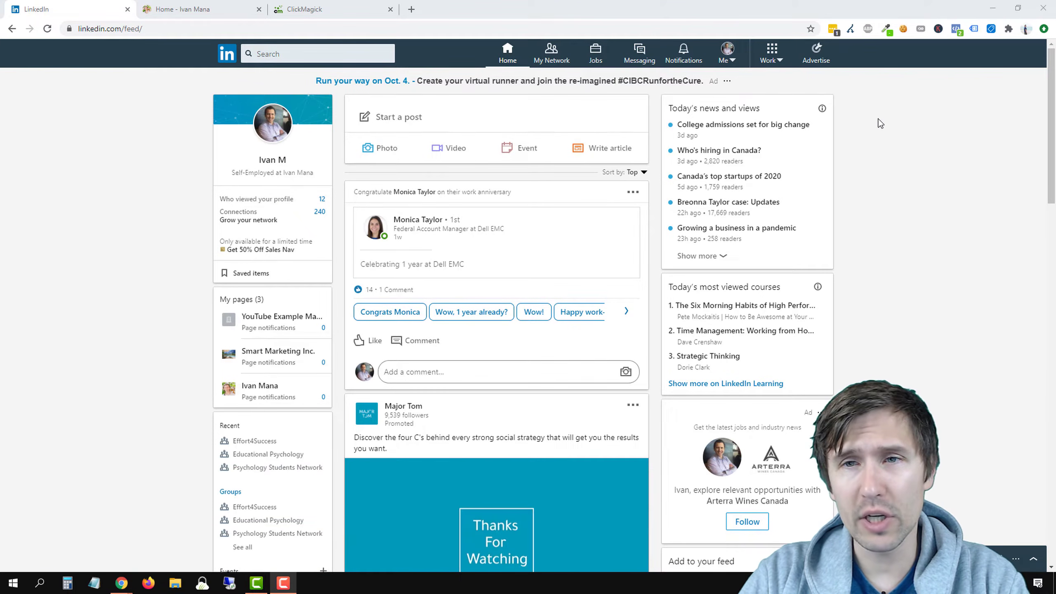
Start a new ad account in Campaign Manager, append "- youtube account 2" to its default name and set the currency to Canada, Dollar (CAD).
left_click(812, 59)
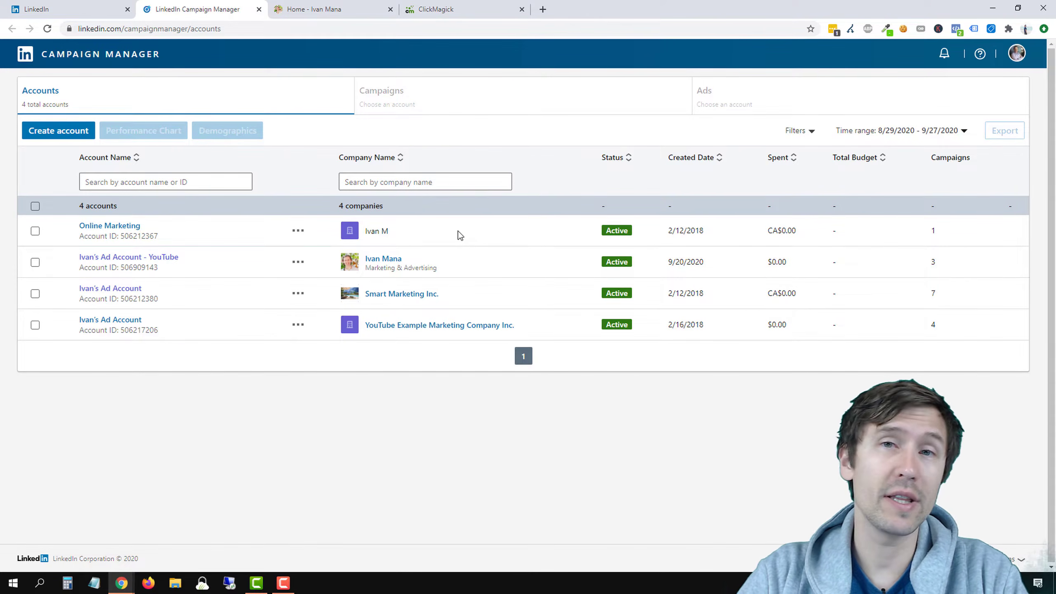
left_click(55, 130)
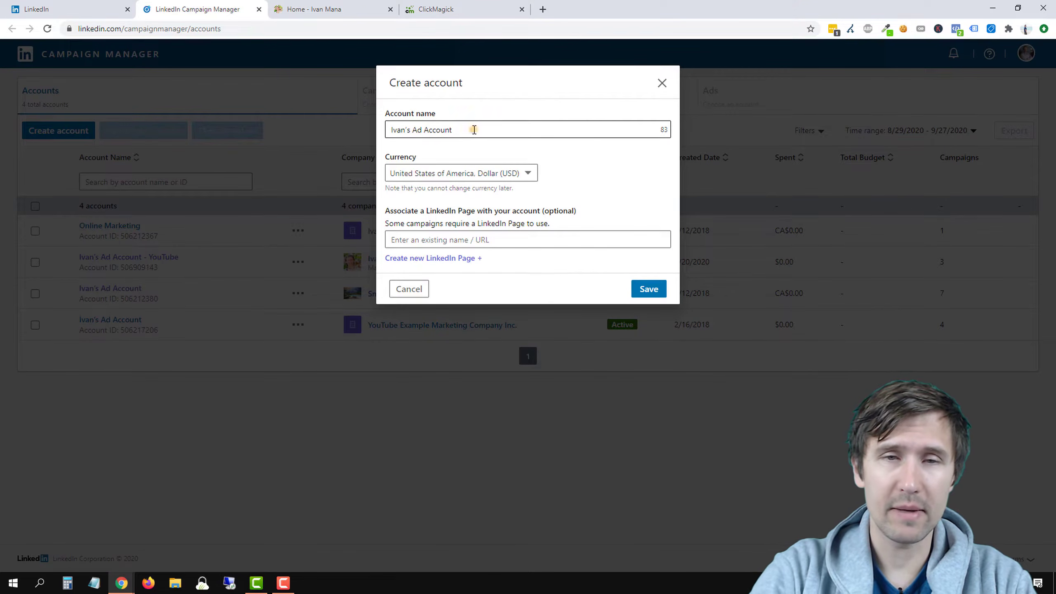
left_click(474, 130)
type("- yo")
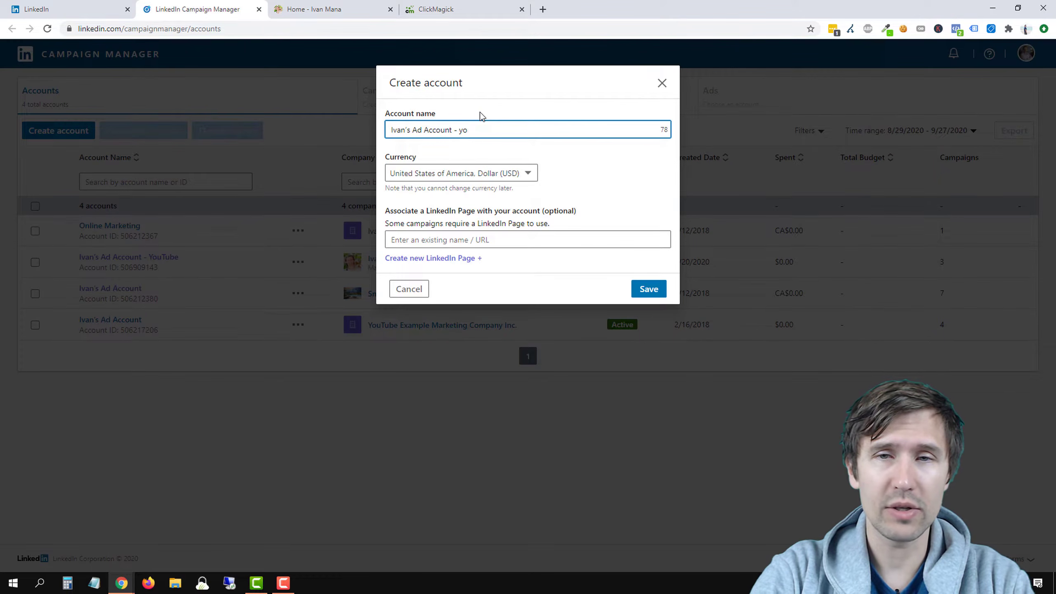
type("utube account 2")
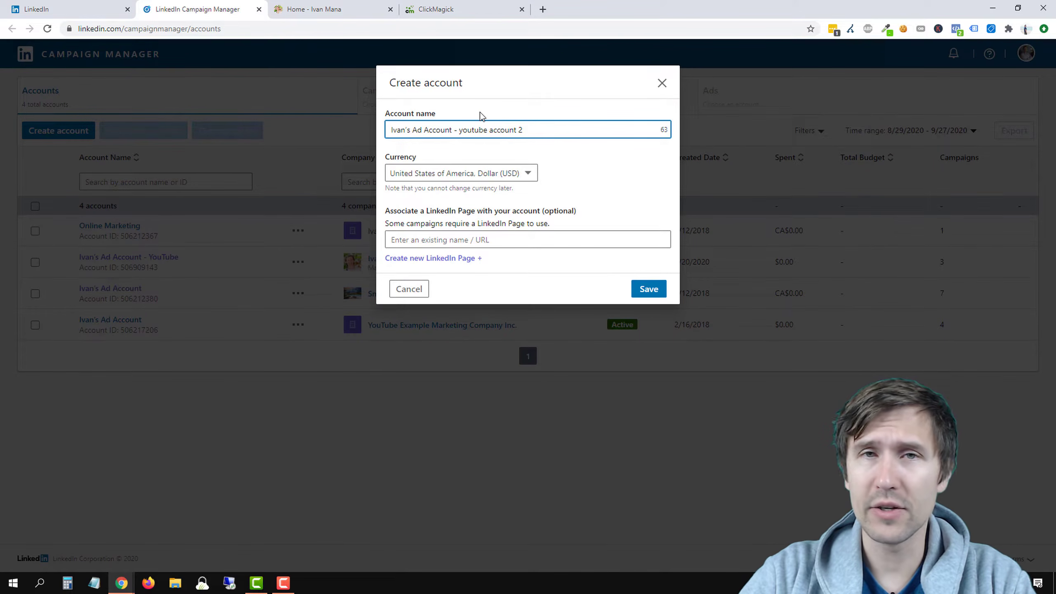
left_click(473, 179)
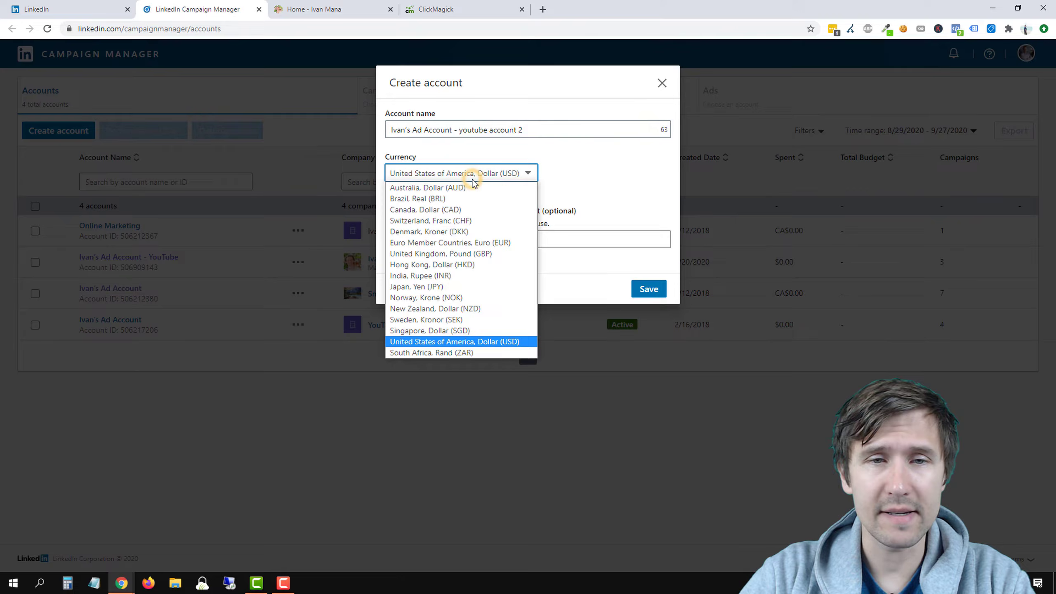
left_click(421, 208)
Open the new LinkedIn Page setup for a small business separately, review its identity, company and profile fields, and close it.
left_click(443, 239)
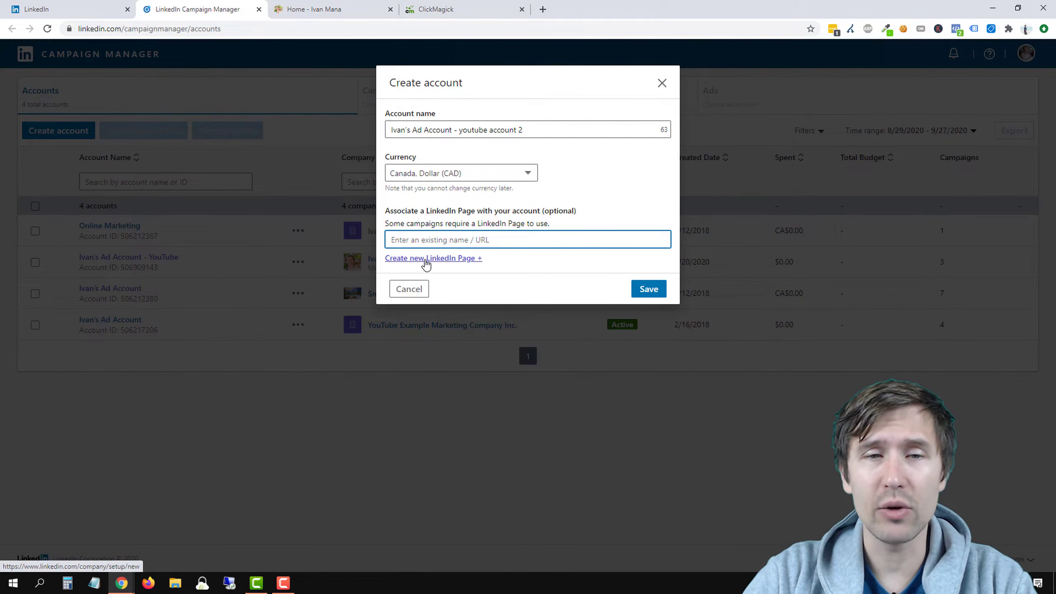
right_click(426, 262)
left_click(453, 270)
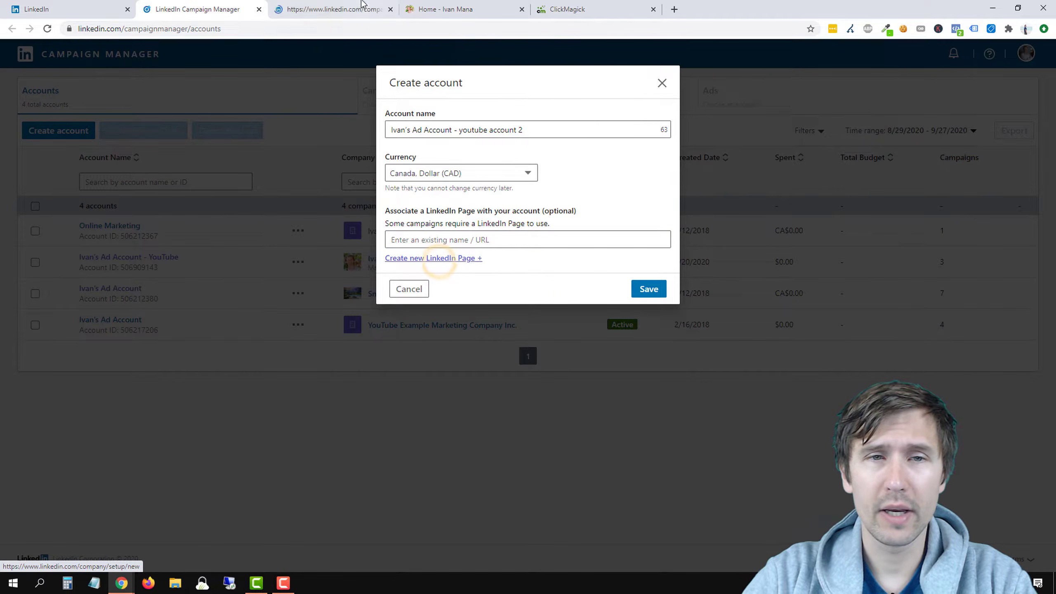
key("ctrl+Tab")
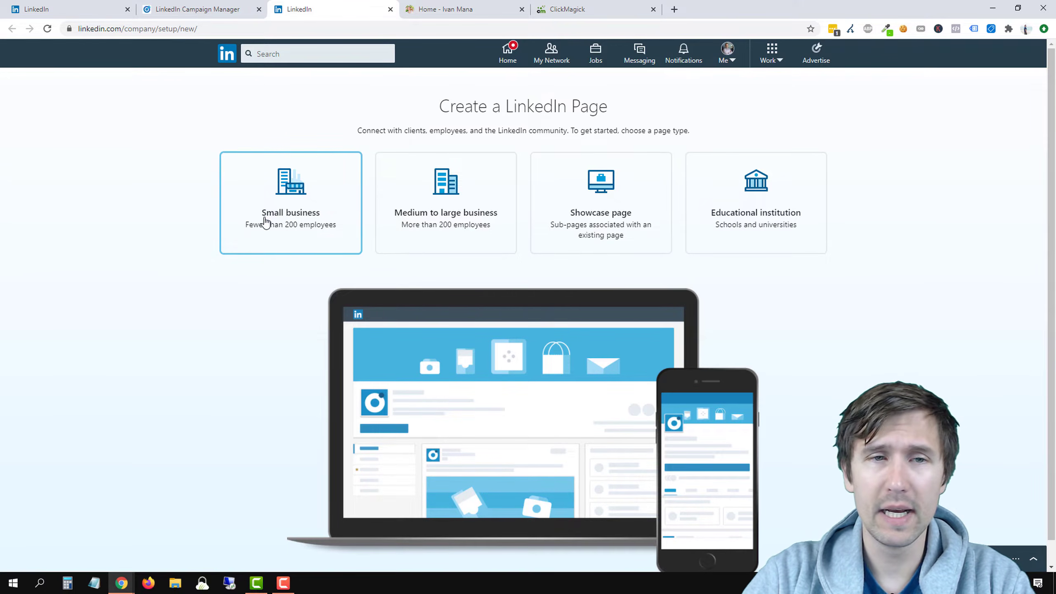
left_click(296, 221)
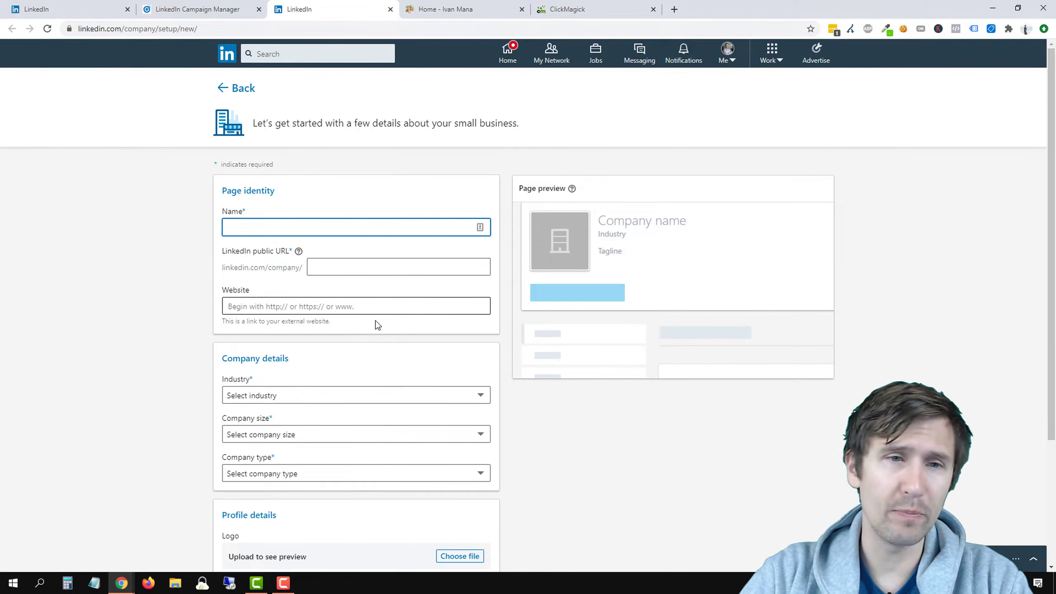
scroll(325, 333, "down", 3)
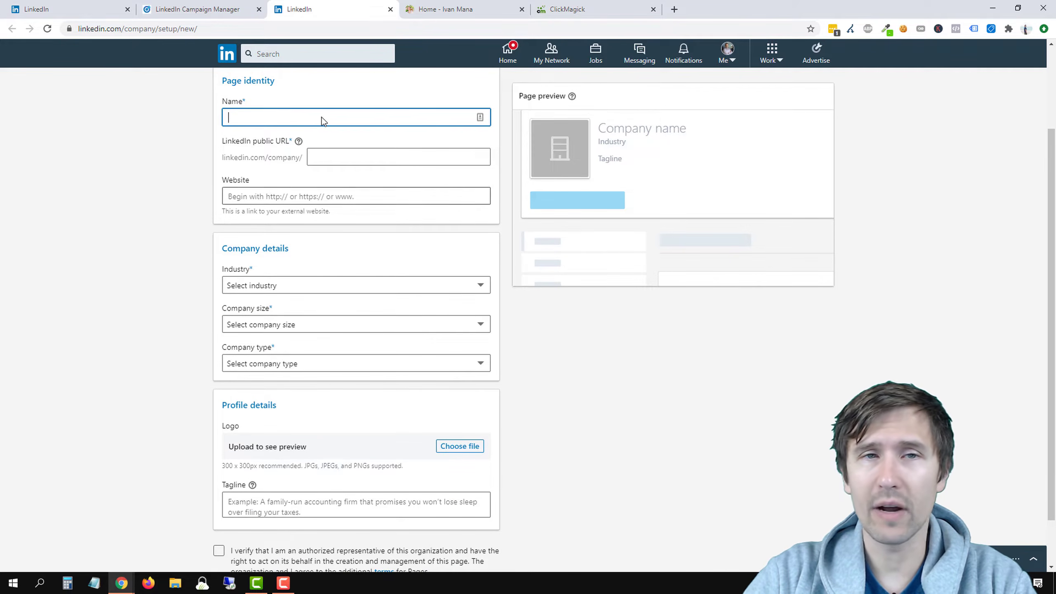
left_click(428, 6)
left_click(355, 9)
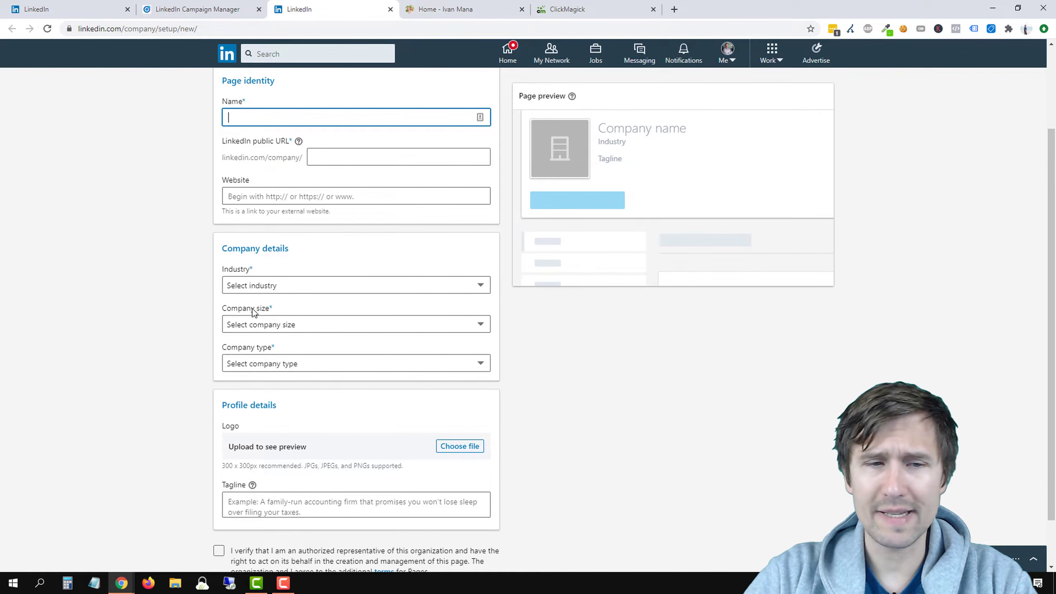
scroll(244, 406, "down", 1)
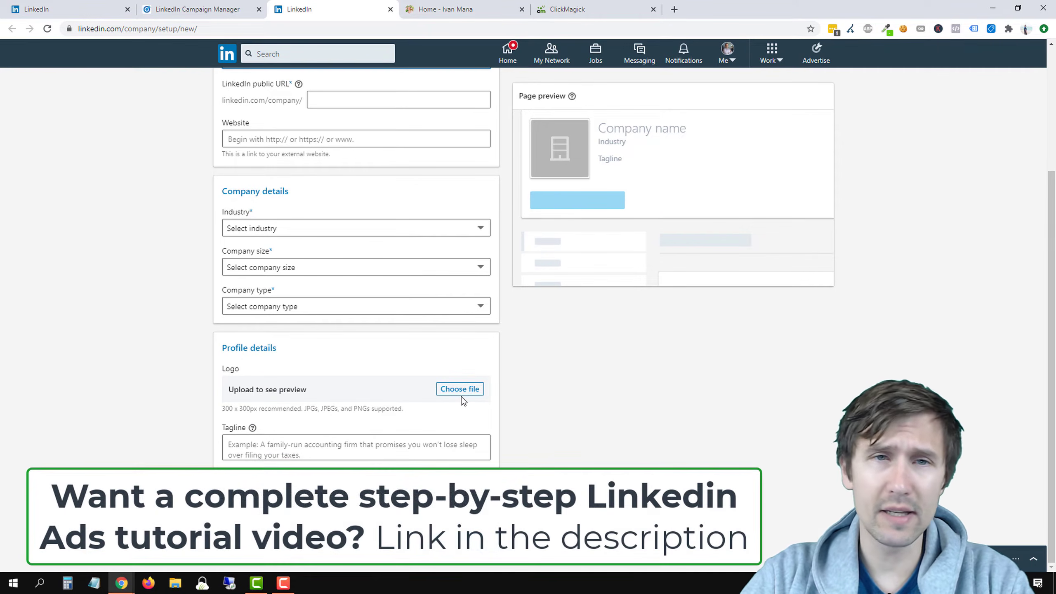
left_click(390, 9)
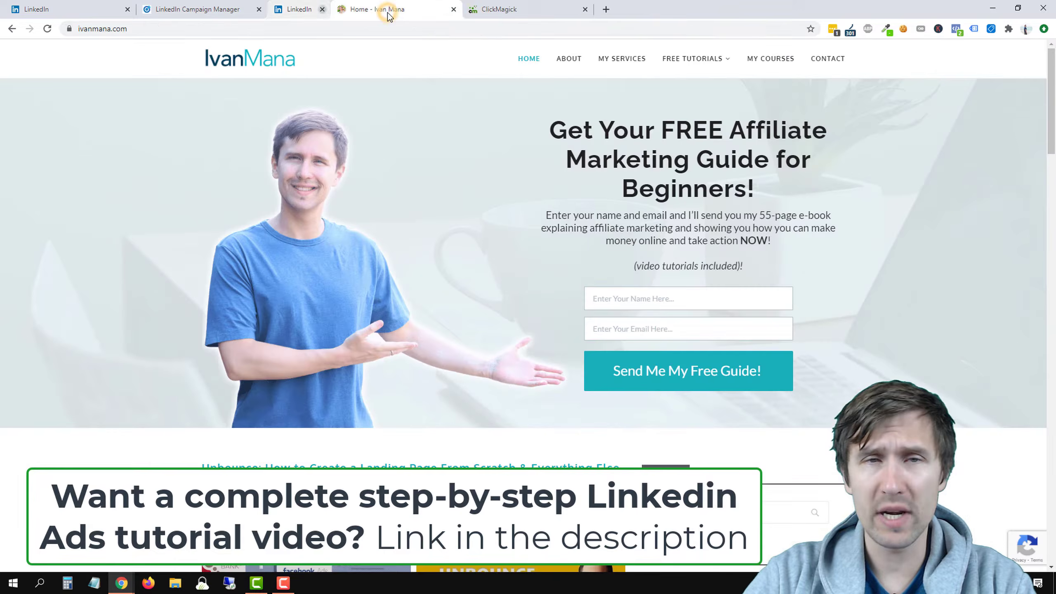
Associate the existing Marketing & Advertising company page with the new ad account and save the account.
left_click(220, 9)
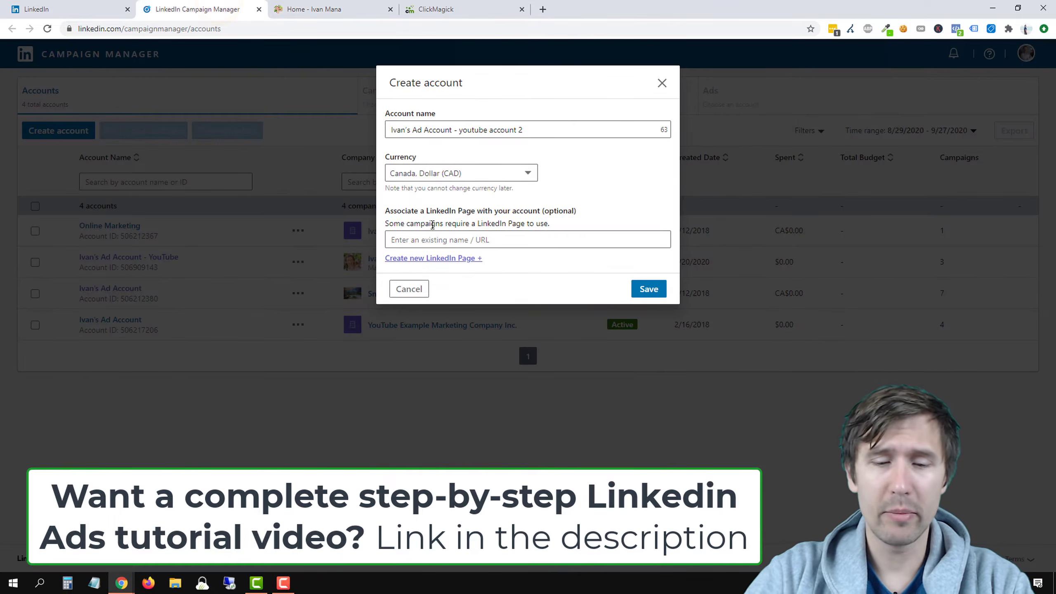
left_click(434, 240)
type("ivan mana")
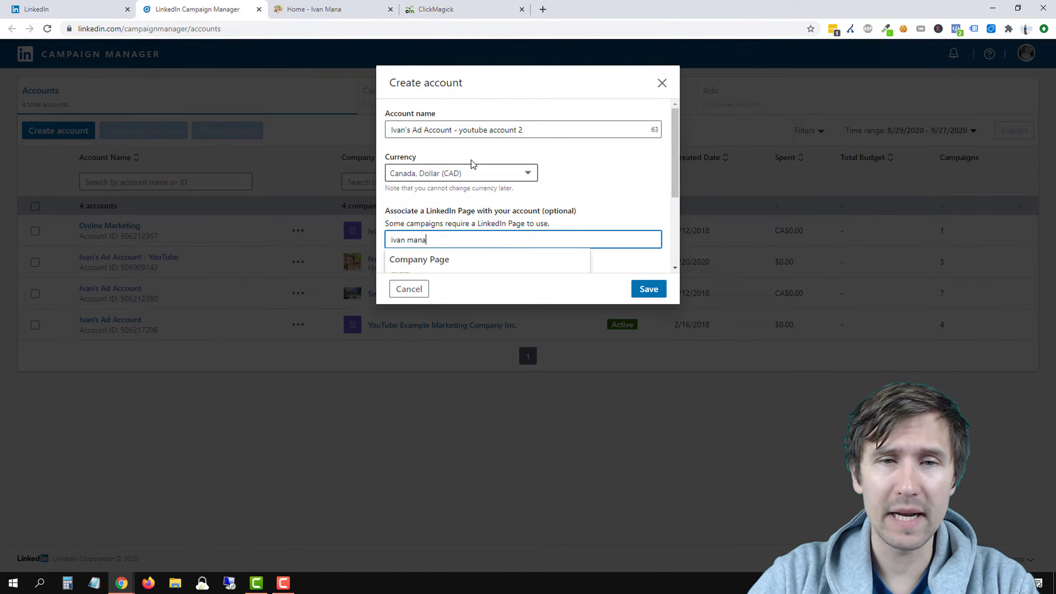
scroll(461, 240, "down", 1)
left_click(455, 229)
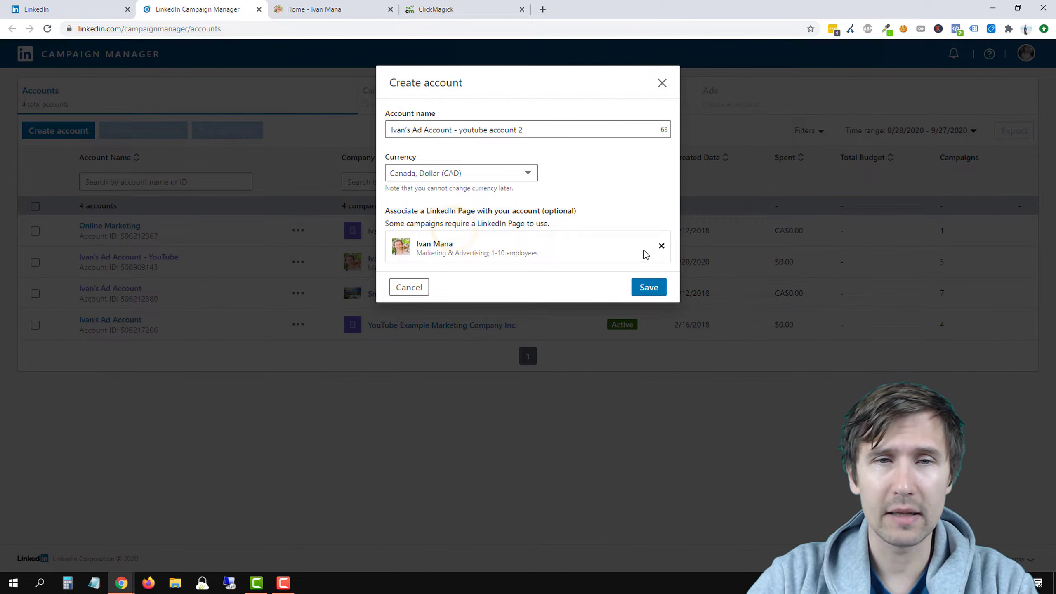
left_click(660, 287)
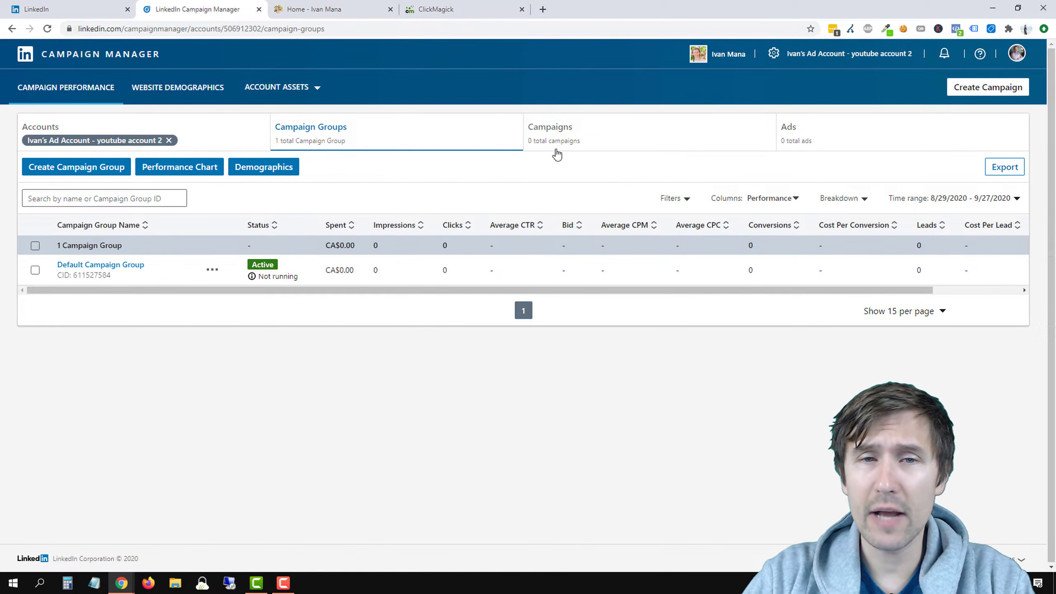
Go to the new account's campaigns and start creating a campaign in the Default Campaign Group.
left_click(574, 144)
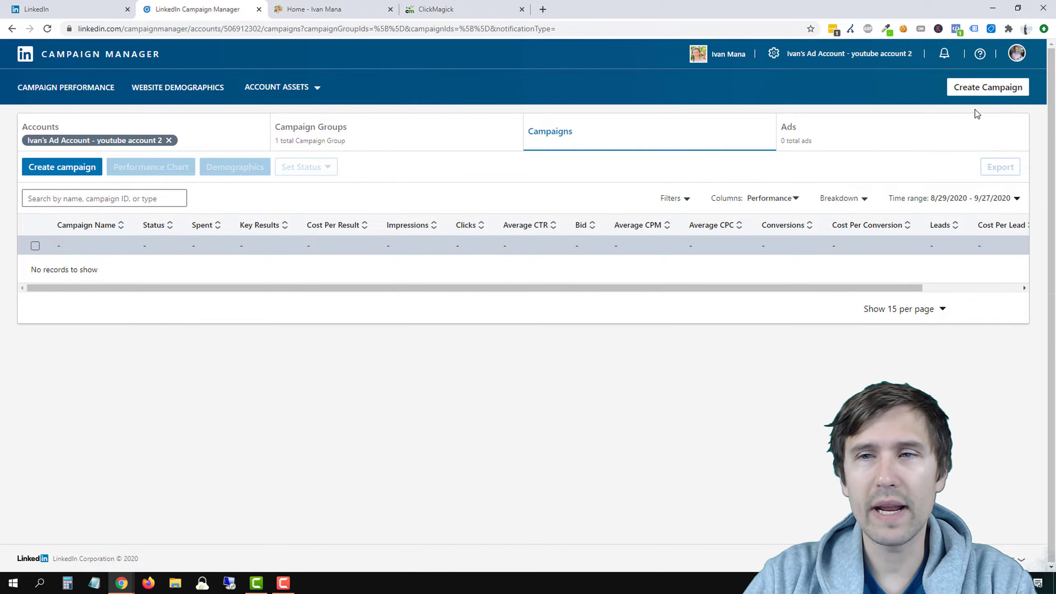
left_click(967, 94)
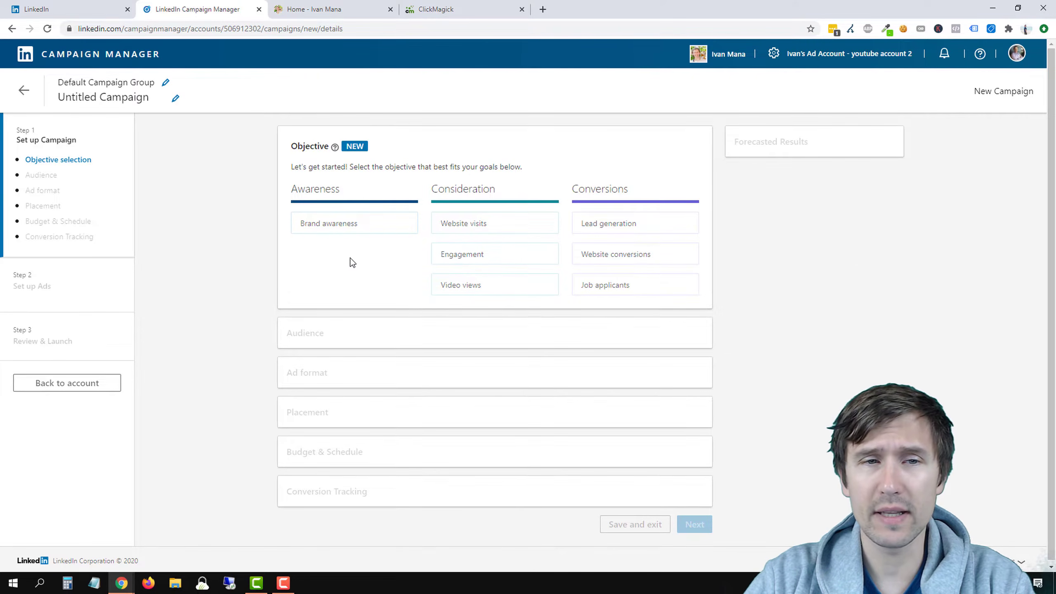
Examine the descriptions of the awareness, consideration and conversion objectives, from Brand awareness to Job applicants.
mouse_move(377, 231)
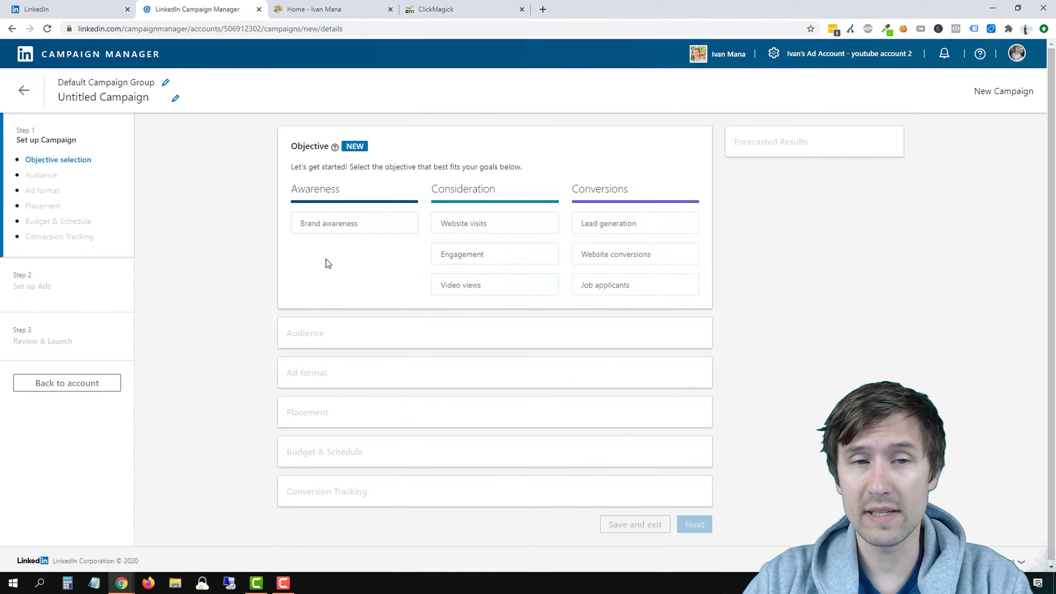
mouse_move(330, 232)
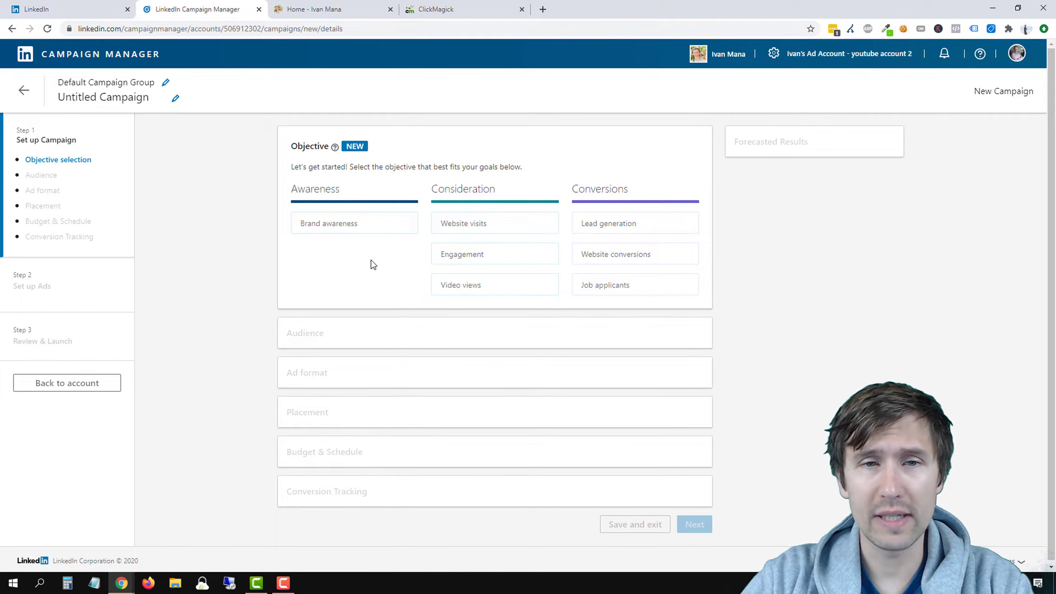
mouse_move(495, 231)
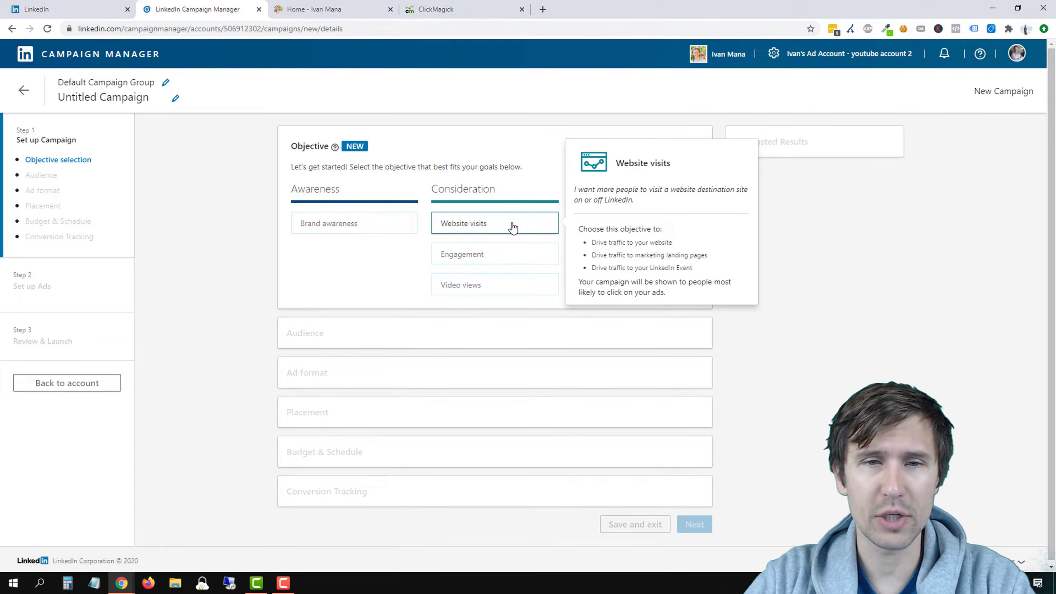
mouse_move(494, 265)
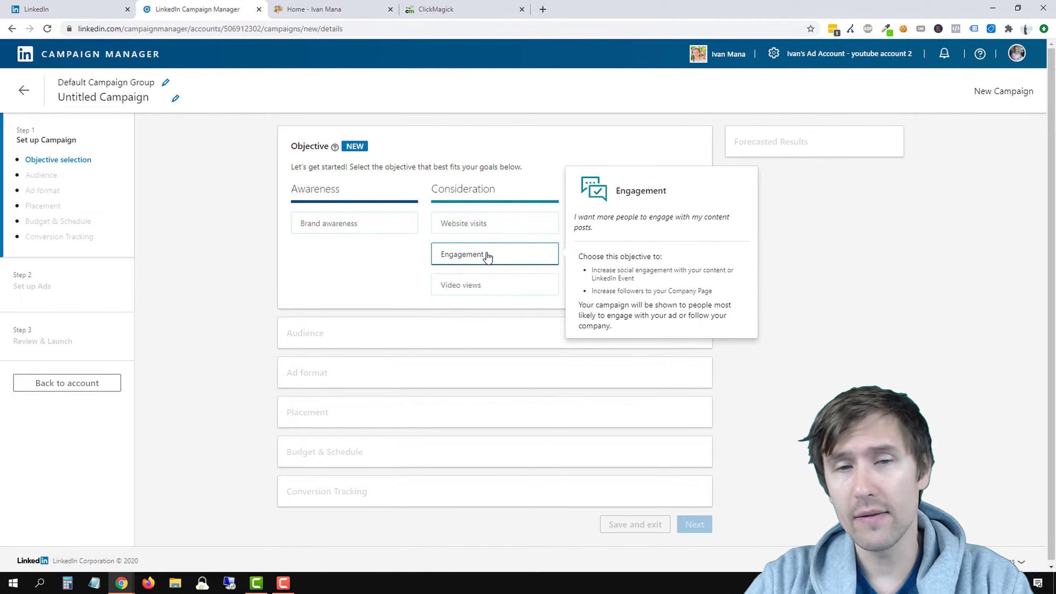
mouse_move(493, 293)
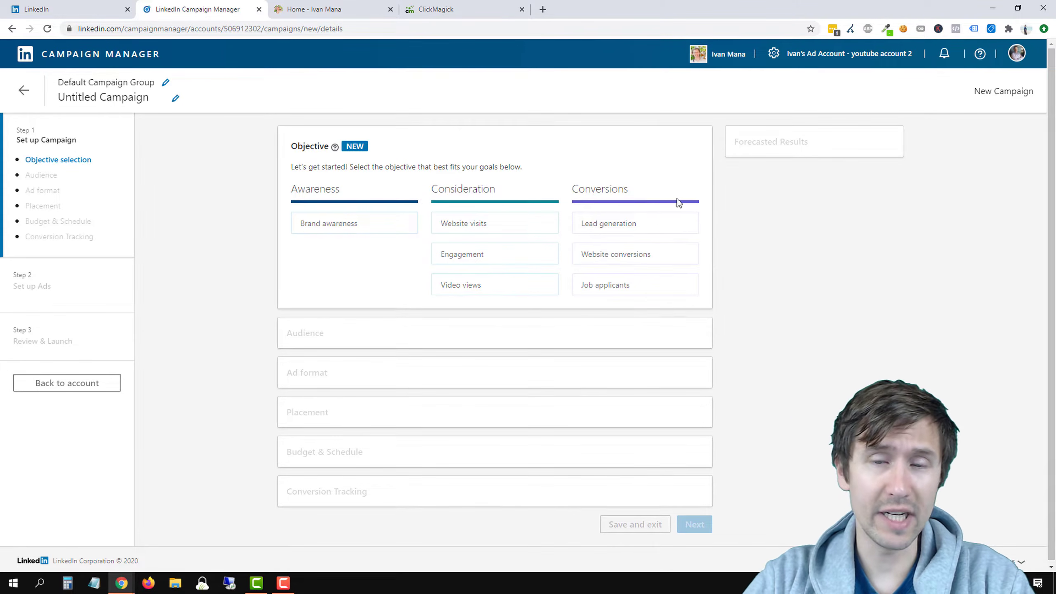
mouse_move(661, 223)
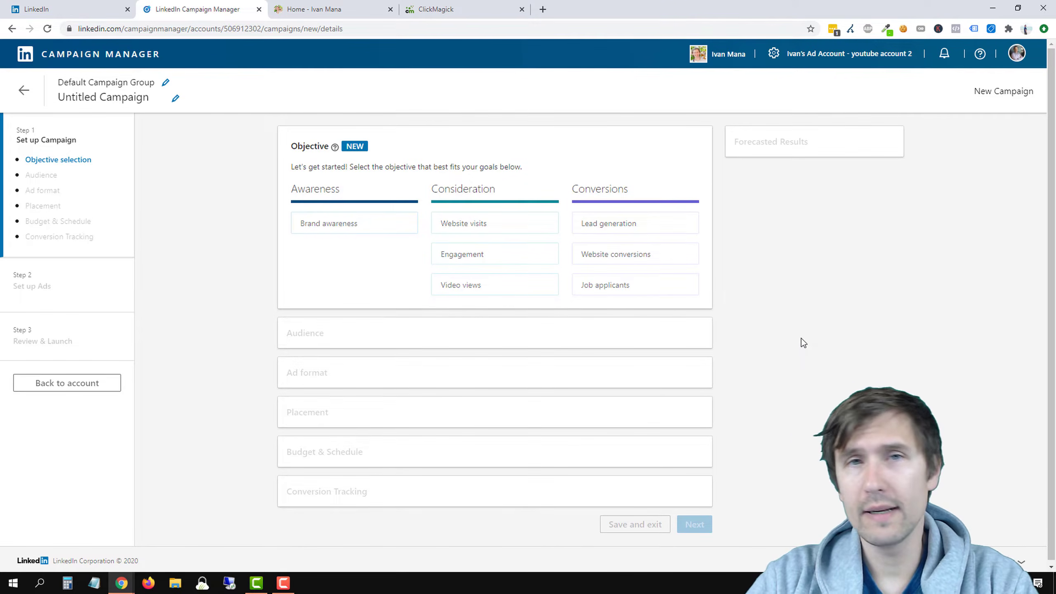
mouse_move(681, 247)
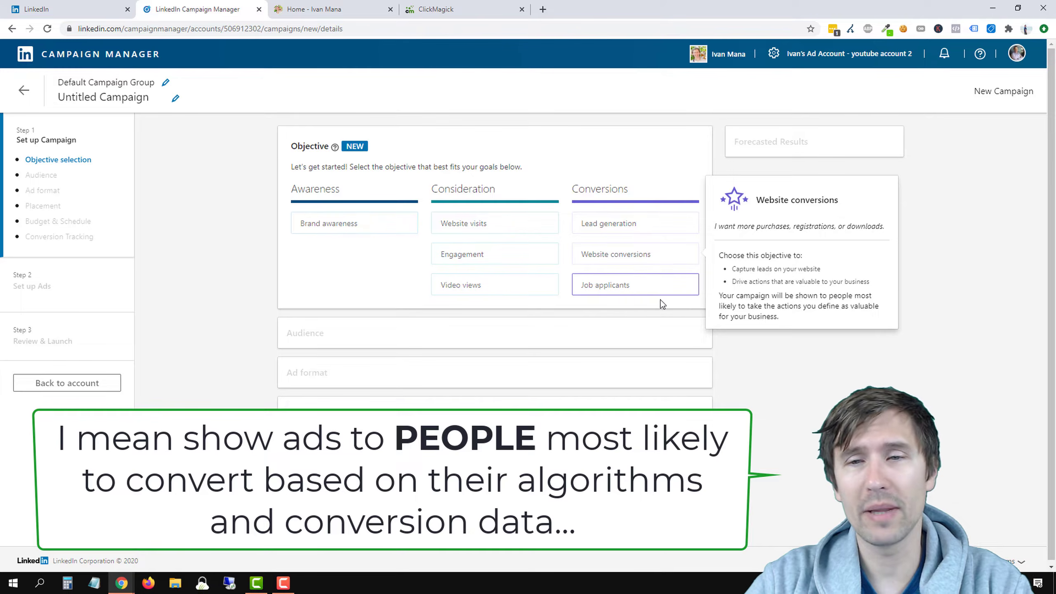
mouse_move(615, 288)
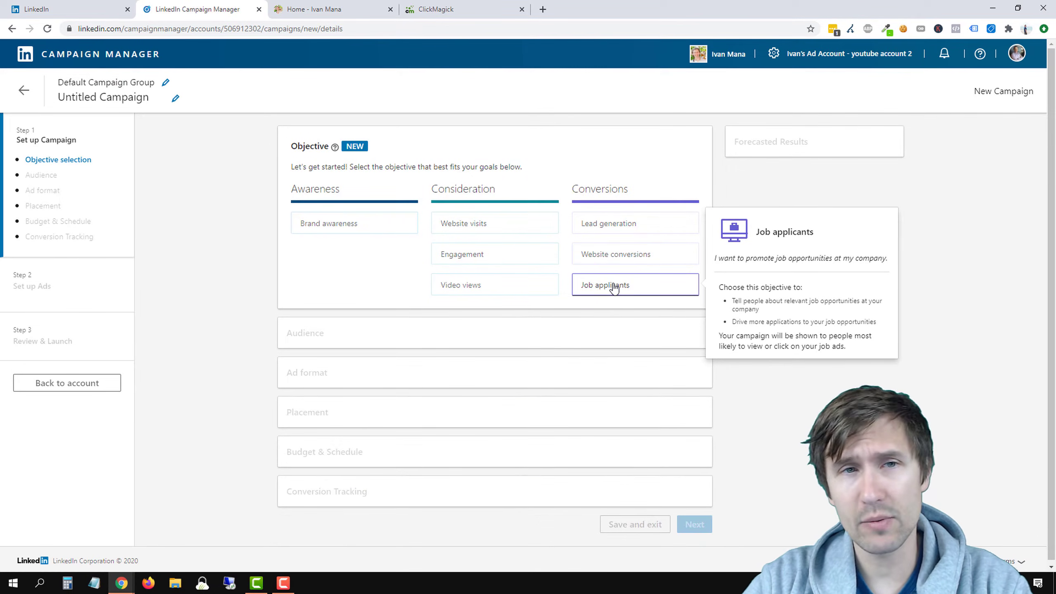
Glance at the destination website, return to the campaign setup and select Website visits as the objective.
left_click(316, 9)
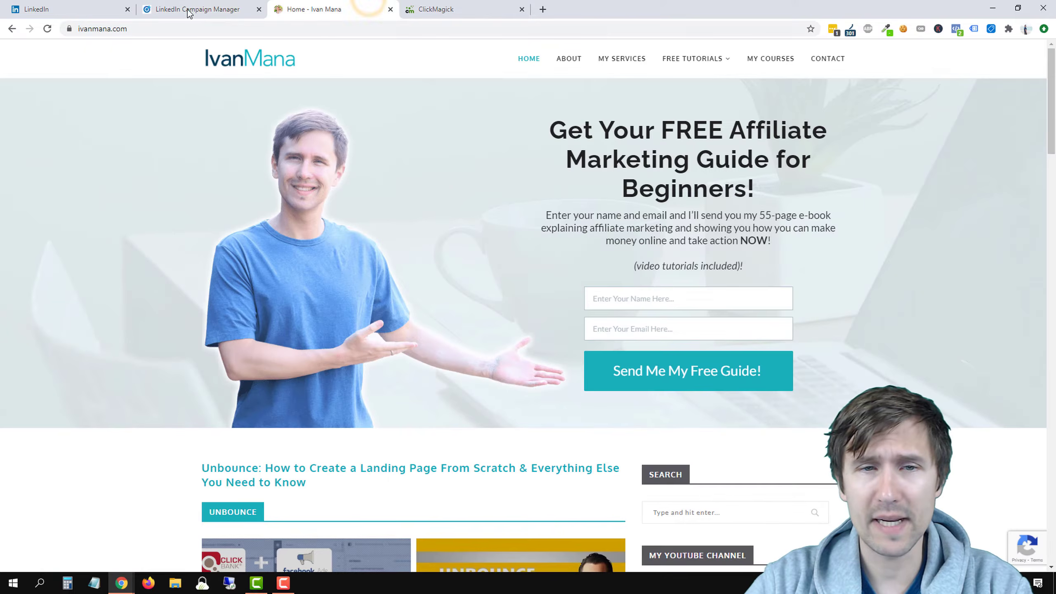
left_click(220, 9)
left_click(302, 271)
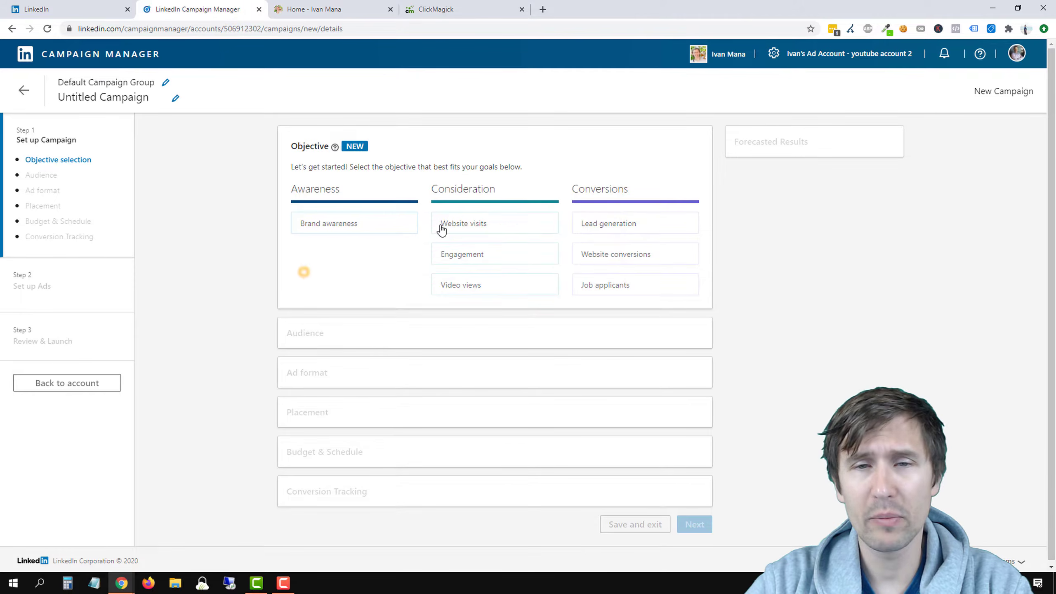
left_click(471, 219)
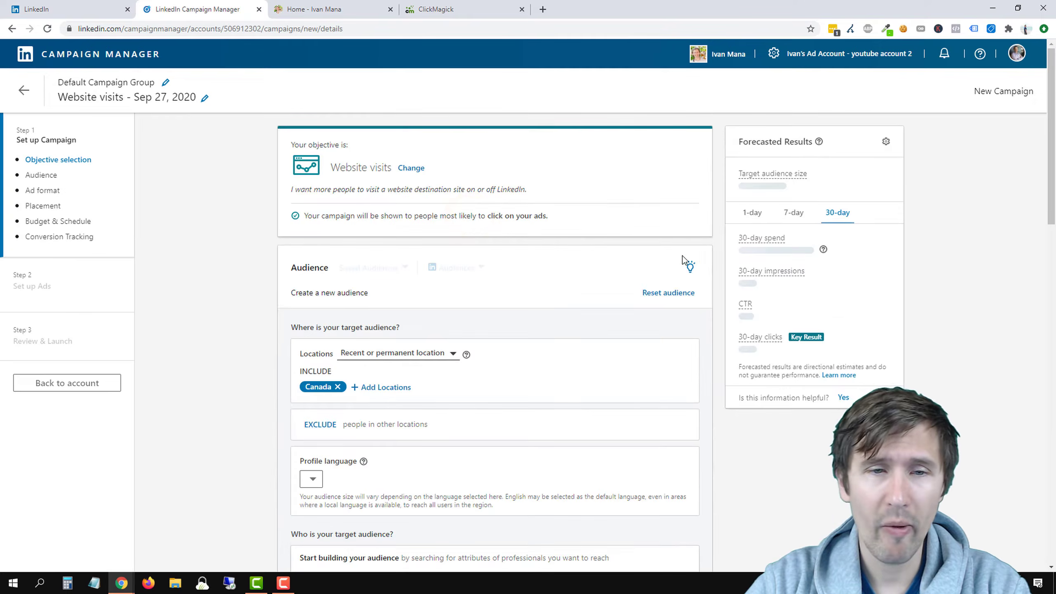
Check the campaign's list of saved audiences and close it again.
scroll(376, 273, "down", 2)
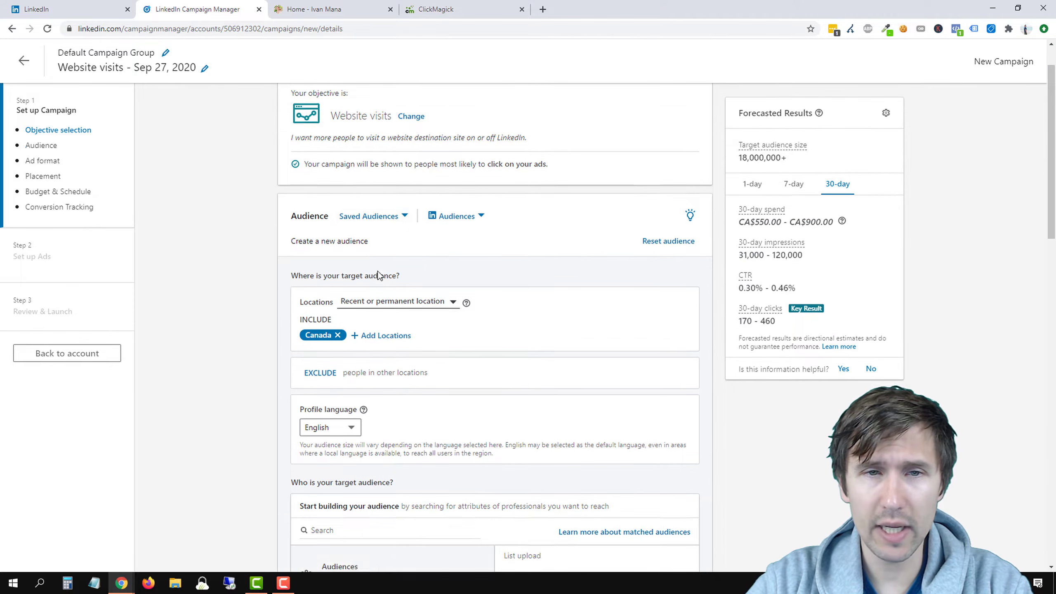
scroll(506, 246, "up", 2)
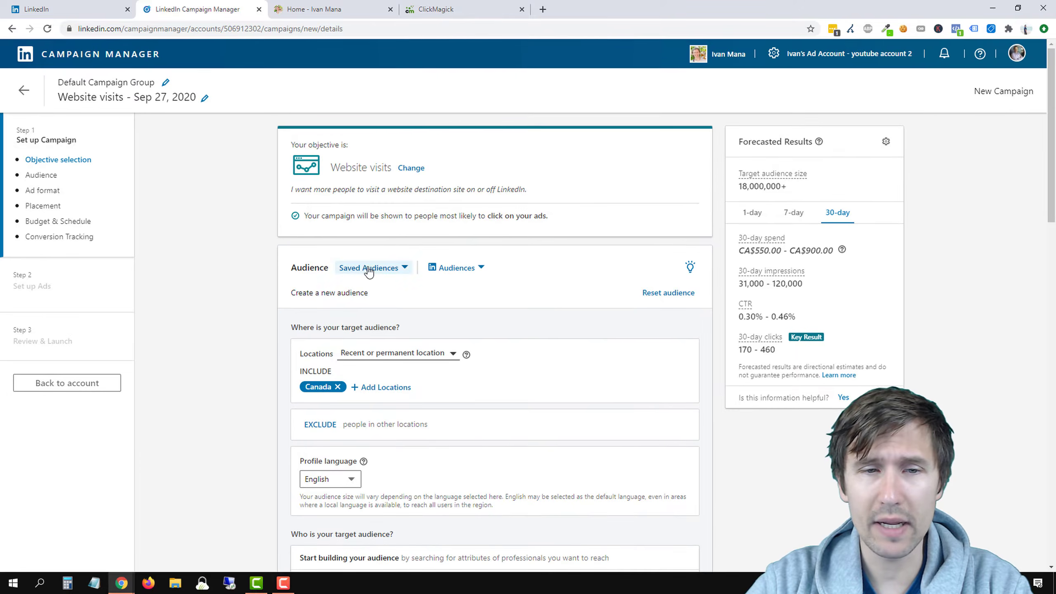
left_click(367, 267)
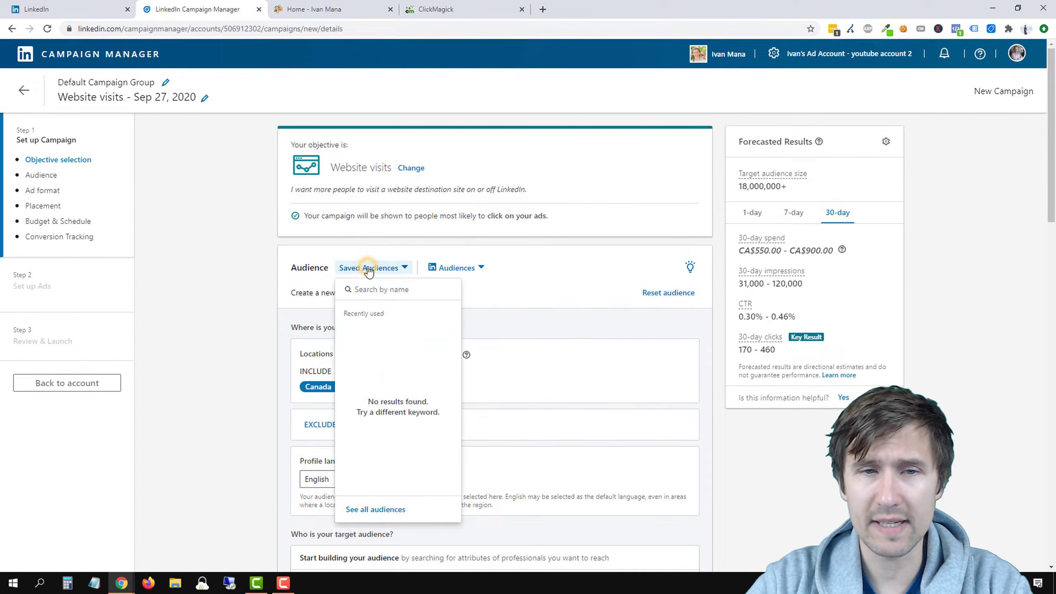
left_click(517, 318)
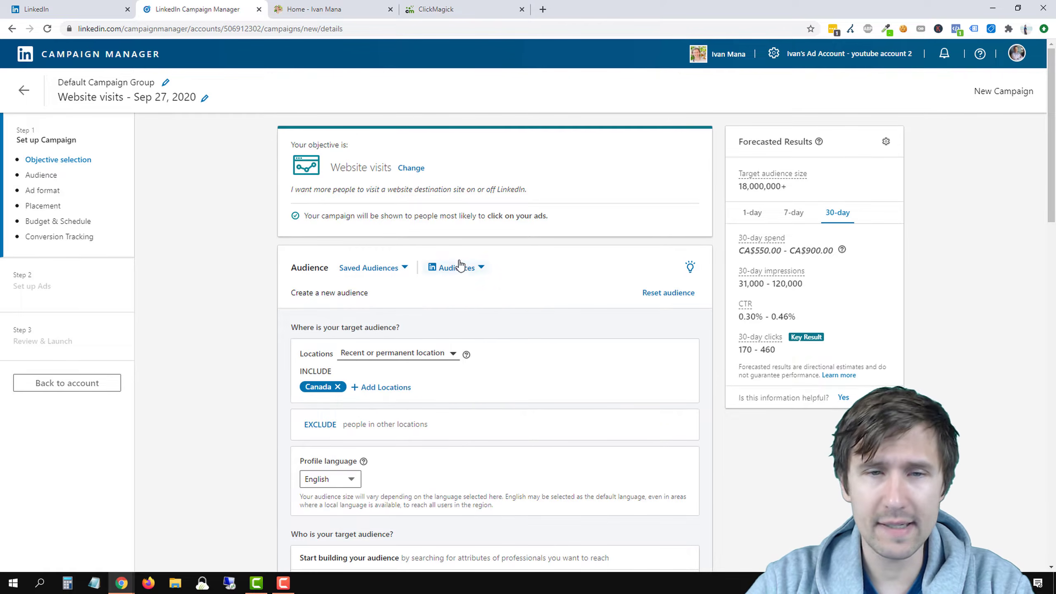
Apply LinkedIn's predefined audience Expertise in Bitcoin / Blockchain to the campaign.
left_click(469, 268)
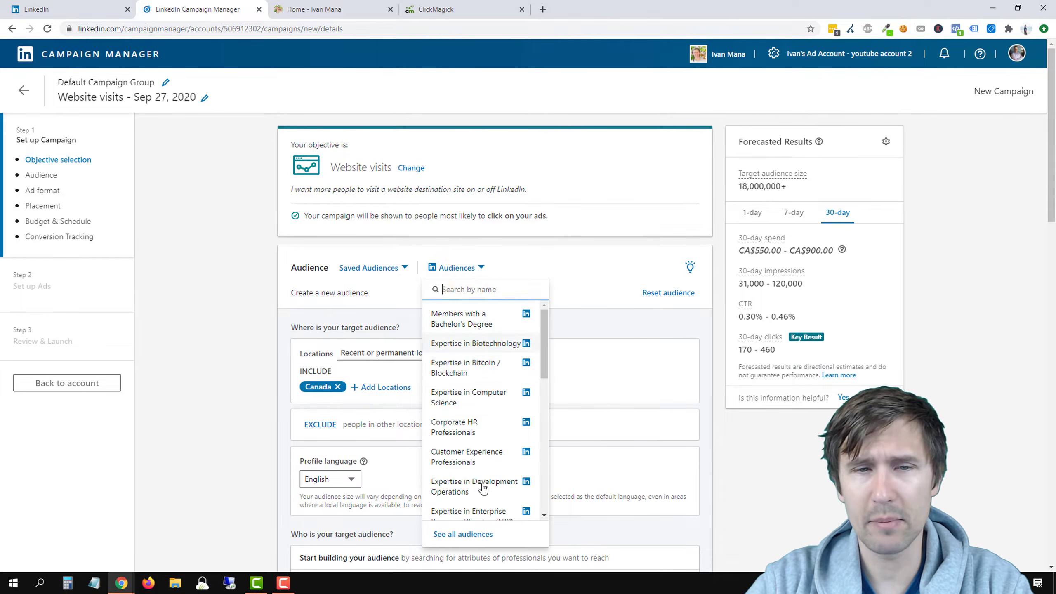
left_click(481, 374)
left_click(645, 164)
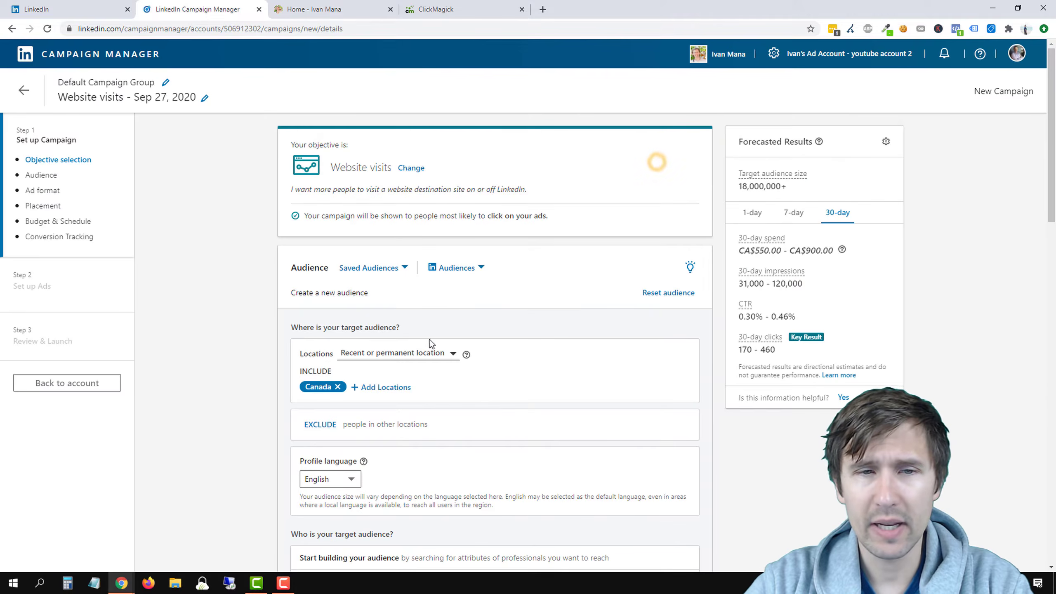
Examine the company industries and member groups targeted by the Expertise in Bitcoin / Blockchain audience.
scroll(473, 330, "down", 8)
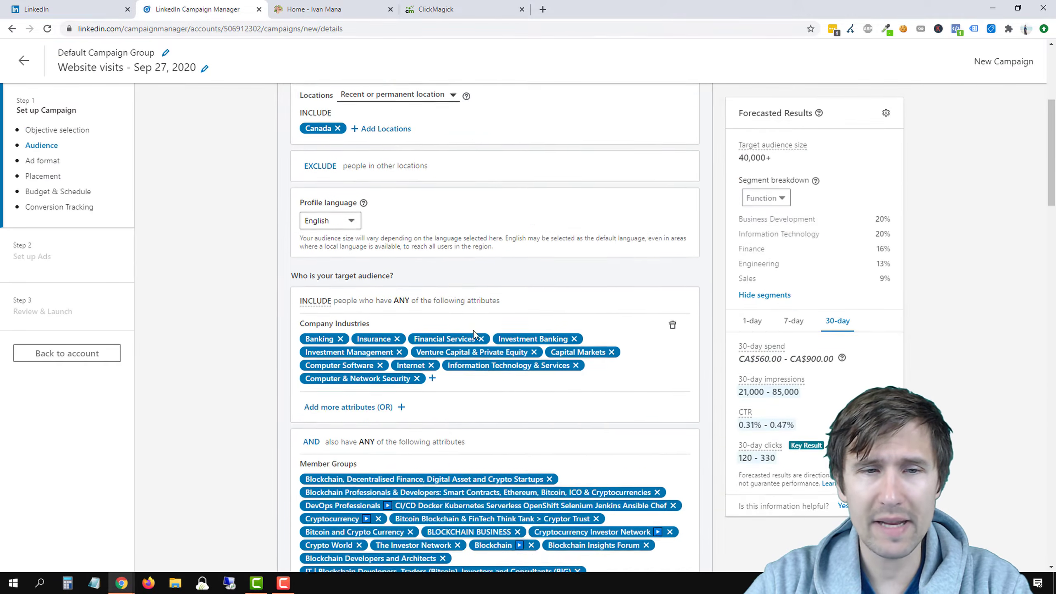
scroll(359, 303, "down", 5)
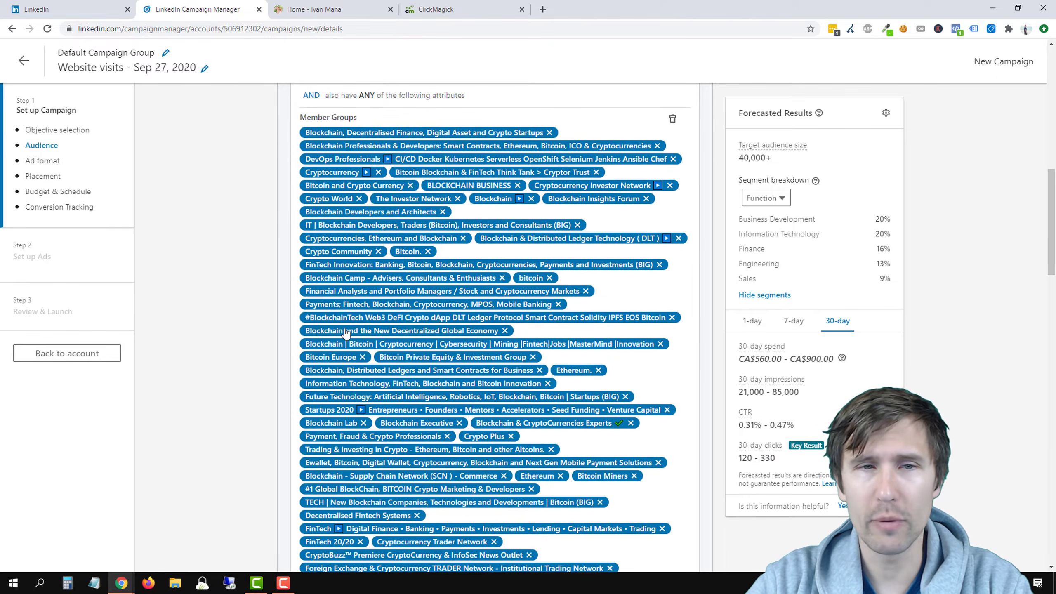
scroll(341, 357, "up", 15)
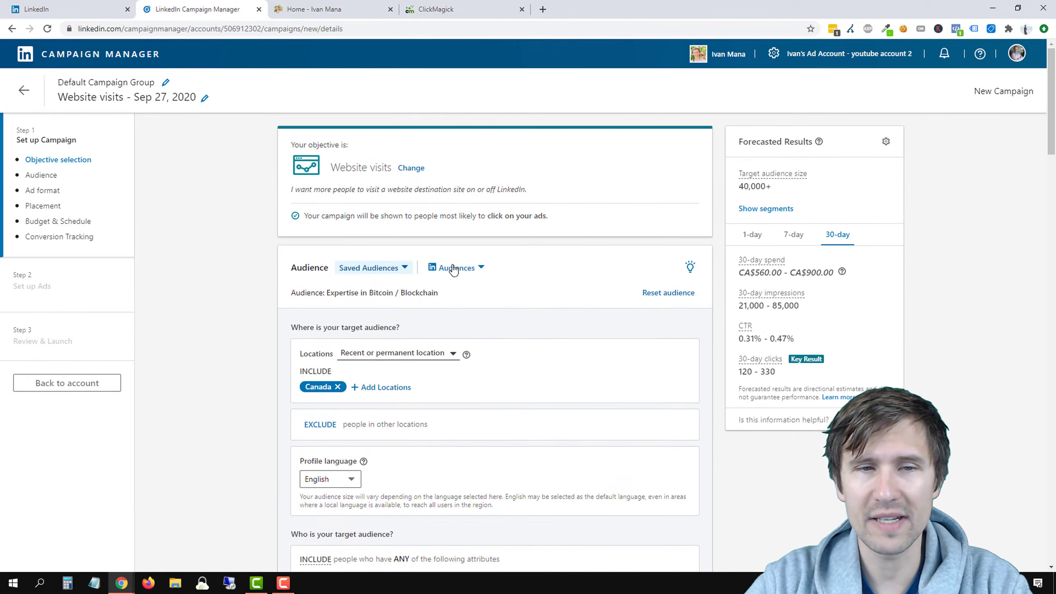
left_click(455, 268)
left_click(338, 293)
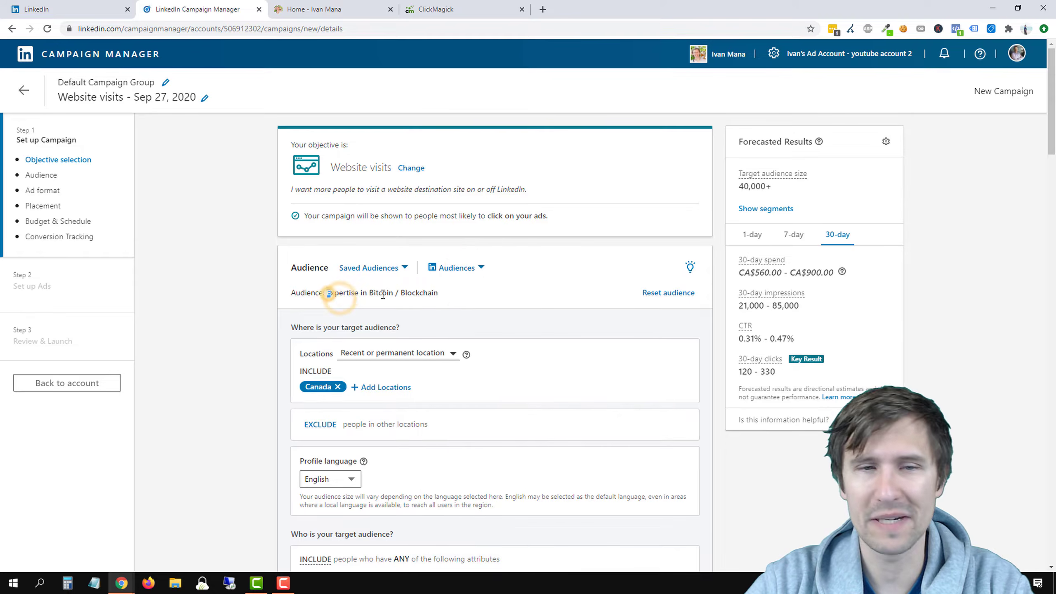
left_click_drag(382, 294, 443, 297)
scroll(441, 381, "down", 10)
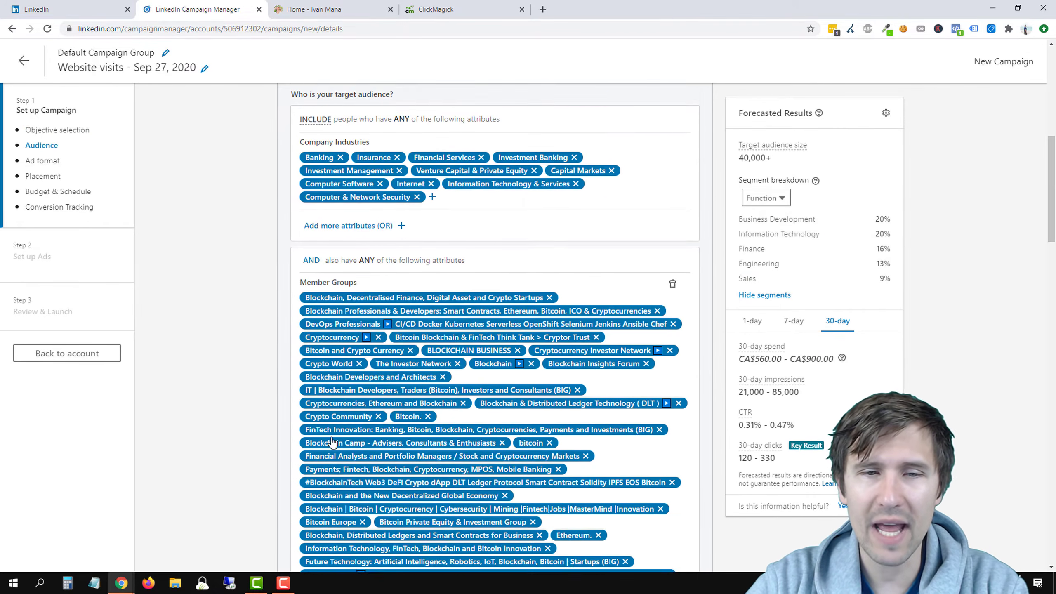
scroll(333, 442, "down", 8)
scroll(467, 360, "up", 10)
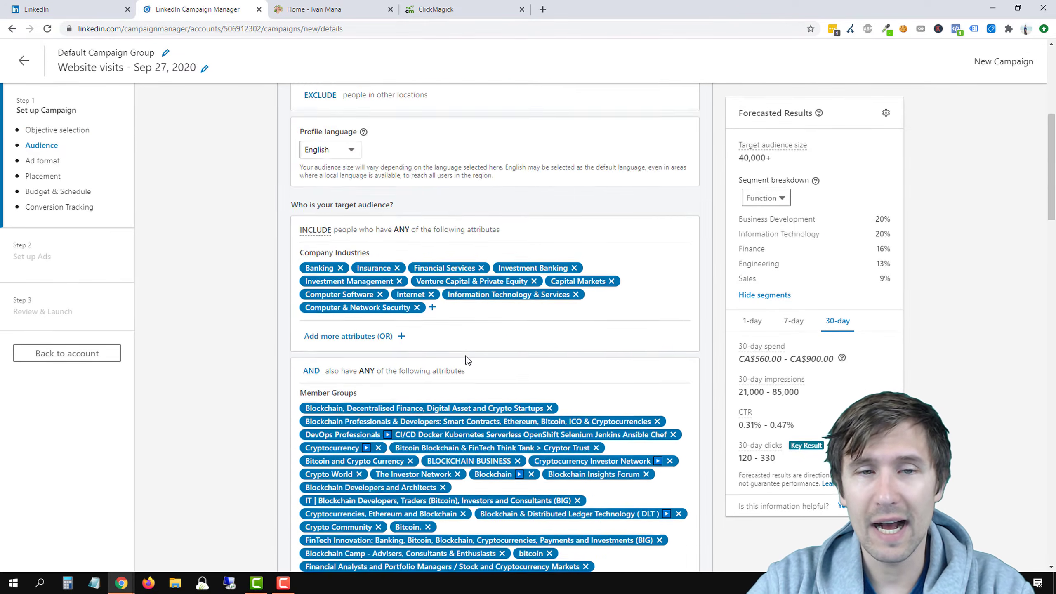
scroll(467, 360, "up", 8)
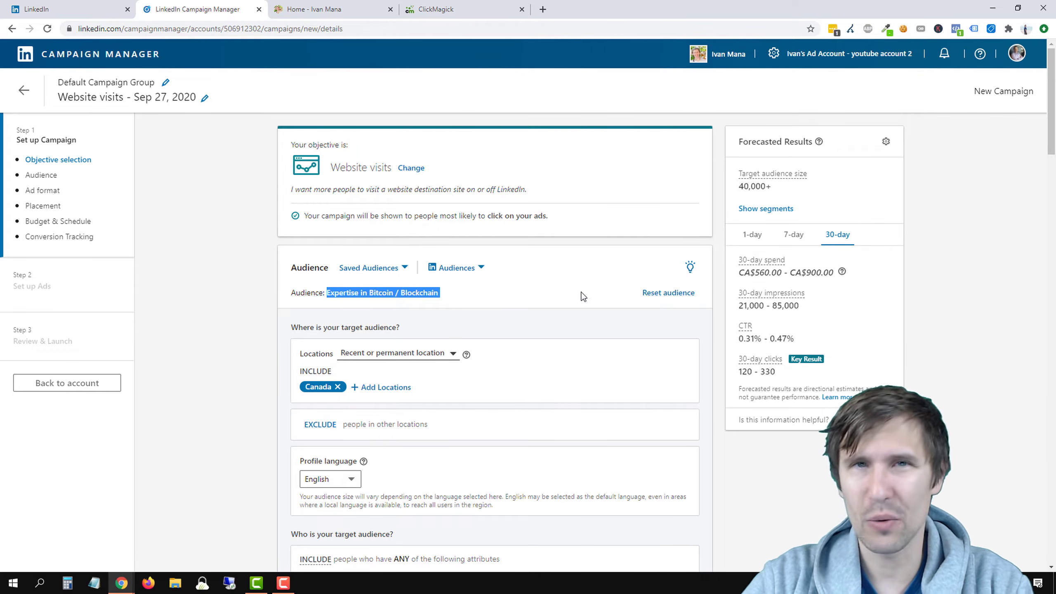
Reset the audience to clear all targeting criteria and start a new one.
left_click(667, 294)
left_click(730, 262)
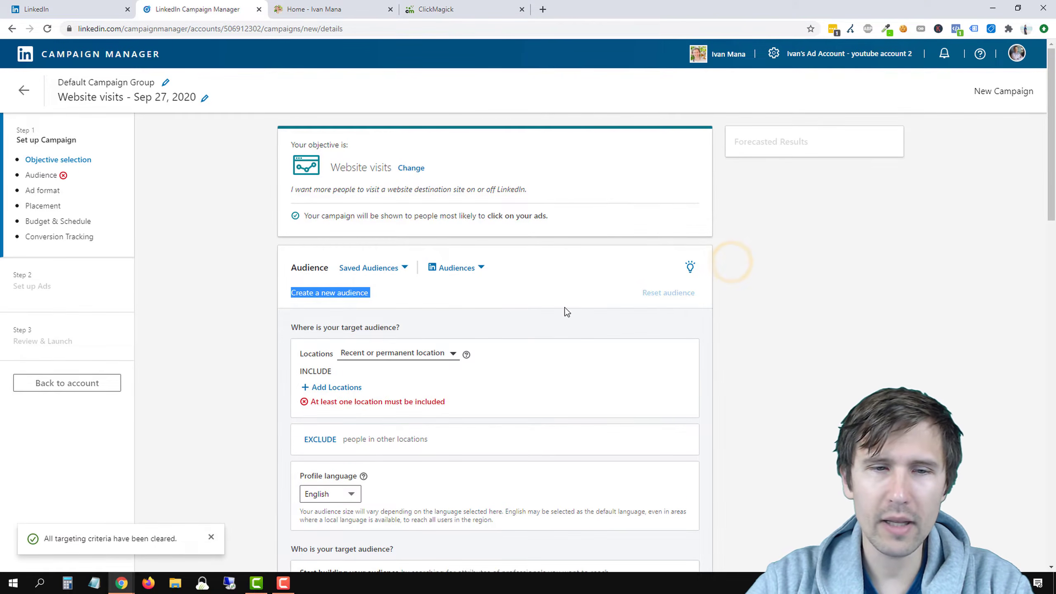
scroll(474, 326, "down", 2)
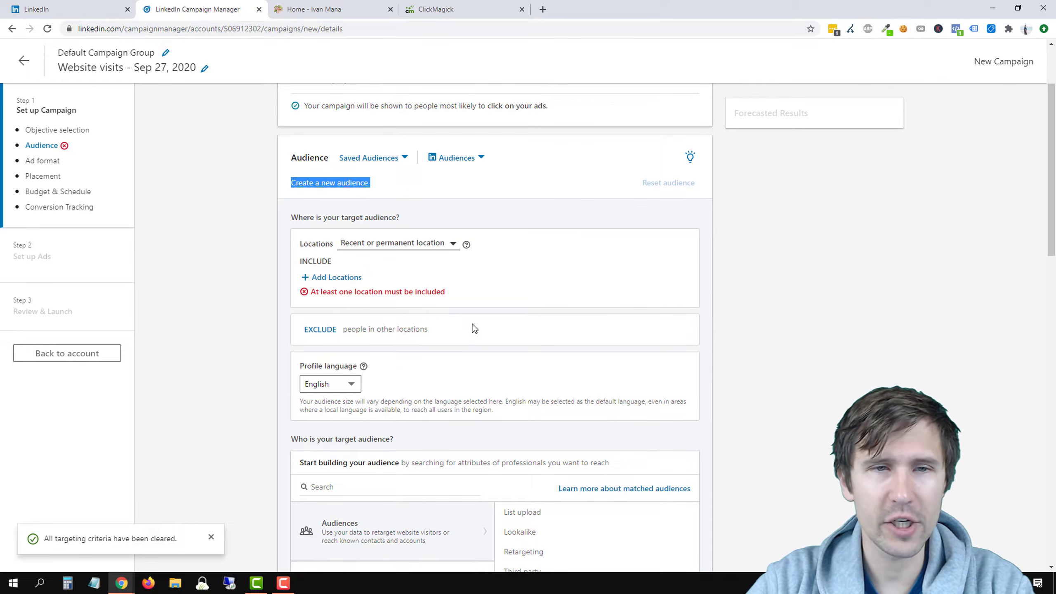
scroll(475, 336, "down", 1)
scroll(477, 307, "up", 2)
left_click(553, 323)
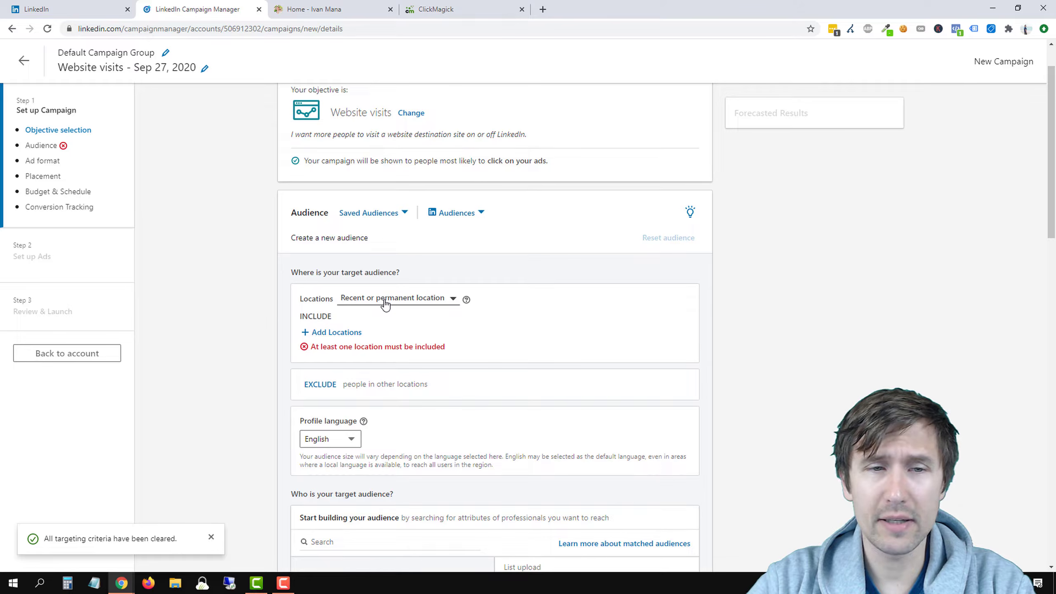
Search for Canada and include the whole country in the target locations.
left_click(340, 331)
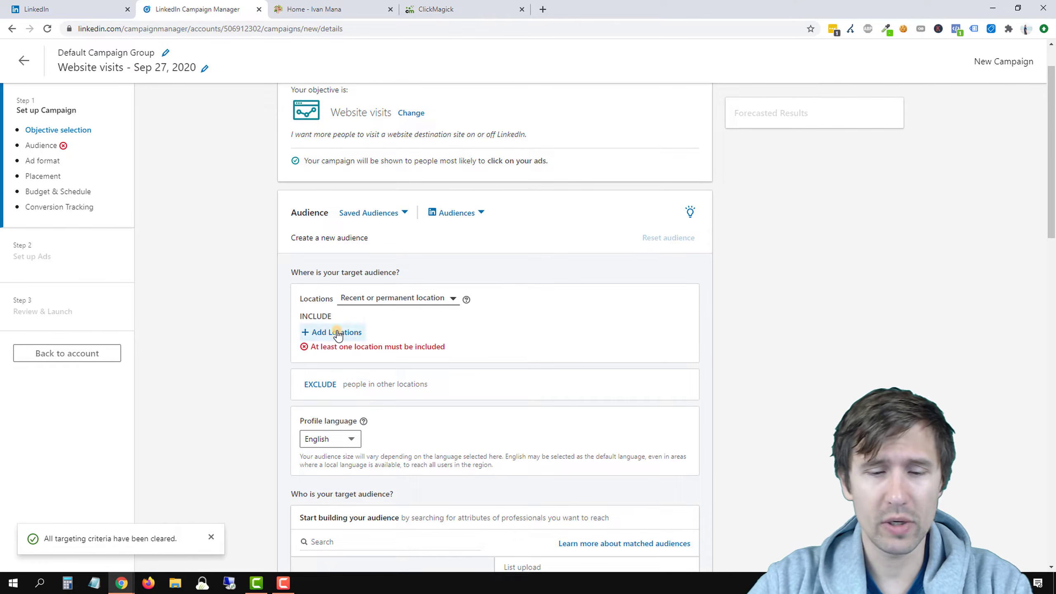
type("canada")
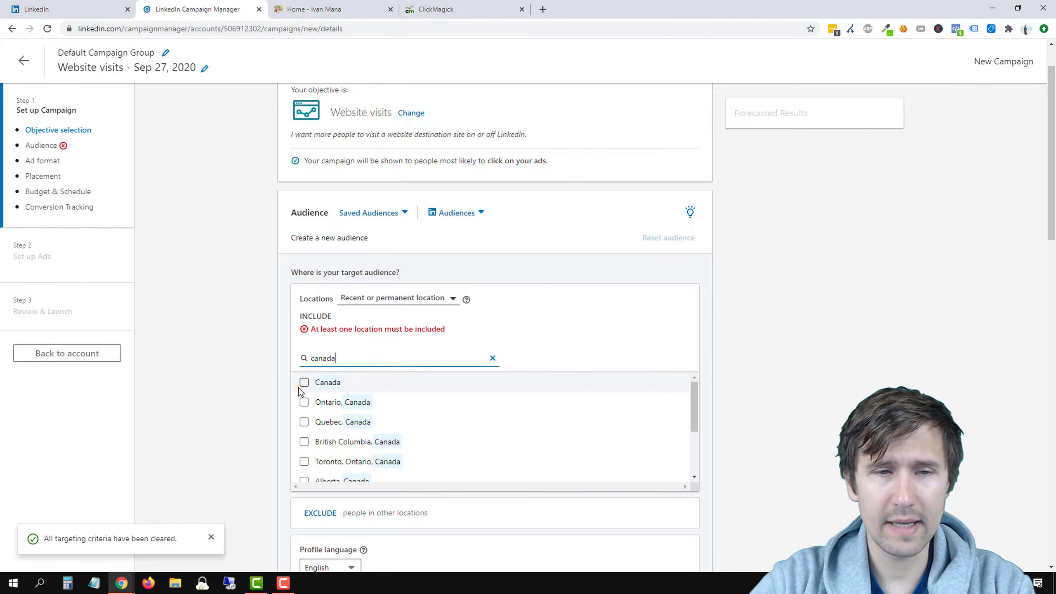
double_click(303, 385)
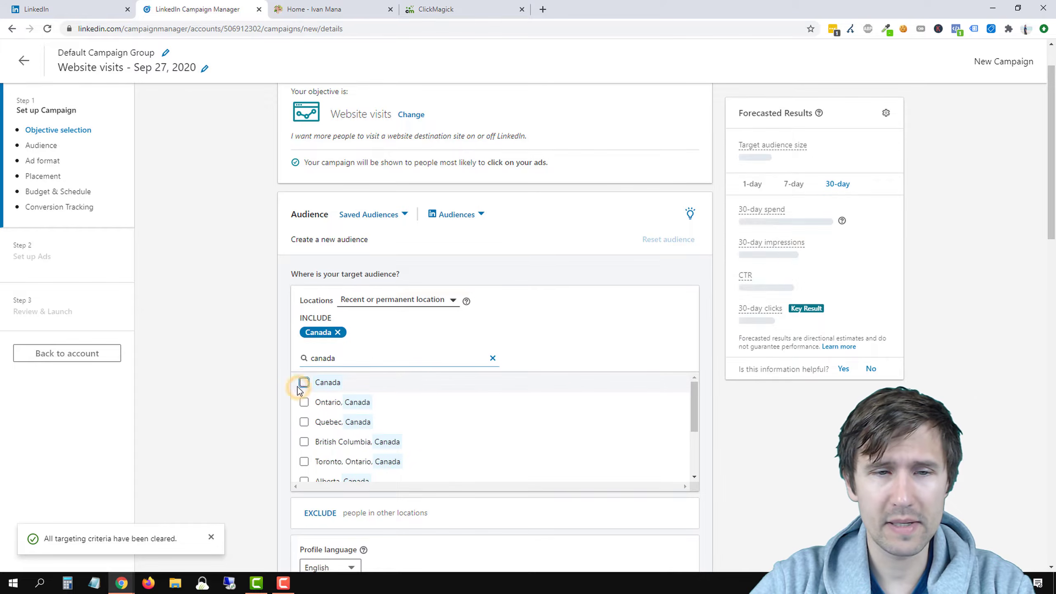
left_click(303, 384)
left_click(492, 360)
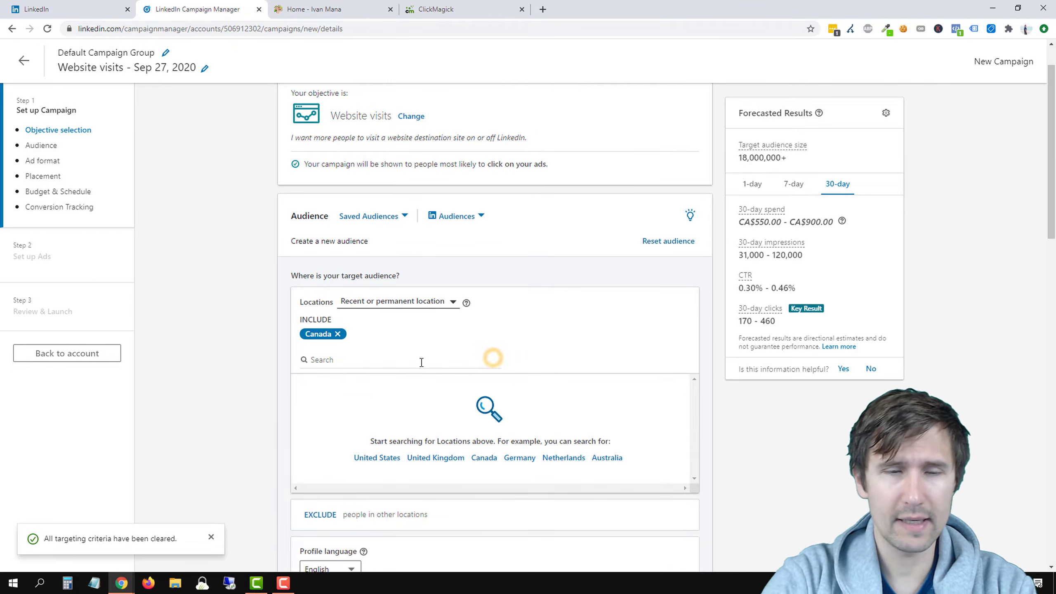
Add the United States and Australia to the included target locations.
type("united states")
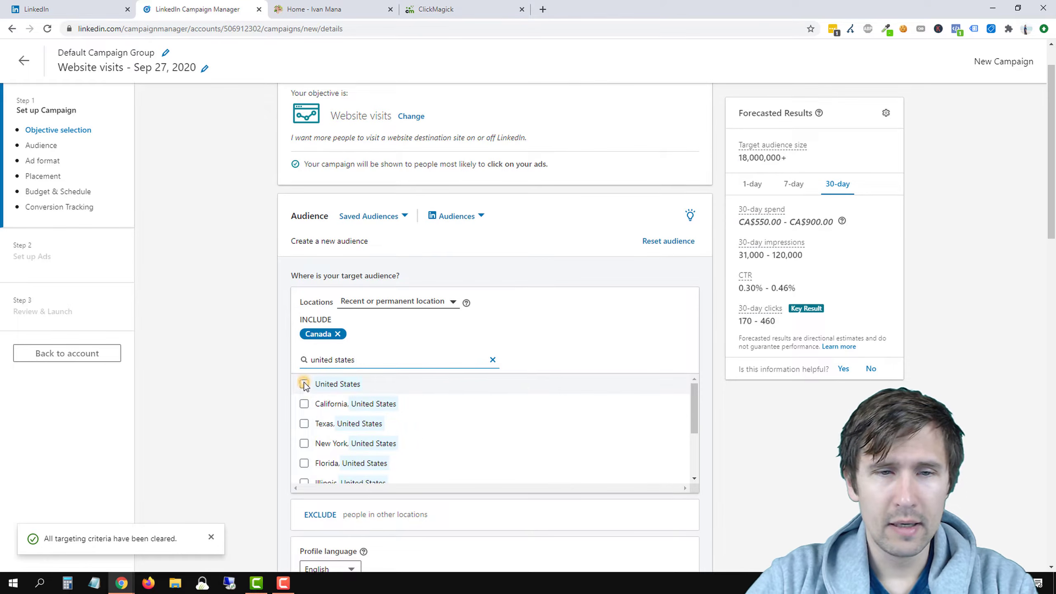
left_click(304, 384)
left_click(493, 359)
left_click(358, 365)
type("a")
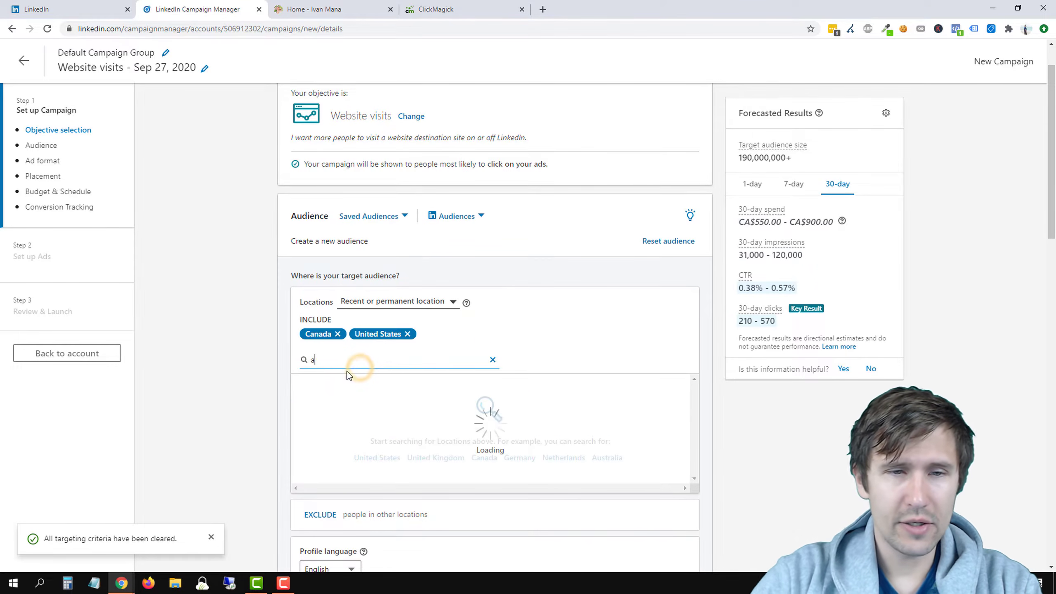
type("ustralia")
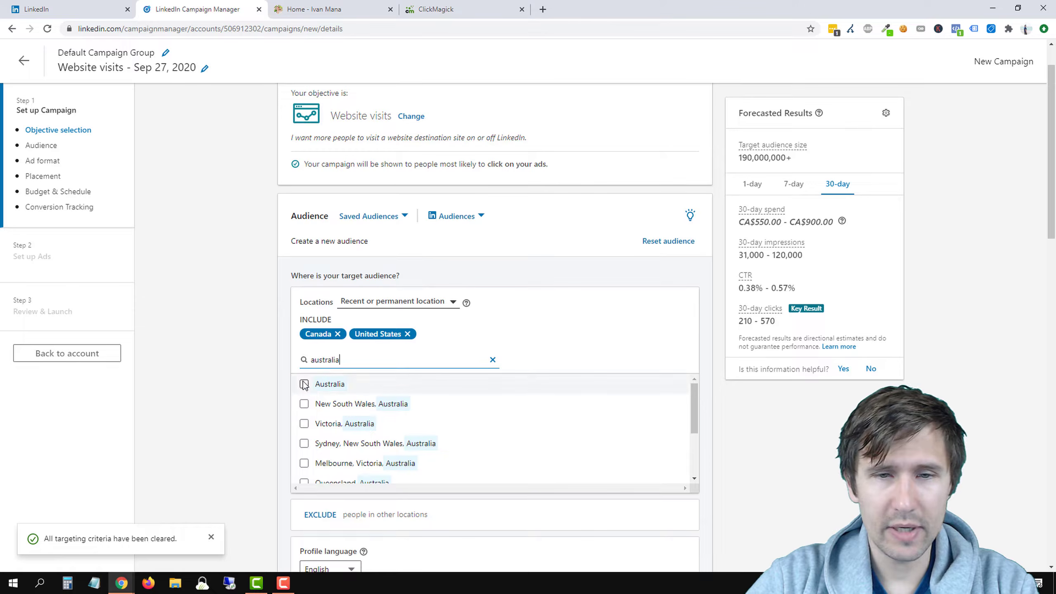
left_click(304, 384)
left_click(491, 361)
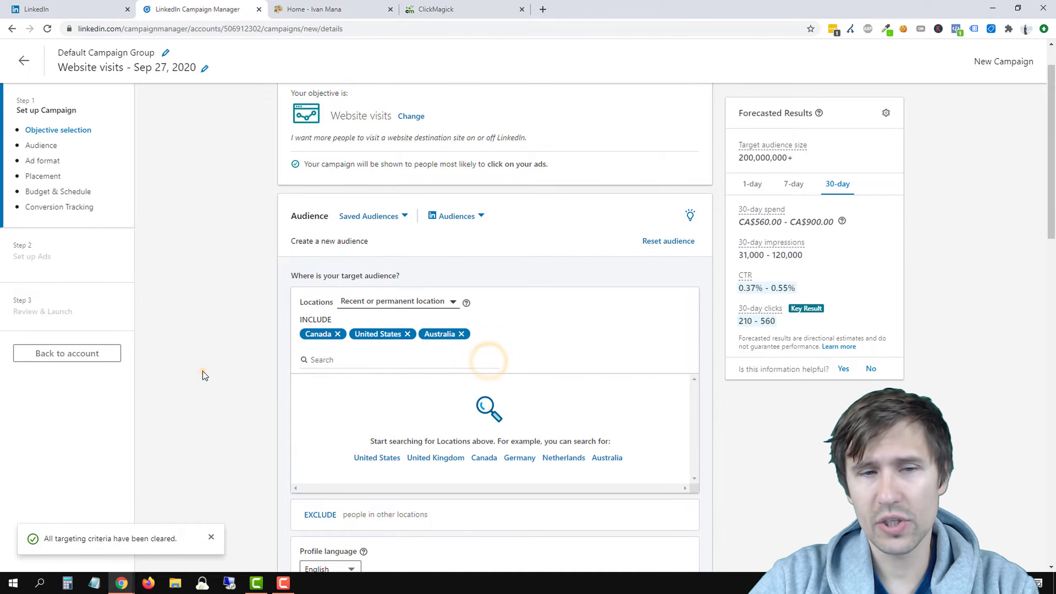
Exclude New York, United States from the target locations and remove that exclusion again.
scroll(266, 395, "down", 2)
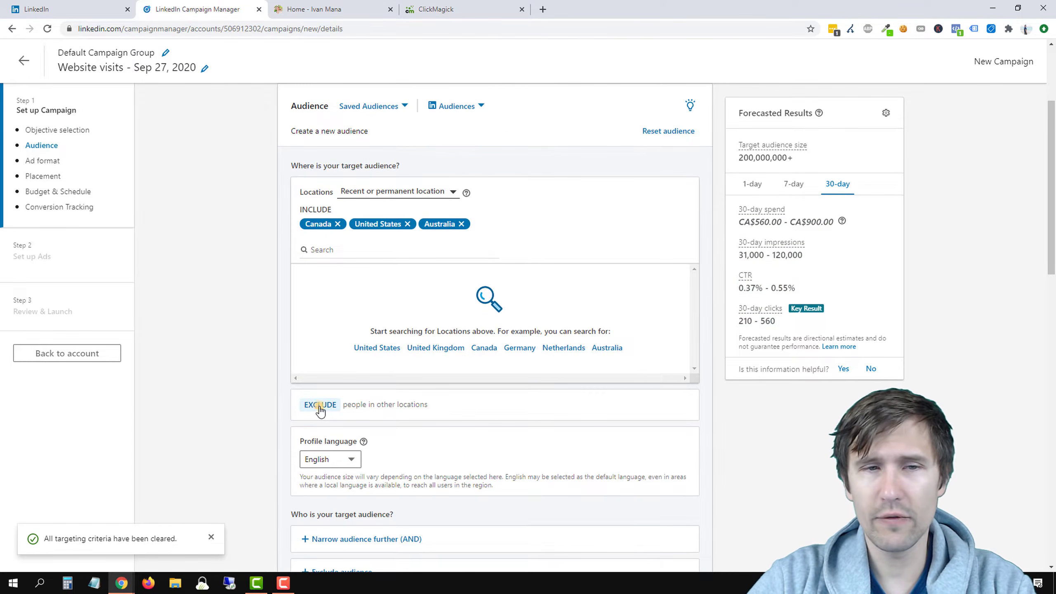
left_click(320, 406)
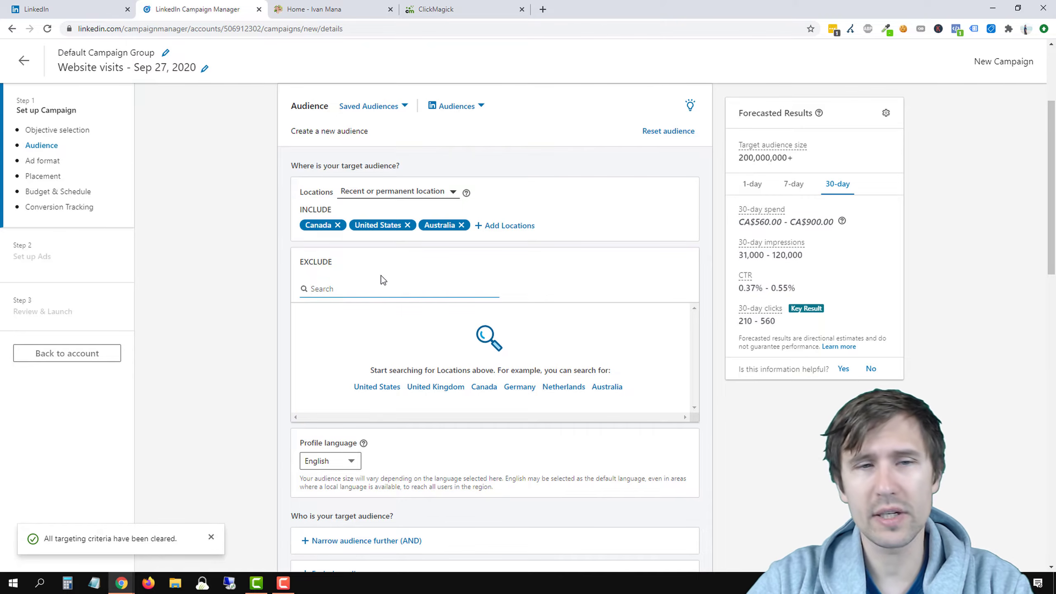
type("new york")
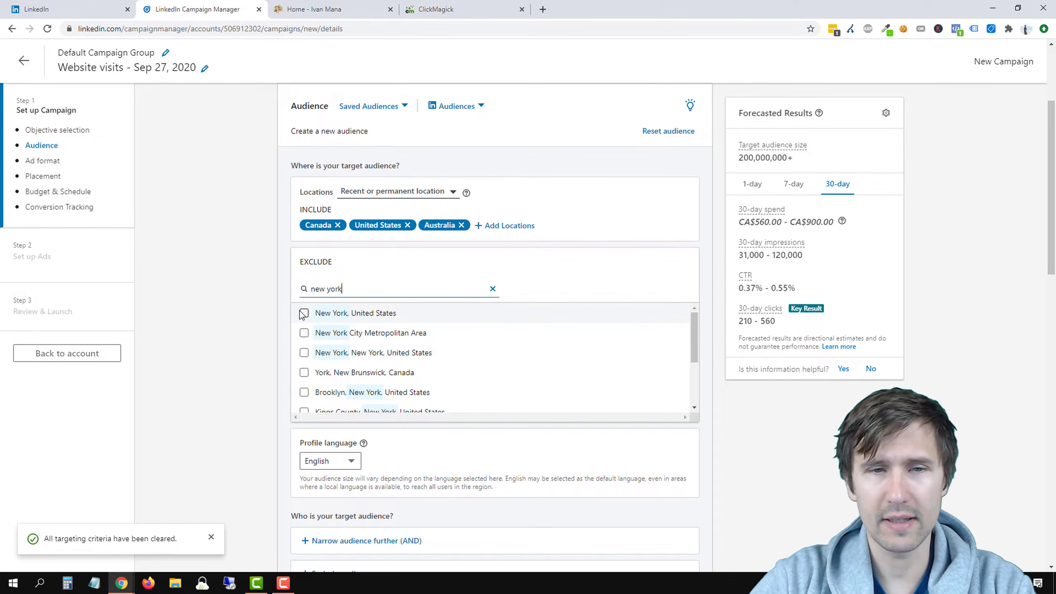
left_click(304, 313)
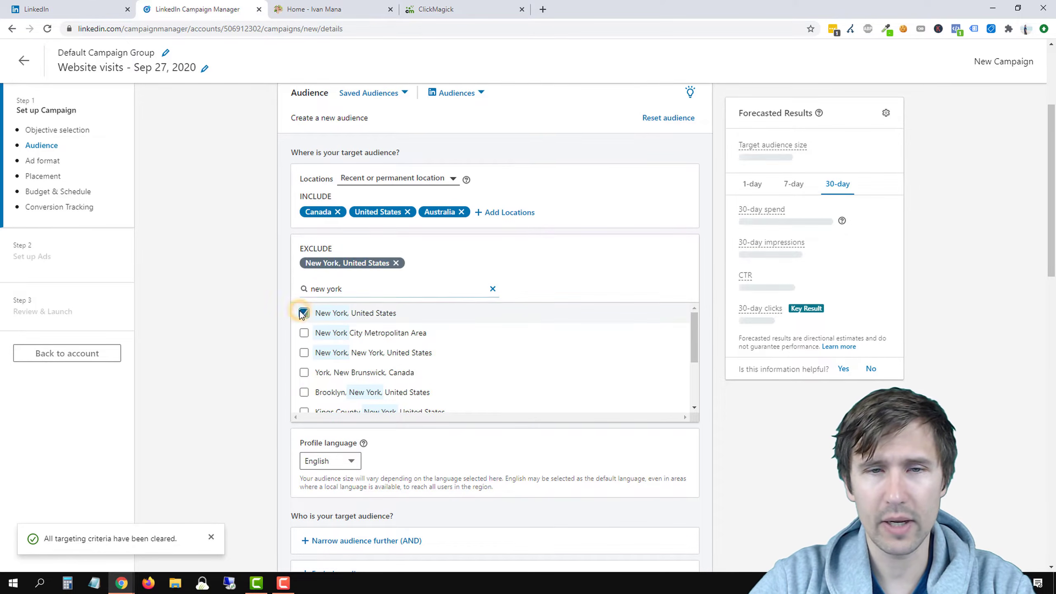
left_click(492, 288)
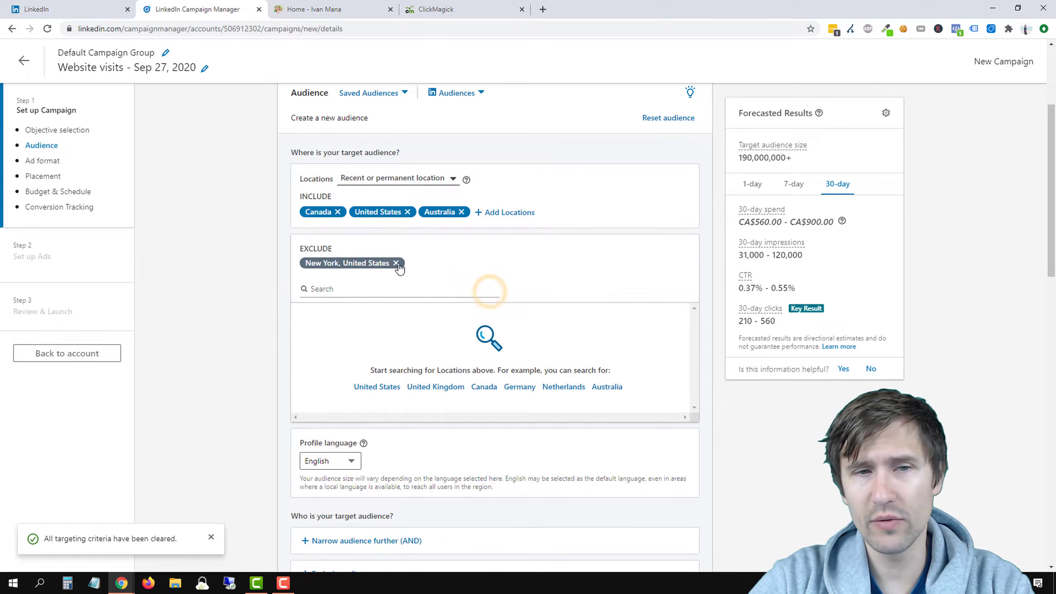
left_click(396, 265)
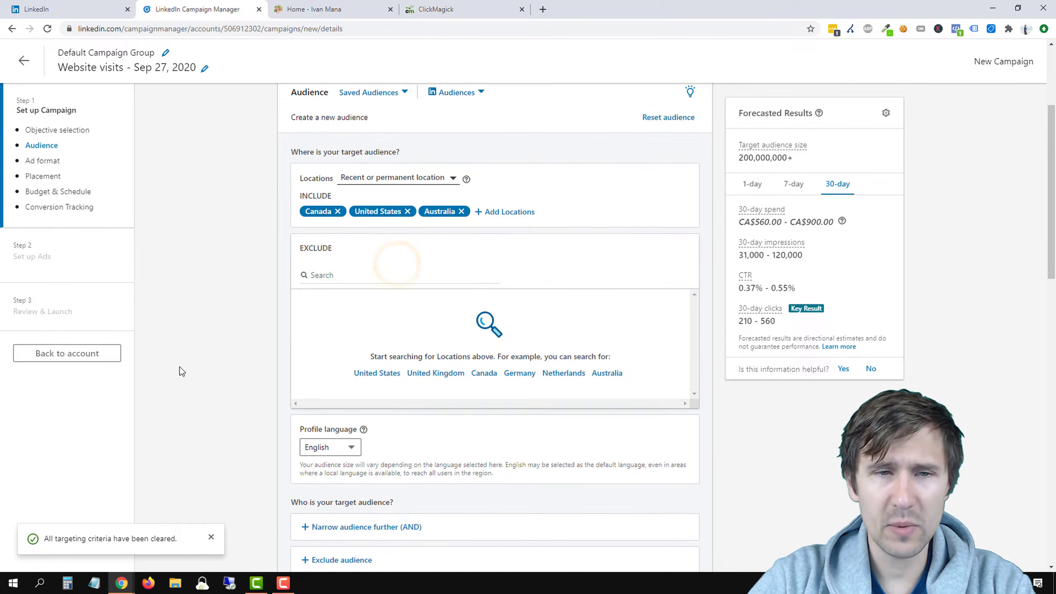
Look through the available profile languages without changing the selected one.
scroll(384, 291, "down", 4)
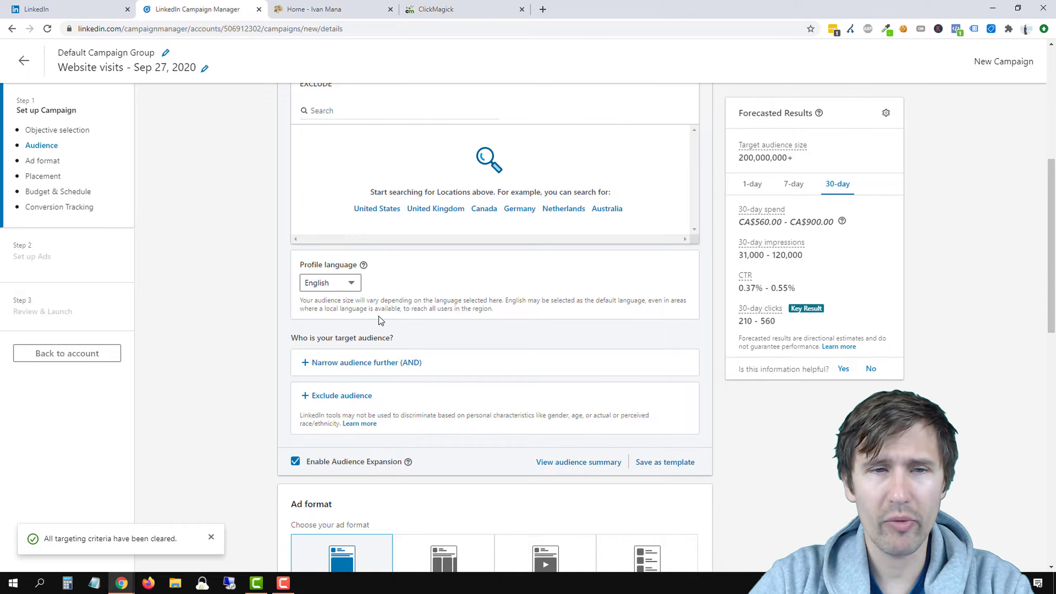
left_click(352, 283)
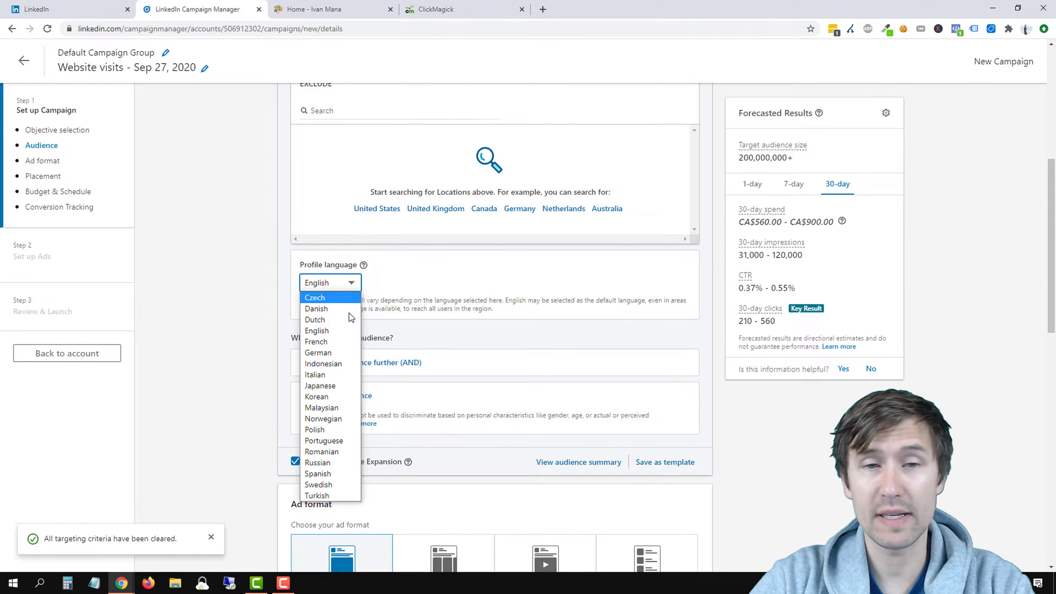
left_click(491, 293)
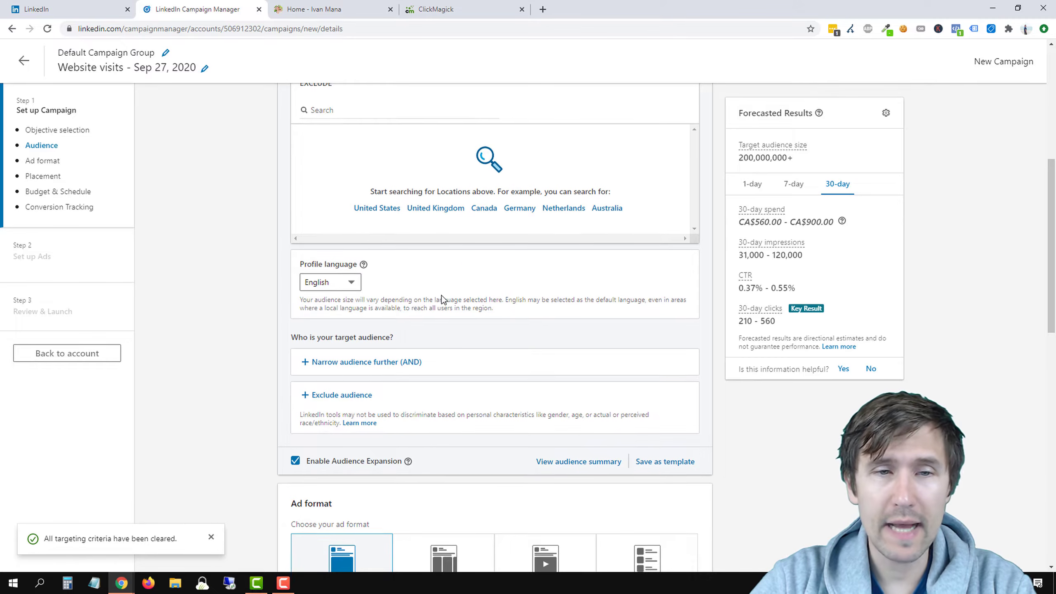
Open the criteria for narrowing the target audience further and return to the overview of included locations.
scroll(391, 310, "down", 1)
left_click(356, 308)
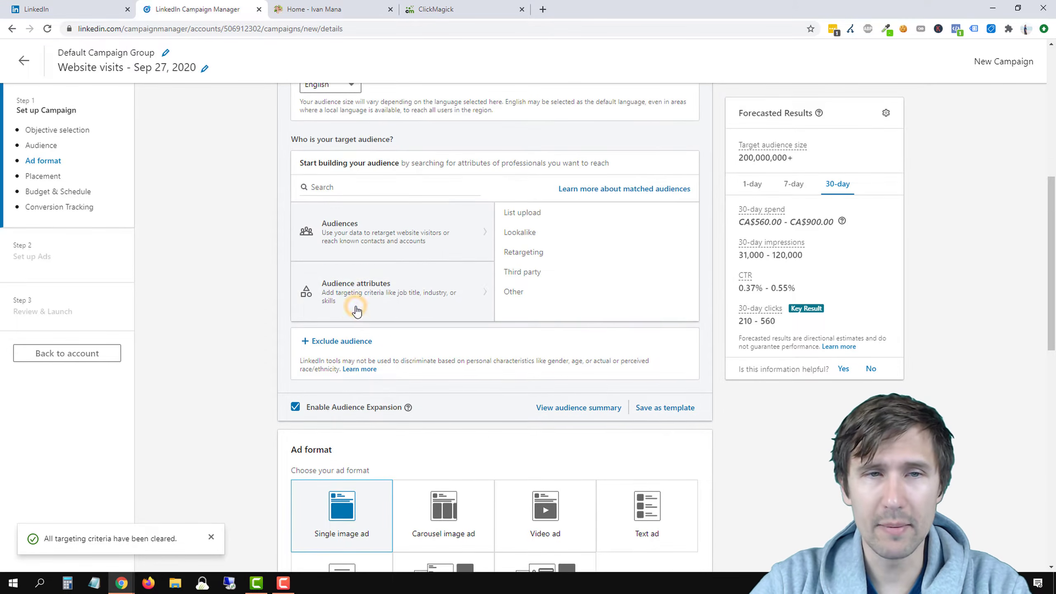
scroll(246, 326, "up", 3)
scroll(247, 326, "up", 3)
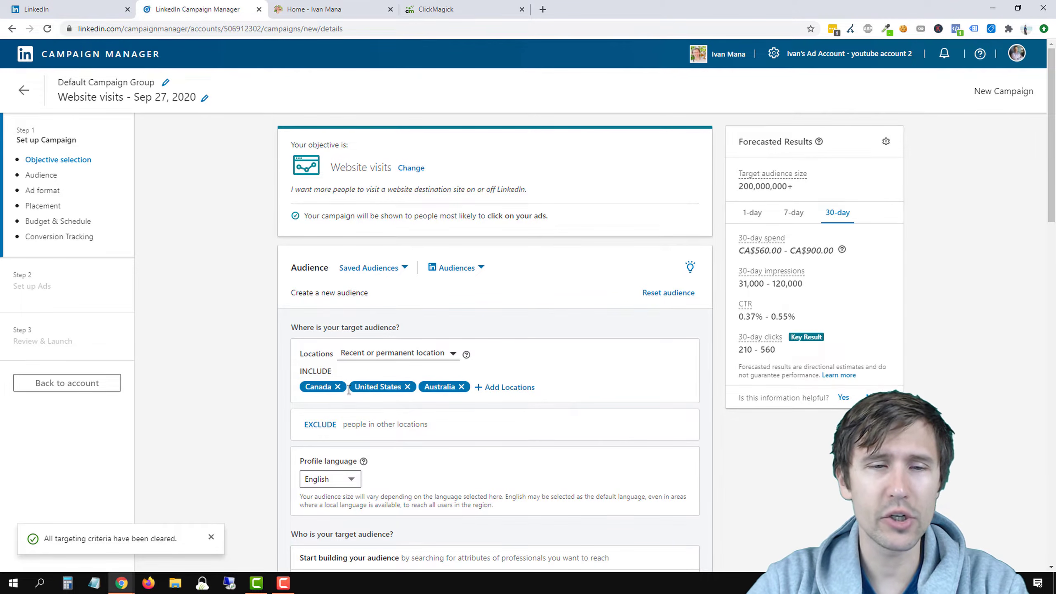
Look through the List upload, Retargeting, Other and Third party options for building the target audience from own data.
scroll(388, 422, "down", 4)
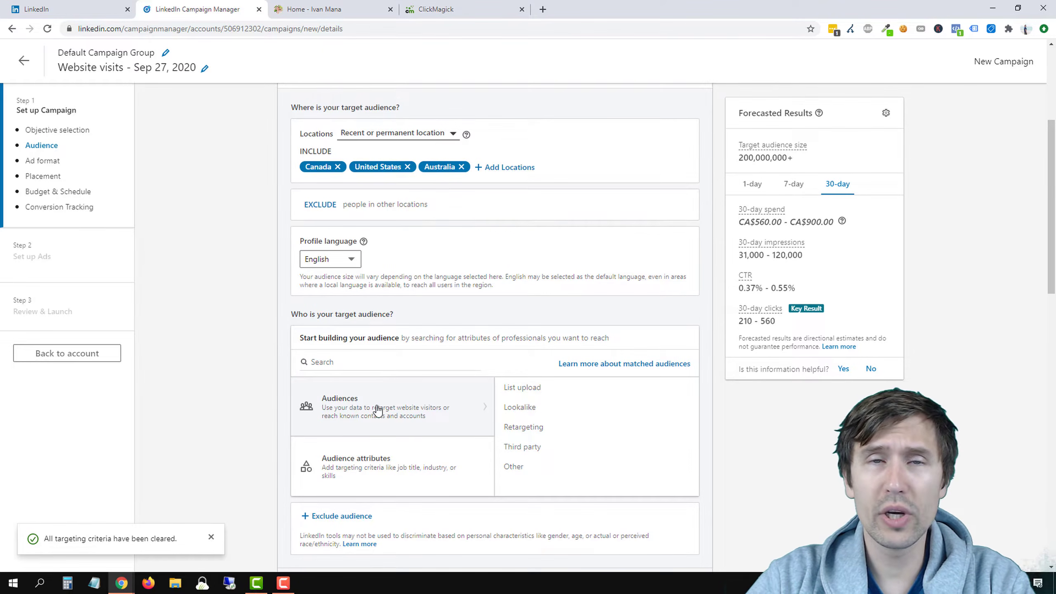
left_click(536, 395)
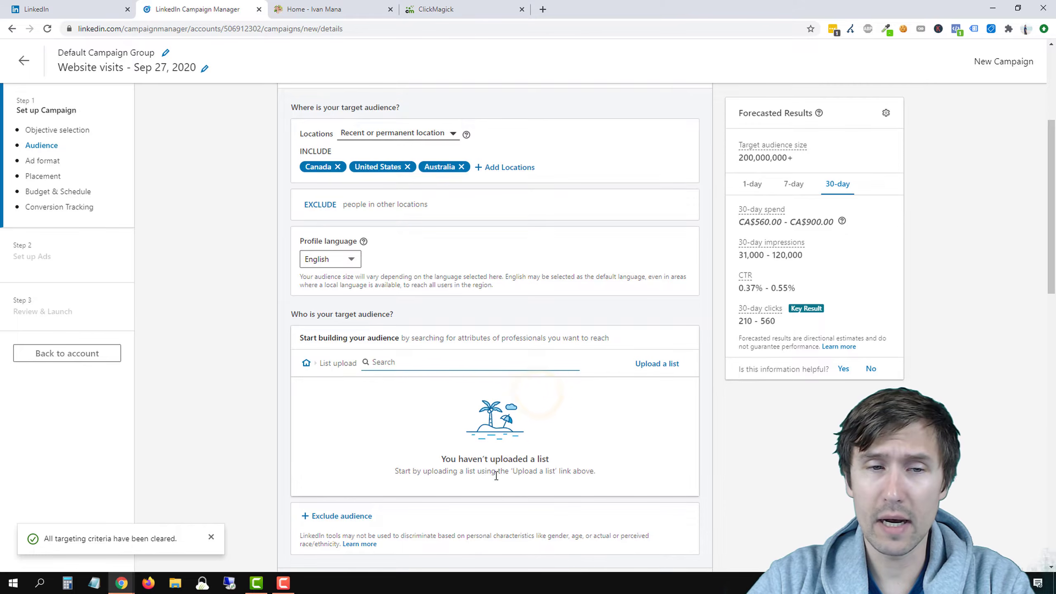
left_click(307, 362)
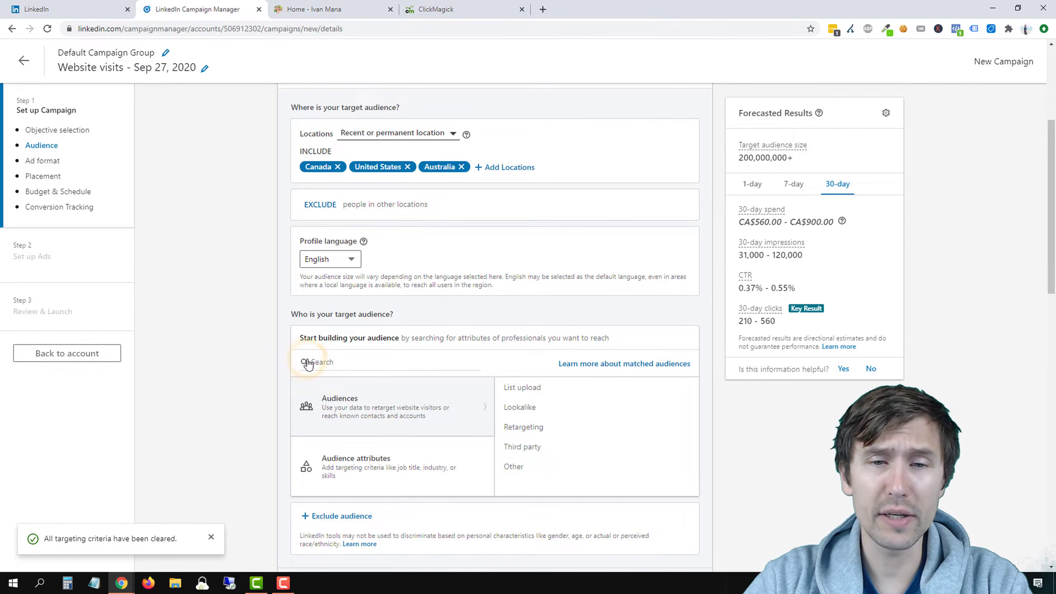
left_click(567, 425)
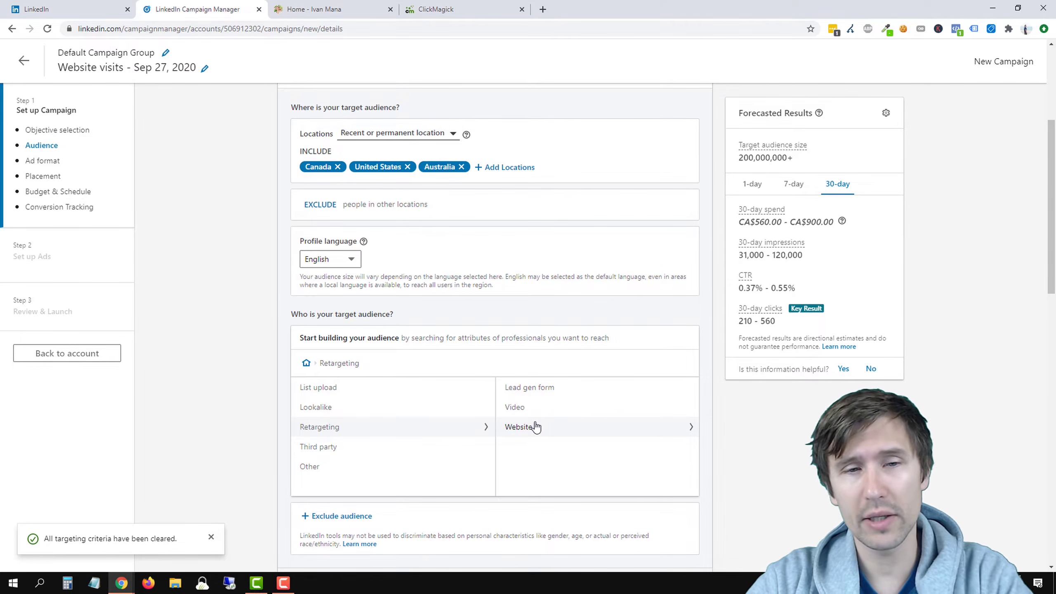
left_click(306, 364)
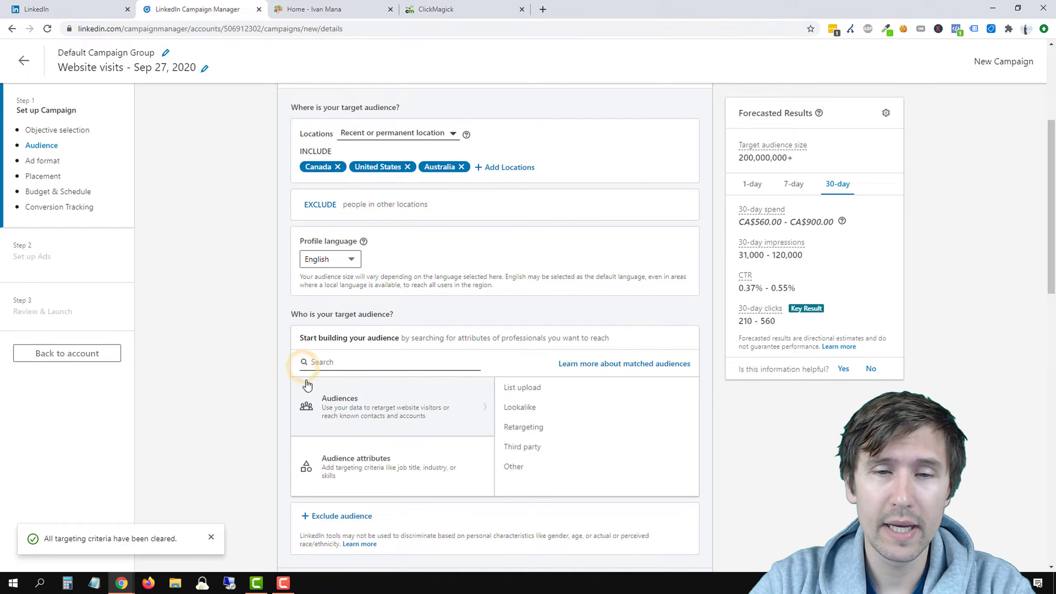
left_click(571, 464)
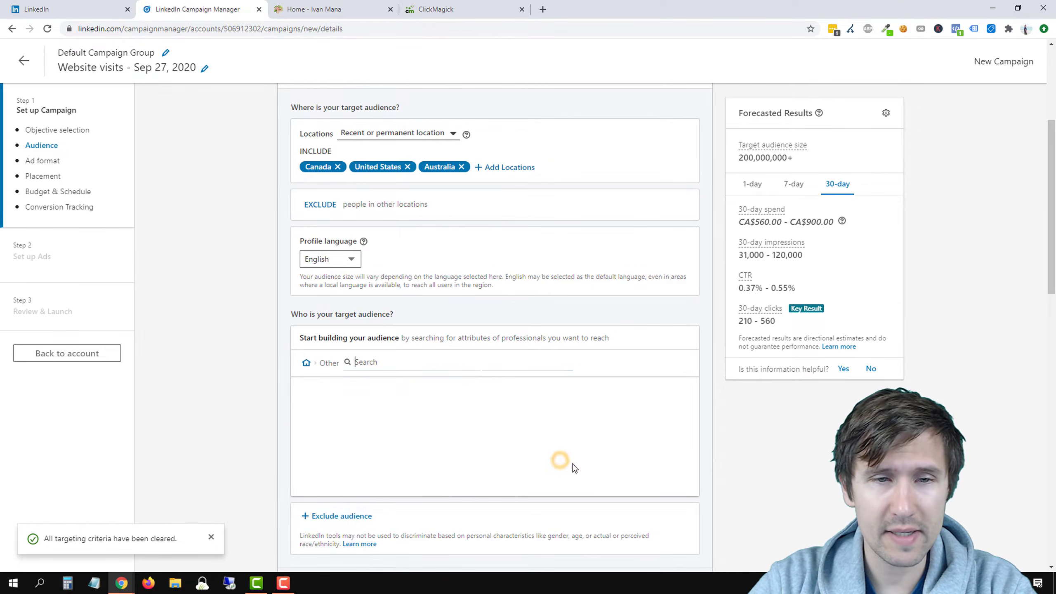
left_click(305, 363)
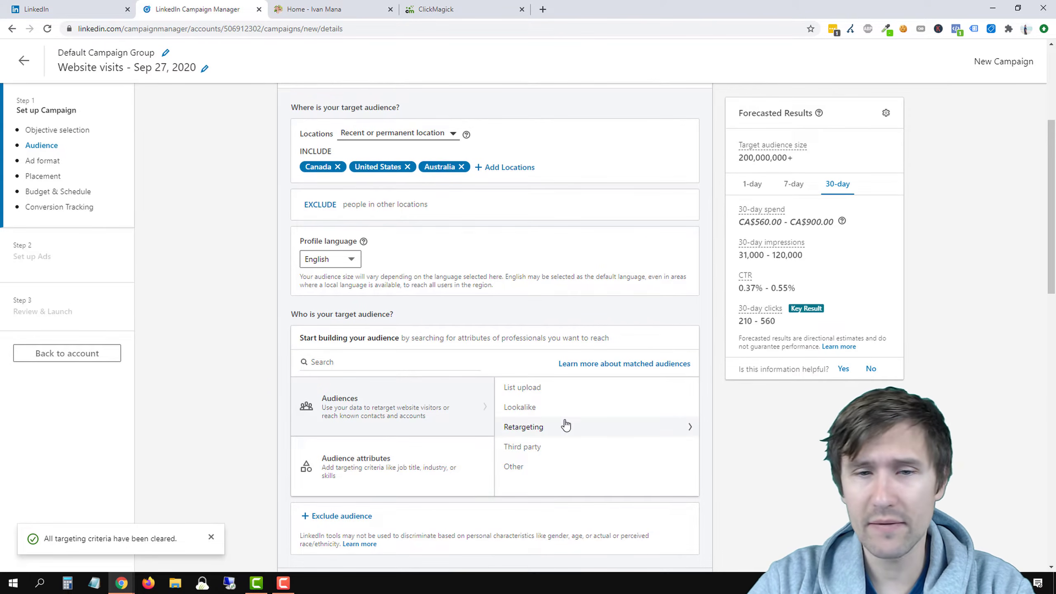
left_click(577, 444)
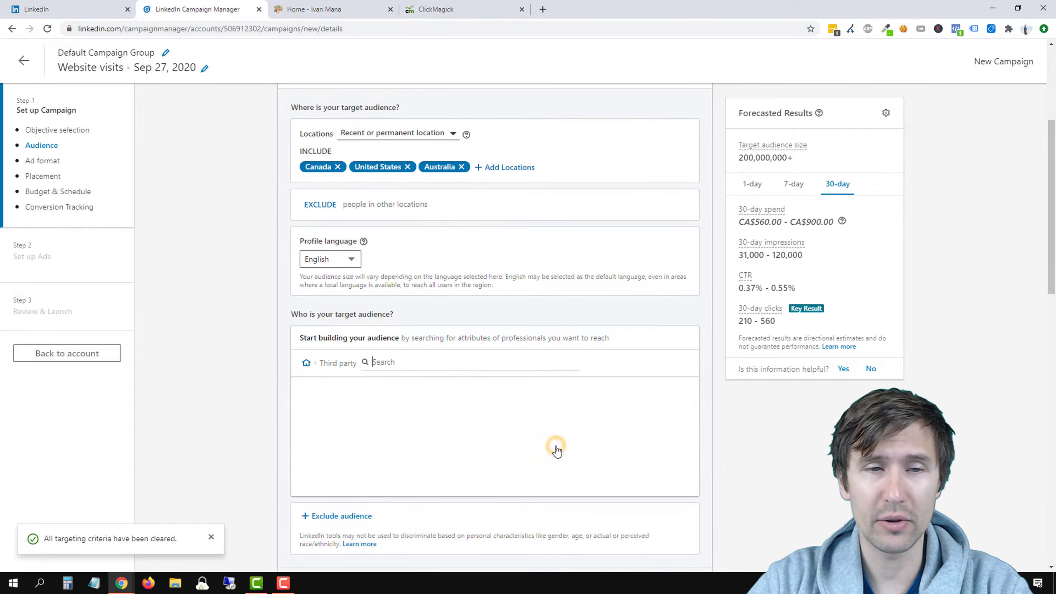
left_click(307, 363)
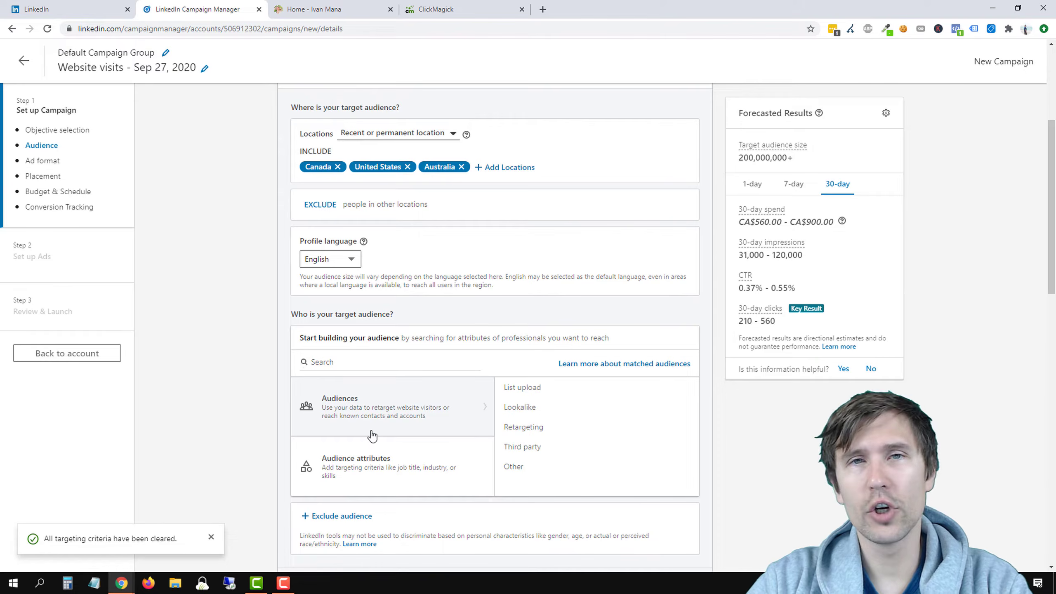
Open the audience attributes and look through the available Company criteria.
left_click(409, 466)
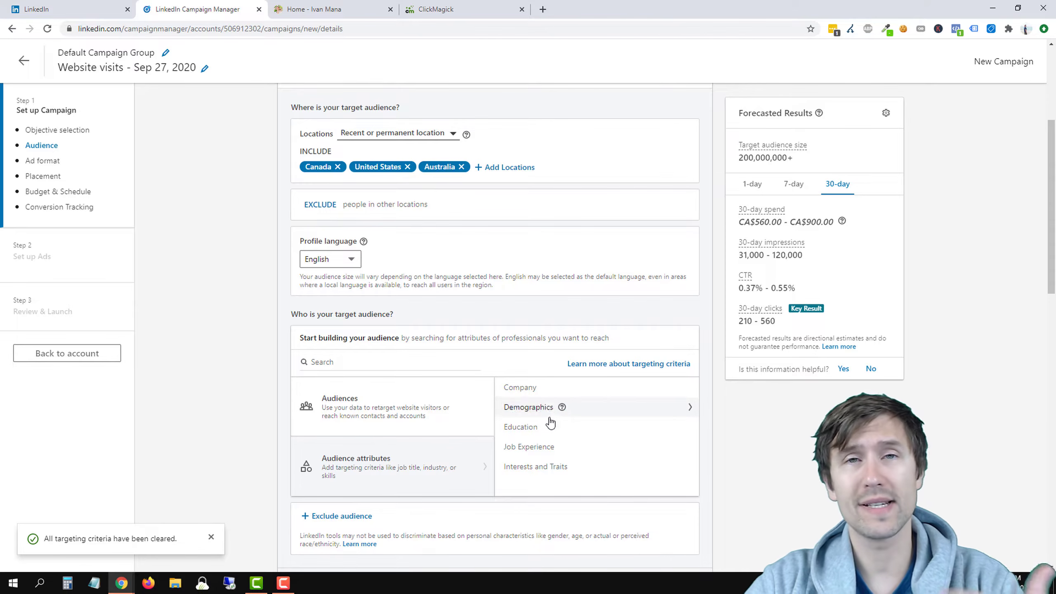
mouse_move(550, 430)
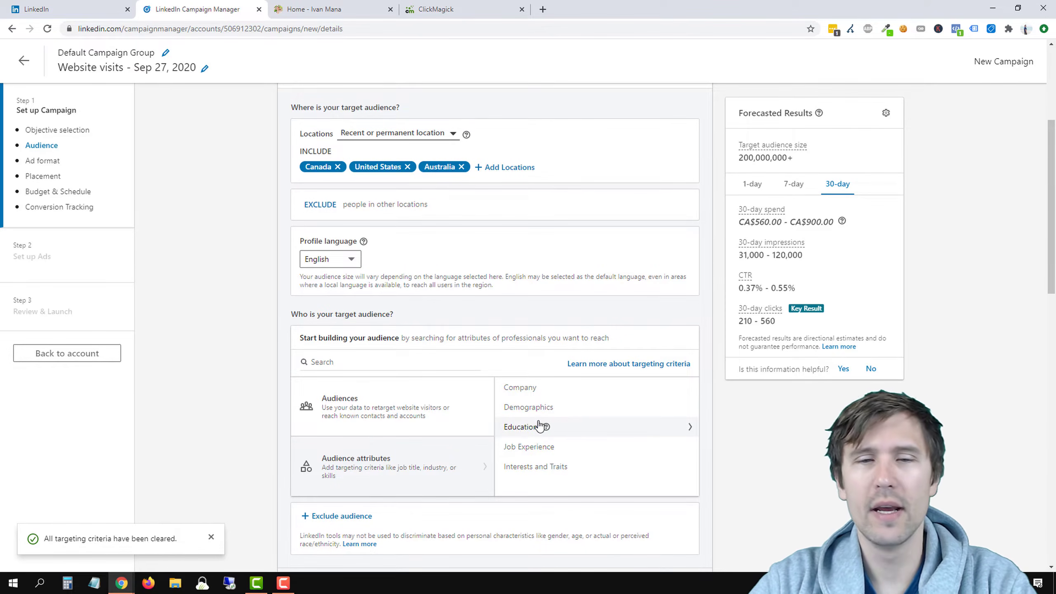
left_click(522, 390)
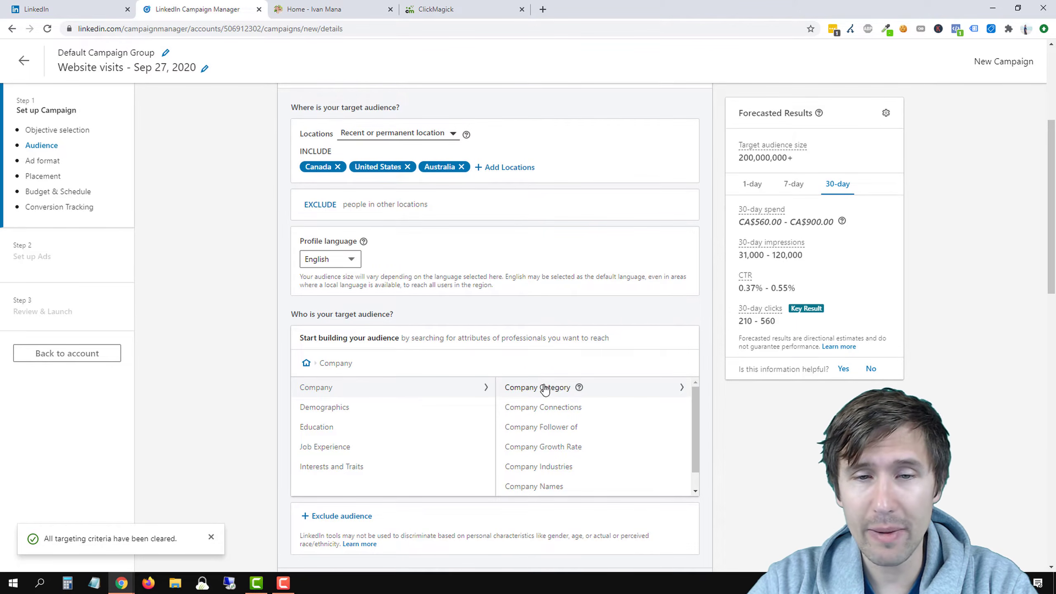
scroll(544, 478, "down", 1)
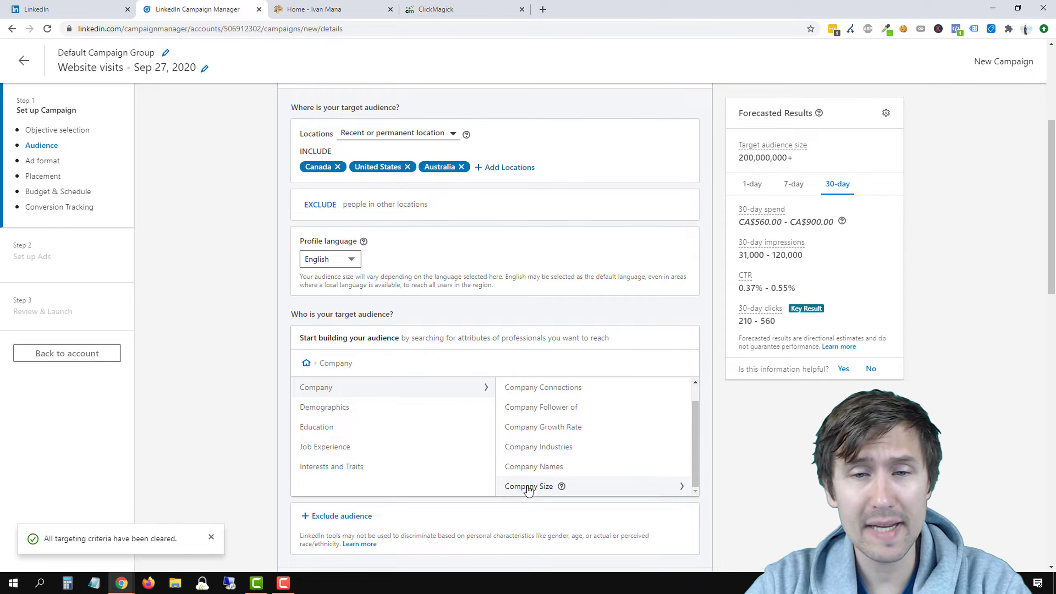
scroll(537, 434, "up", 1)
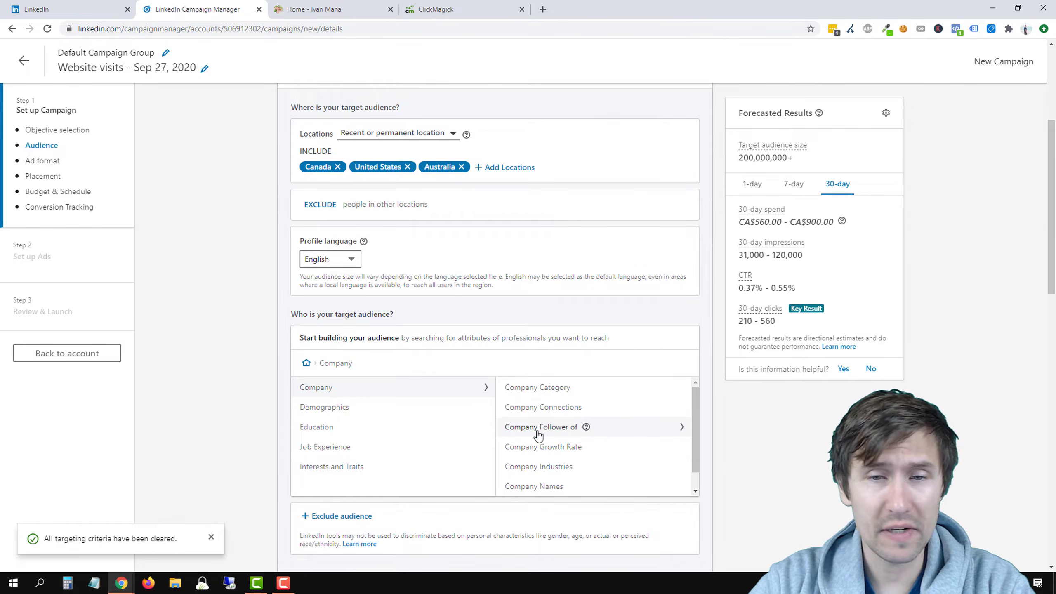
Include the company category Fortune 1000 (US only), check the forecast target audience size, and remove the category again.
left_click(545, 390)
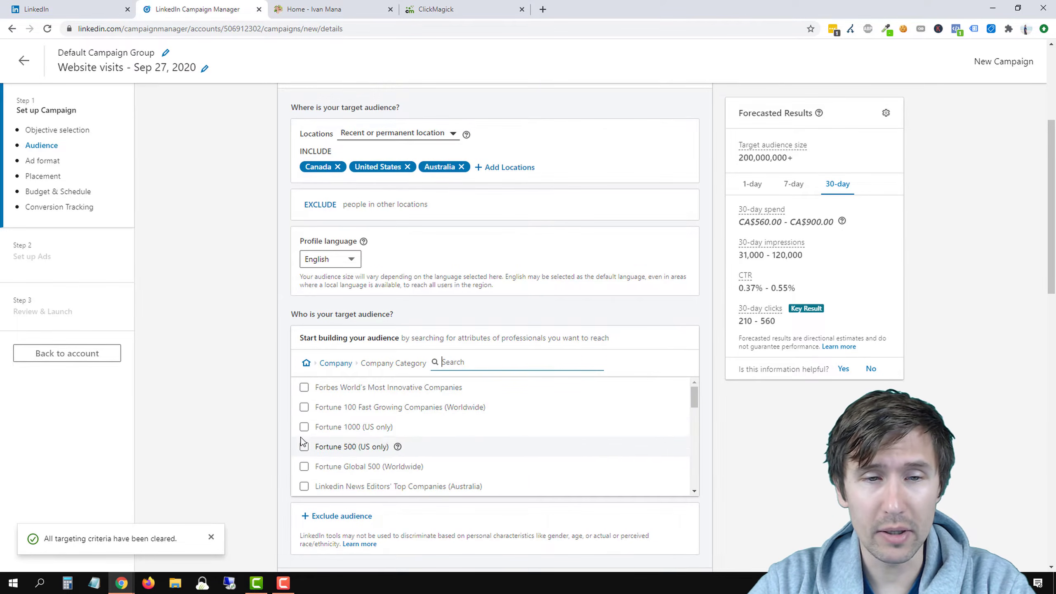
left_click(344, 428)
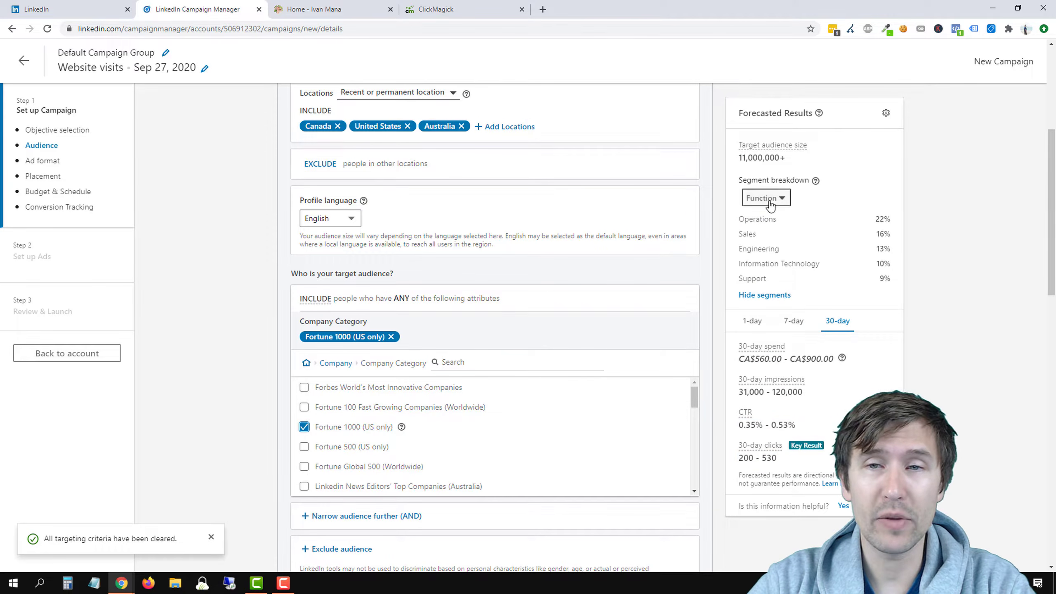
left_click_drag(738, 159, 790, 166)
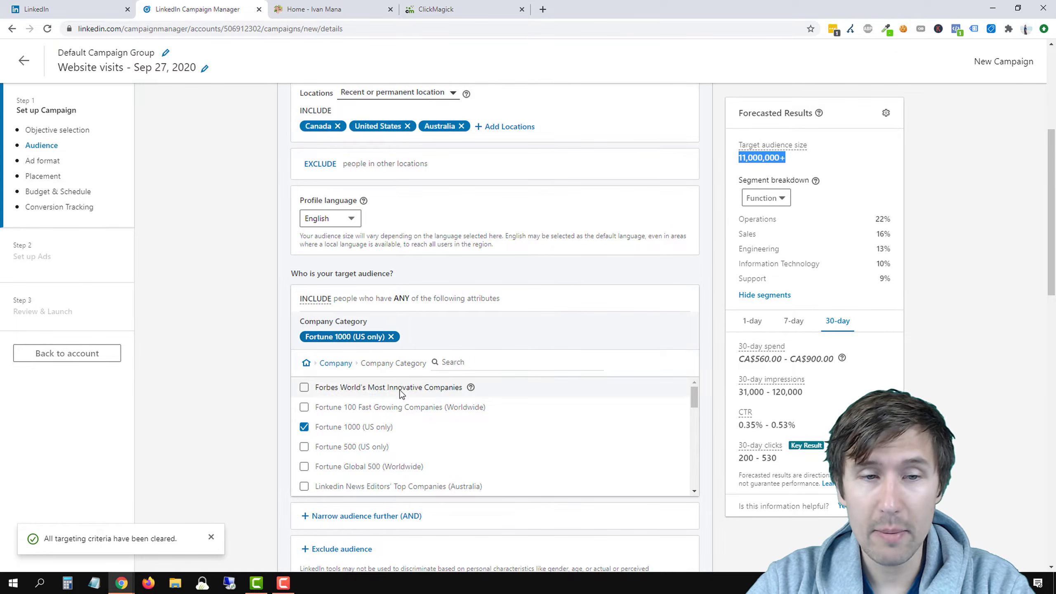
left_click(305, 426)
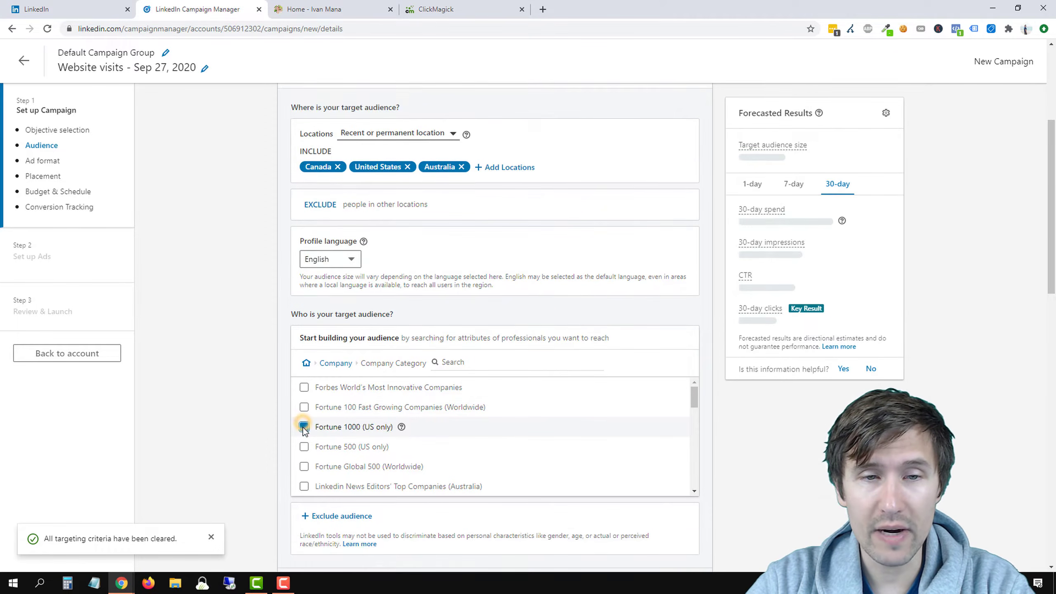
left_click(306, 362)
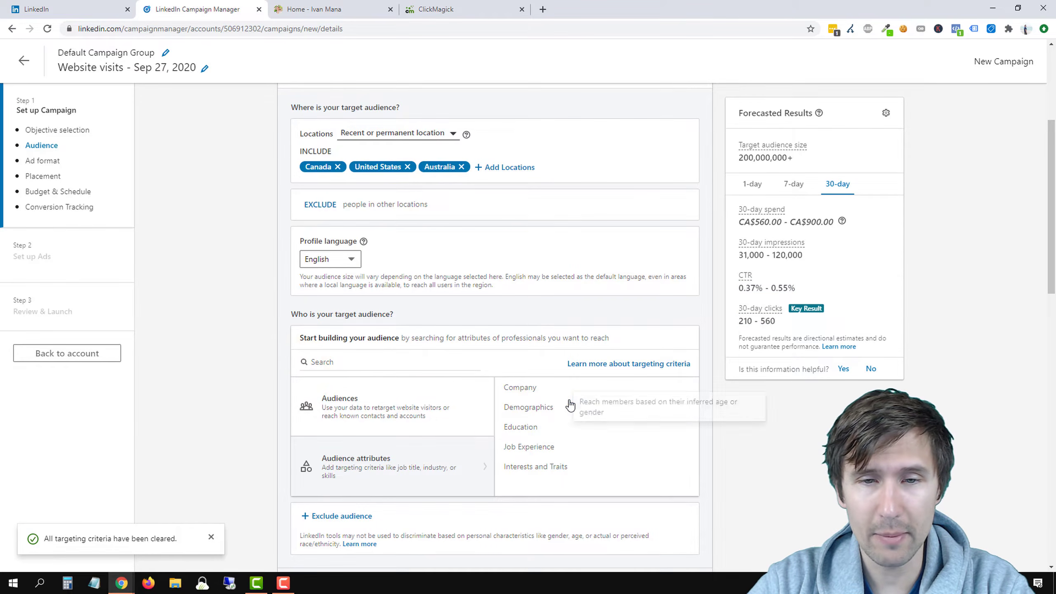
Search the company names for google, include Google in the target audience, and check the forecast audience size.
left_click(555, 387)
left_click(558, 487)
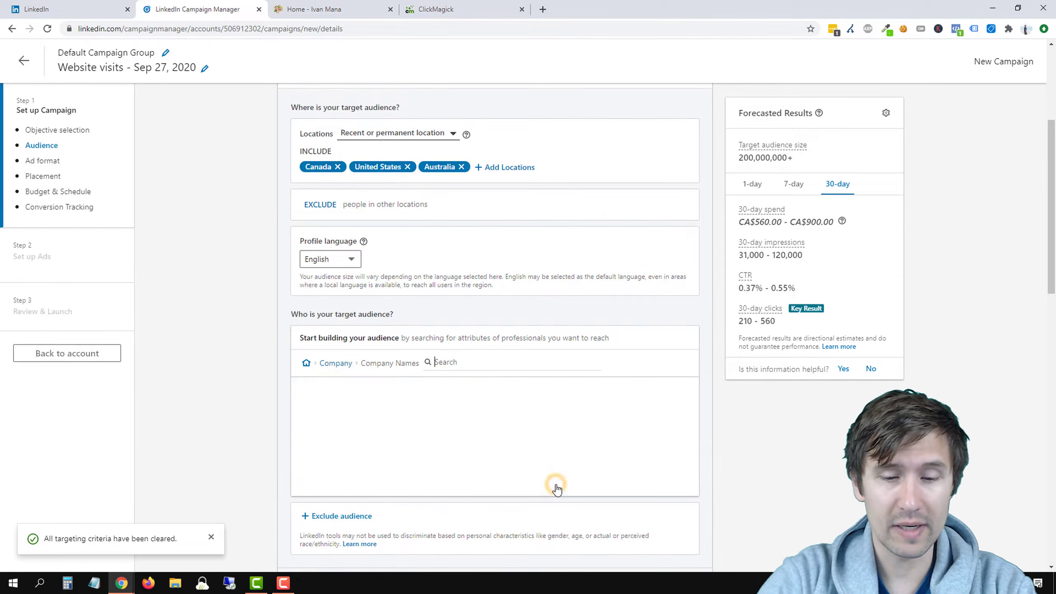
type("google")
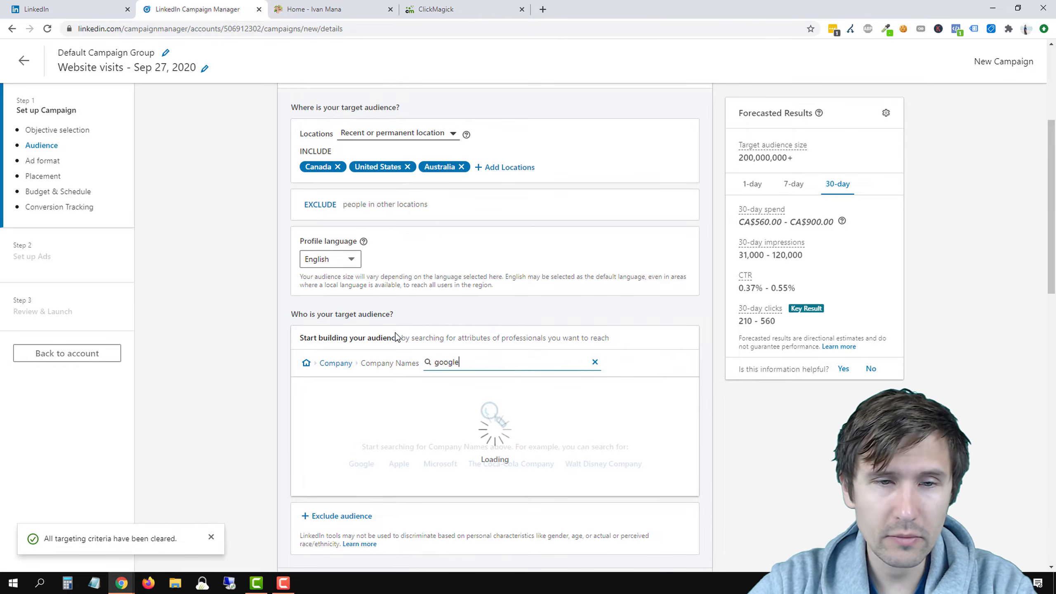
left_click(303, 405)
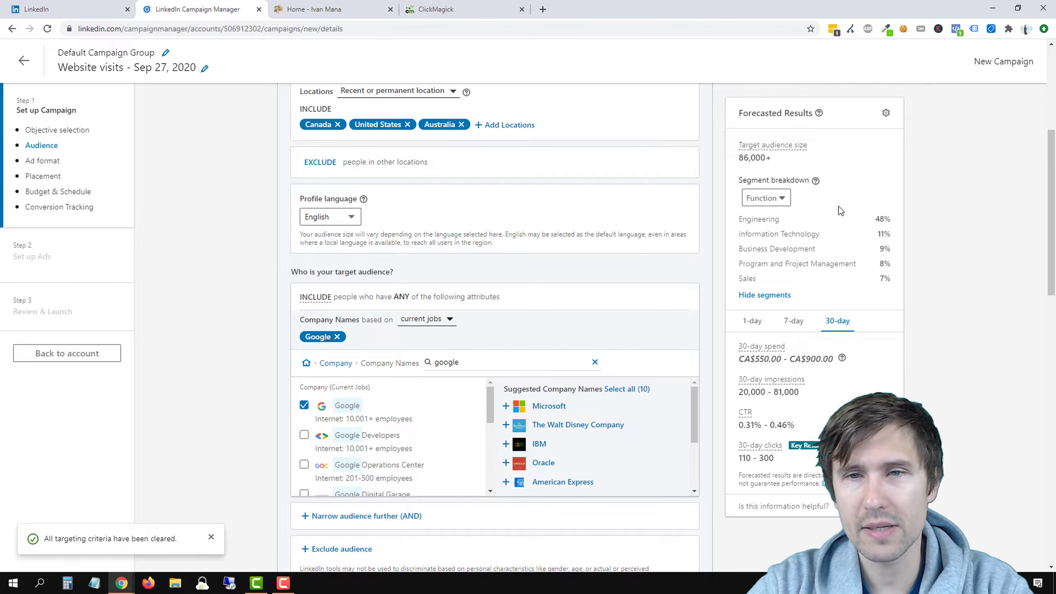
left_click_drag(740, 157, 771, 158)
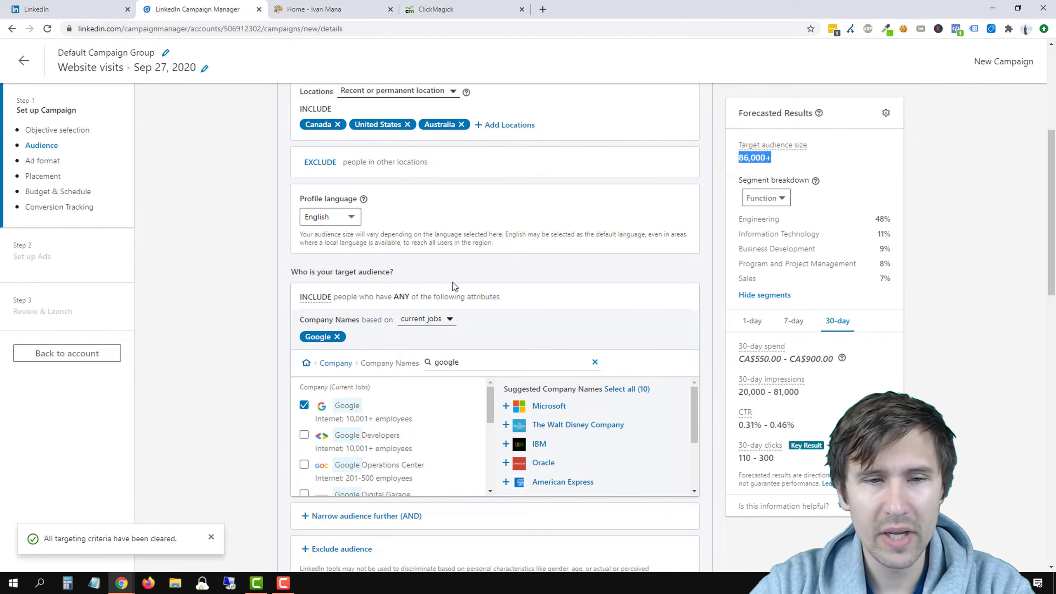
Remove Google from the included company names and return to the Company criteria.
scroll(290, 331, "down", 3)
scroll(289, 330, "down", 4)
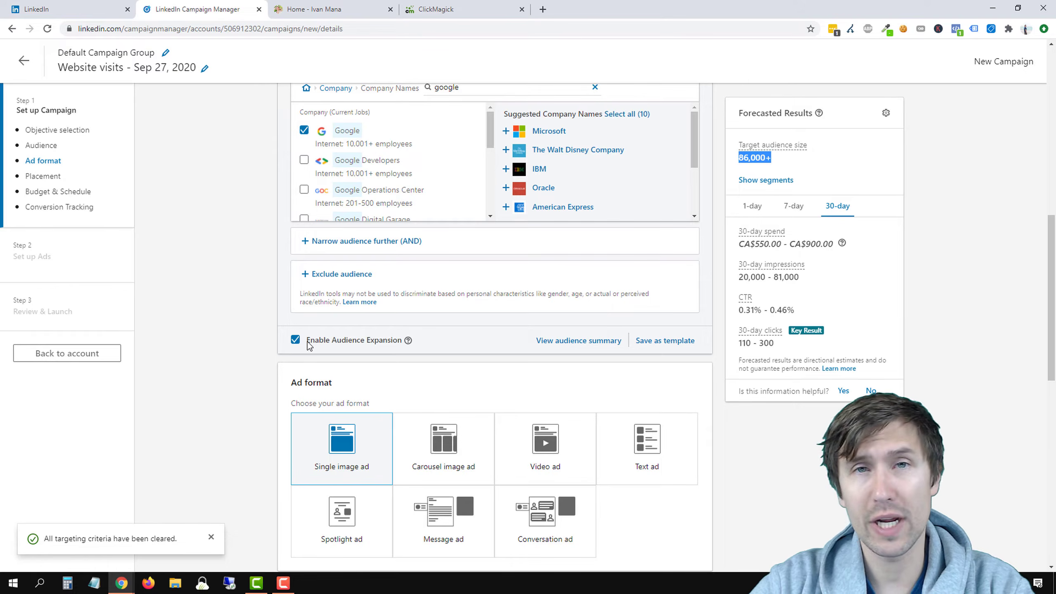
scroll(221, 425, "up", 4)
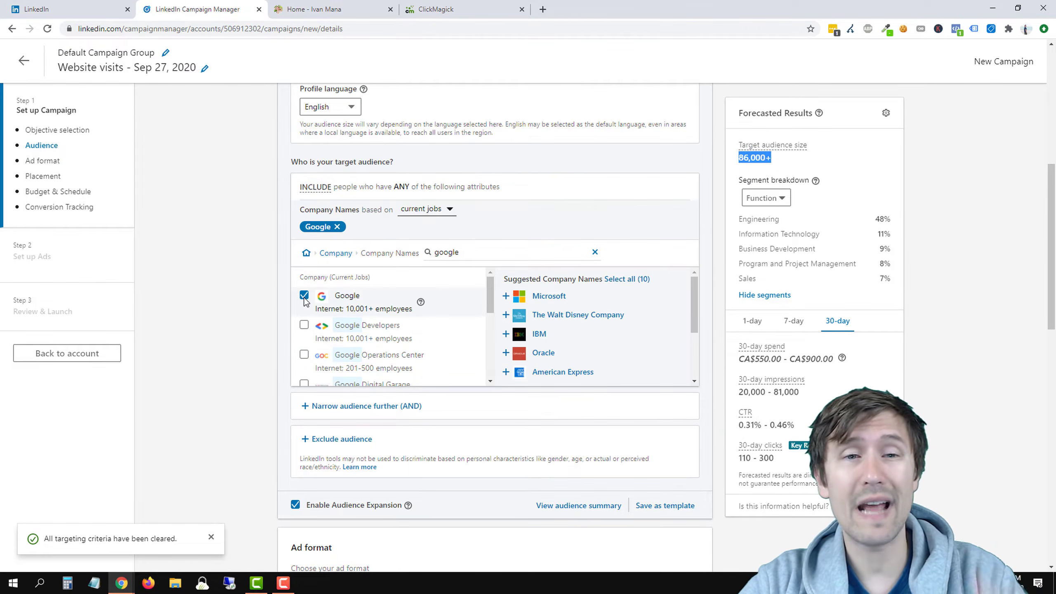
left_click(304, 295)
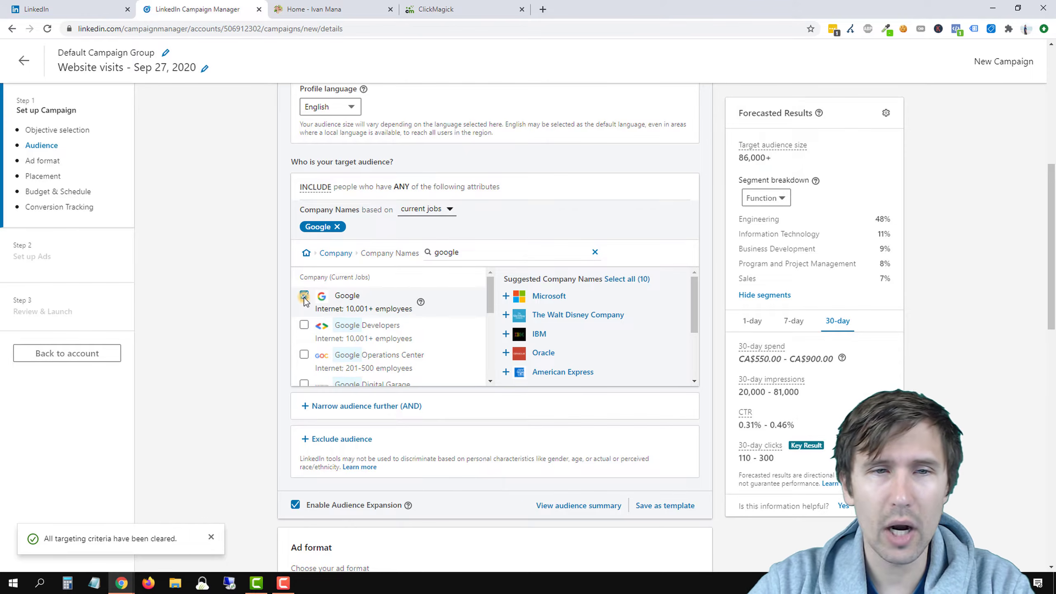
left_click(337, 211)
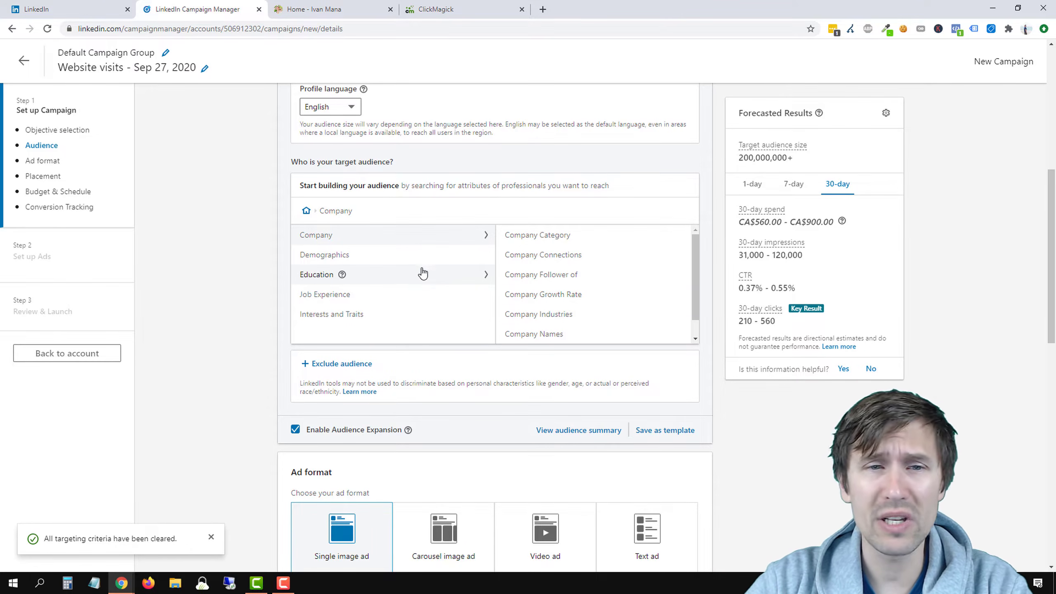
Look at the Member Age and Member Gender options under Demographics without selecting any.
left_click(413, 254)
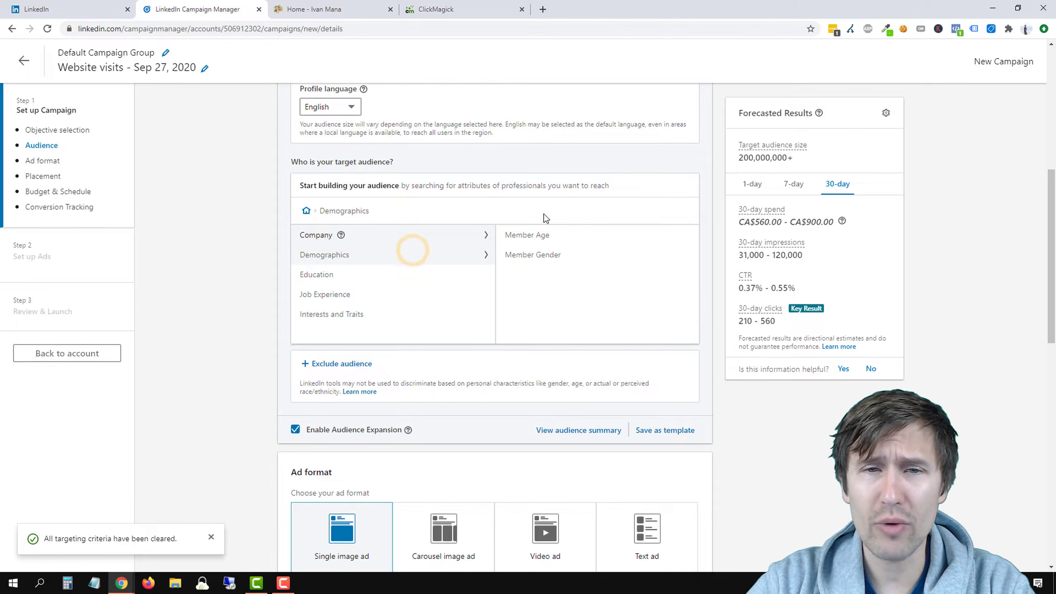
left_click(600, 236)
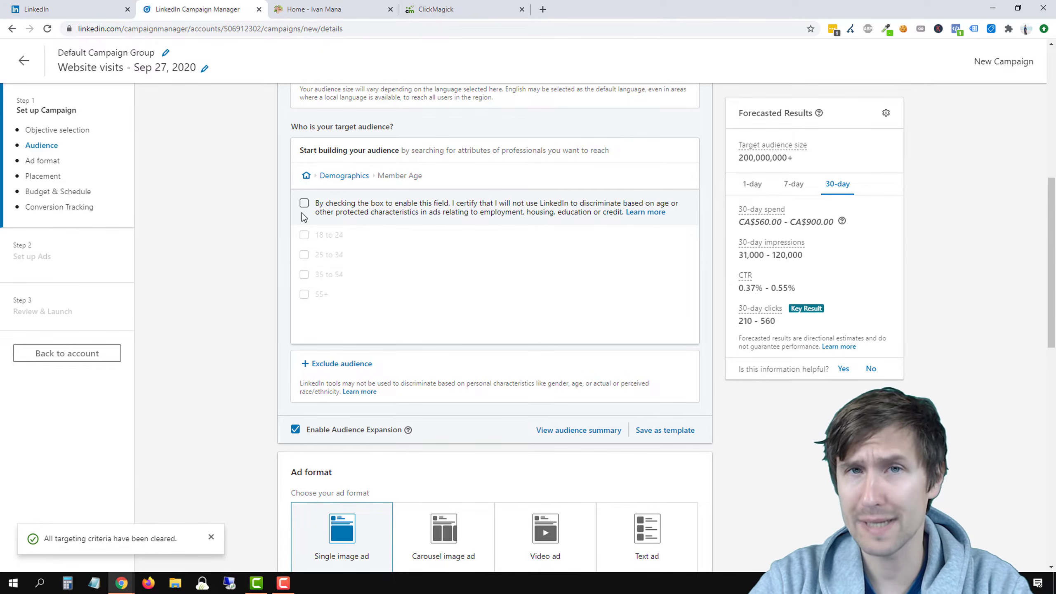
left_click(345, 176)
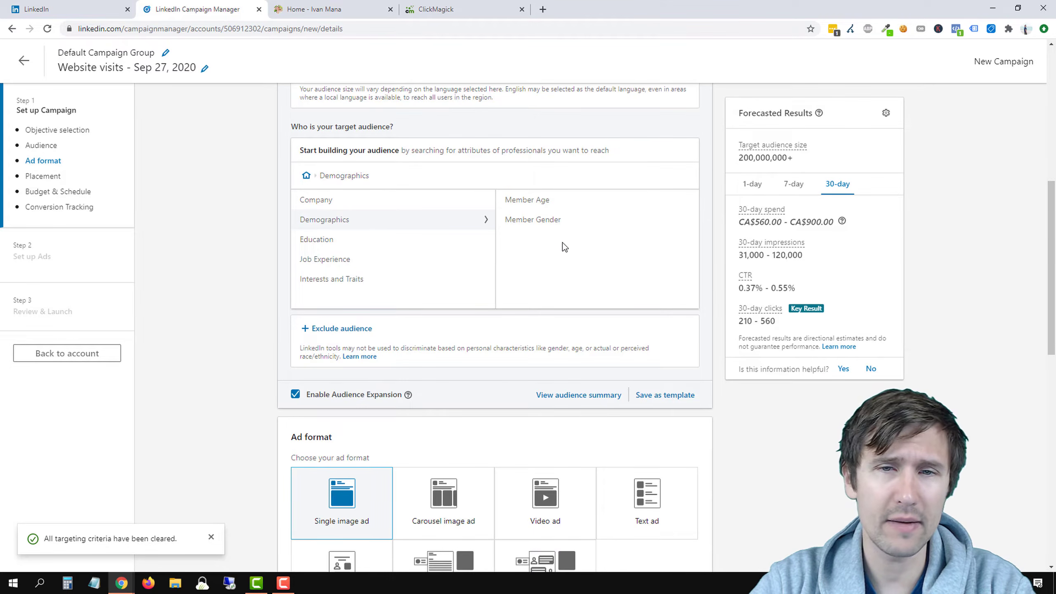
left_click(581, 217)
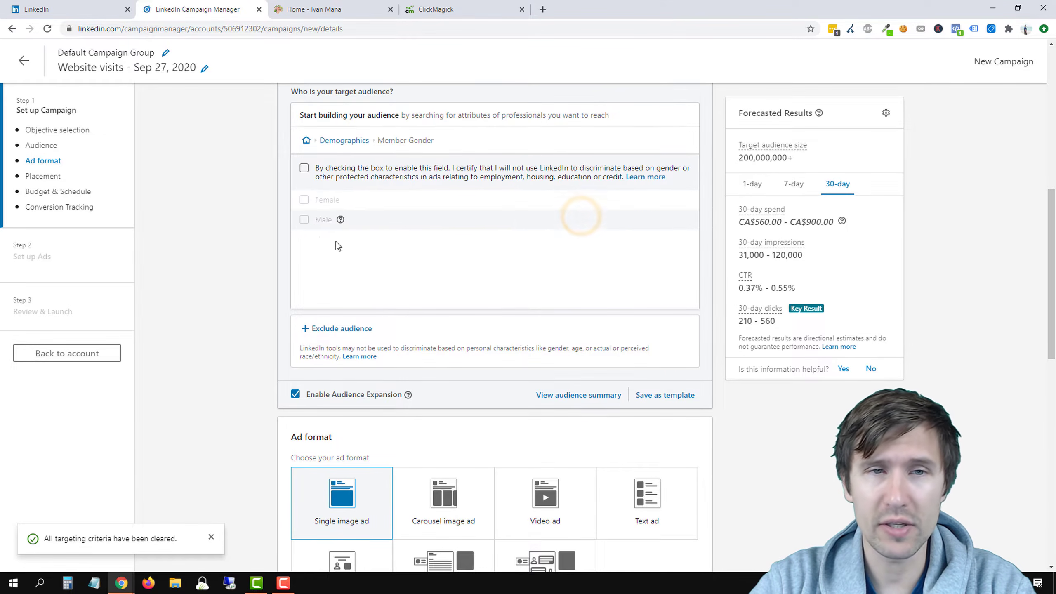
left_click(350, 141)
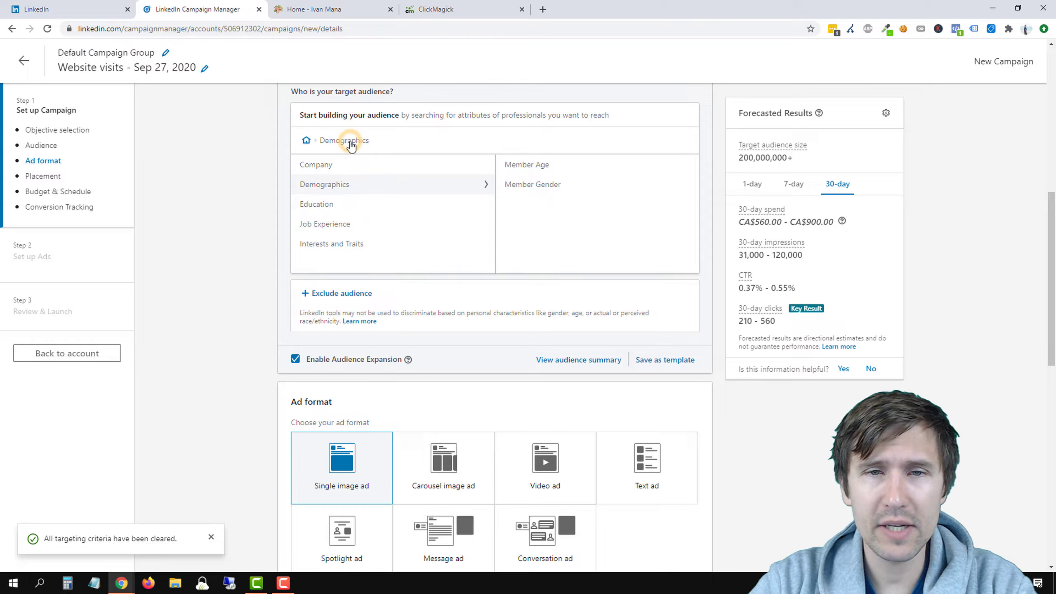
Look up the Bachelor degrees among the Education criteria.
left_click(401, 205)
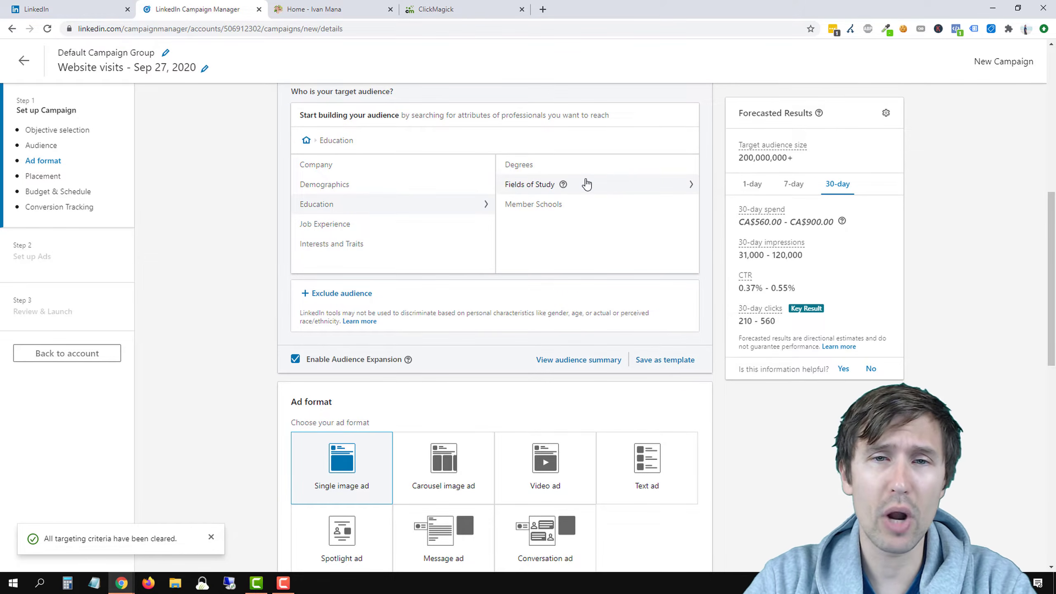
left_click(603, 166)
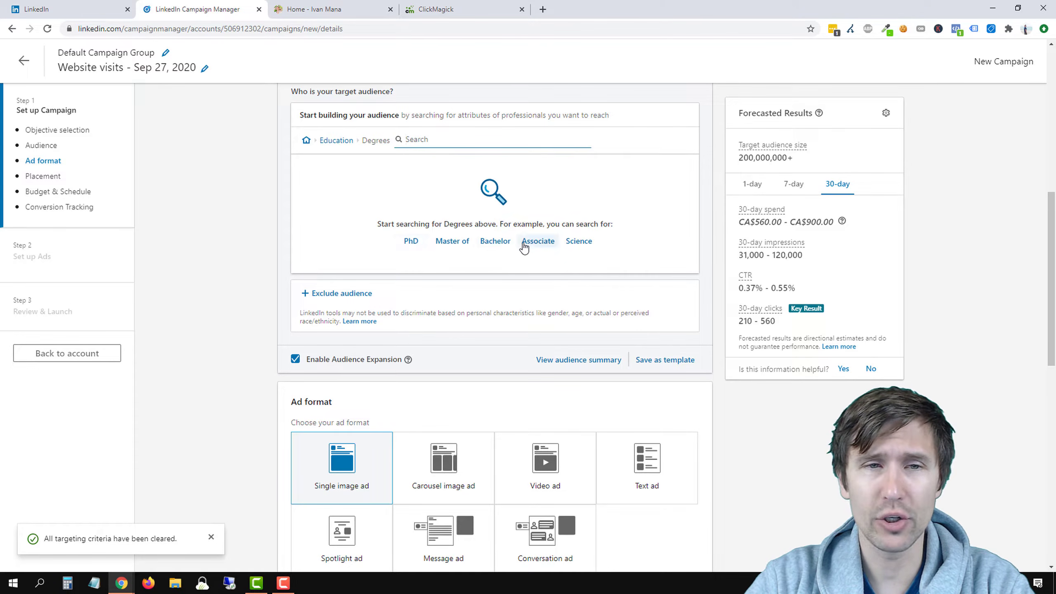
left_click(493, 244)
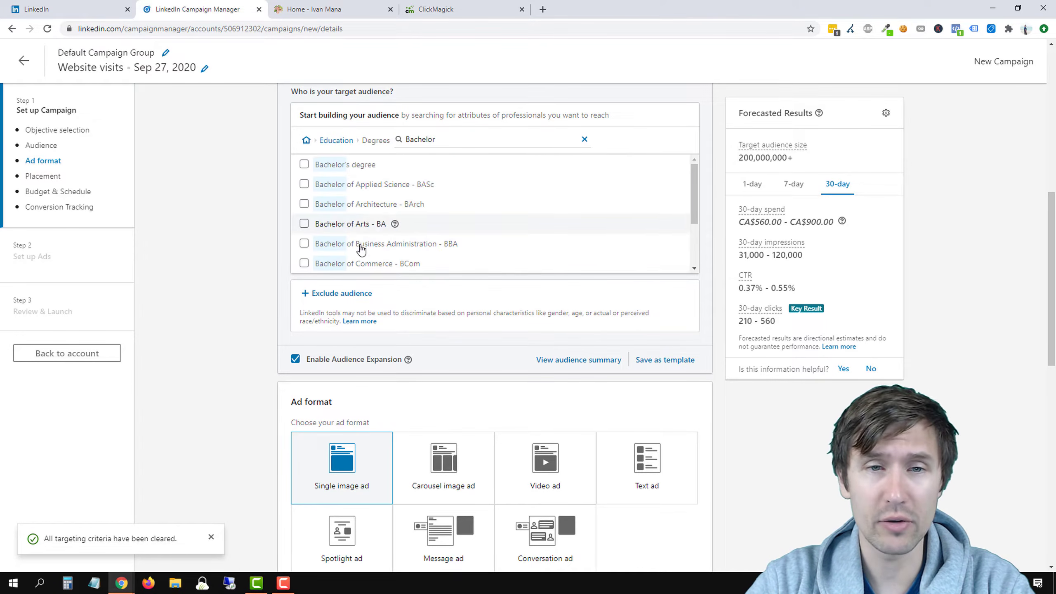
Open the Years of Experience criteria under Job Experience and try a range starting from 12+ years.
left_click(346, 139)
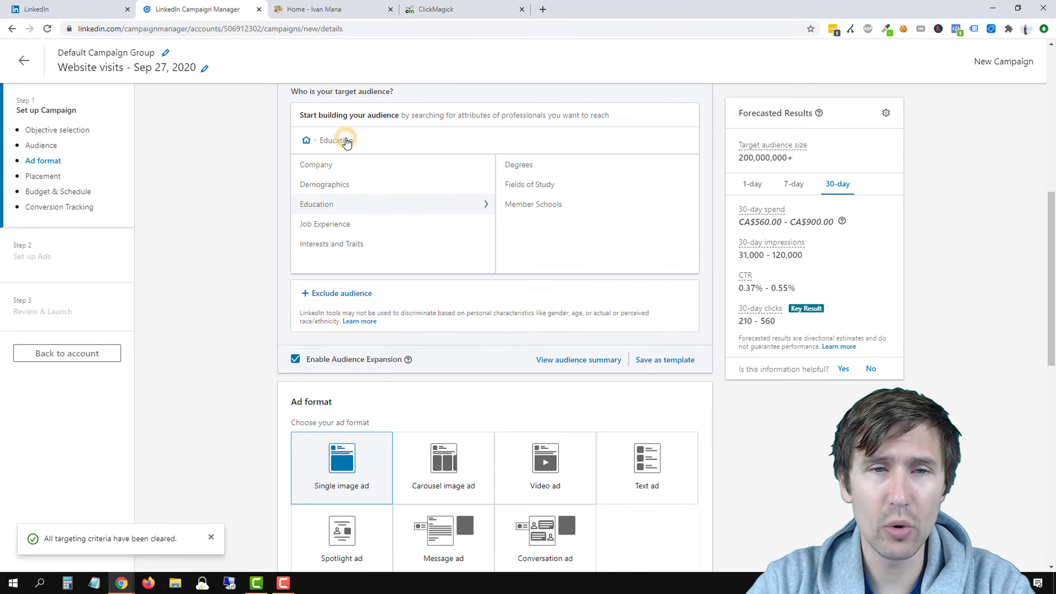
left_click(416, 225)
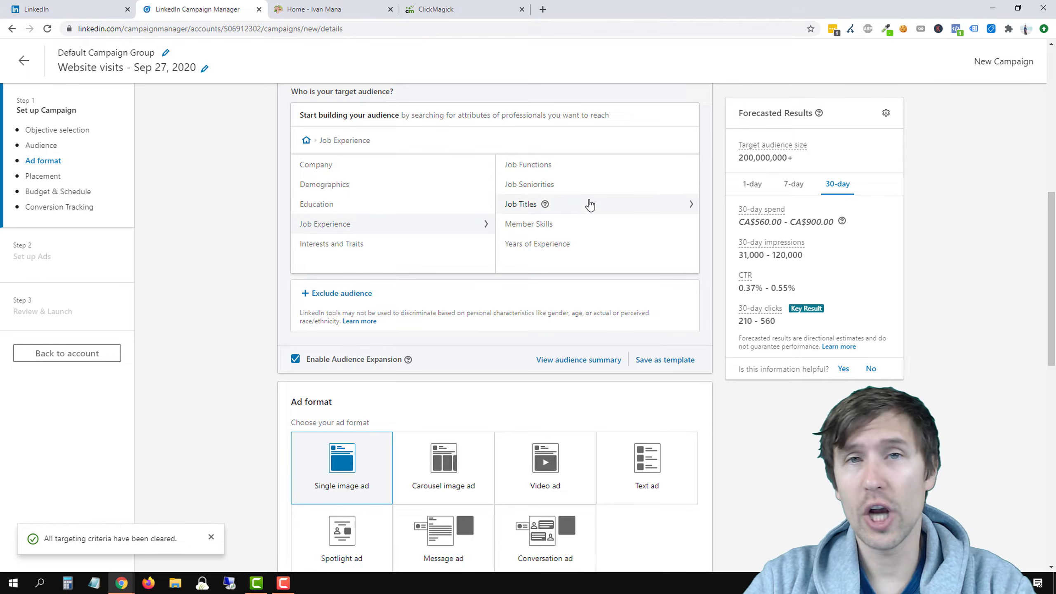
left_click(613, 244)
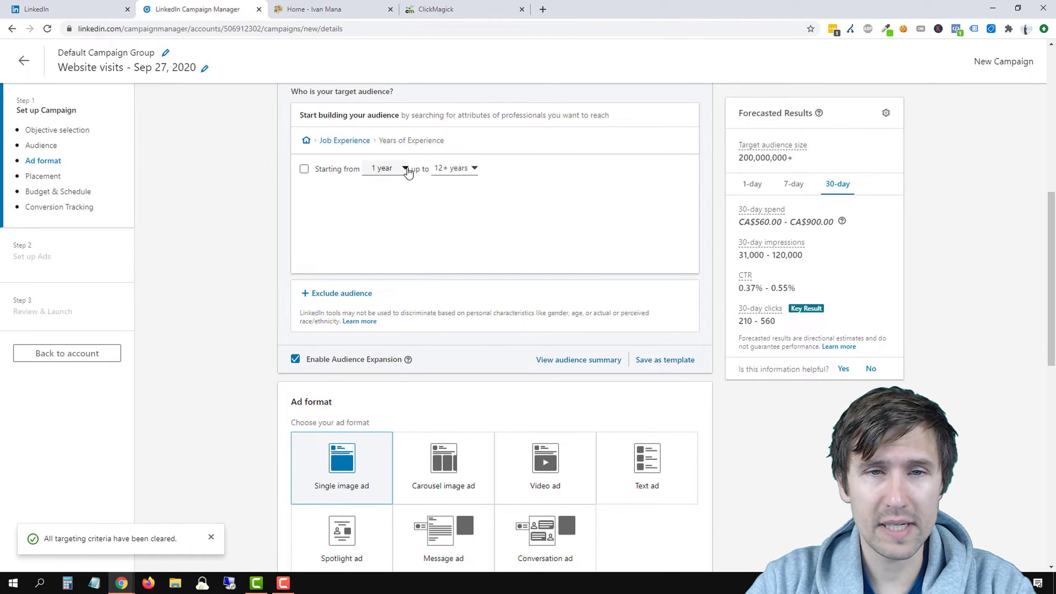
left_click(468, 174)
left_click(384, 168)
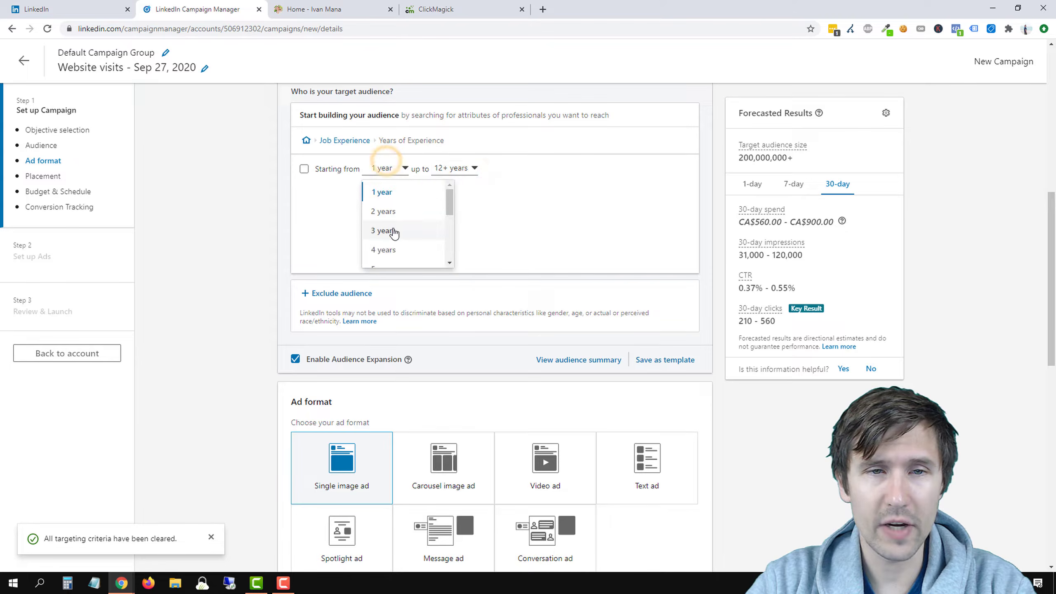
scroll(391, 230, "down", 3)
left_click(387, 256)
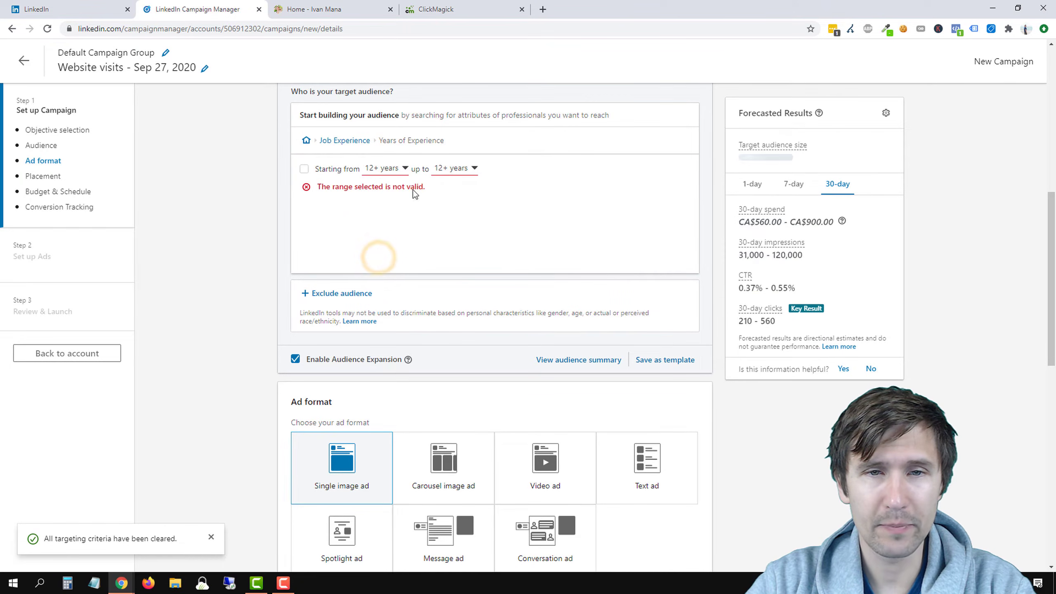
left_click(458, 179)
scroll(449, 208, "down", 6)
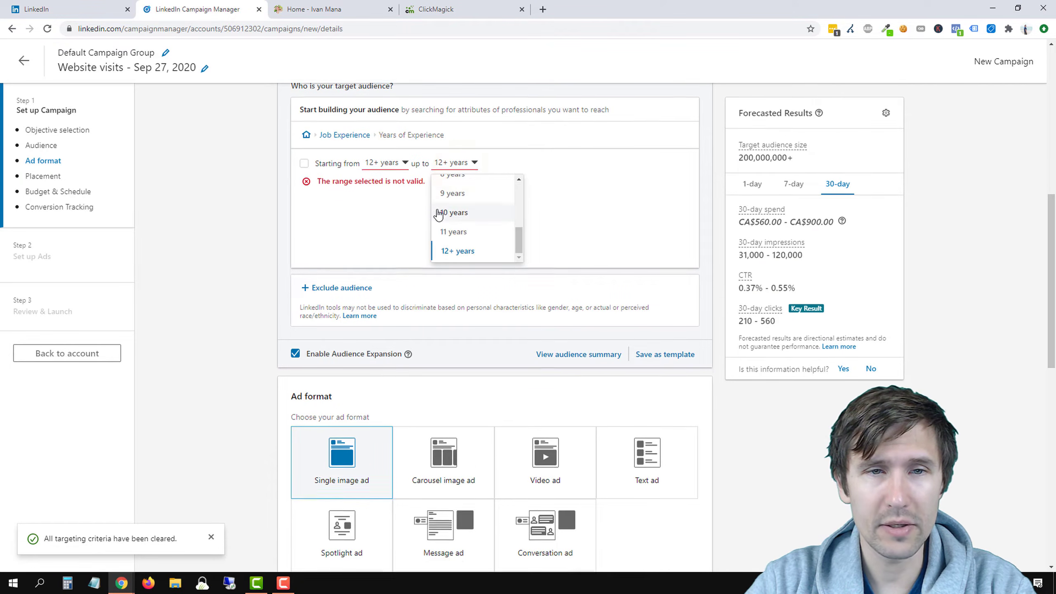
scroll(391, 169, "up", 4)
Include 11 years up to 12+ years of experience in the target audience, check the forecast, and remove that range again.
left_click(379, 228)
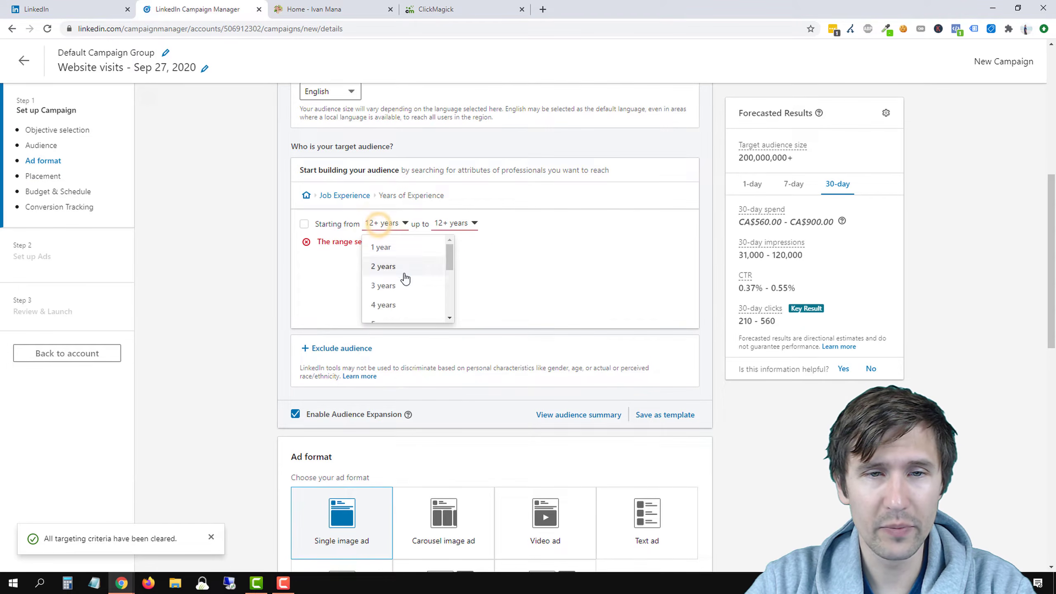
scroll(391, 295, "down", 3)
left_click(391, 290)
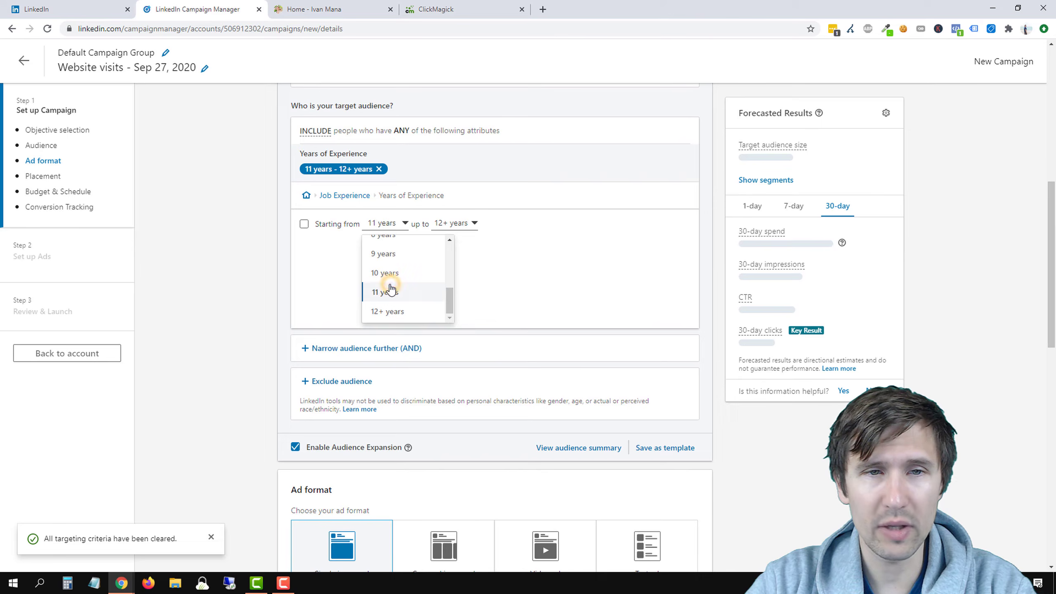
left_click(270, 263)
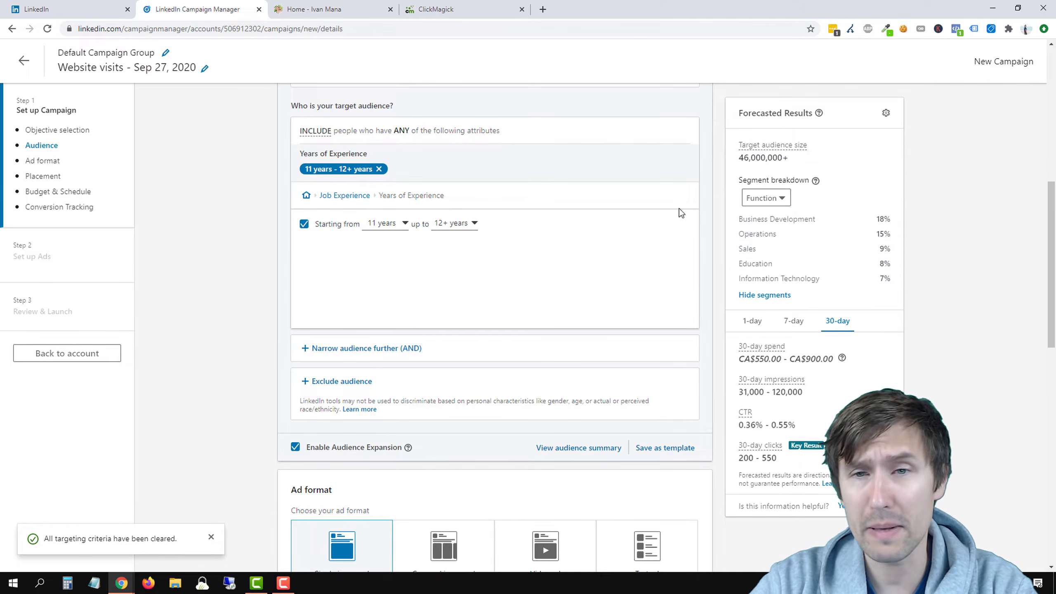
left_click(304, 225)
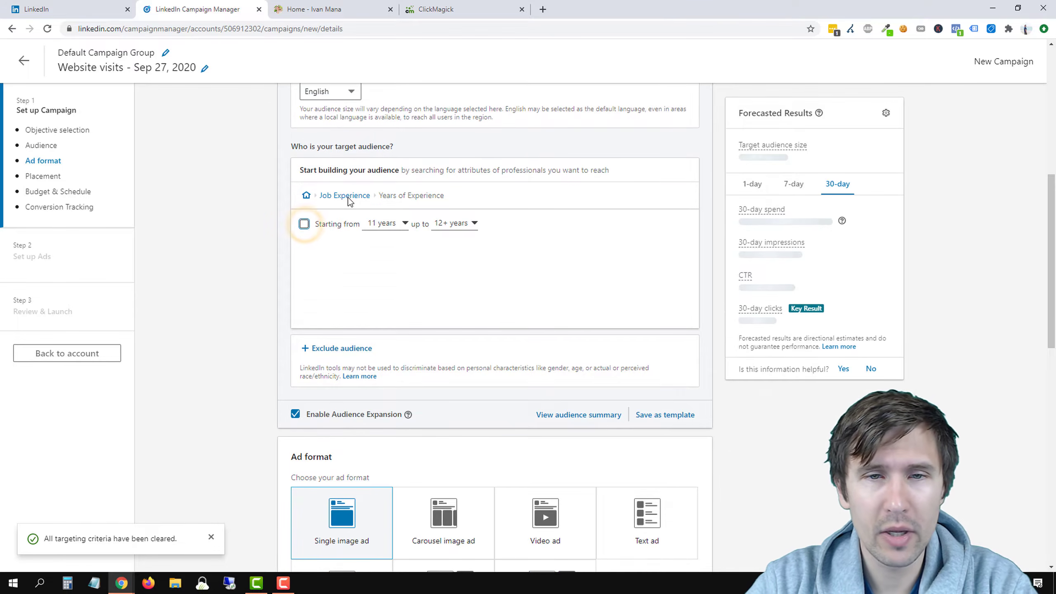
left_click(346, 196)
Search the Member Groups under Interests and Traits for affiliate marketing and check the member total of Affiliate Marketing Group - Most Members in the Affiliate Industry!
left_click(397, 311)
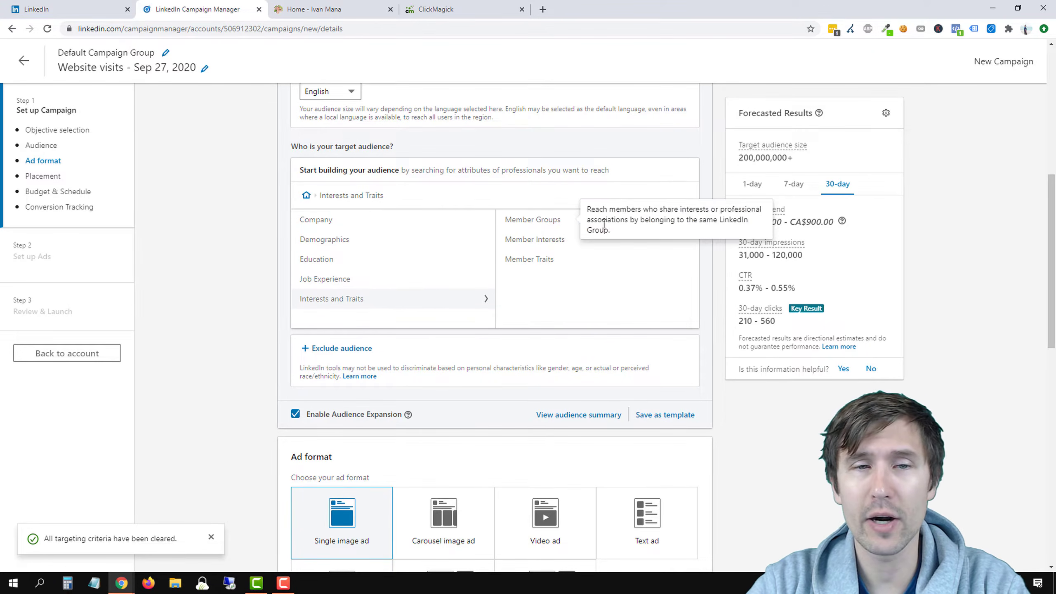
left_click(523, 227)
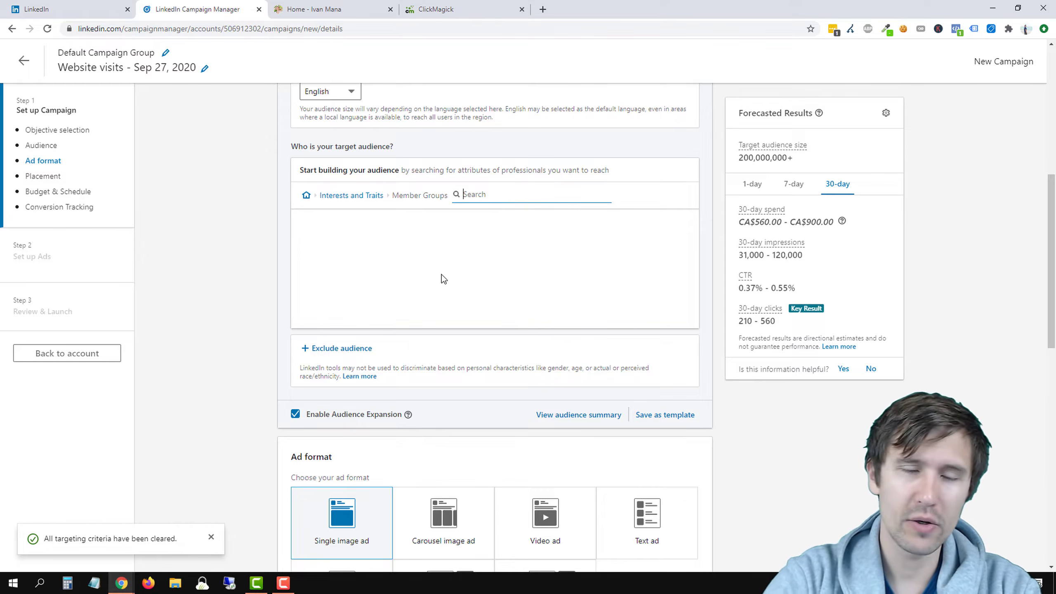
type("affi")
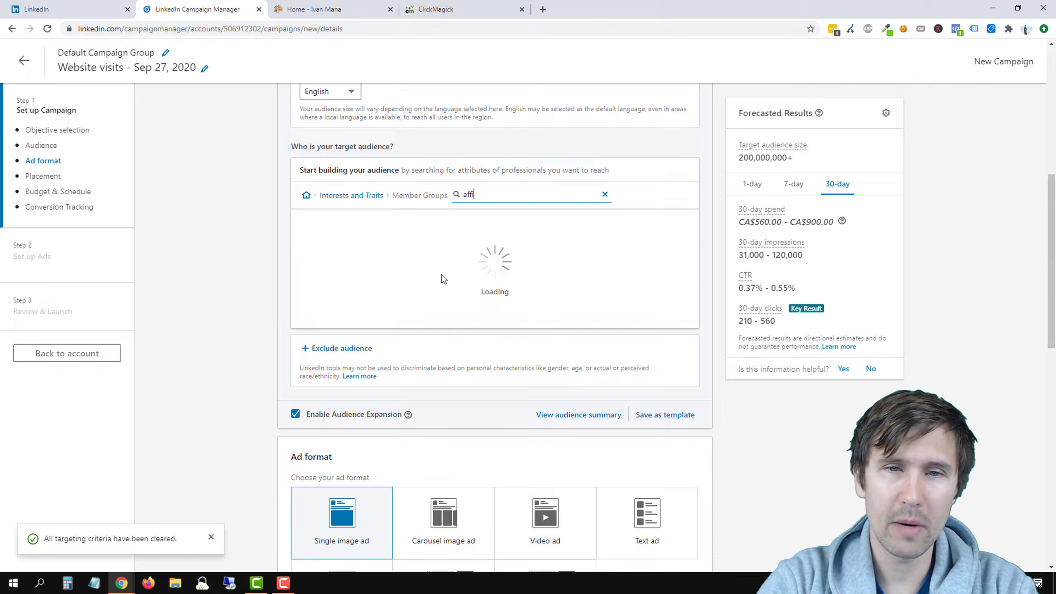
type("liate marketing")
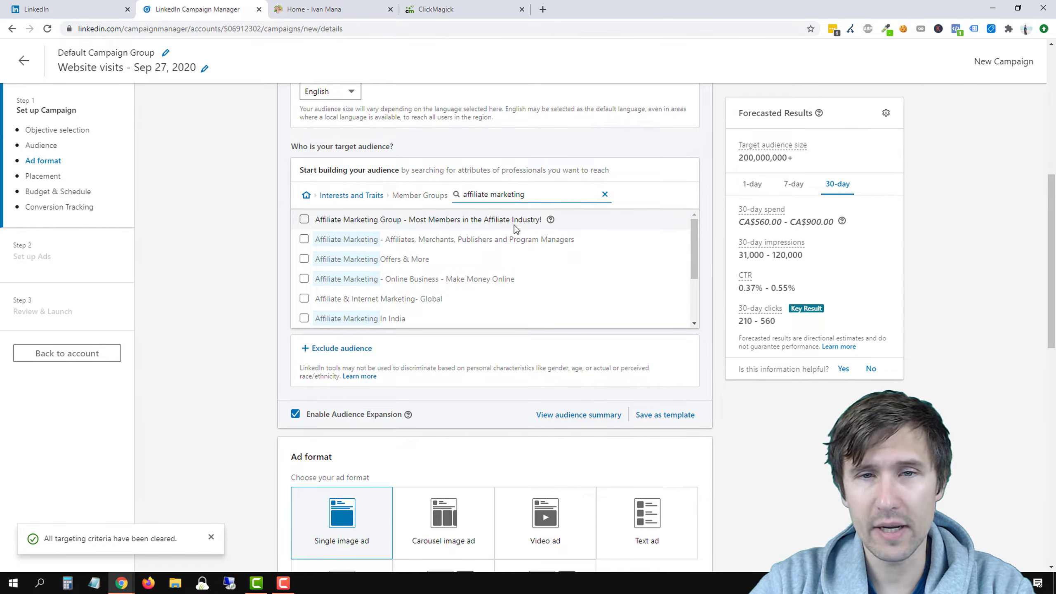
mouse_move(551, 222)
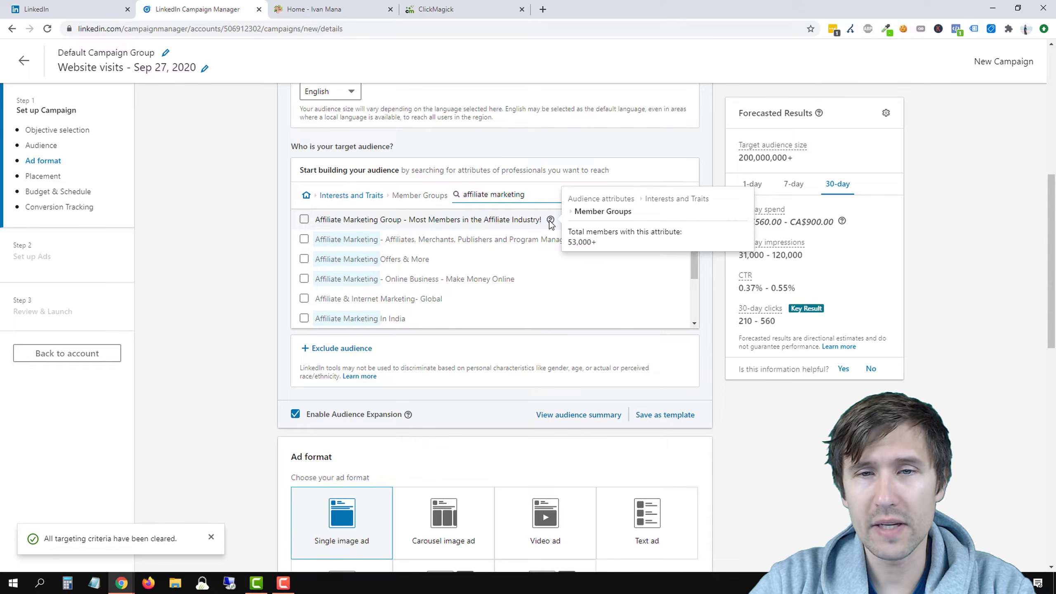
left_click_drag(571, 242, 598, 243)
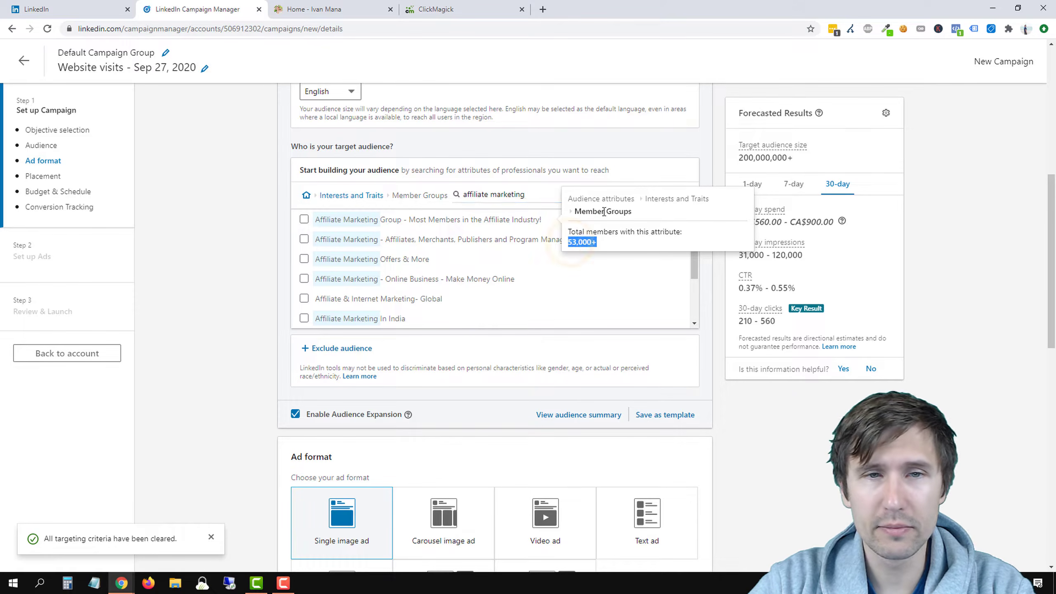
Check the member total of the Business and Management interest and look through the other Member Interests categories.
left_click(355, 199)
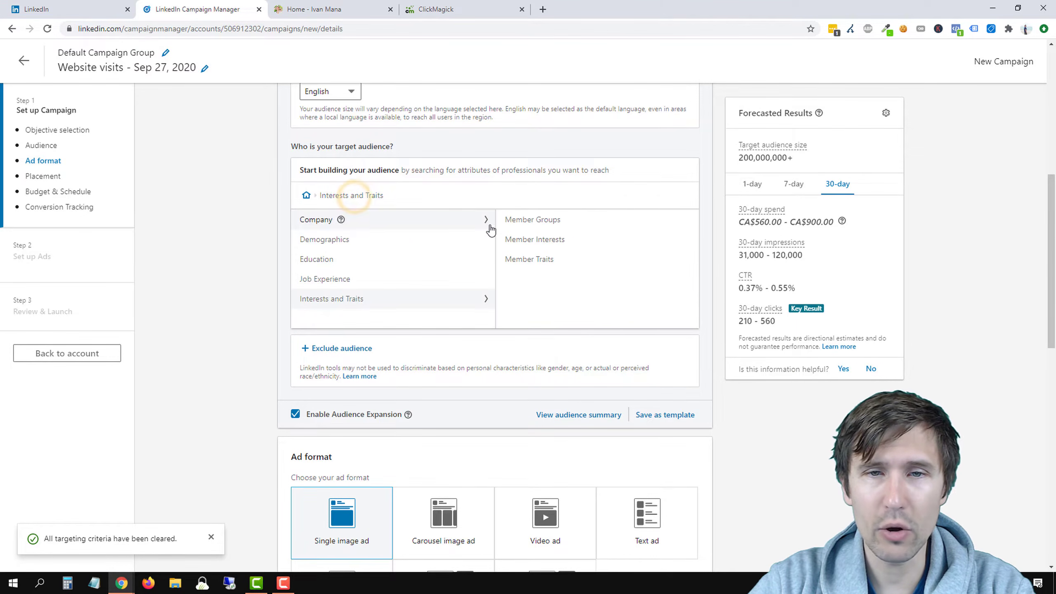
left_click(536, 240)
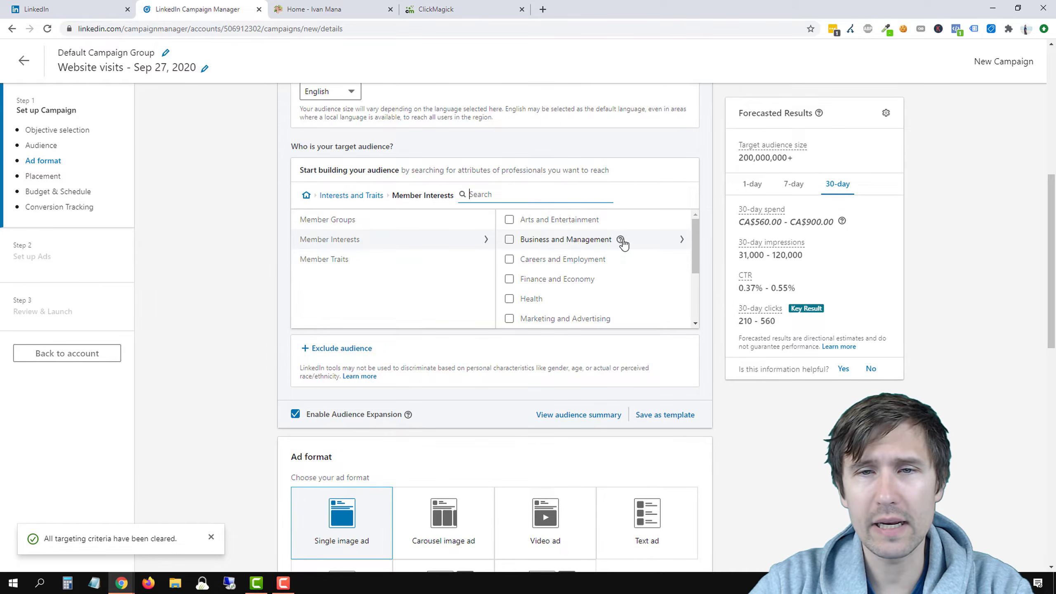
mouse_move(620, 241)
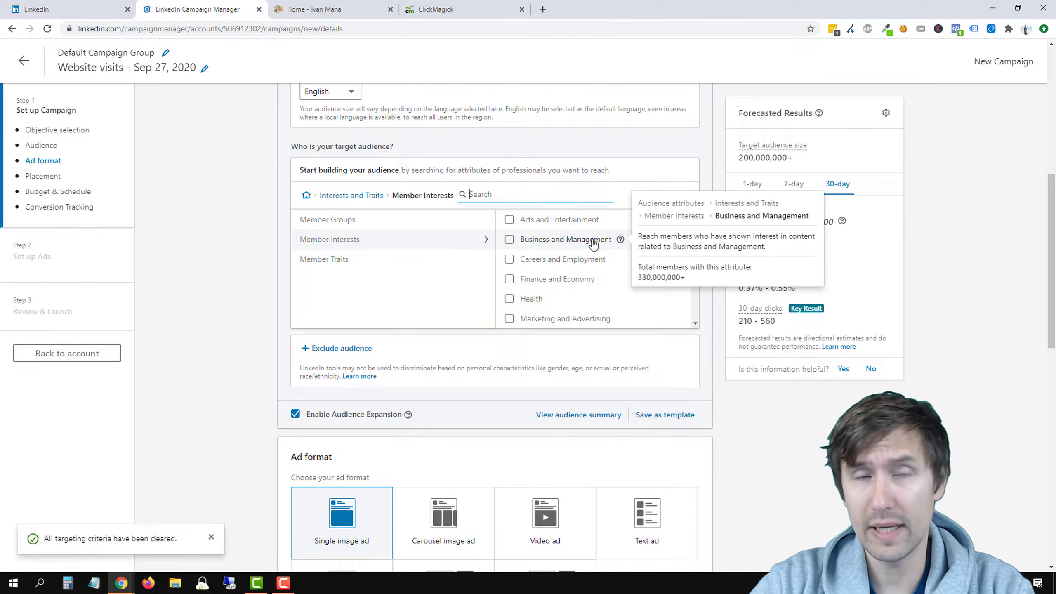
scroll(566, 291, "down", 3)
scroll(568, 266, "up", 2)
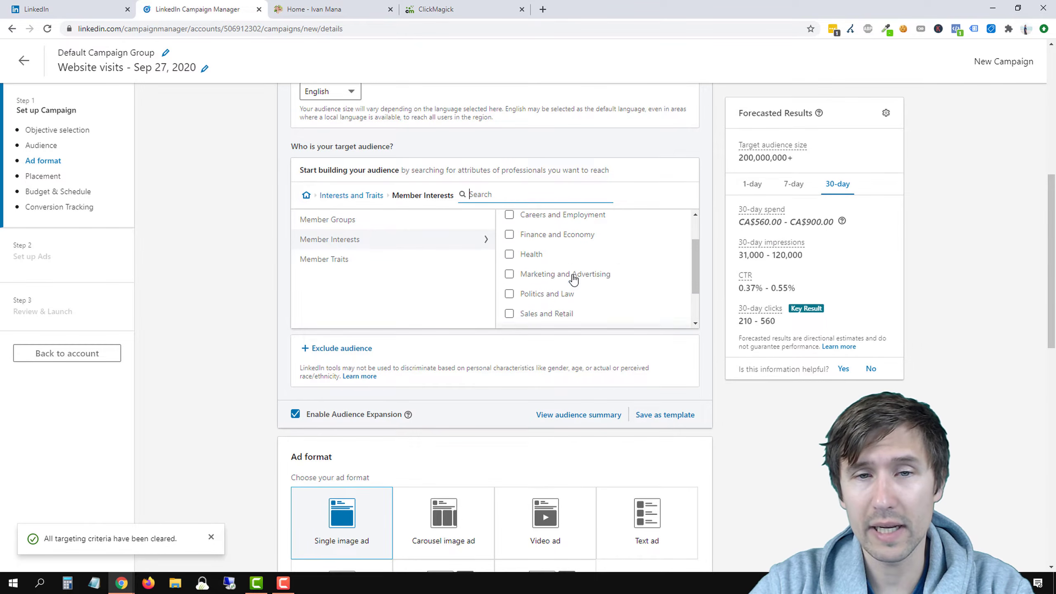
Explore the Marketing and Advertising interests down to Customer Relationship Management under Customer Experience, and return to Interests and Traits.
left_click(556, 276)
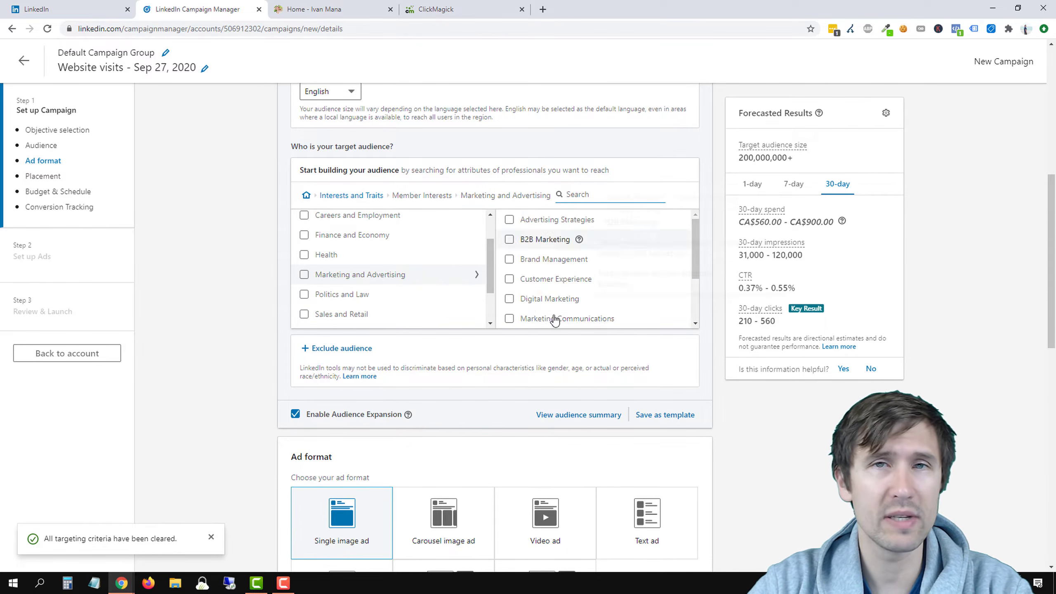
scroll(562, 299, "down", 2)
scroll(564, 296, "up", 1)
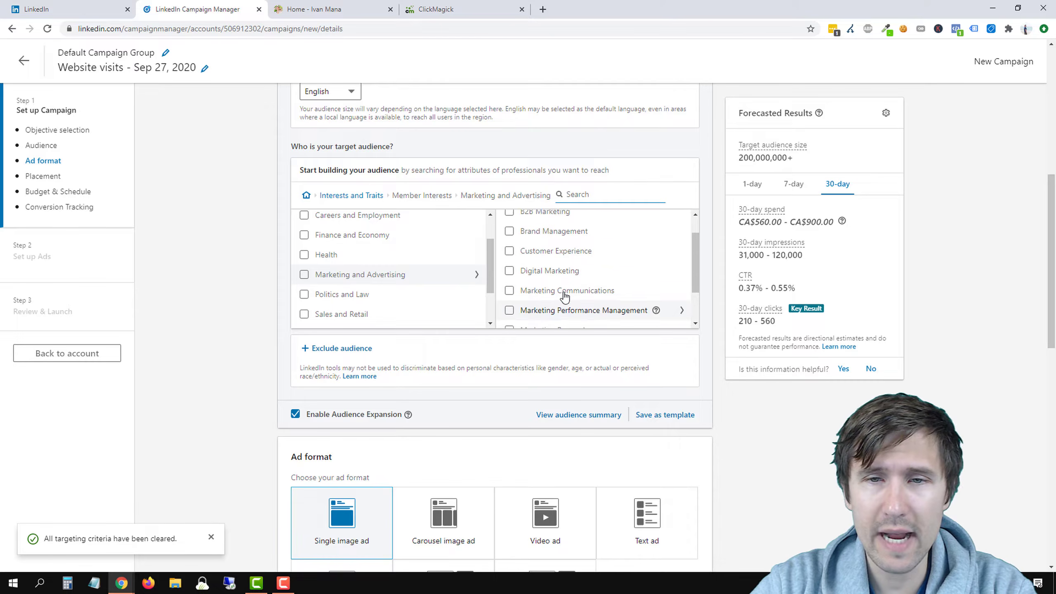
scroll(564, 296, "up", 1)
left_click(681, 281)
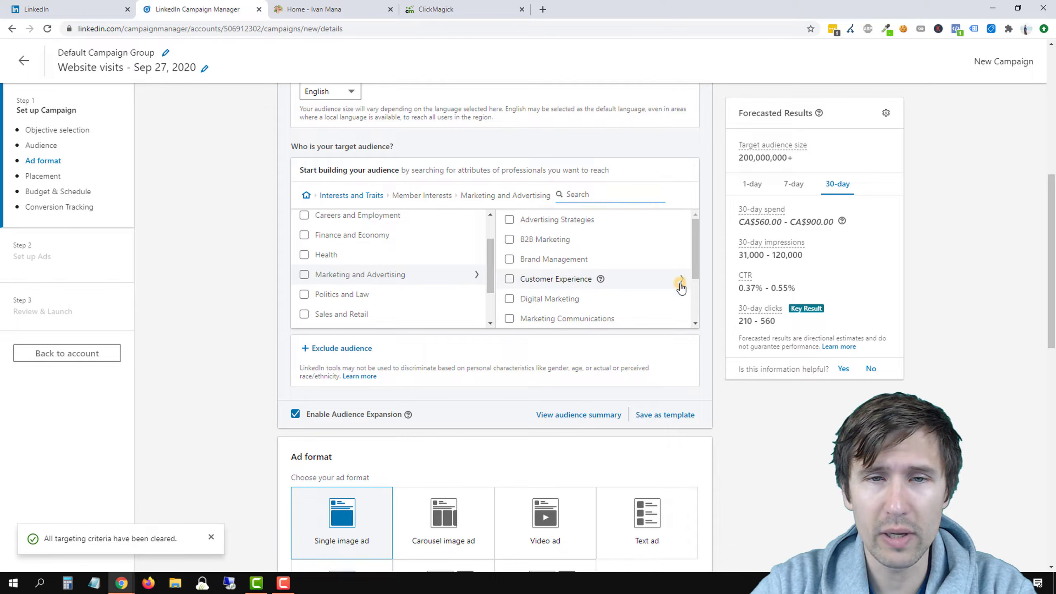
left_click(554, 280)
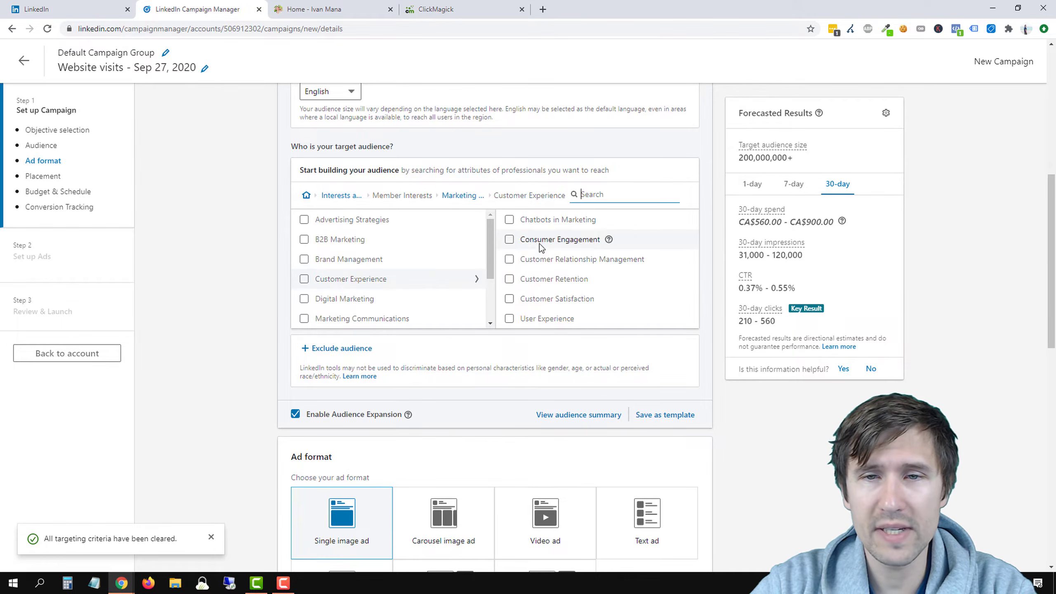
left_click(565, 262)
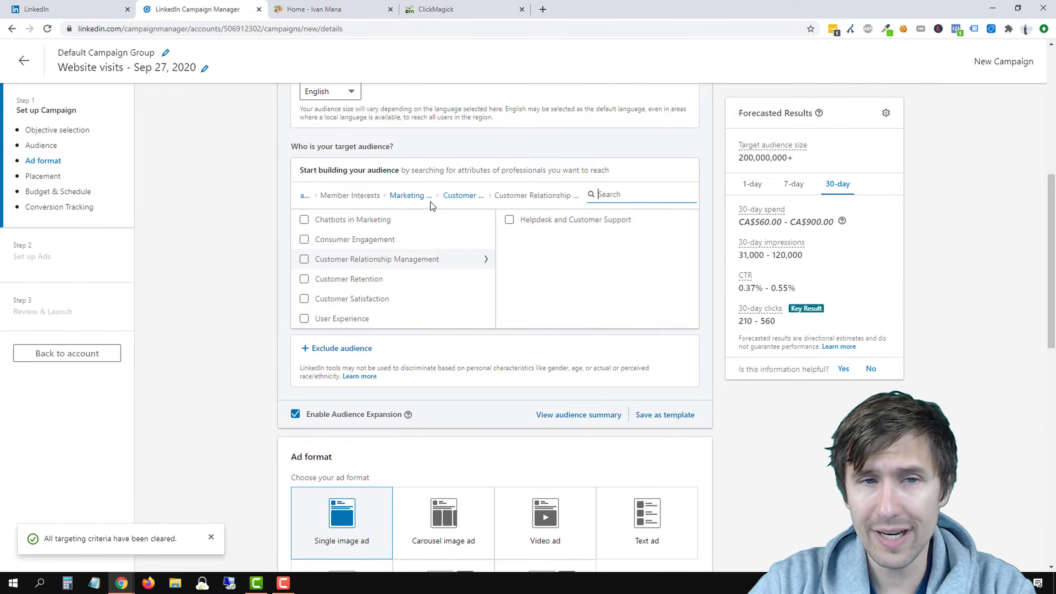
left_click(402, 197)
left_click(353, 196)
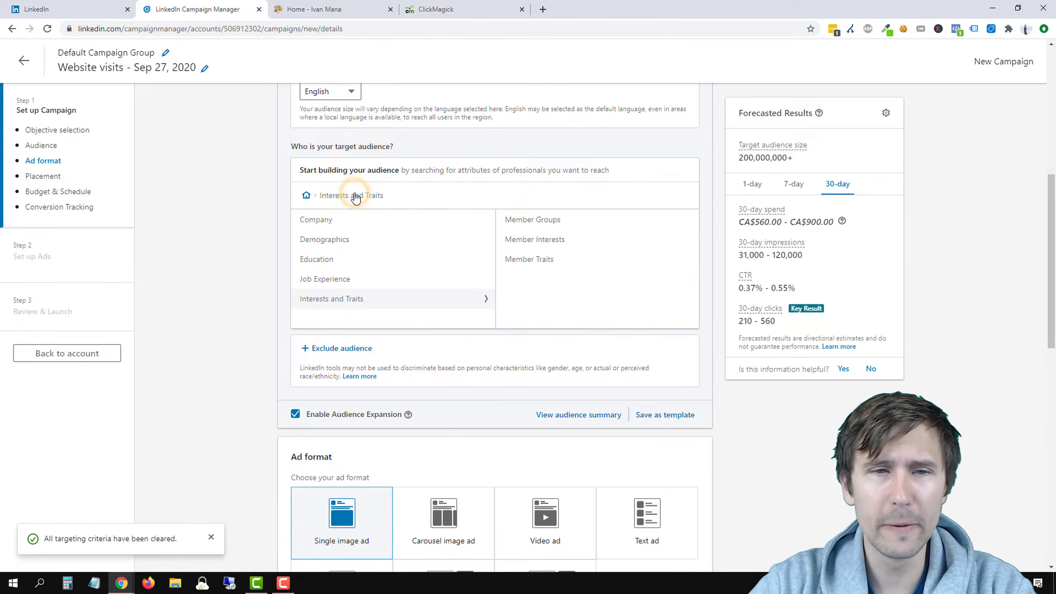
Look through the Member Traits options without selecting any and return to Interests and Traits.
left_click(538, 261)
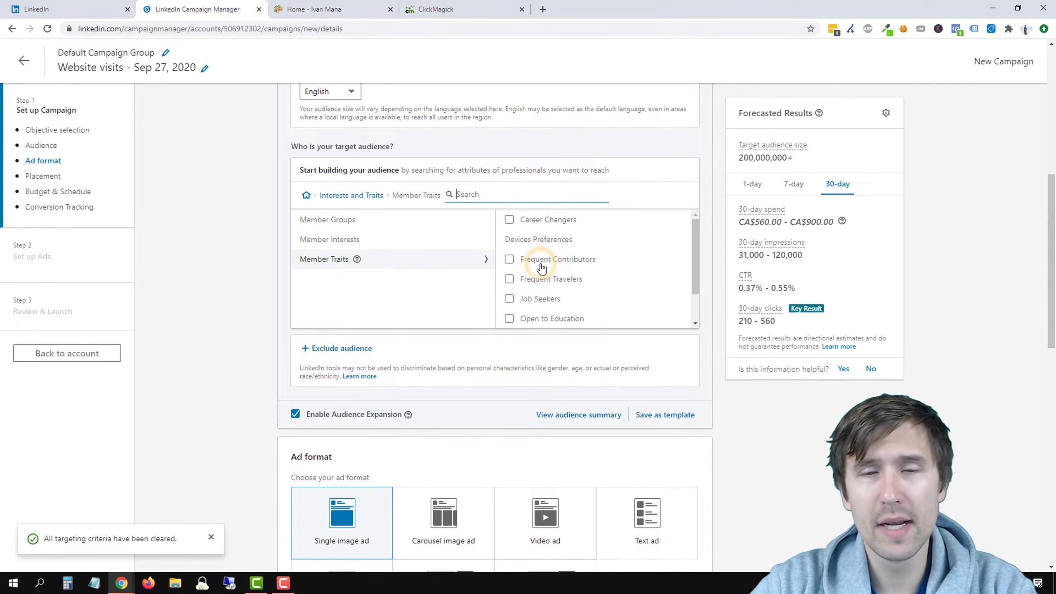
scroll(558, 277, "down", 2)
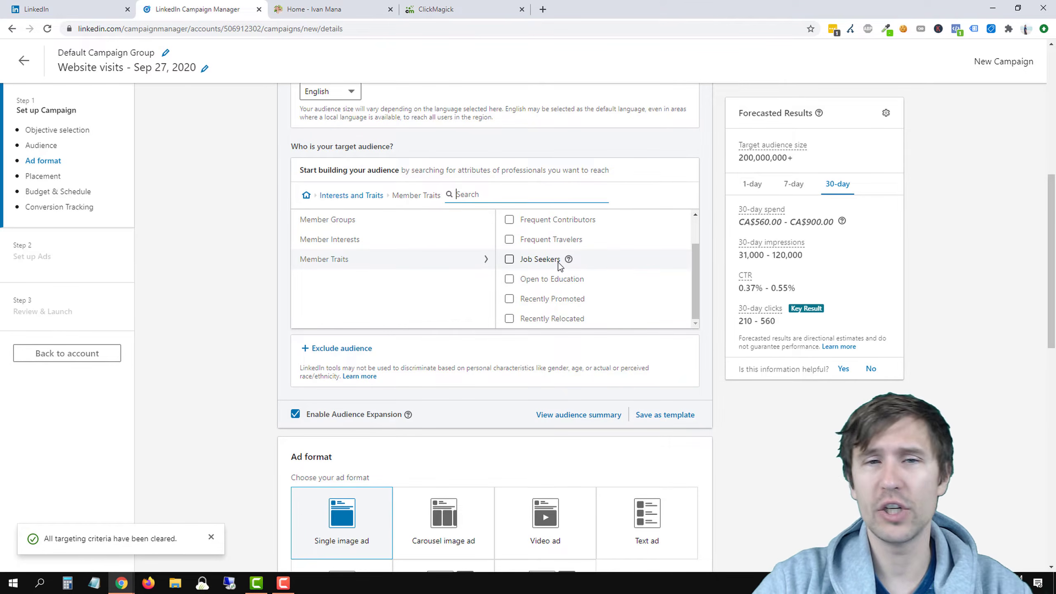
scroll(511, 285, "up", 2)
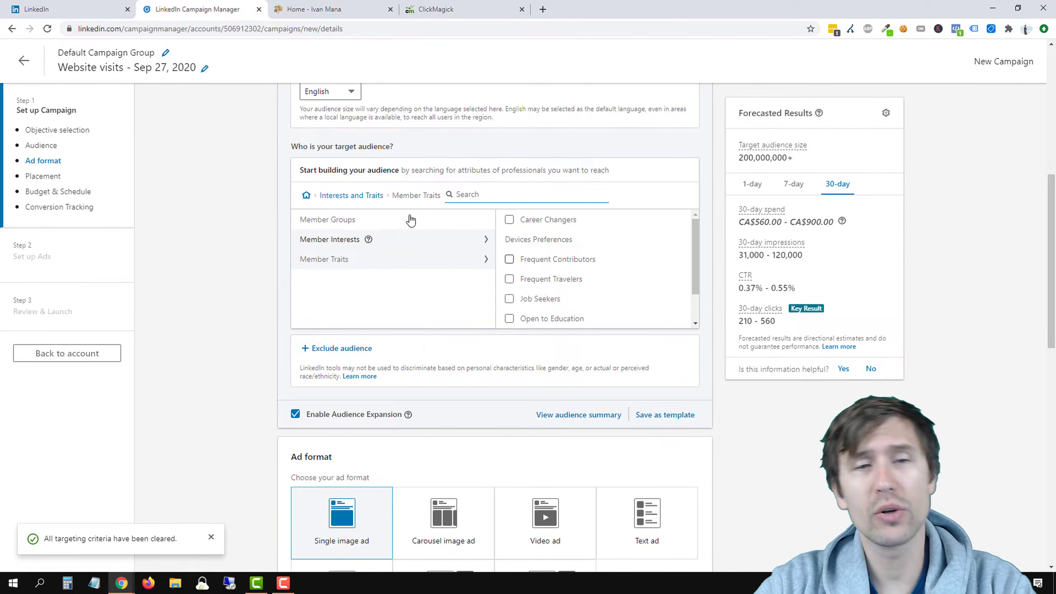
left_click(356, 195)
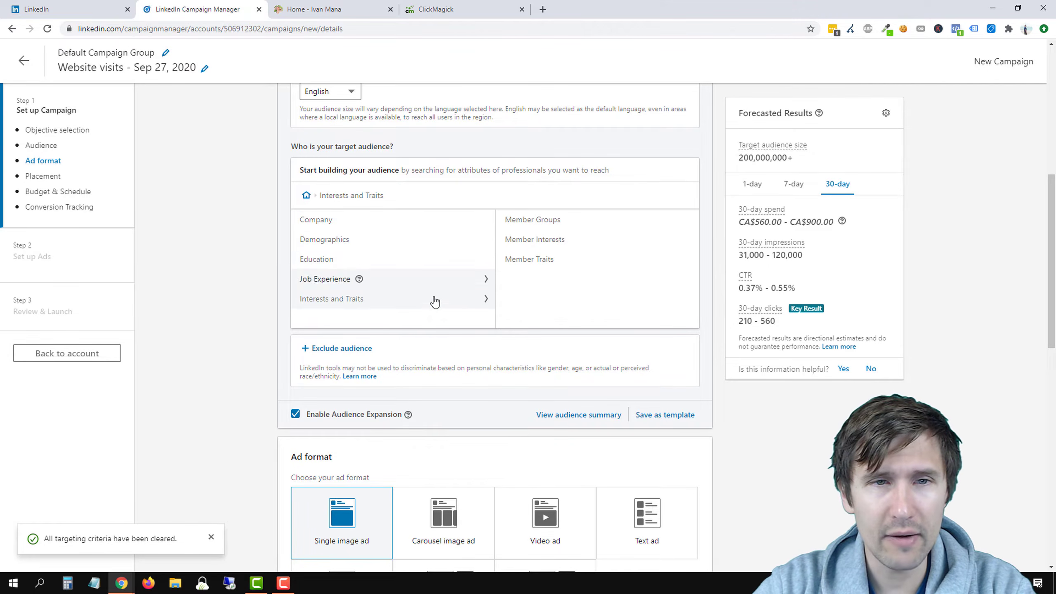
Include the Marketing and Advertising member interest in the target audience and review the included attributes.
scroll(370, 324, "up", 2)
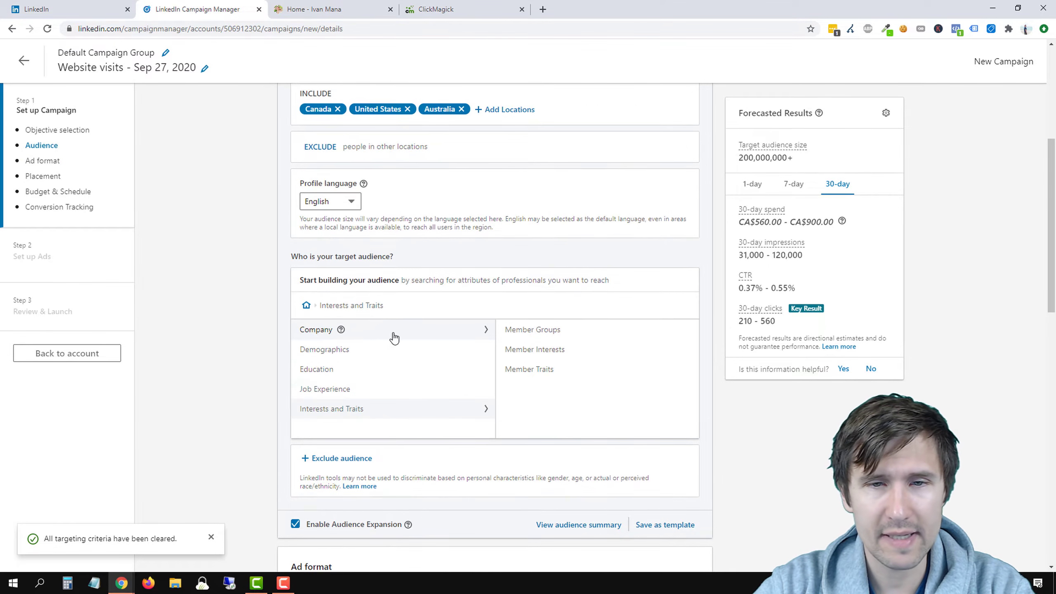
left_click(544, 350)
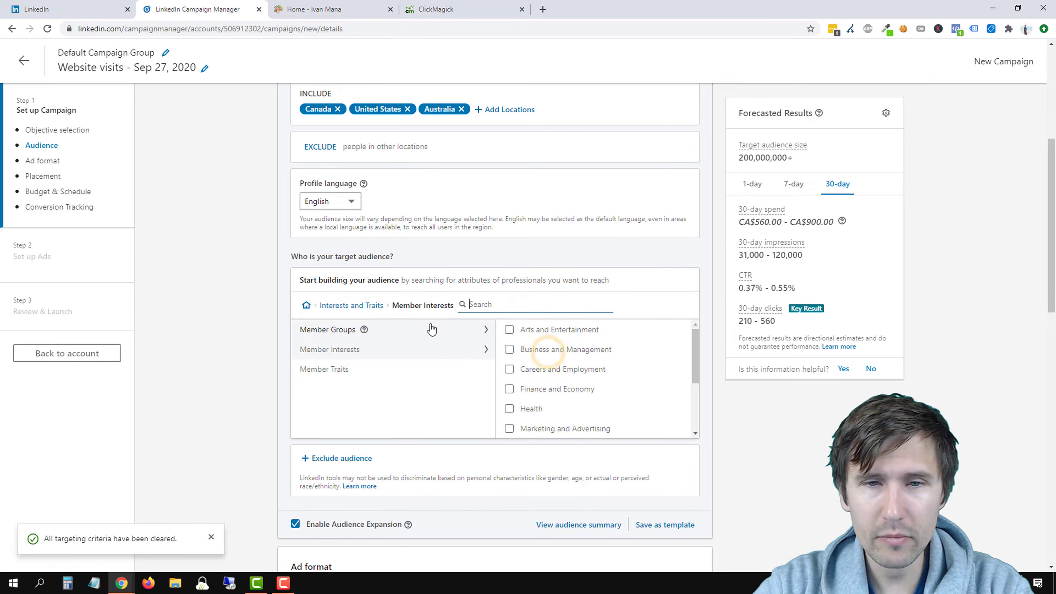
scroll(565, 401, "down", 1)
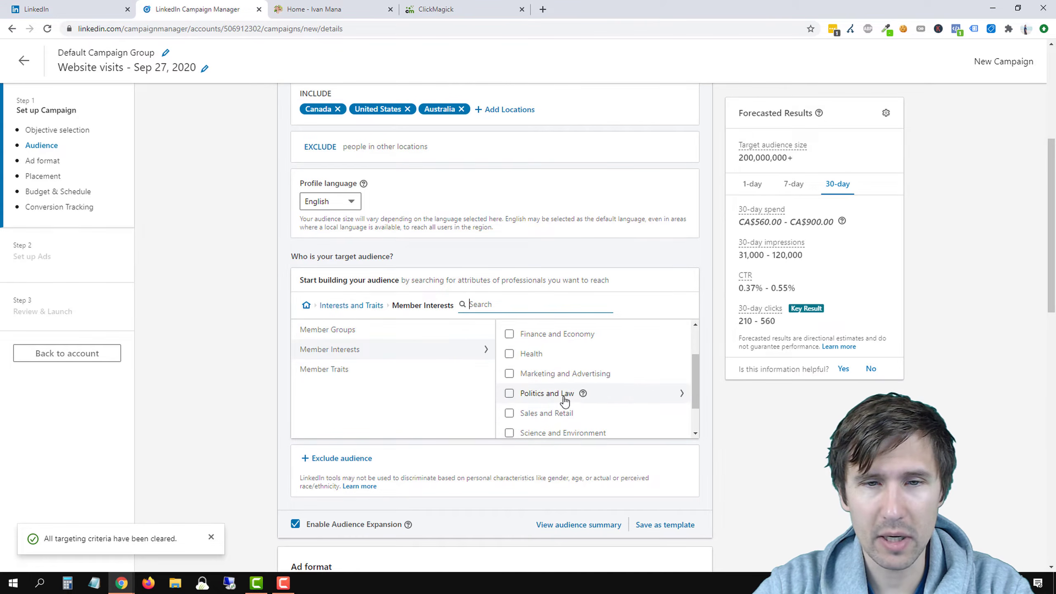
left_click(509, 373)
scroll(506, 399, "down", 2)
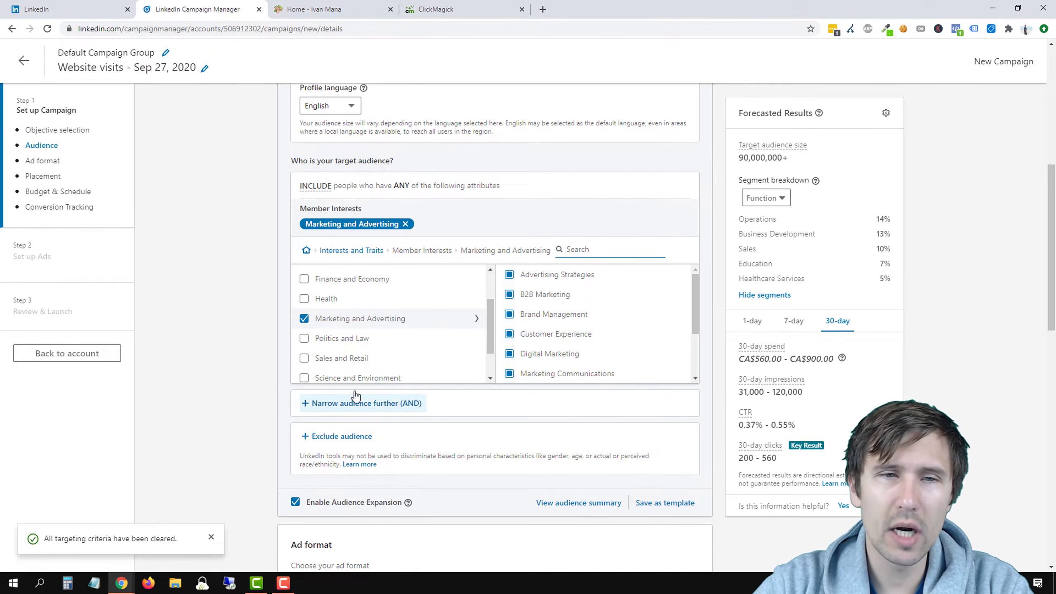
scroll(289, 306, "up", 1)
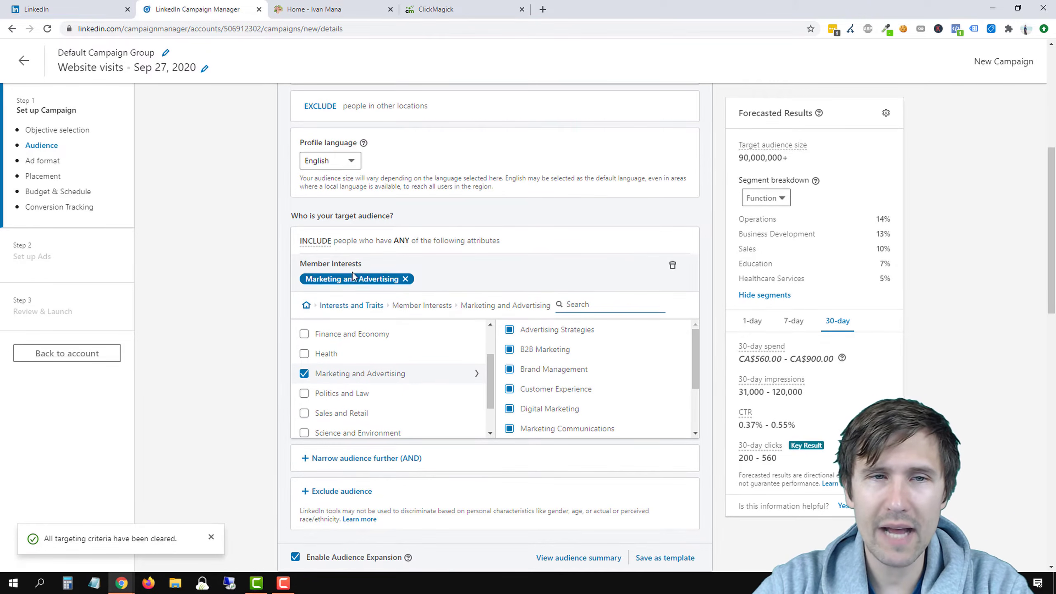
Narrow the target audience with an additional AND condition on education, requiring the degree Bachelor's degree.
scroll(392, 294, "up", 4)
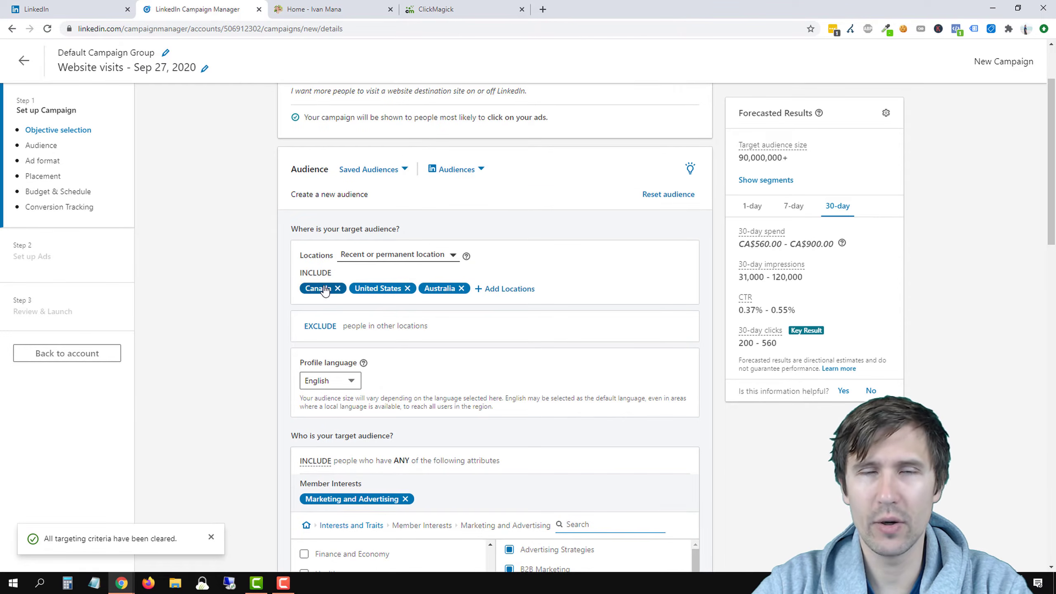
scroll(328, 333, "down", 6)
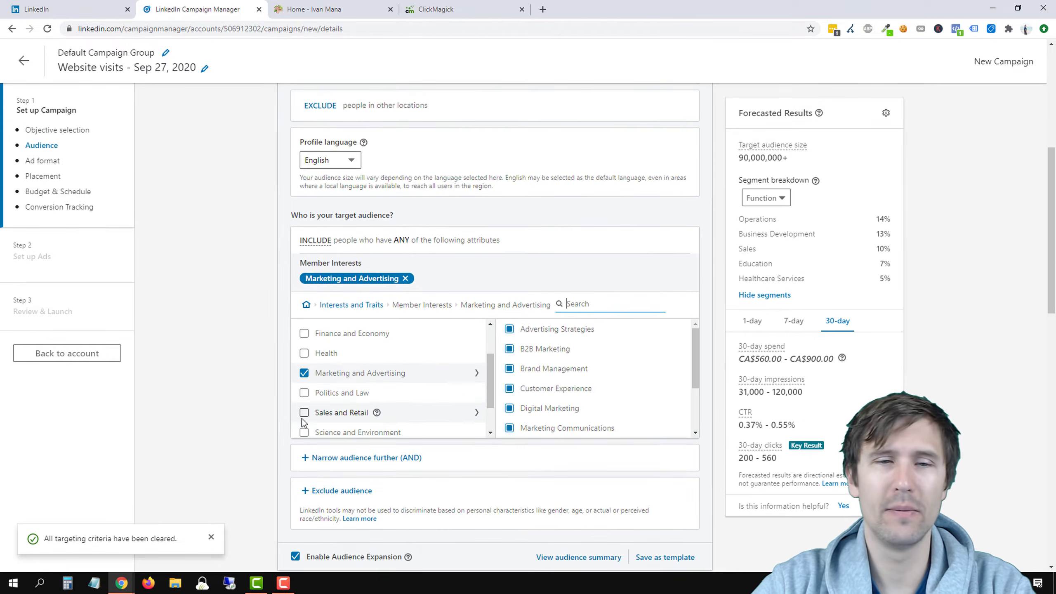
left_click(365, 348)
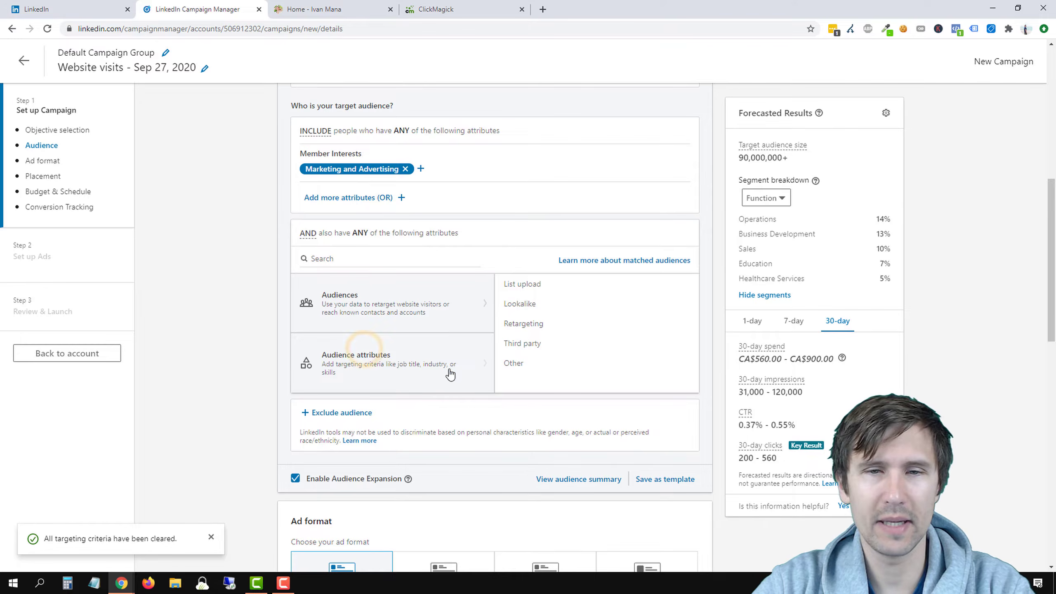
left_click(408, 374)
left_click(518, 321)
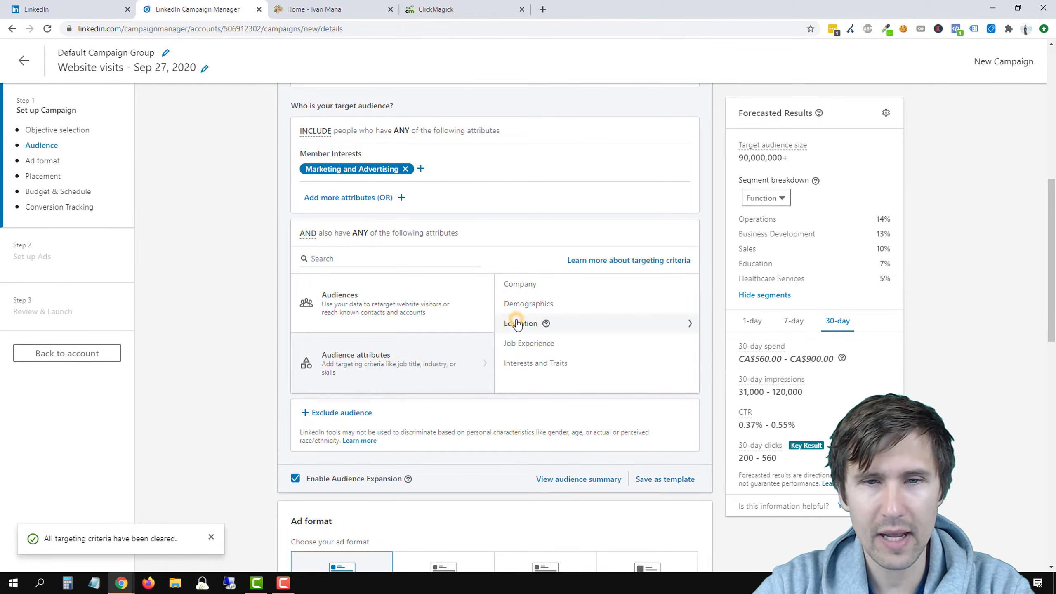
left_click(519, 284)
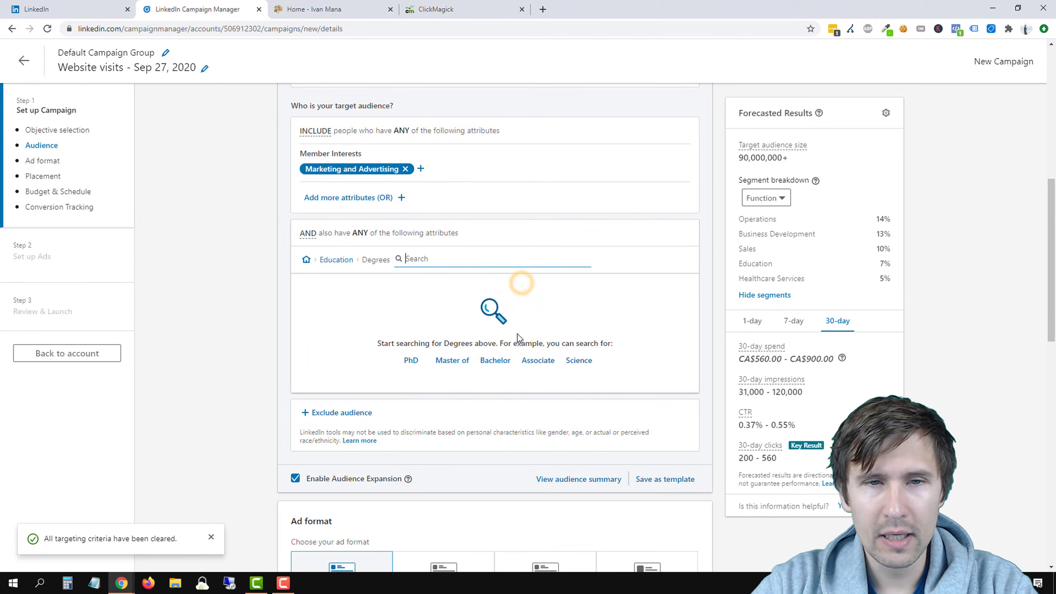
left_click(496, 360)
left_click(304, 284)
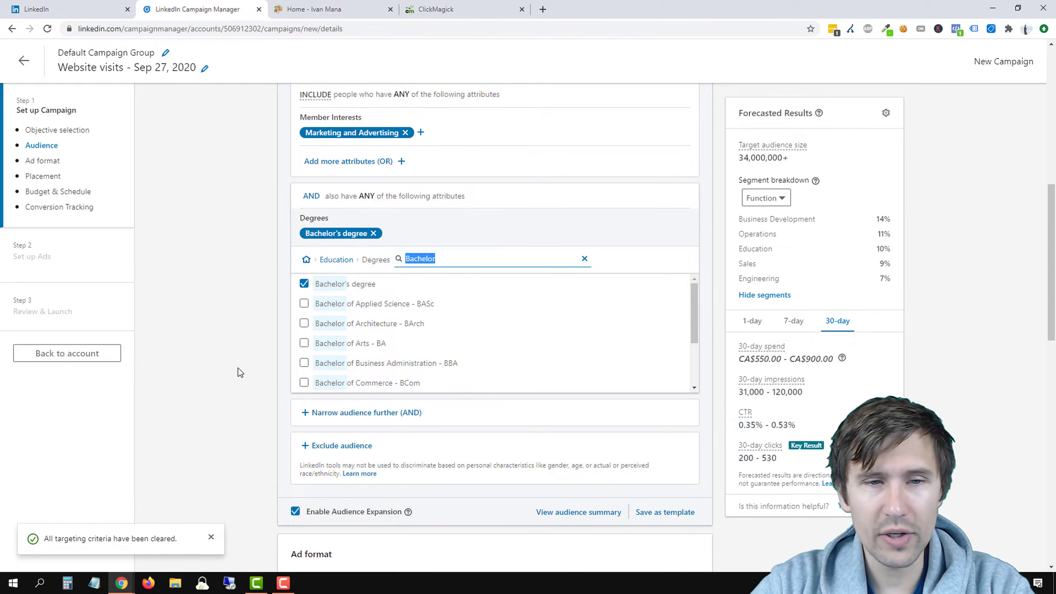
Narrow the audience further to member ages 25 to 34 and 35 to 54, accepting the non-discrimination certification.
scroll(243, 407, "down", 1)
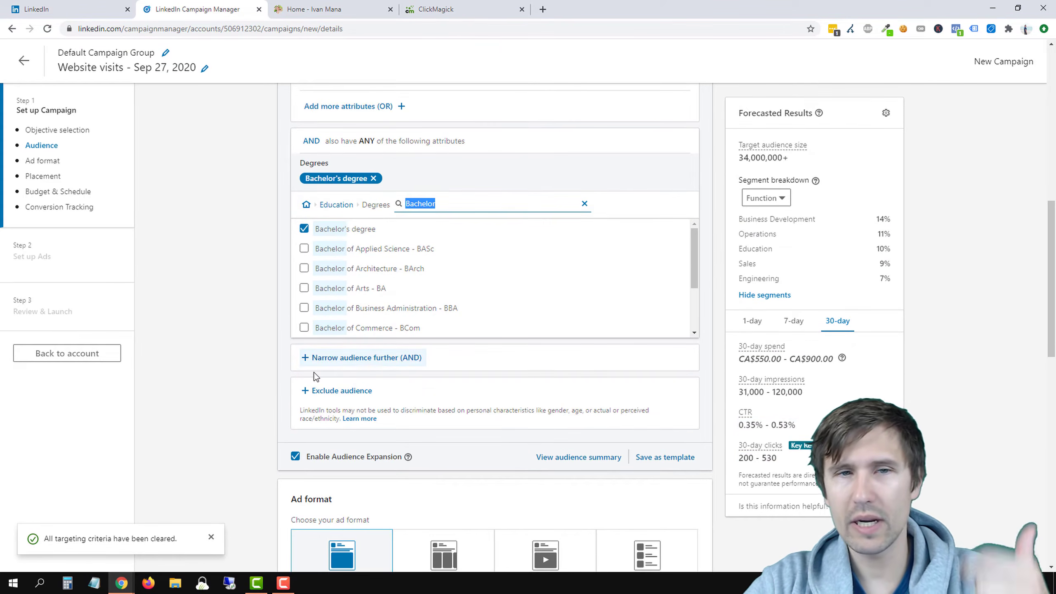
scroll(279, 388, "up", 1)
scroll(280, 389, "up", 5)
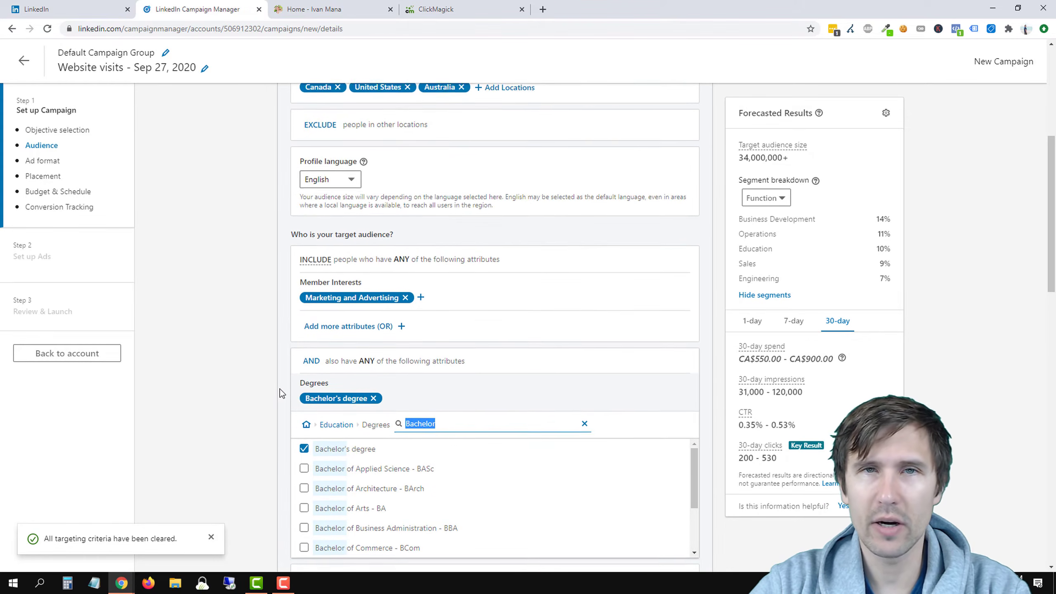
scroll(295, 411, "down", 5)
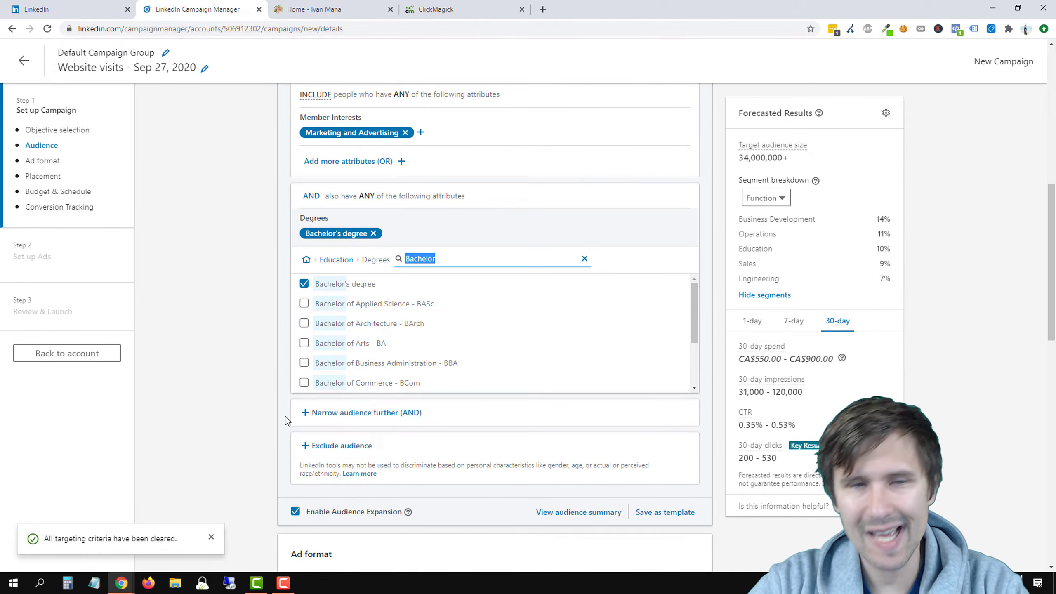
left_click(331, 414)
left_click(399, 424)
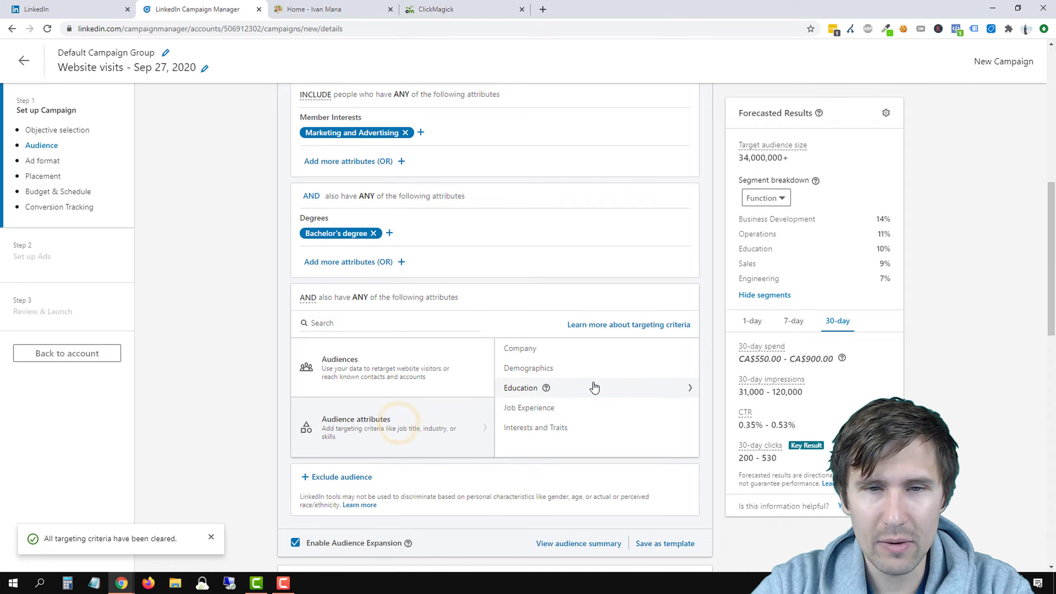
left_click(593, 369)
left_click(526, 348)
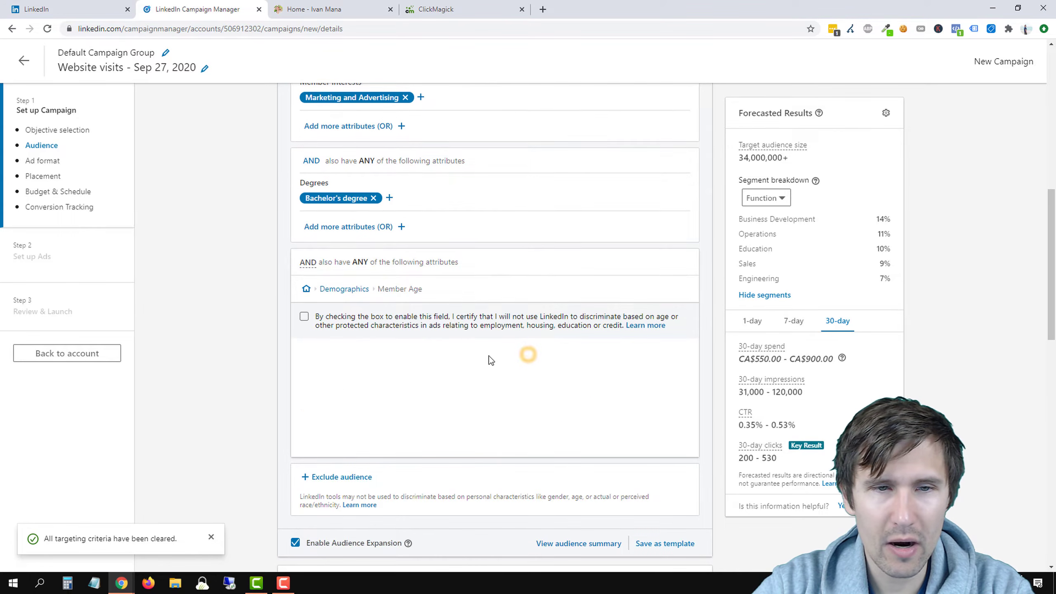
left_click(304, 316)
left_click(304, 368)
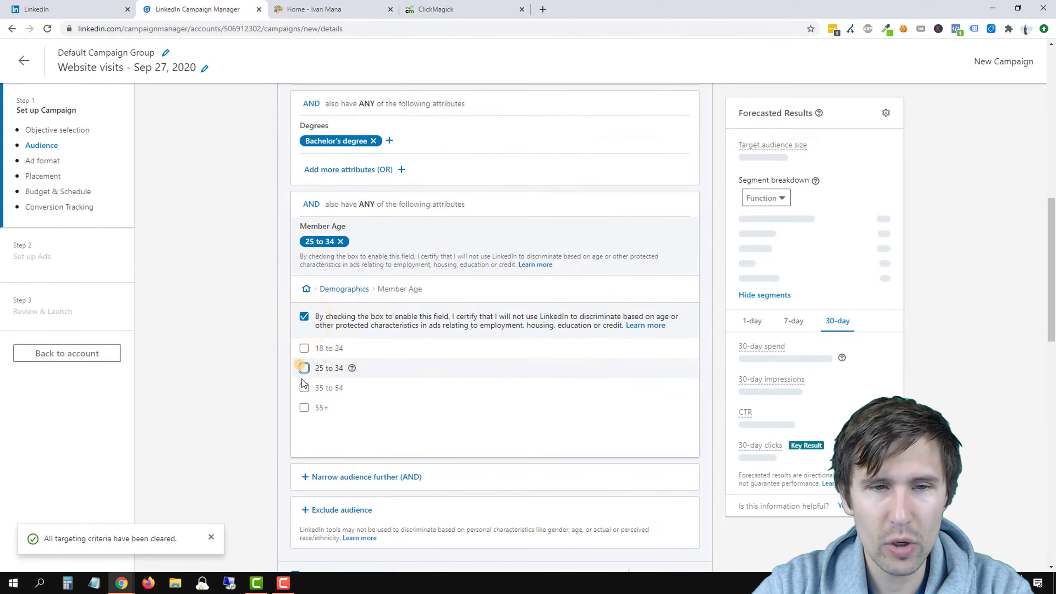
left_click(303, 387)
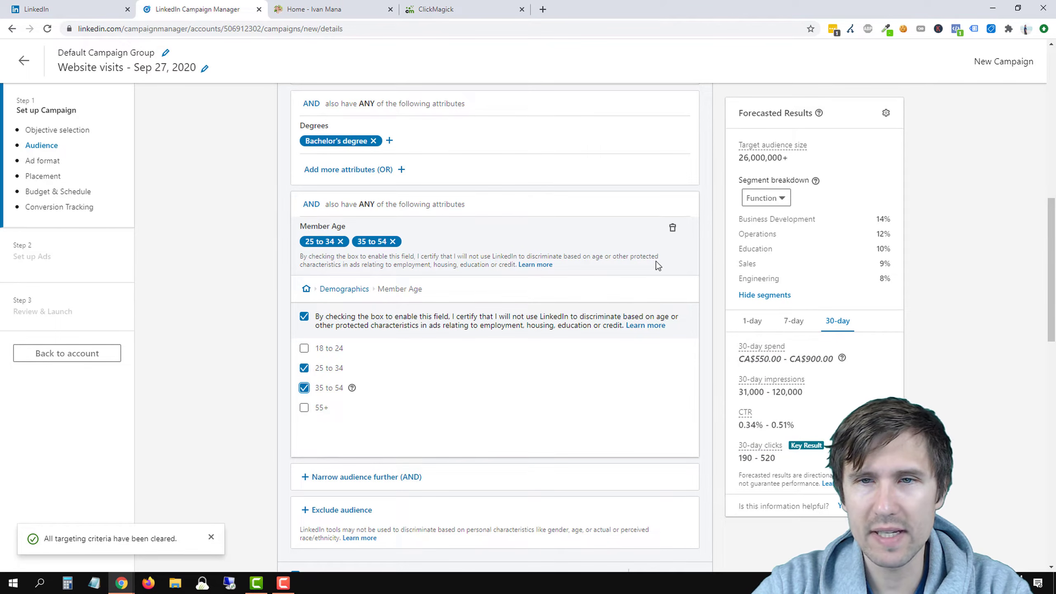
Check the forecasted target audience size and review the included interest, degree and age attributes.
triple_click(739, 158)
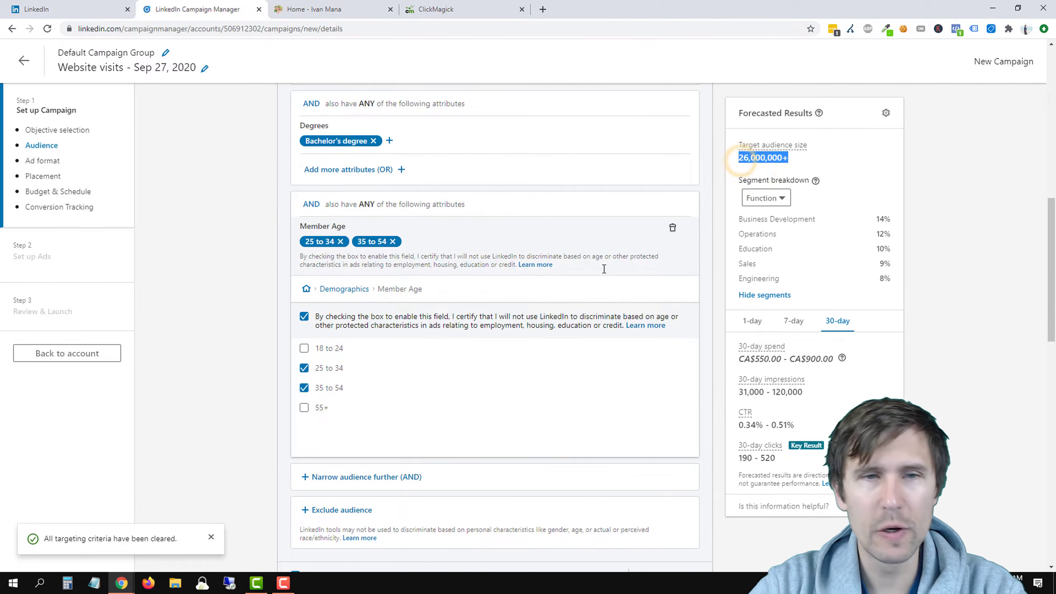
left_click(249, 329)
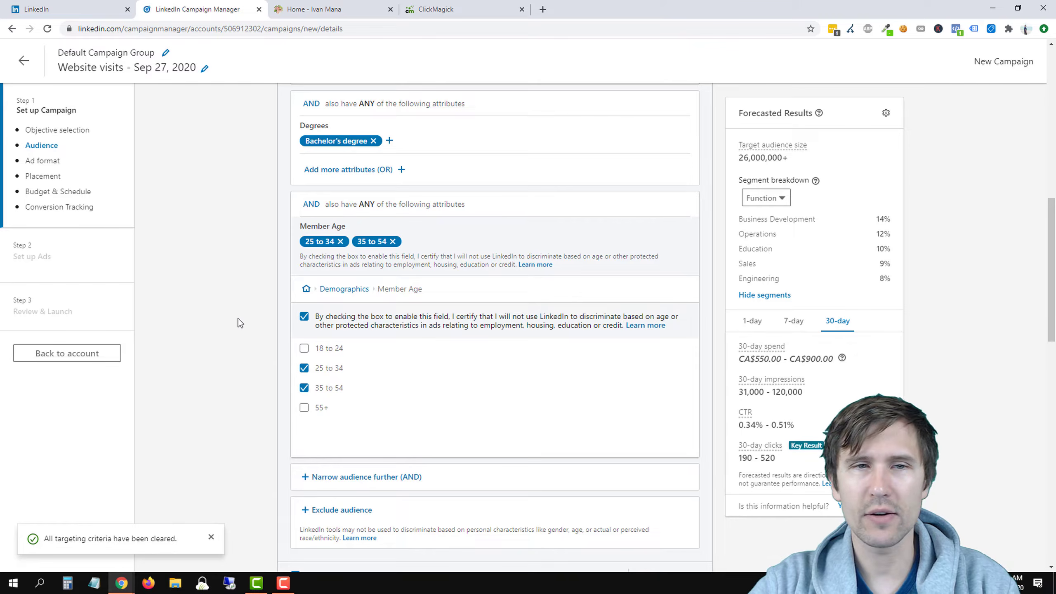
scroll(258, 319, "up", 4)
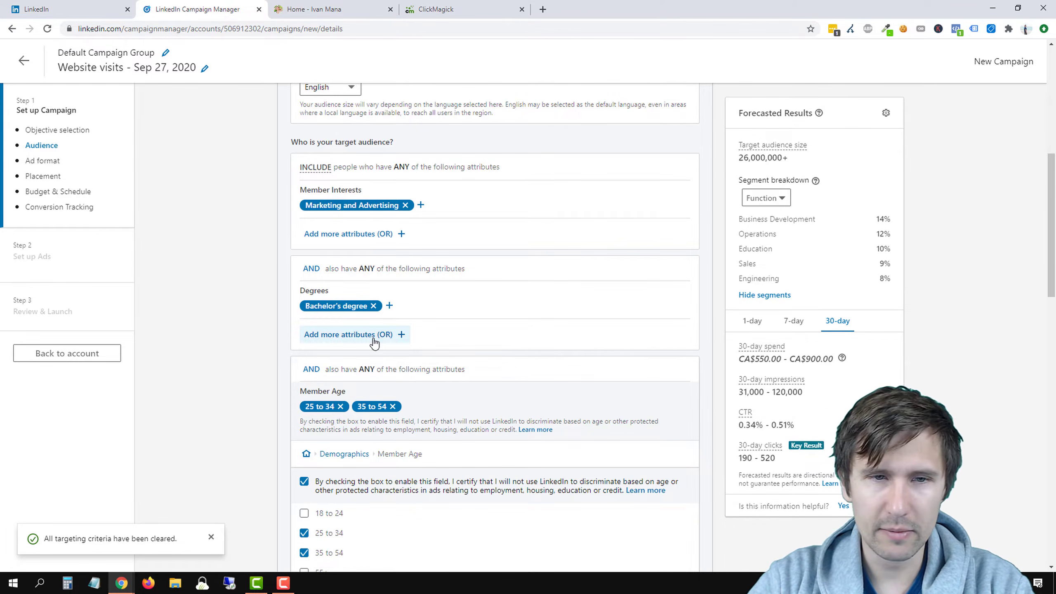
scroll(345, 347, "down", 2)
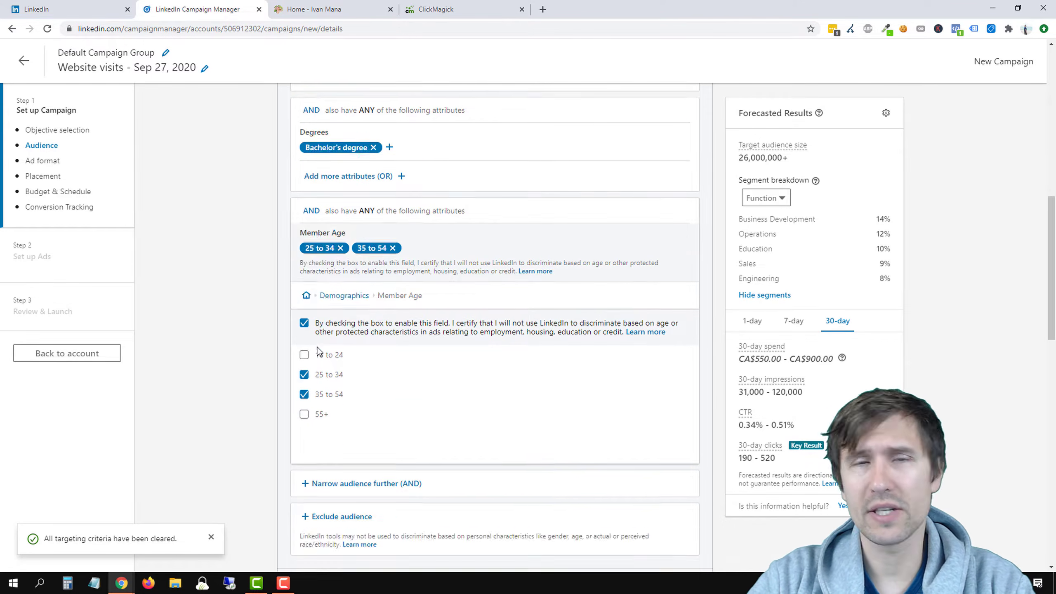
Open the audience exclusion settings and explore the attribute and audience options, including Website retargeting, with a brief look at the website's home page.
scroll(317, 349, "down", 2)
left_click(339, 456)
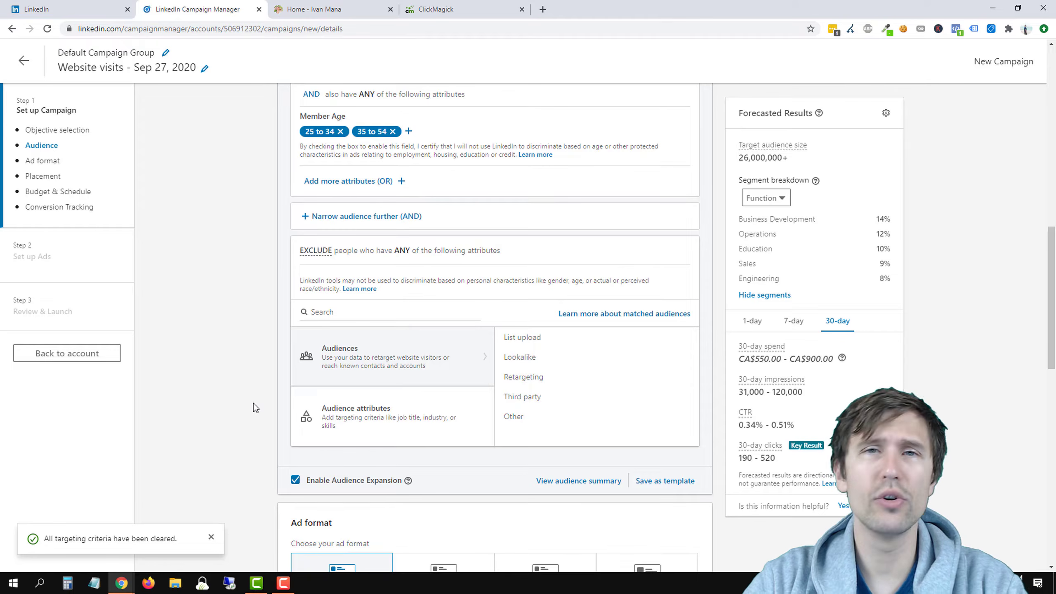
mouse_move(420, 426)
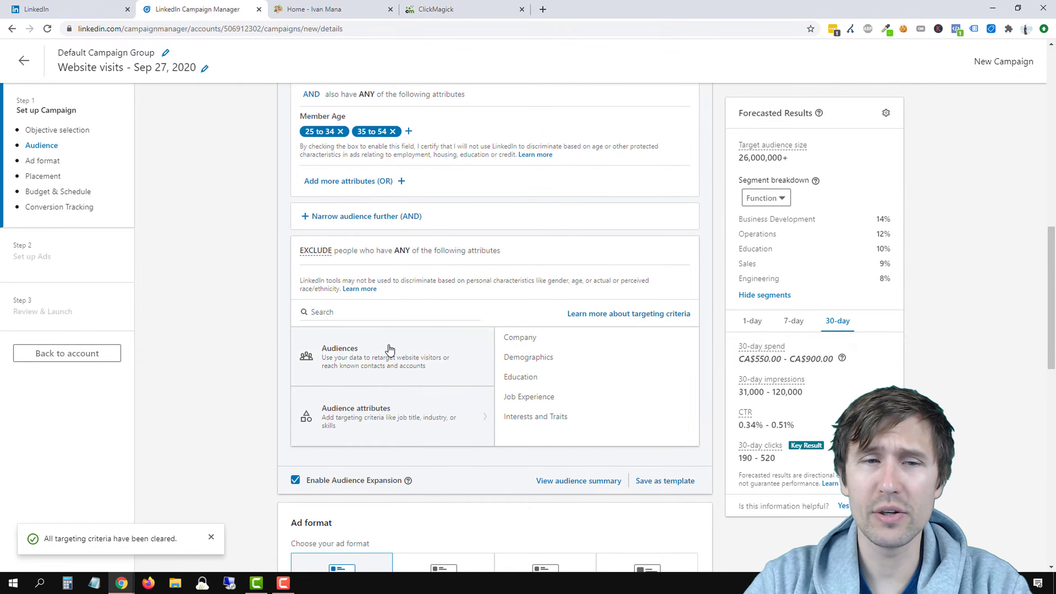
left_click(345, 355)
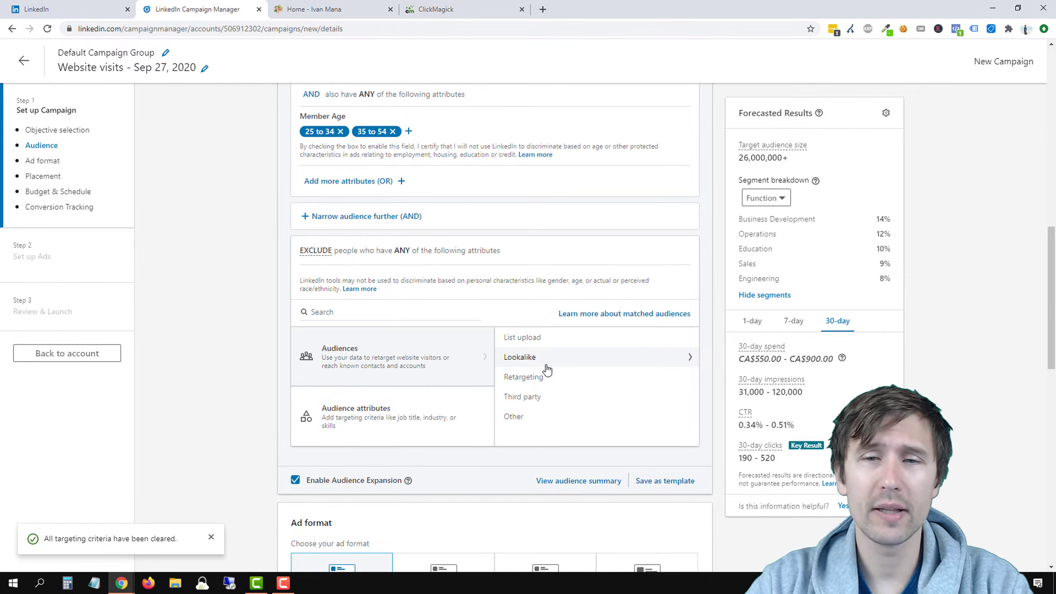
left_click(313, 9)
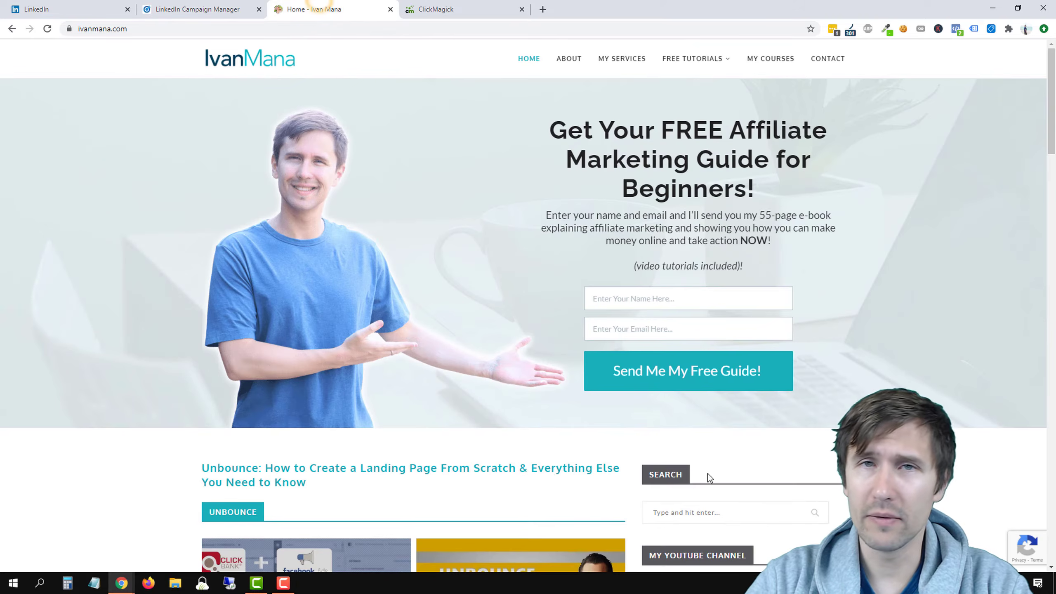
left_click(208, 4)
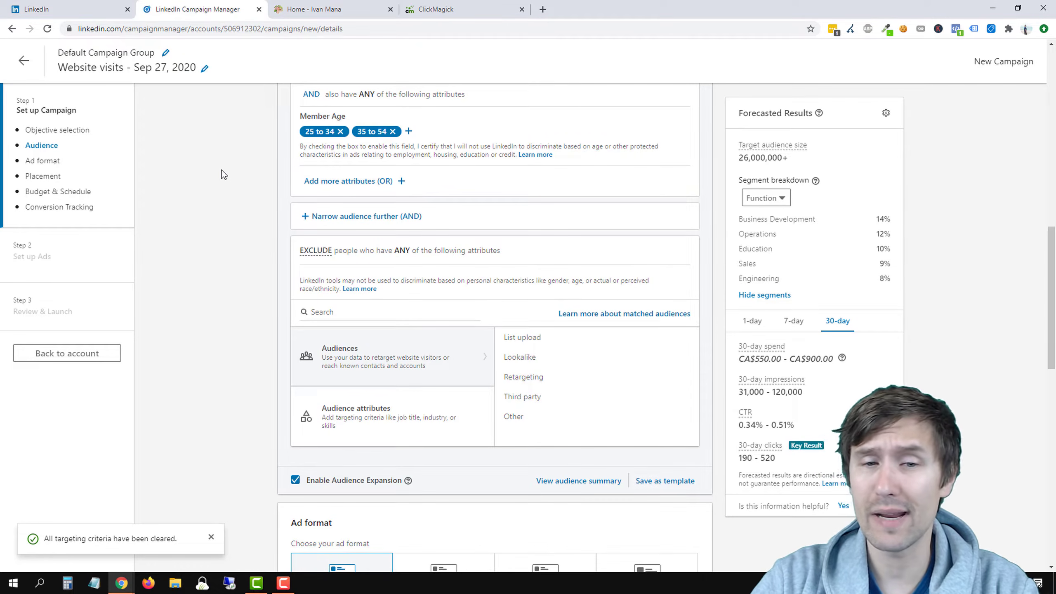
left_click(557, 376)
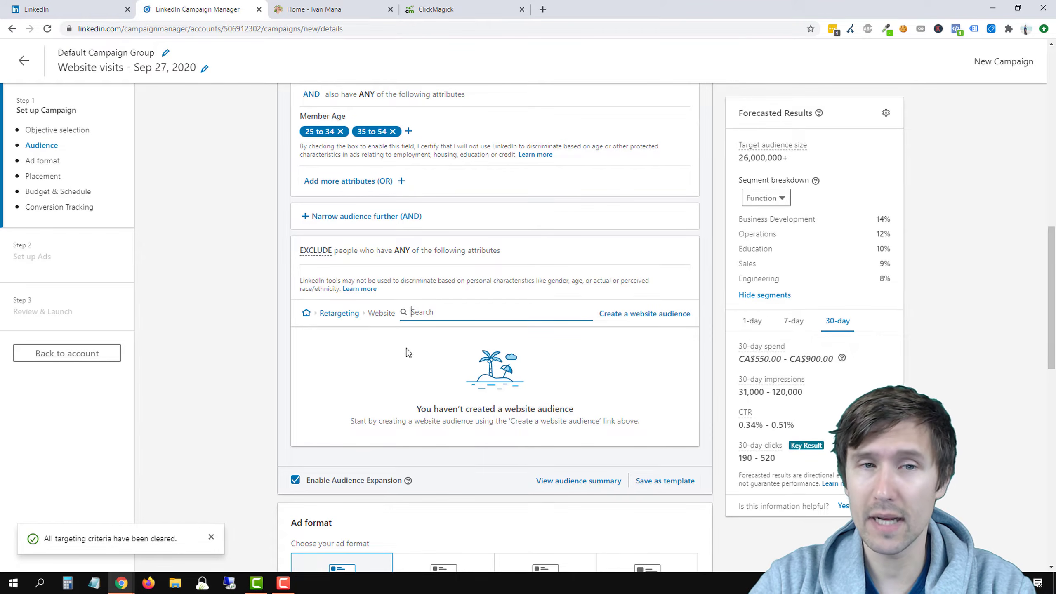
left_click(339, 313)
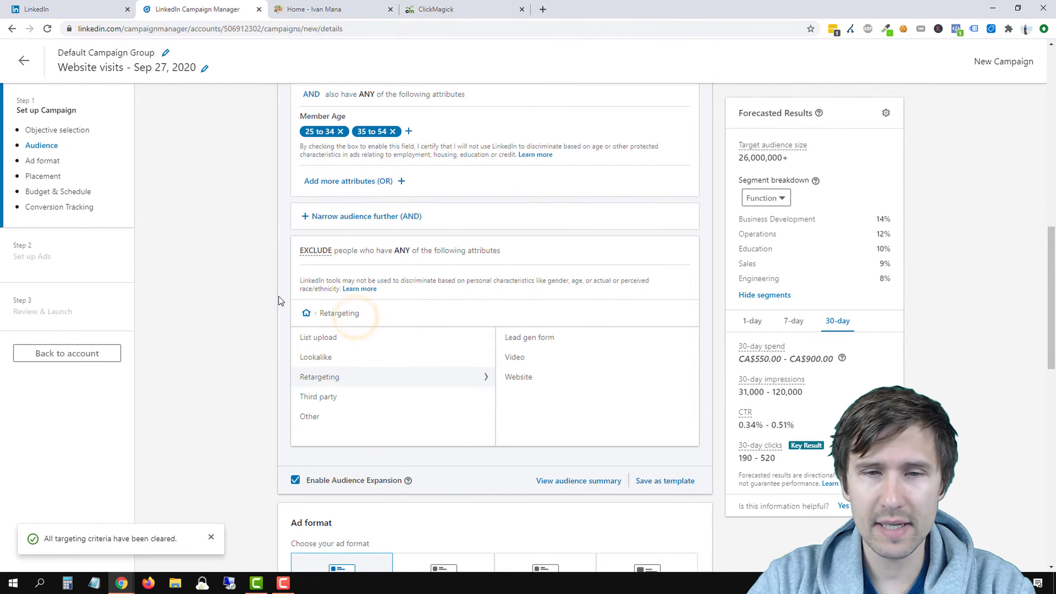
Read the explanation of Enable Audience Expansion and keep the option enabled.
scroll(233, 358, "down", 1)
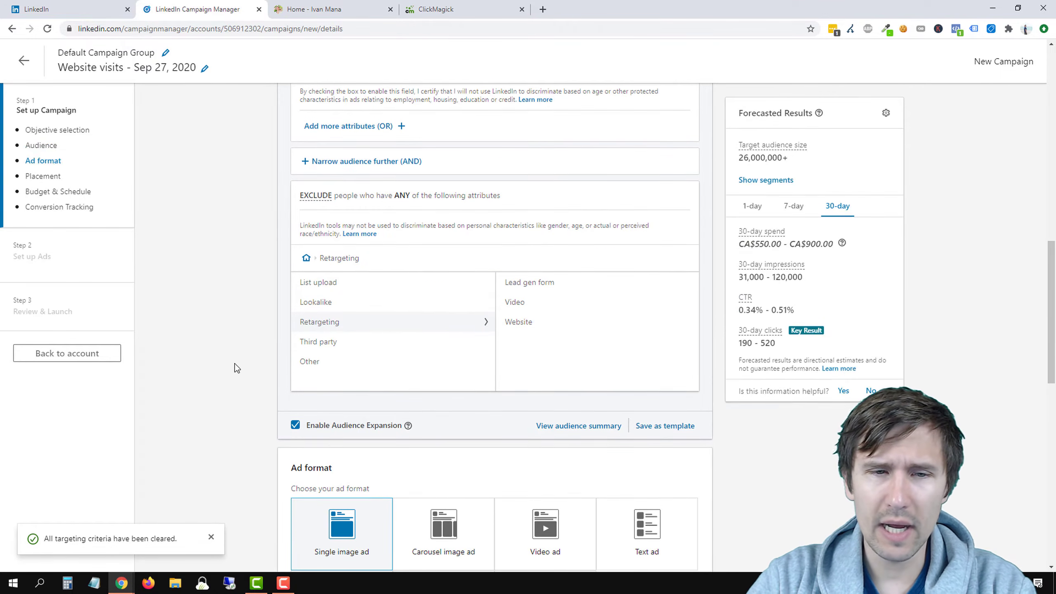
triple_click(348, 426)
left_click(409, 426)
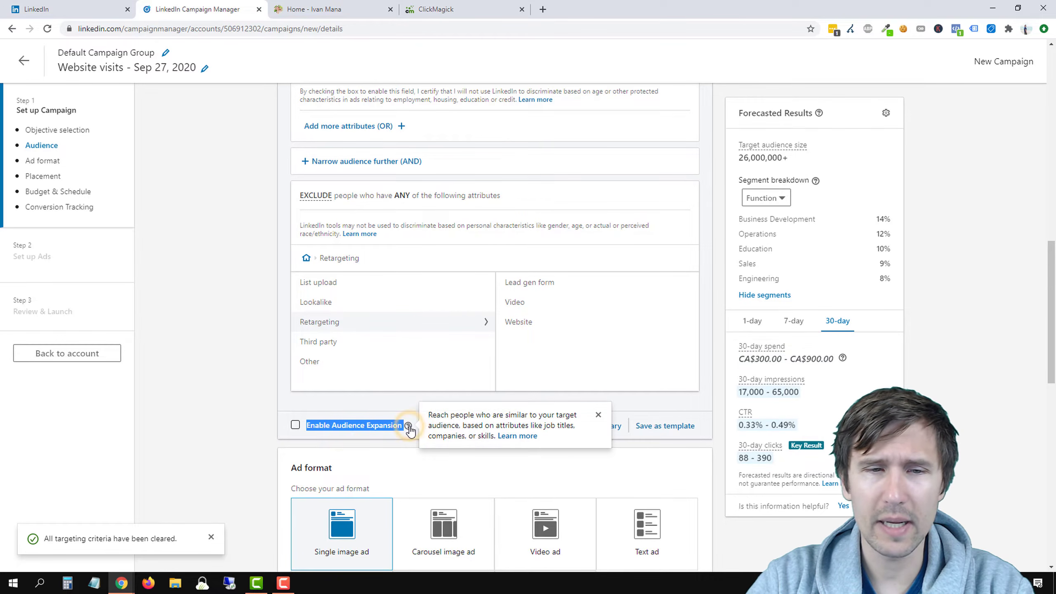
left_click(295, 425)
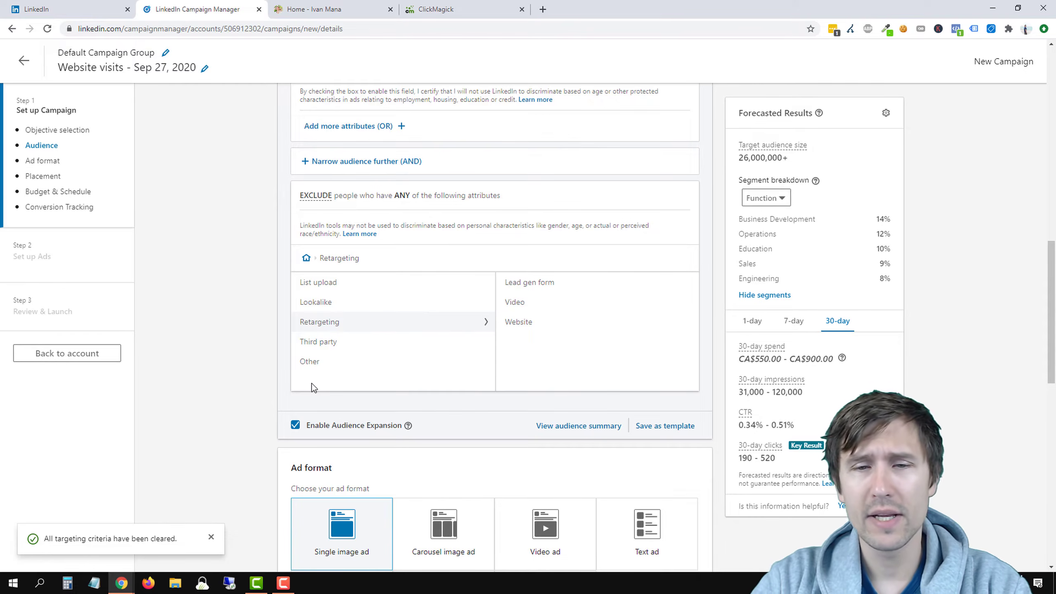
Look through the available ad formats and their descriptions, keeping Single image ad selected.
scroll(434, 374, "down", 2)
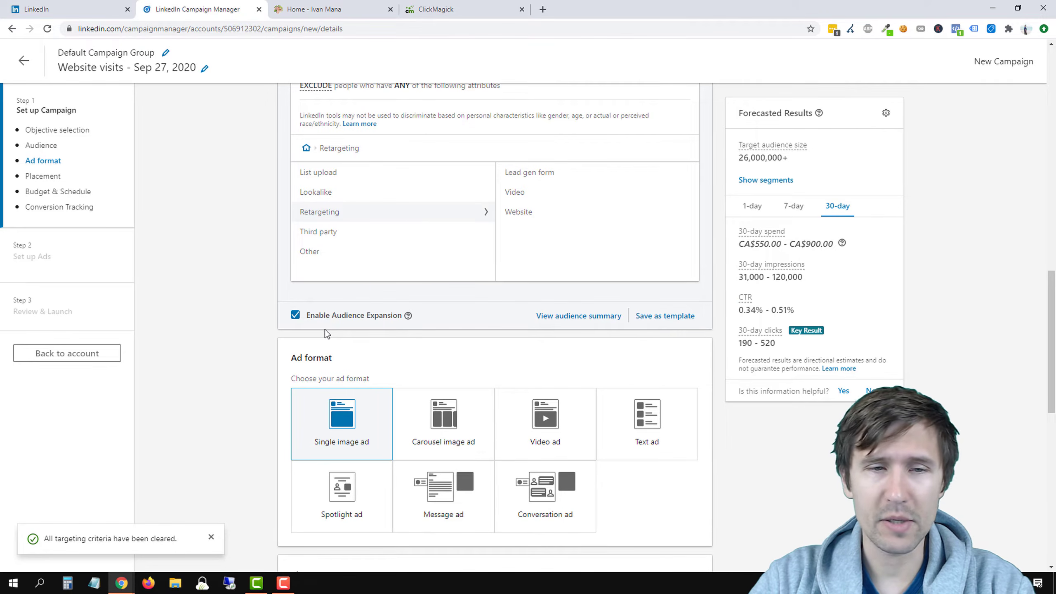
scroll(351, 333, "down", 2)
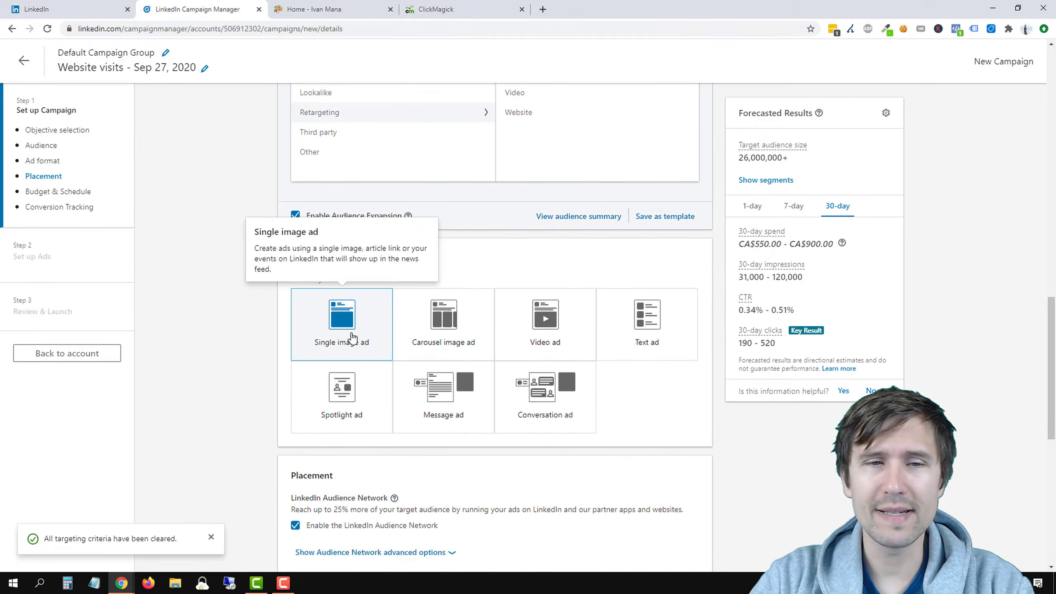
scroll(648, 468, "down", 1)
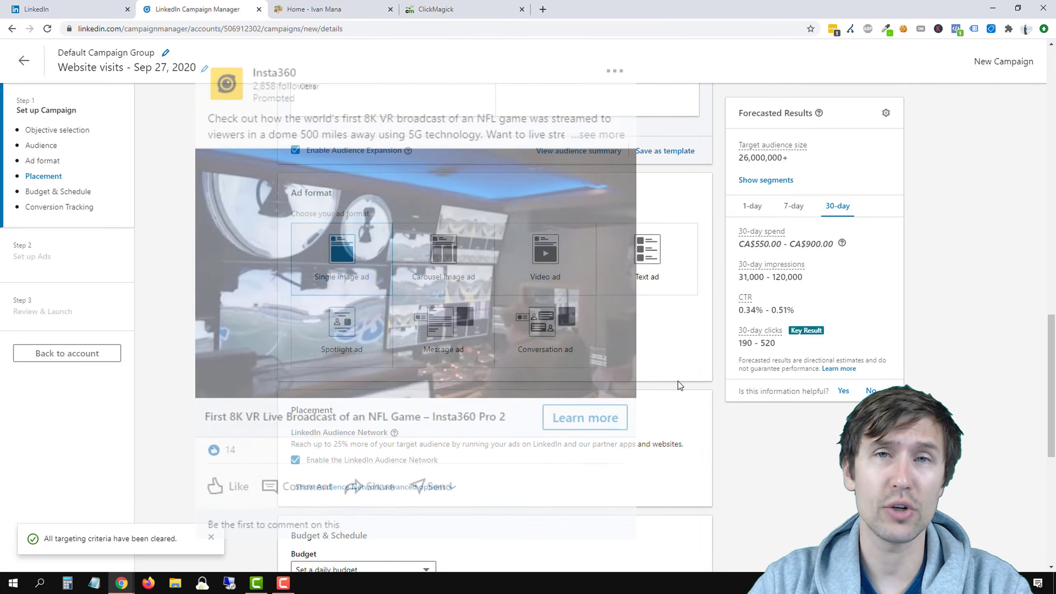
mouse_move(672, 281)
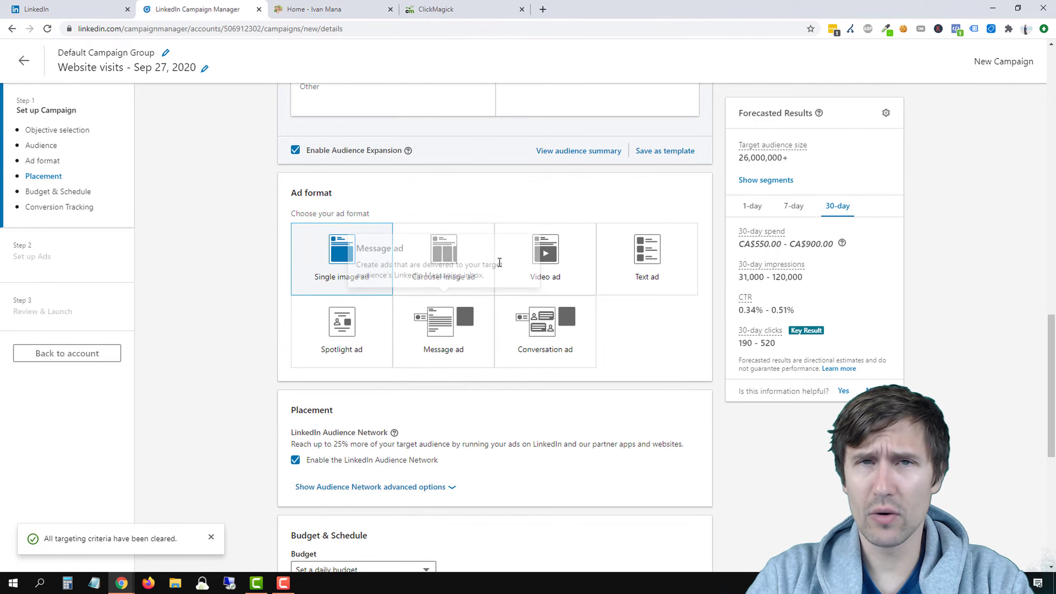
scroll(402, 360, "down", 1)
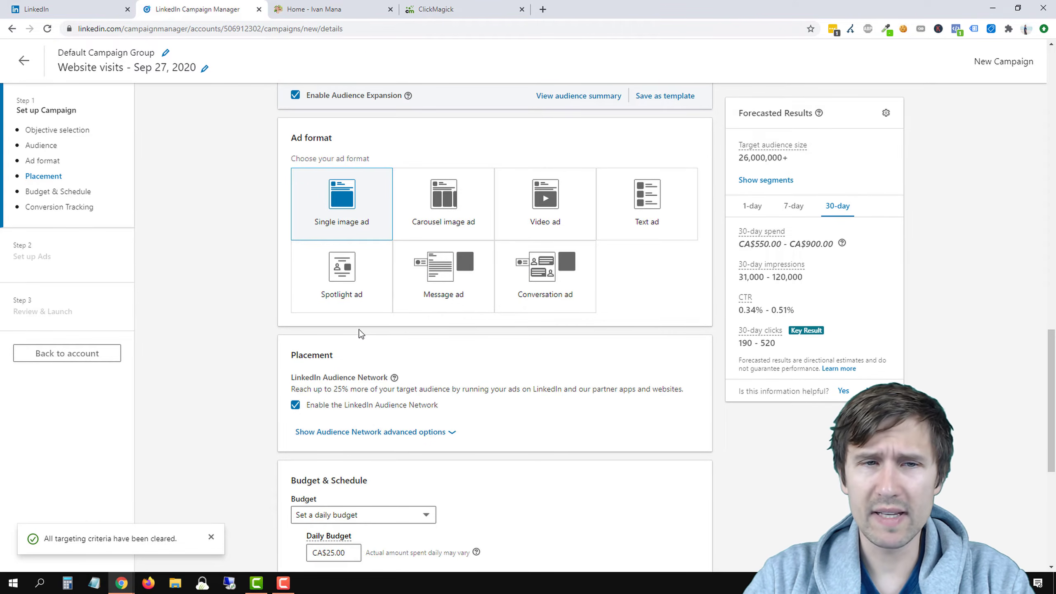
Read the LinkedIn Audience Network description and its enabling option in the Placement section.
scroll(197, 359, "down", 2)
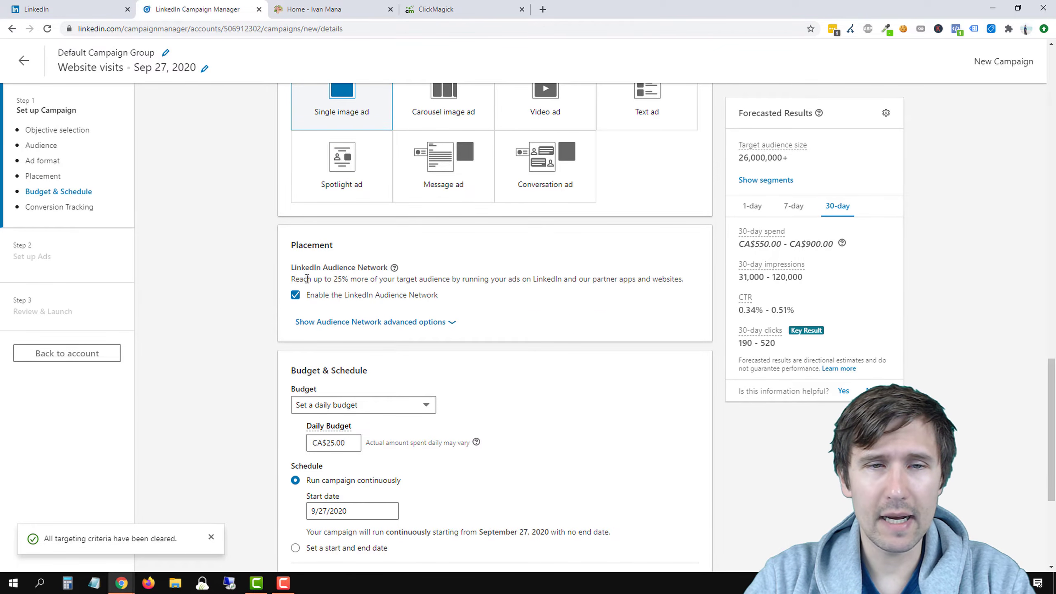
left_click_drag(308, 278, 625, 279)
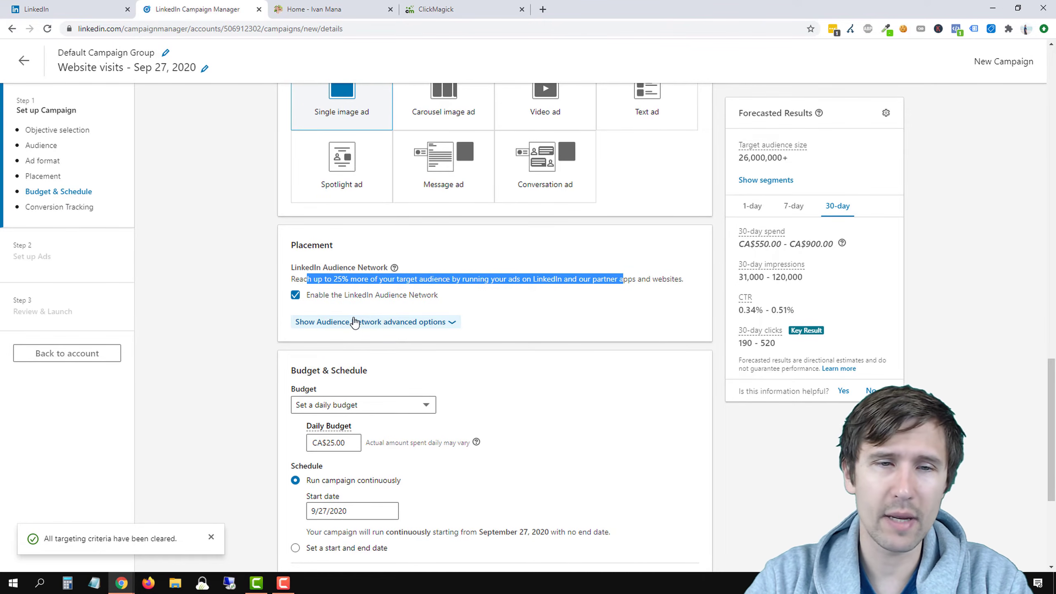
left_click_drag(322, 296, 404, 301)
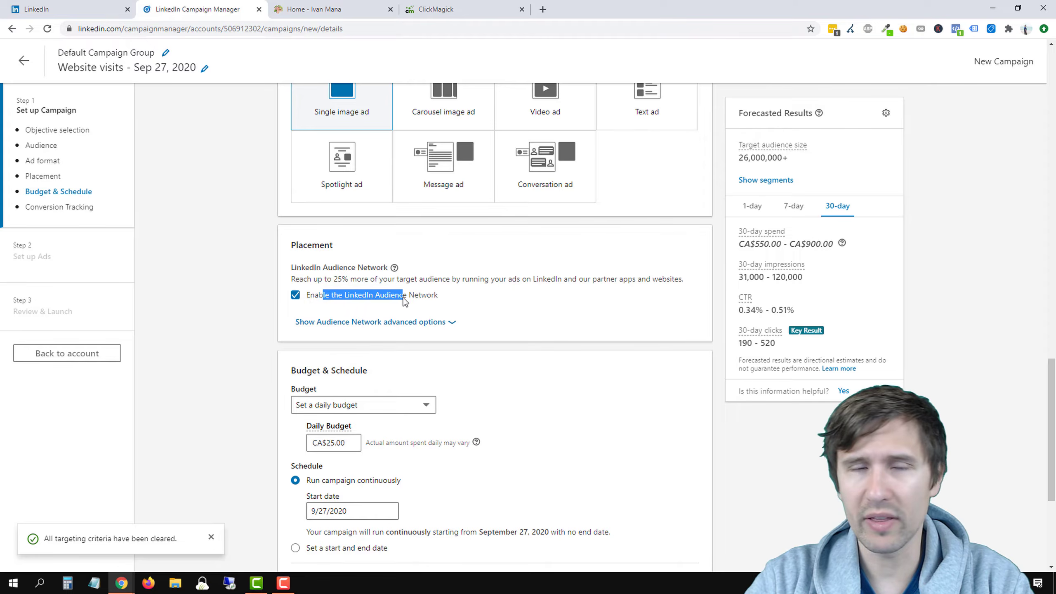
Compare the daily and lifetime budget options, and choose Set both a daily and lifetime budget for the campaign.
scroll(366, 292, "down", 2)
left_click(365, 294)
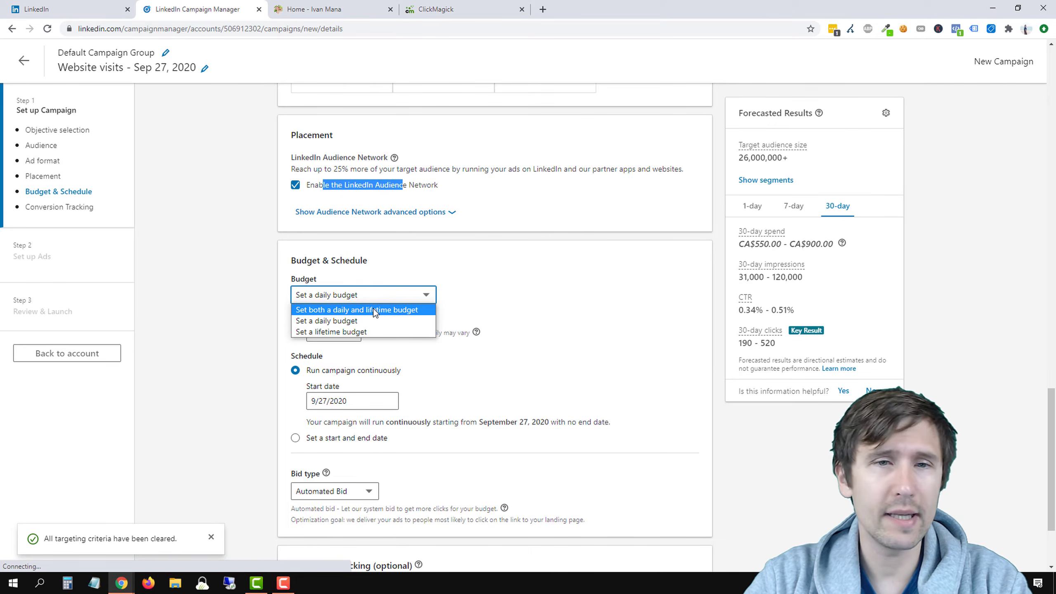
left_click(351, 321)
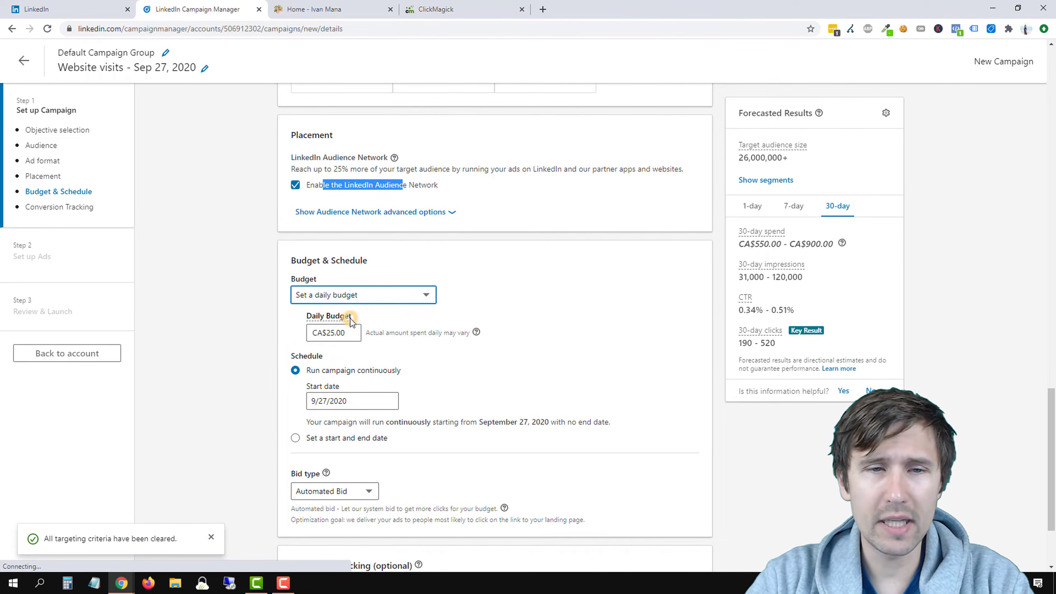
left_click(357, 333)
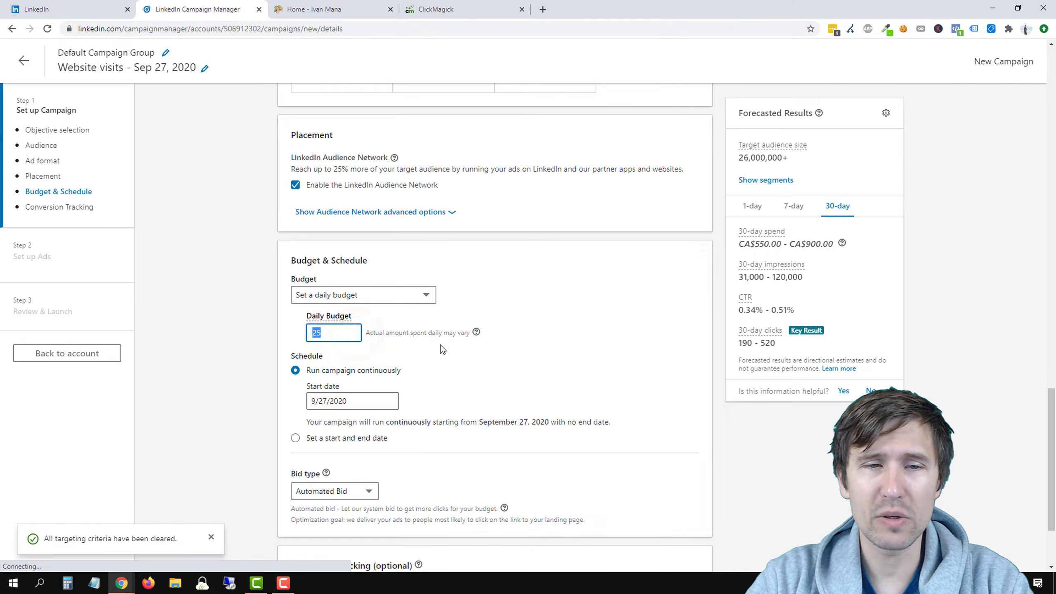
left_click(360, 295)
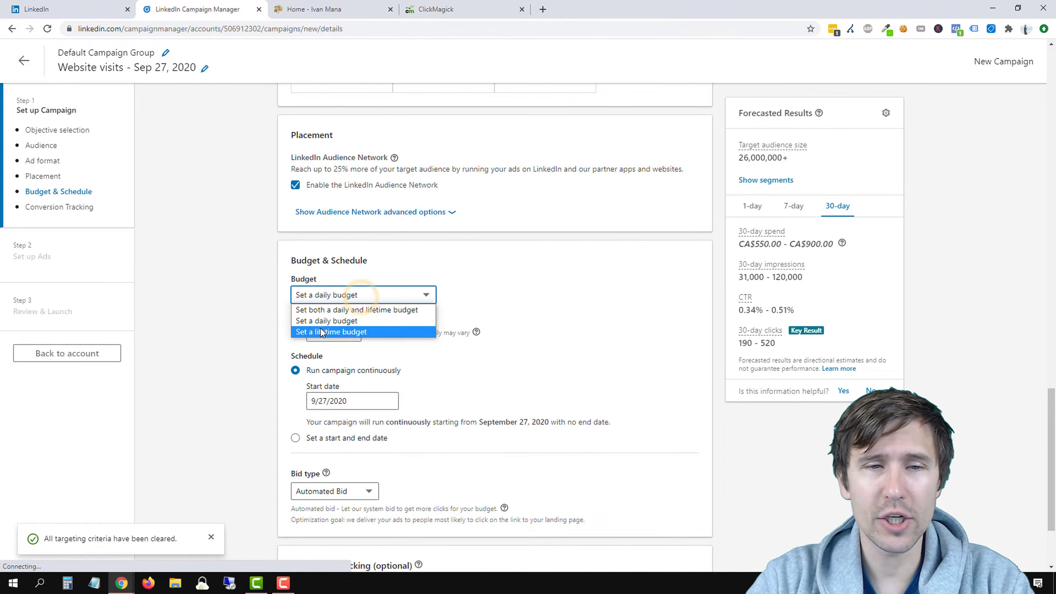
left_click(354, 332)
left_click(302, 335)
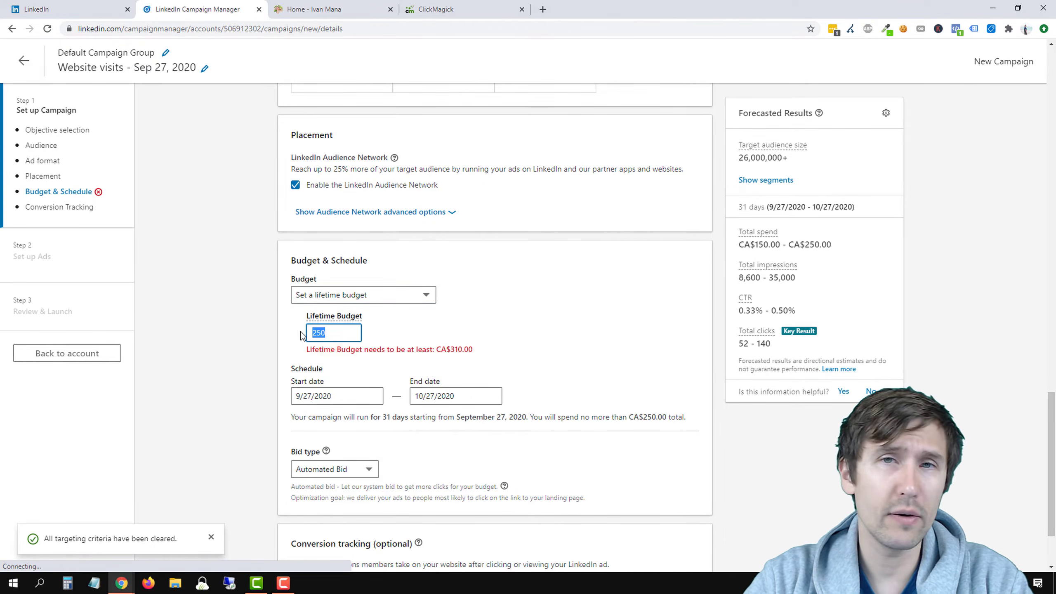
left_click(367, 296)
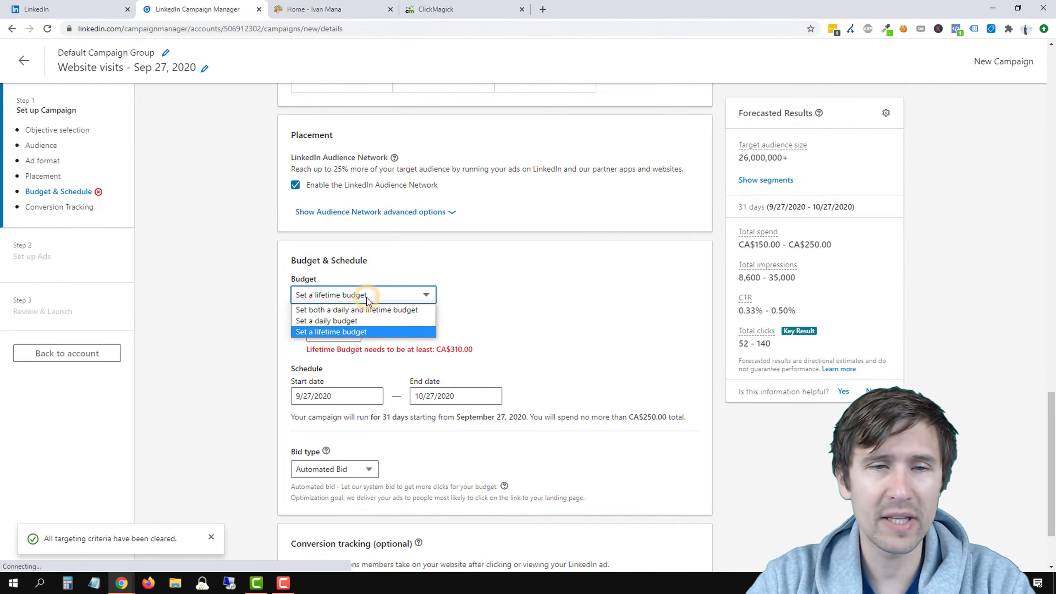
left_click(343, 310)
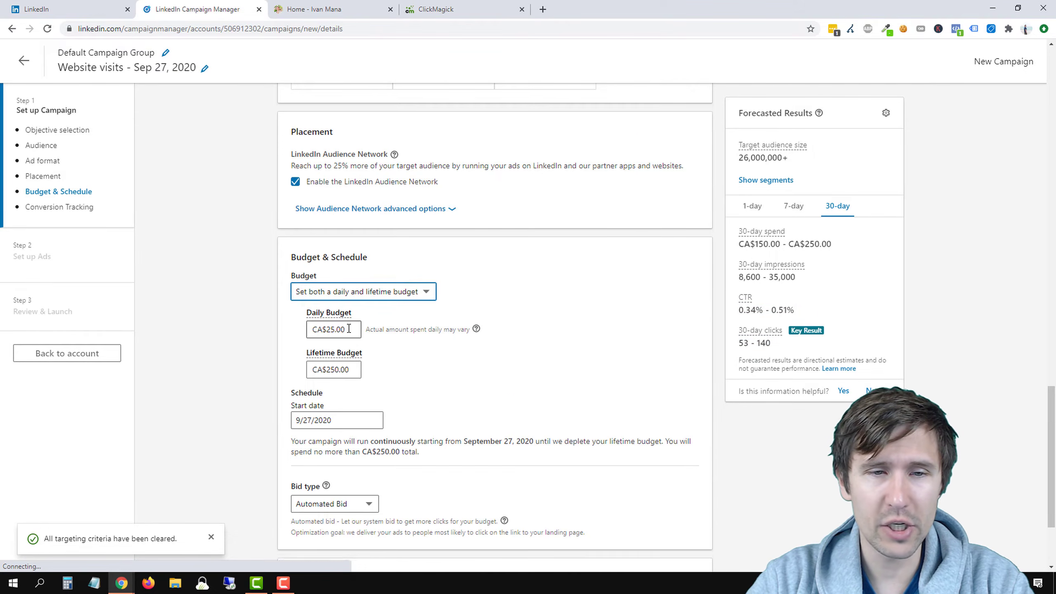
Look through the bid types and try Target CPC Bid, examining its target cost per click.
scroll(366, 366, "down", 3)
scroll(325, 332, "down", 1)
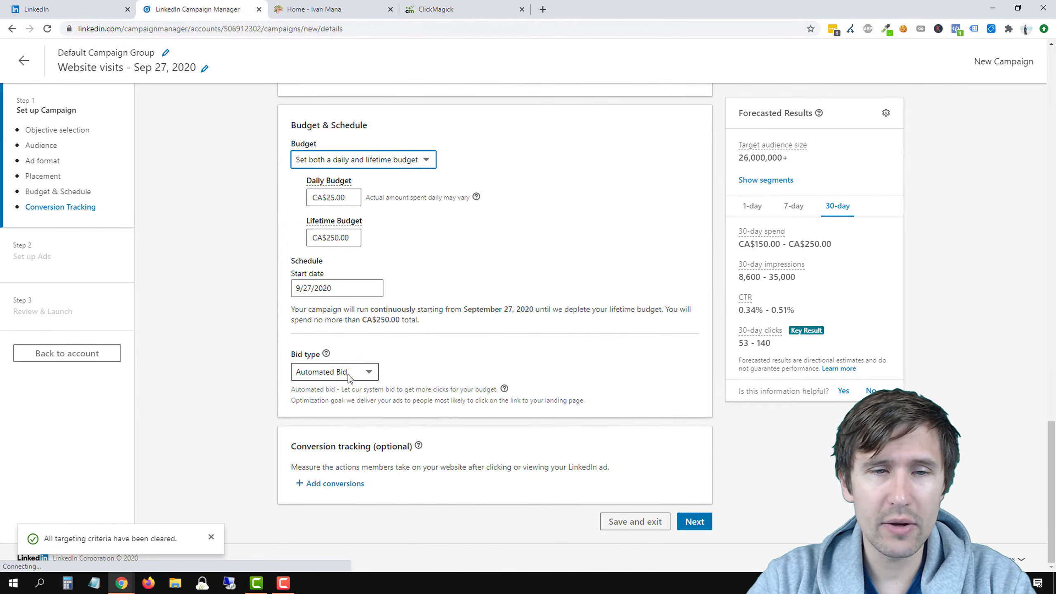
left_click(344, 371)
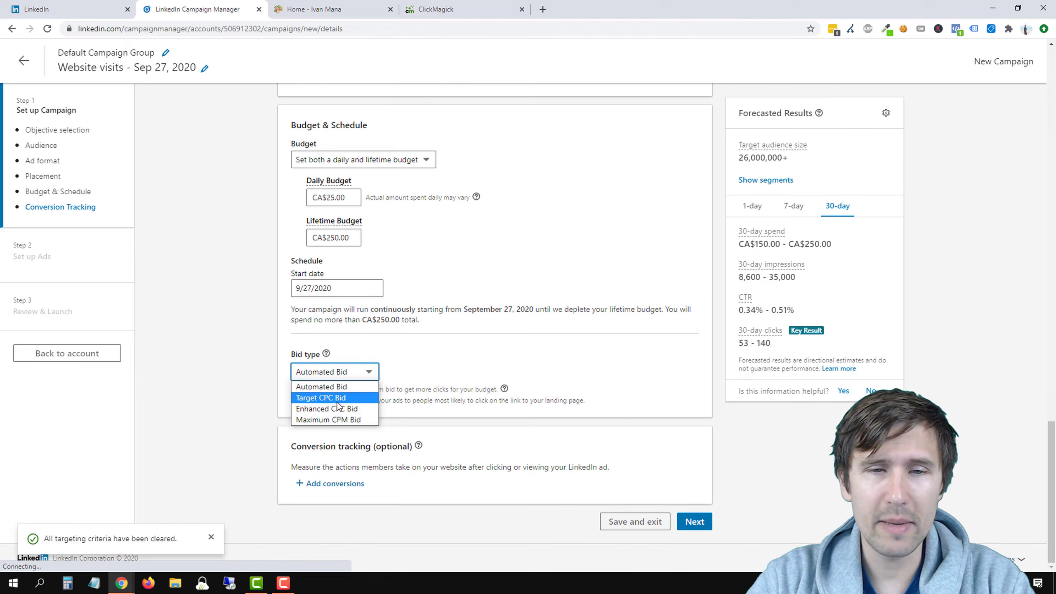
left_click(326, 386)
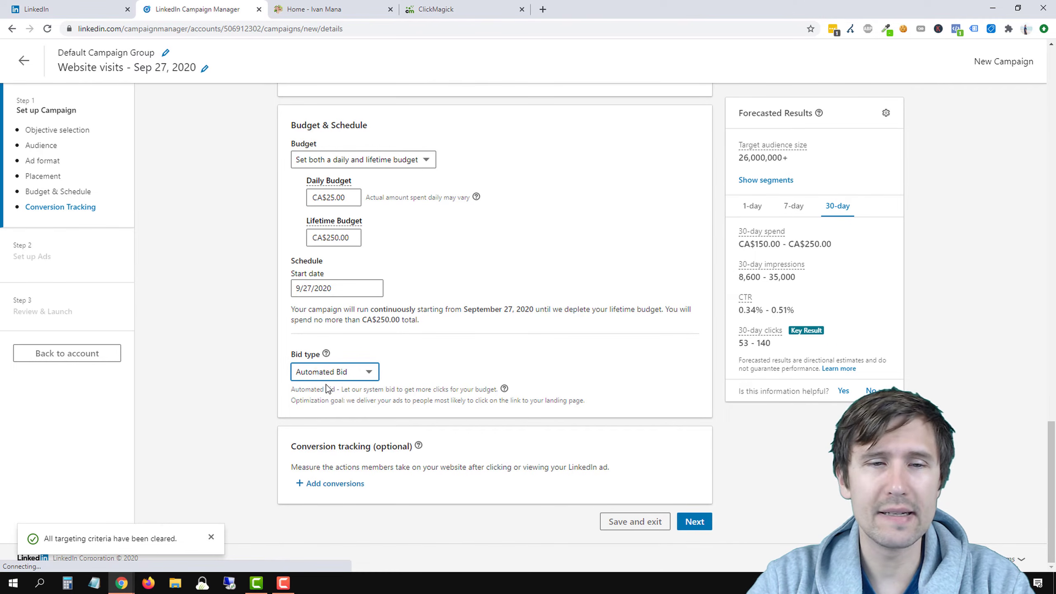
left_click(342, 370)
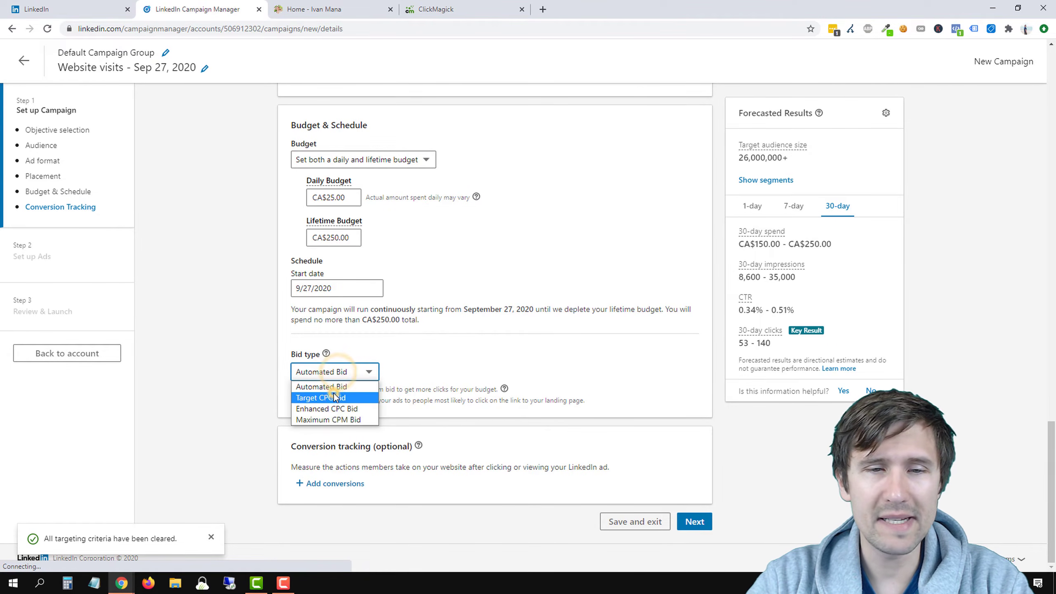
left_click(330, 396)
left_click(347, 433)
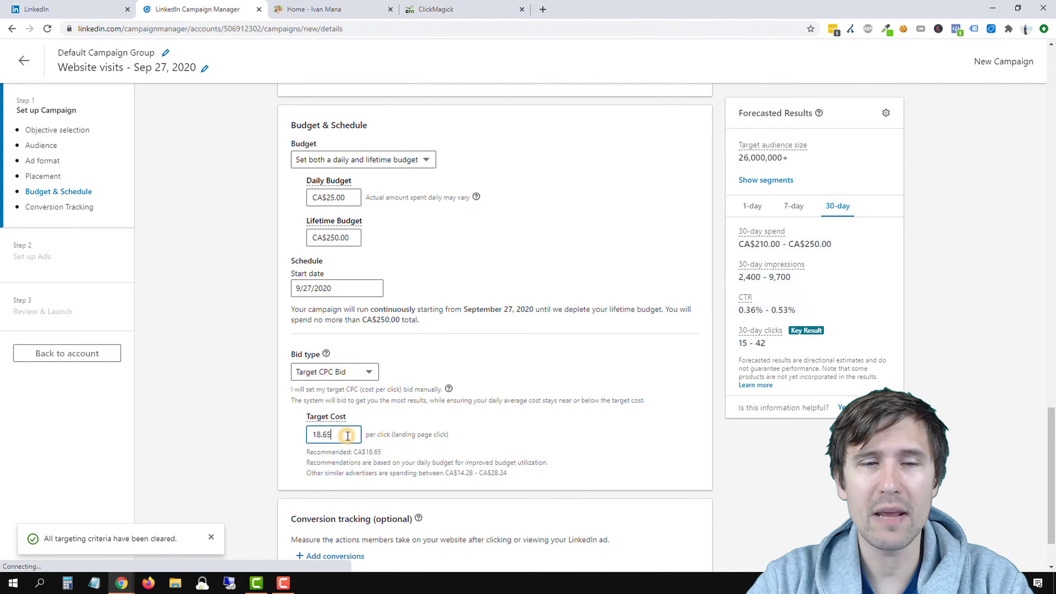
left_click_drag(346, 434, 297, 437)
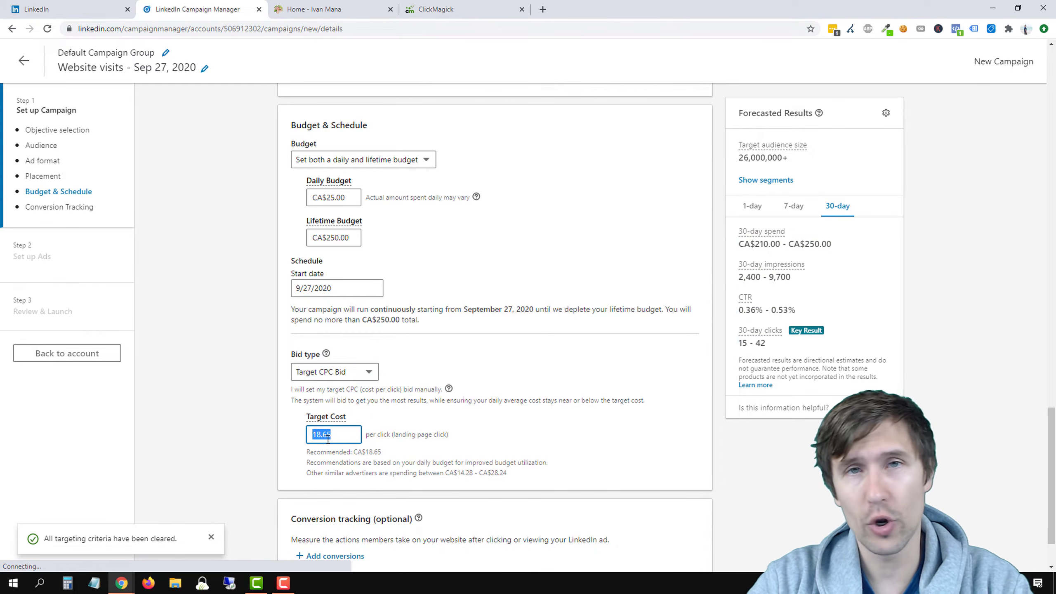
Try the Enhanced CPC Bid and Maximum CPM Bid types, examining the bid amount of each.
left_click(341, 371)
left_click(338, 410)
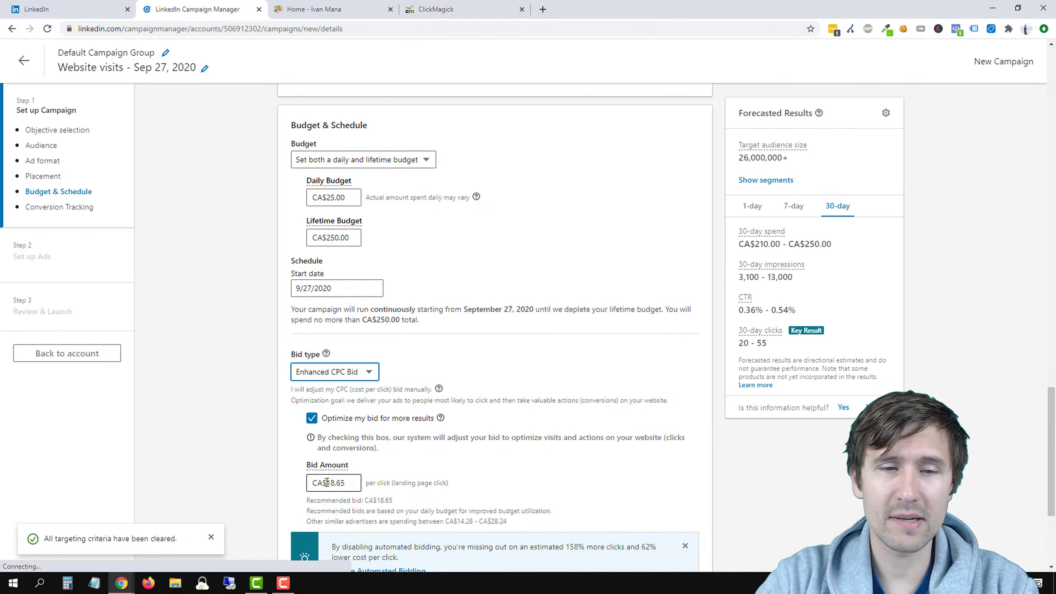
left_click_drag(345, 479, 293, 474)
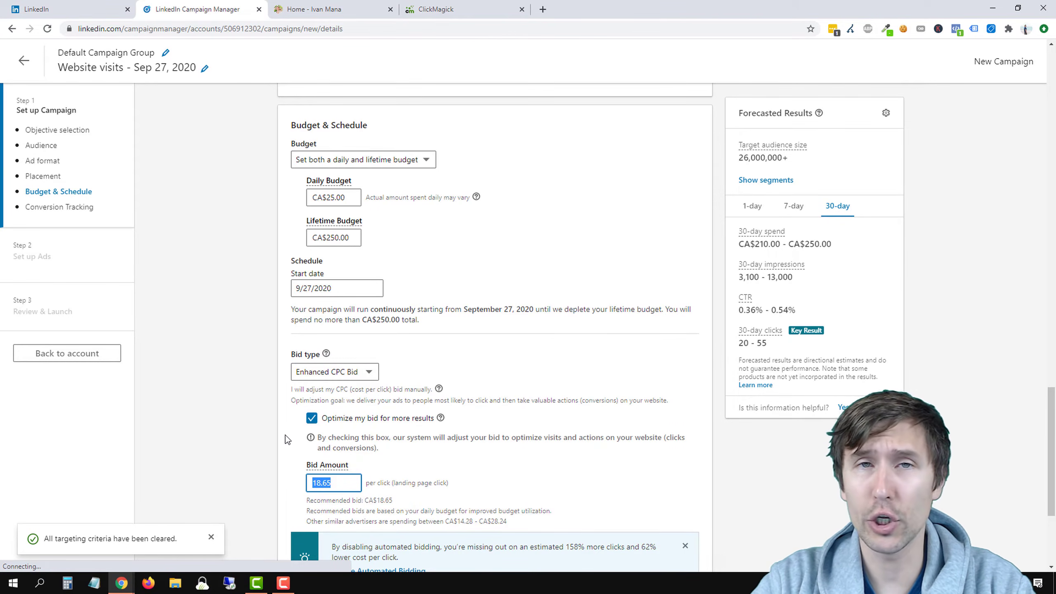
left_click(338, 371)
left_click(345, 419)
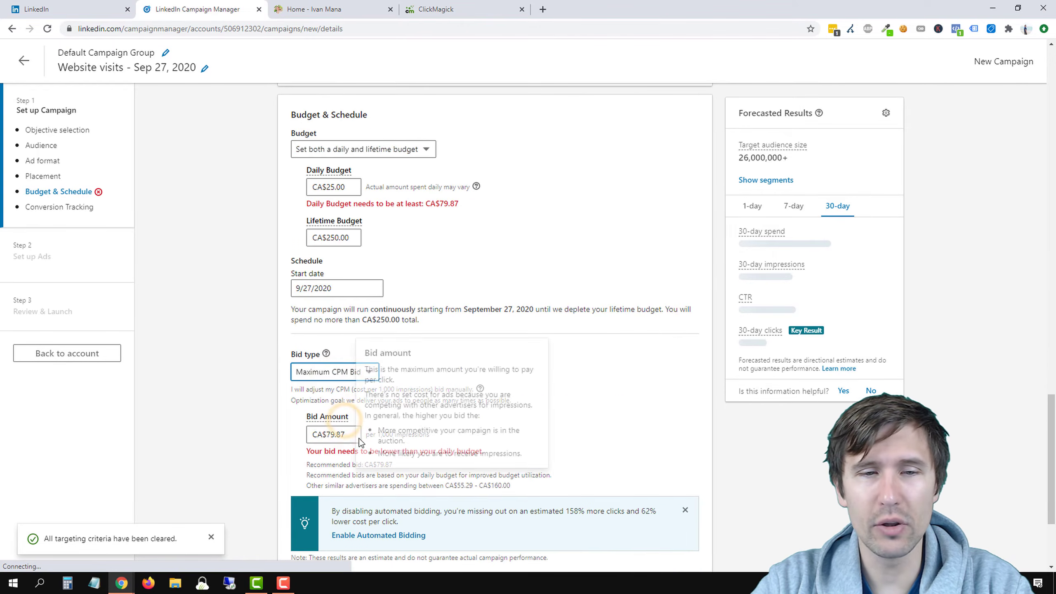
left_click_drag(351, 434, 312, 435)
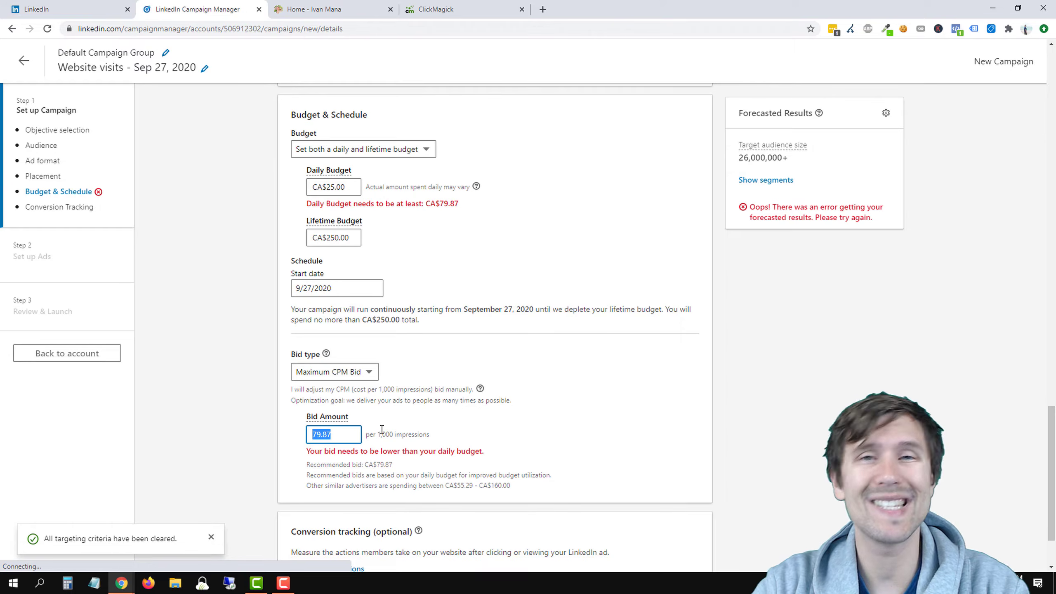
Set the bid type to Automated Bid, and save the campaign settings to continue to the ad setup.
left_click(368, 375)
left_click(322, 388)
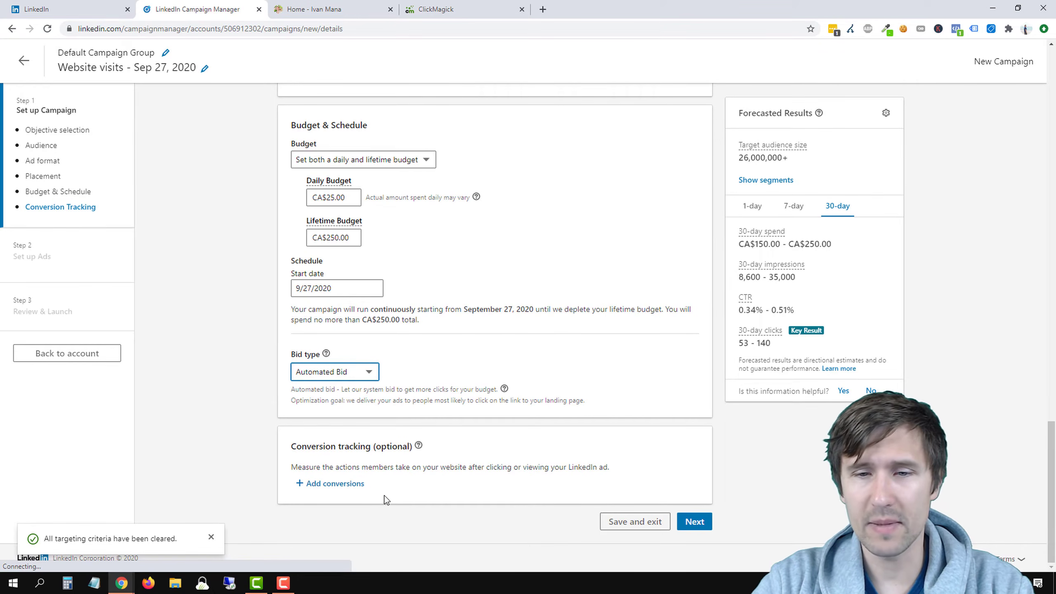
left_click(694, 522)
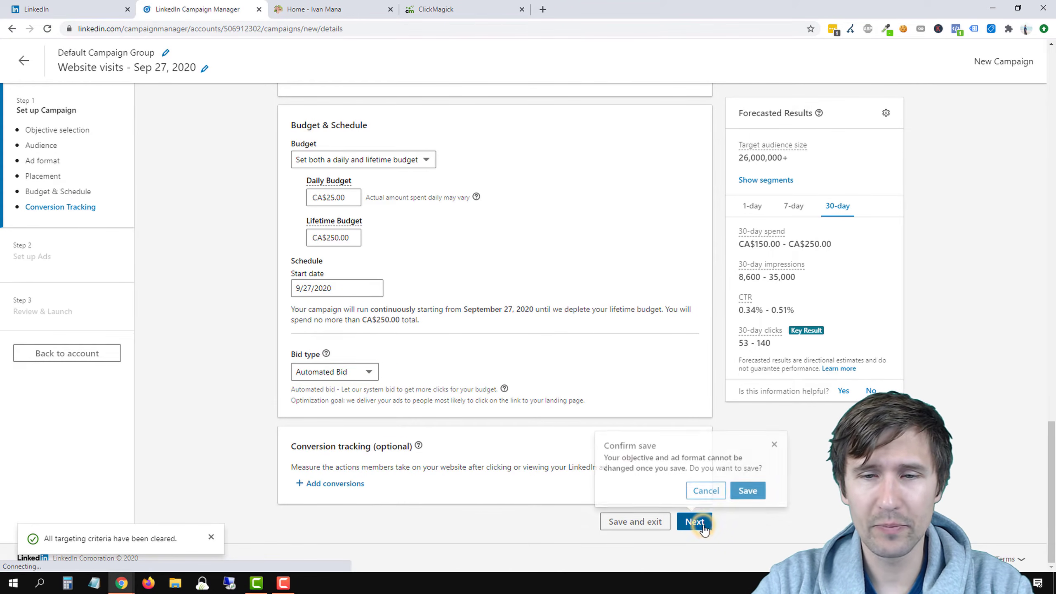
left_click(747, 491)
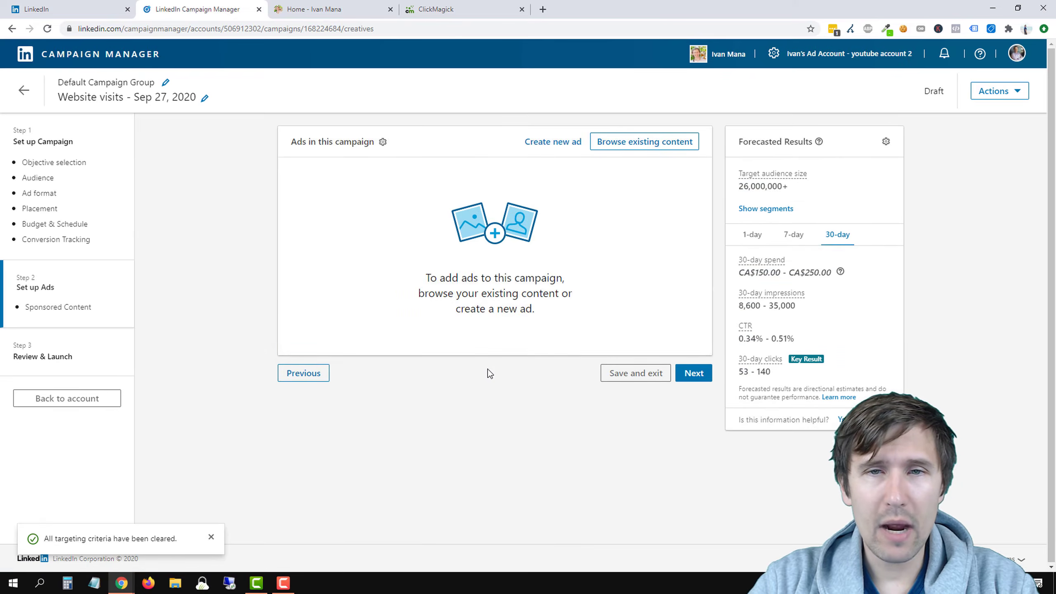
Check the existing content for the campaign, and start creating a new Single Image ad.
left_click(619, 143)
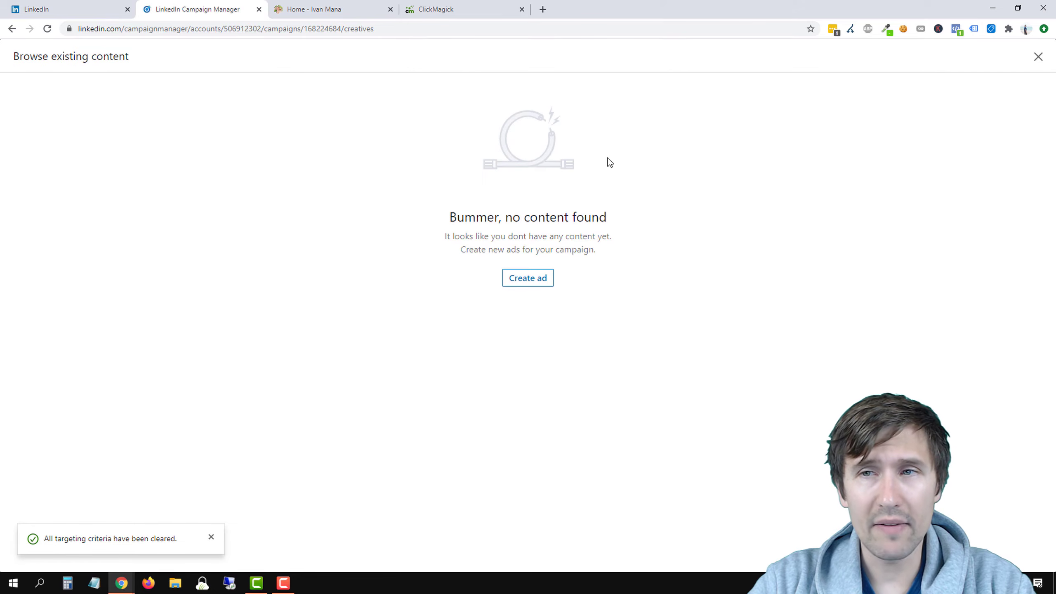
left_click(1038, 56)
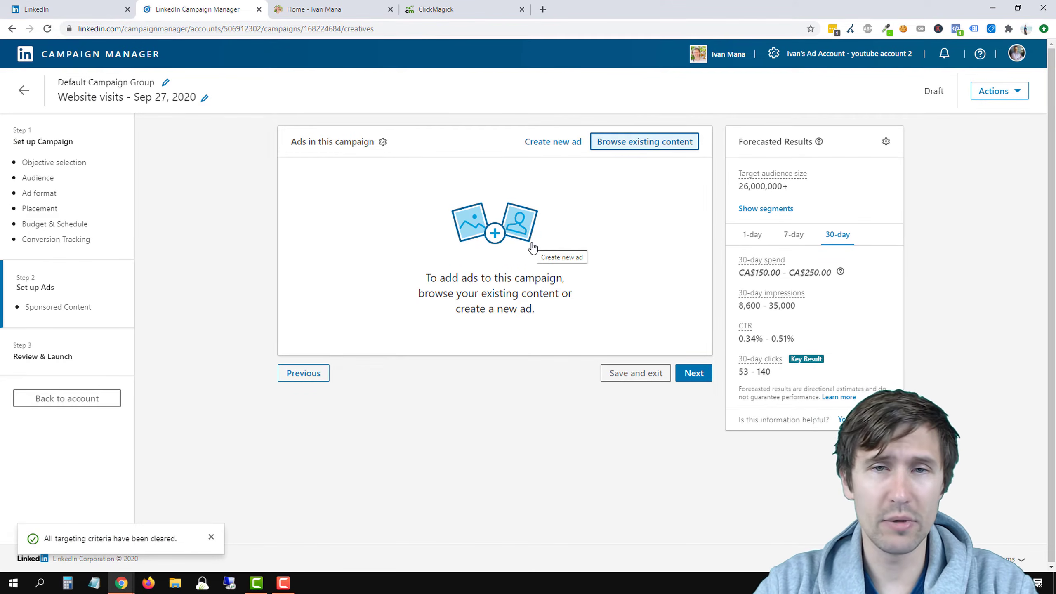
left_click(543, 141)
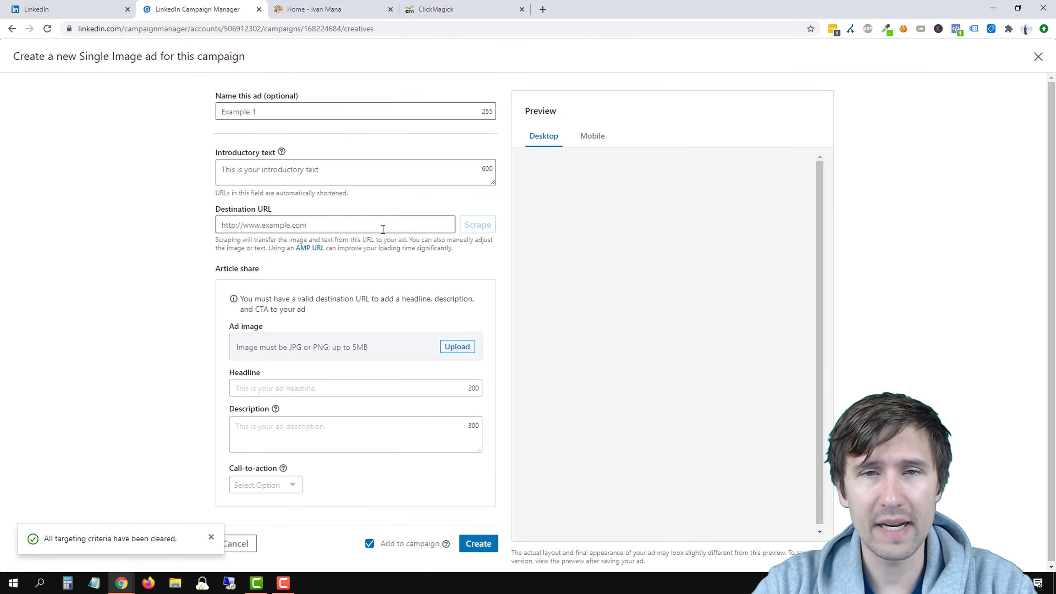
Name the new ad "free guide".
left_click(332, 111)
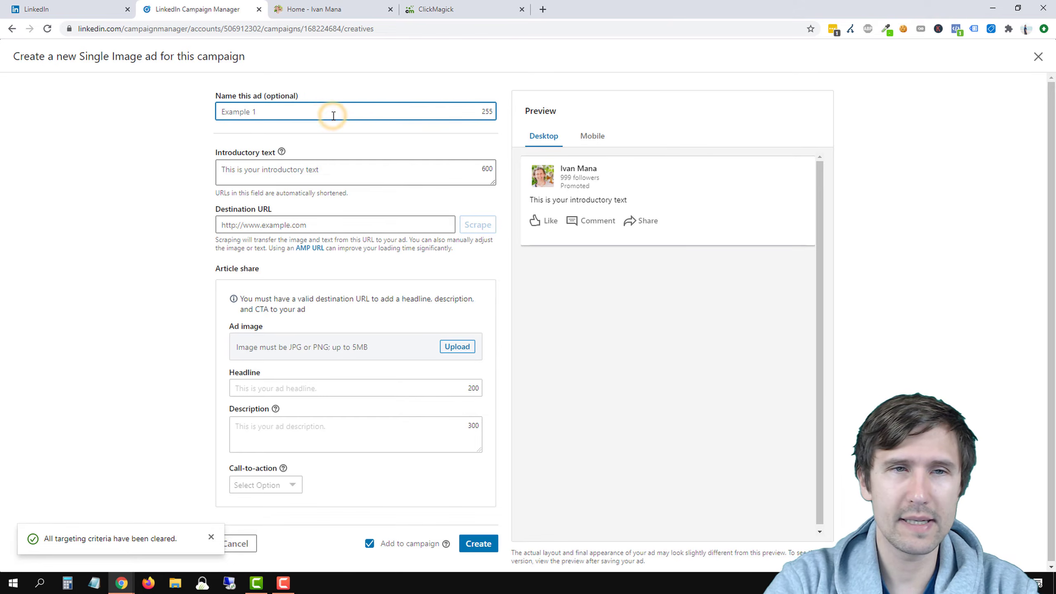
type("ivan man")
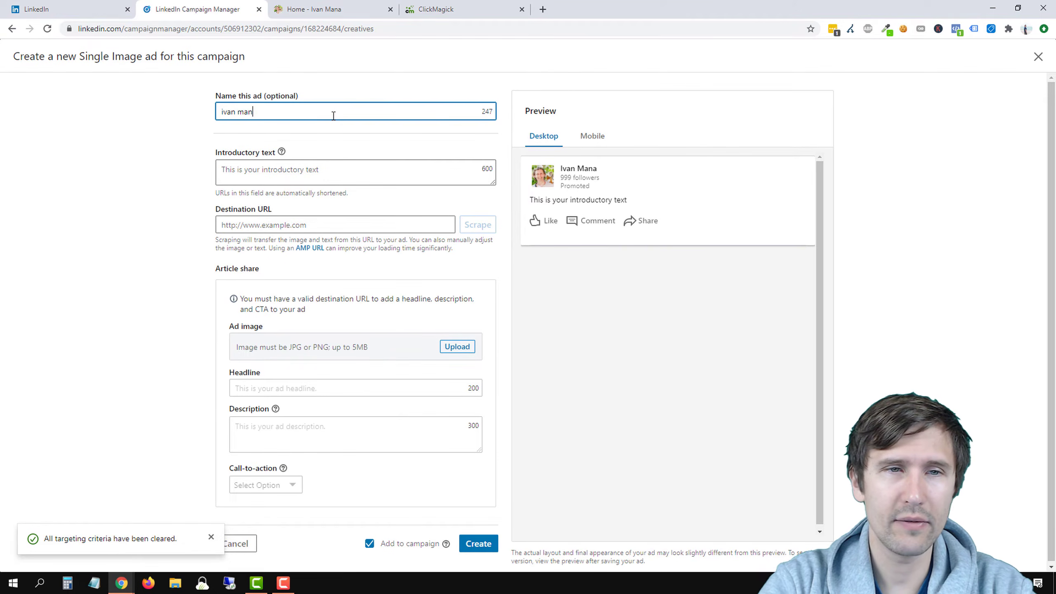
key("BackSpace")
key("BackSpace")
key("BackSpace")
key("BackSpace")
key("BackSpace")
key("BackSpace")
key("BackSpace")
key("BackSpace")
type("free guide")
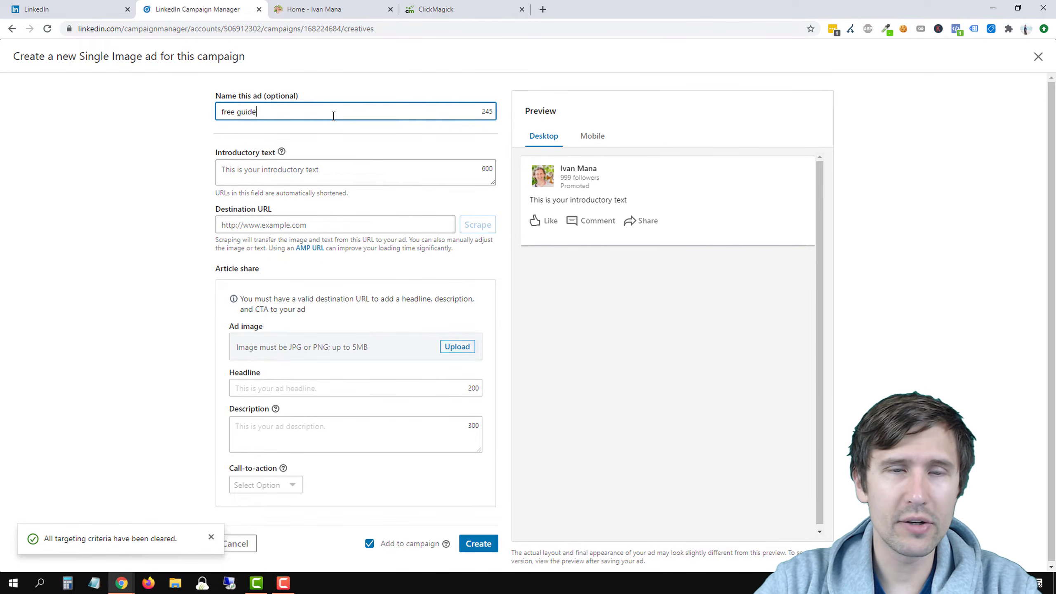
Read the free guide offer on the website's home page as a reference for the ad's introductory text.
left_click(339, 164)
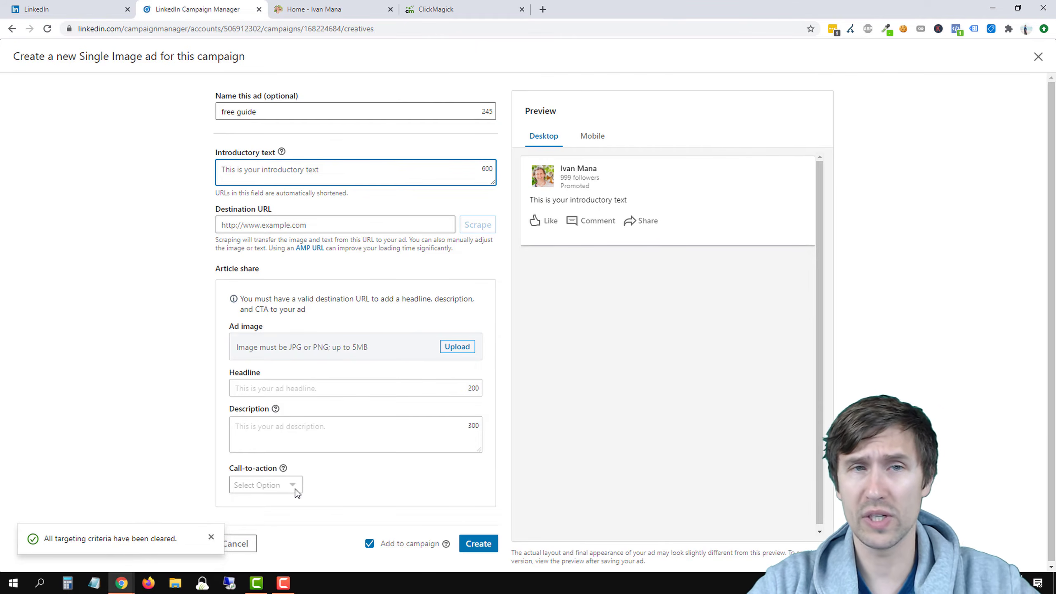
left_click(303, 168)
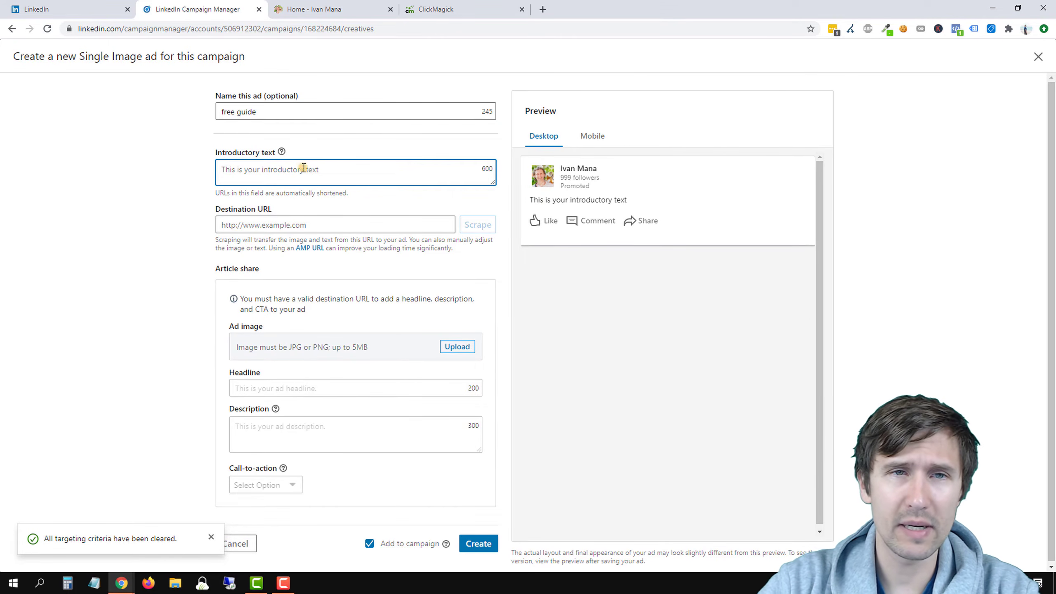
left_click(360, 8)
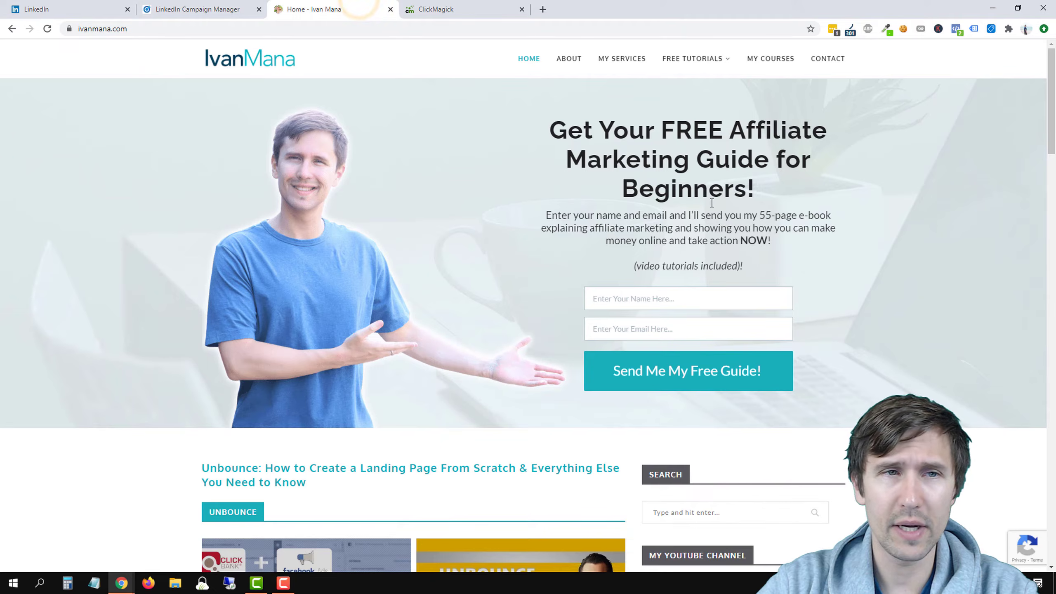
left_click(233, 11)
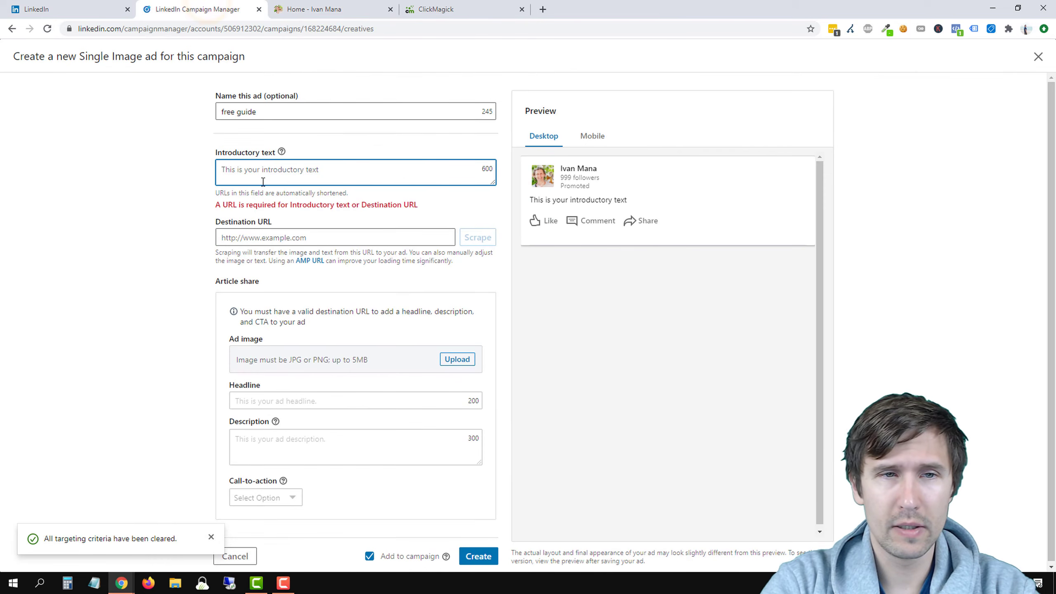
type("Get your free affiliate")
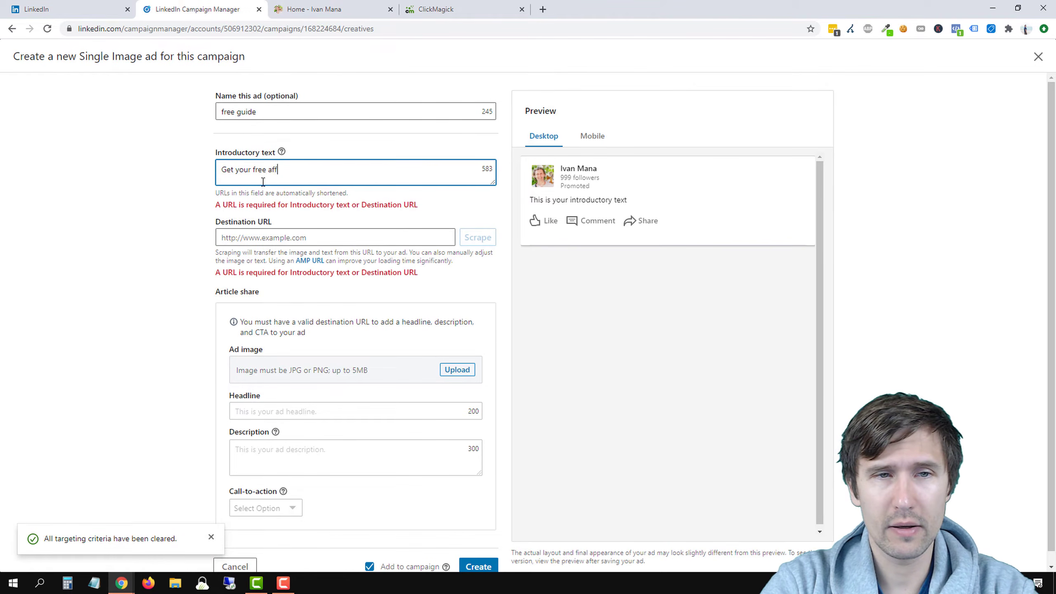
key("BackSpace")
key("BackSpace")
key("BackSpace")
key("BackSpace")
key("BackSpace")
key("BackSpace")
key("BackSpace")
key("BackSpace")
key("BackSpace")
key("BackSpace")
key("BackSpace")
key("BackSpace")
key("BackSpace")
key("BackSpace")
key("BackSpace")
key("BackSpace")
key("BackSpace")
key("BackSpace")
key("BackSpace")
key("BackSpace")
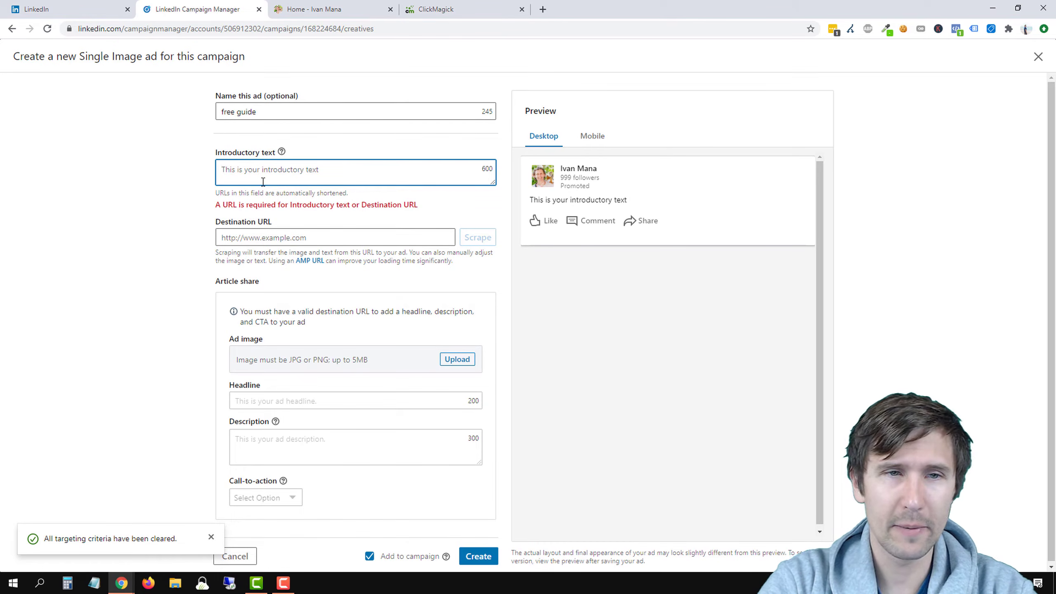
Open the introductory text with "New to affiliate marketing?" and "My guide explains everything to you in thorough detail from start to finish.".
type("New to affili")
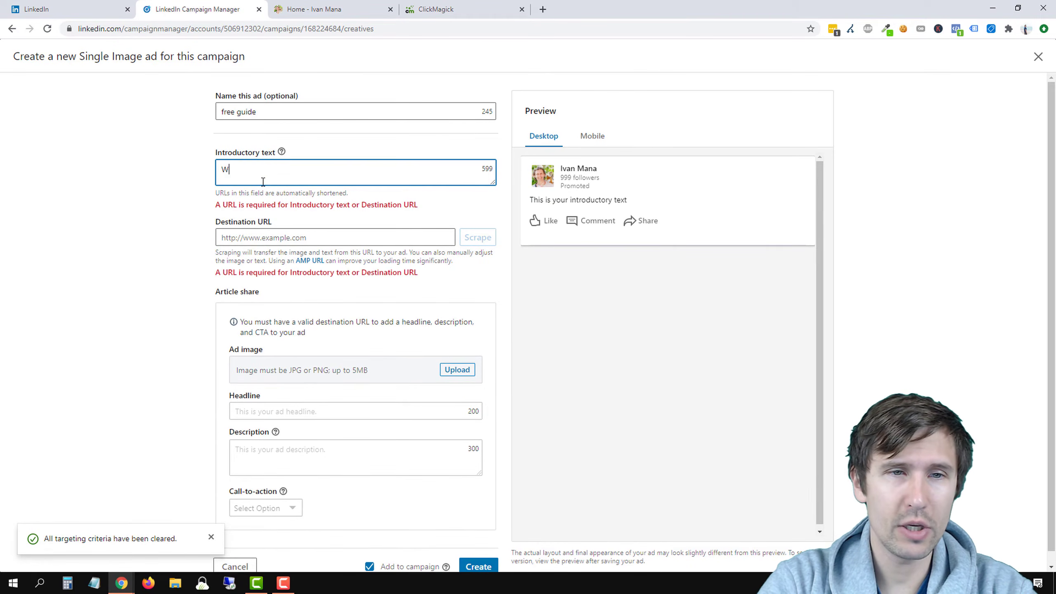
type("ate marketing?")
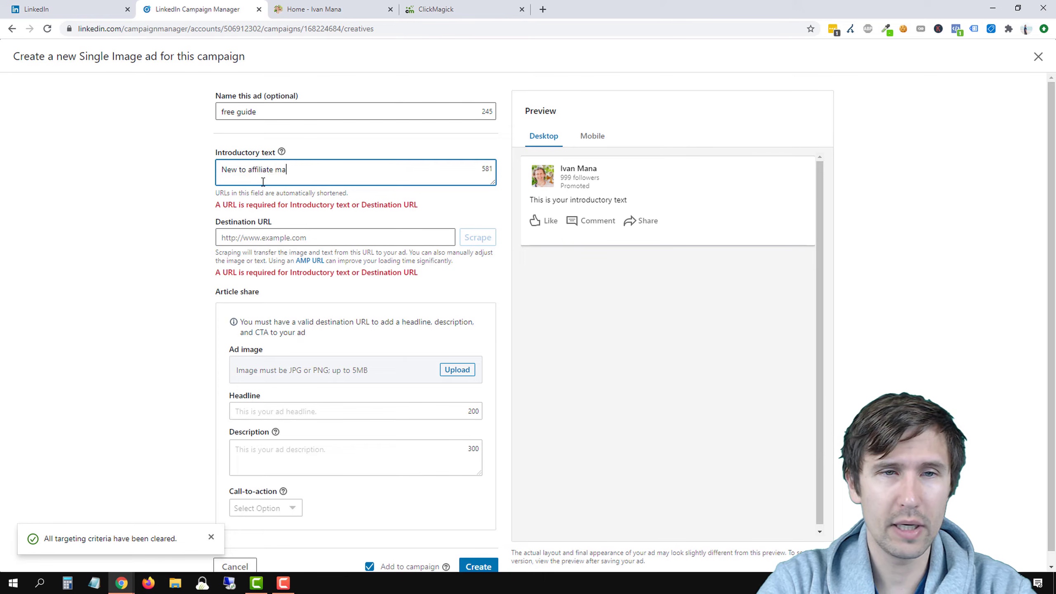
key("Return")
type("My")
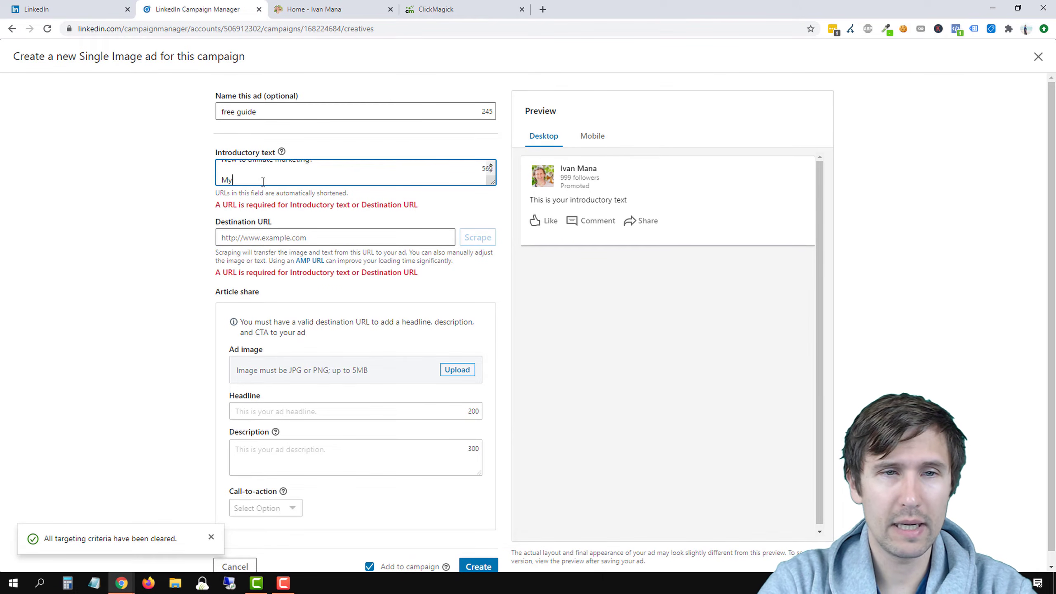
type(" guide expl")
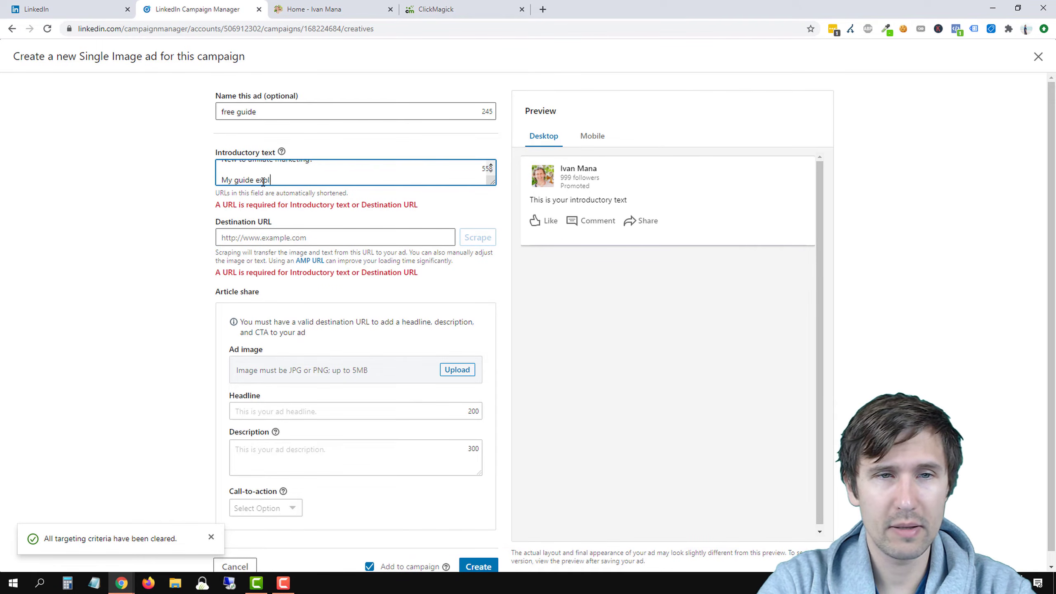
type("ains everything to ")
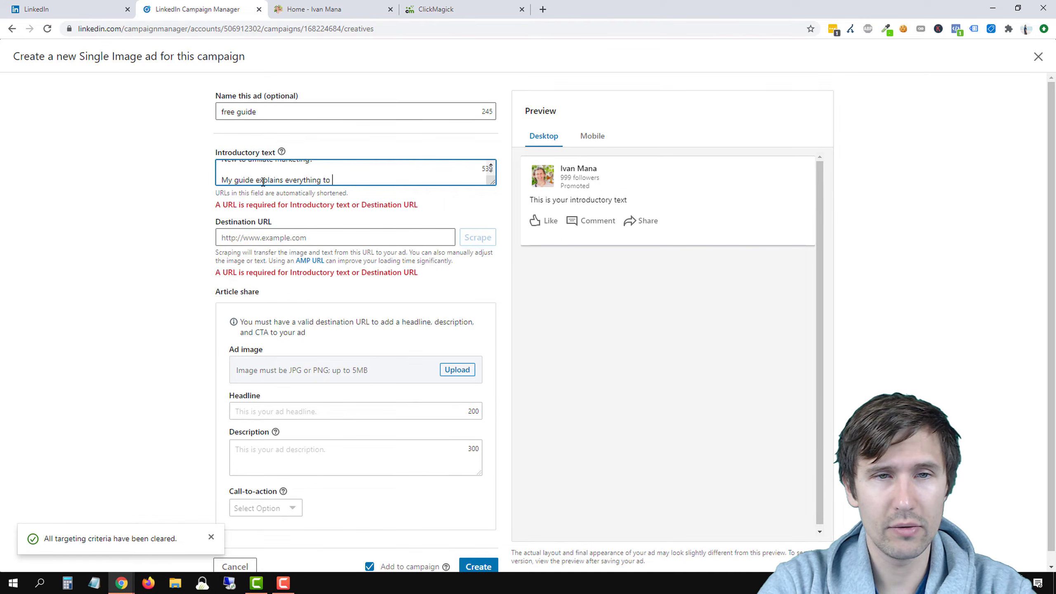
type("you in thorough d")
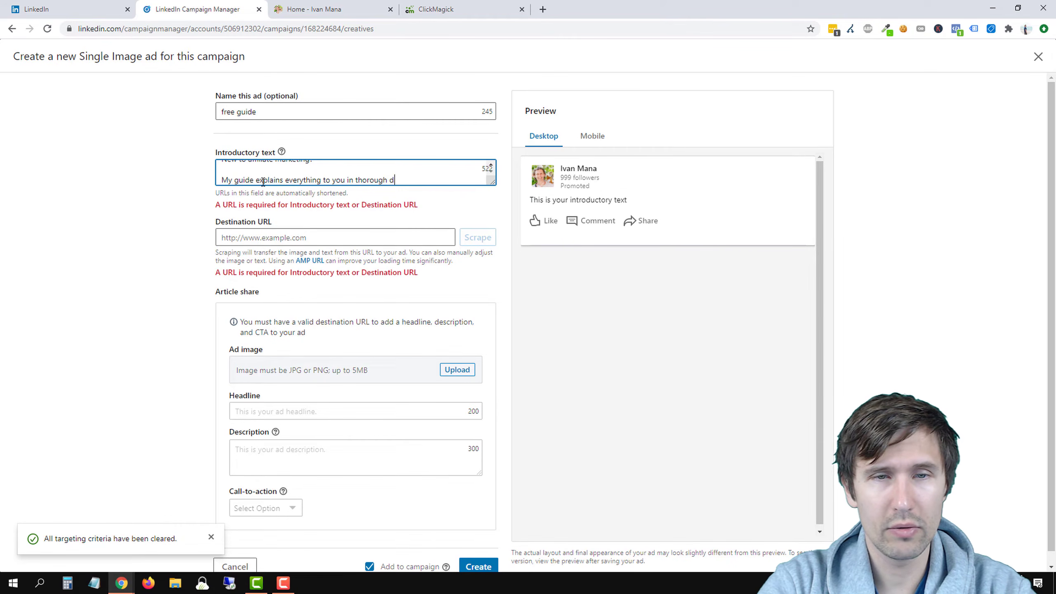
type("etail from st")
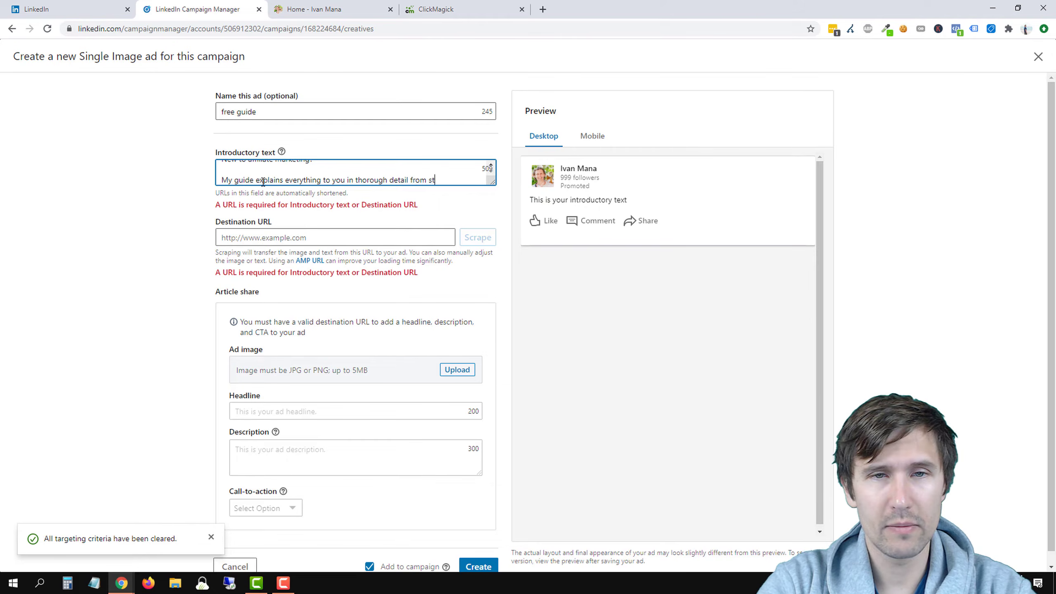
type("art to finish.")
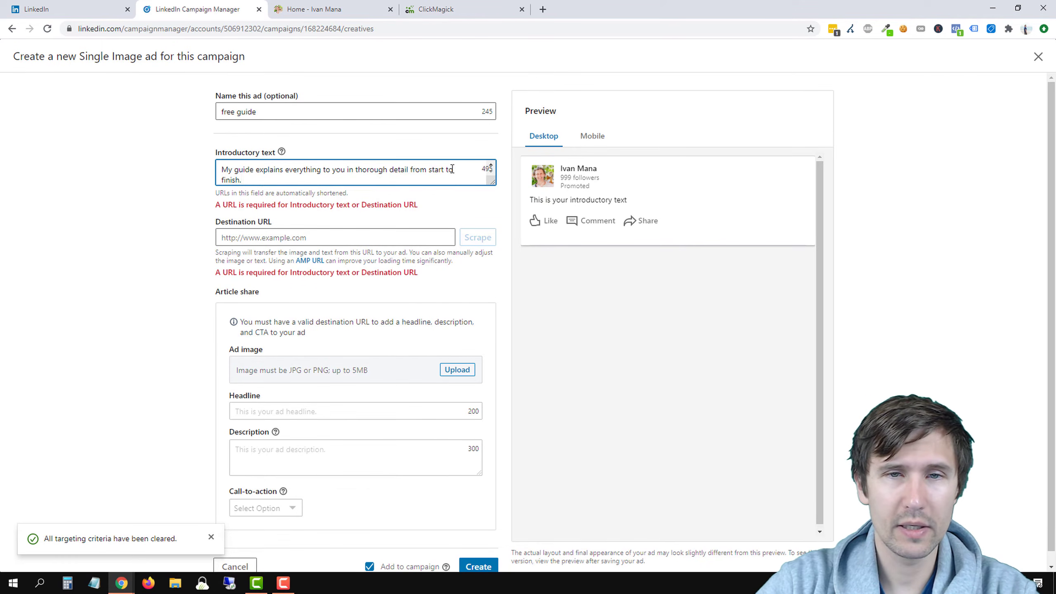
Enlarge the introductory text box, and add "You will learn:" with the list items "what affiliate marketing is" and "how to select a winning product".
left_click(491, 184)
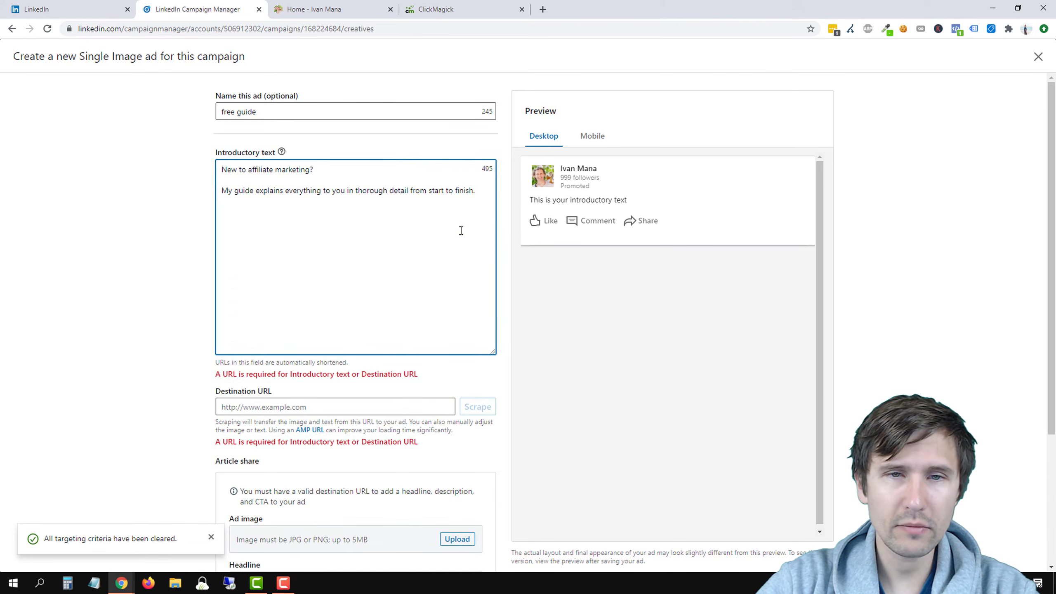
left_click(385, 216)
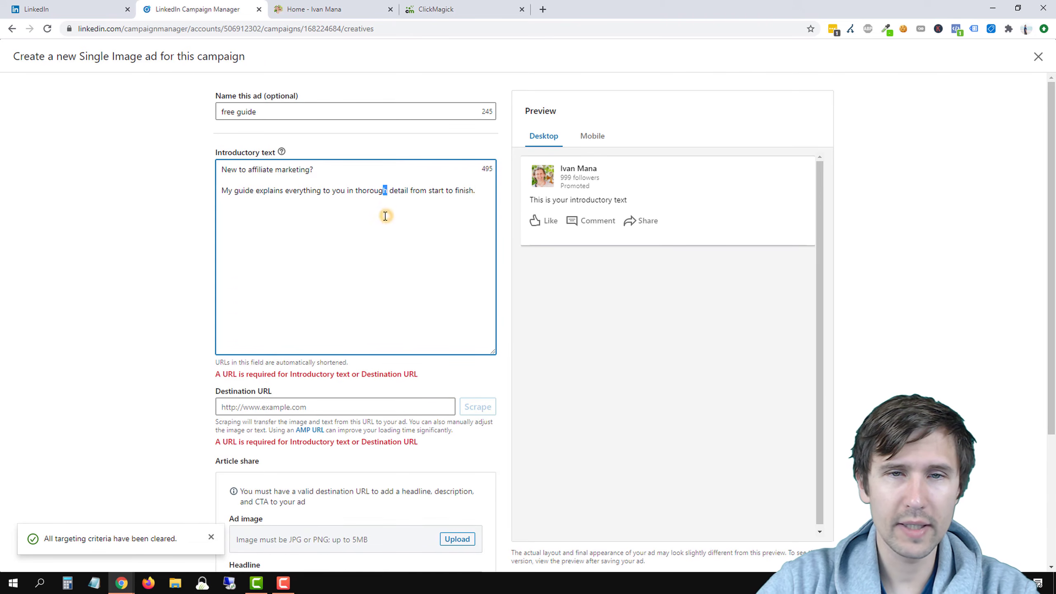
left_click(492, 192)
key("Return")
key("Return")
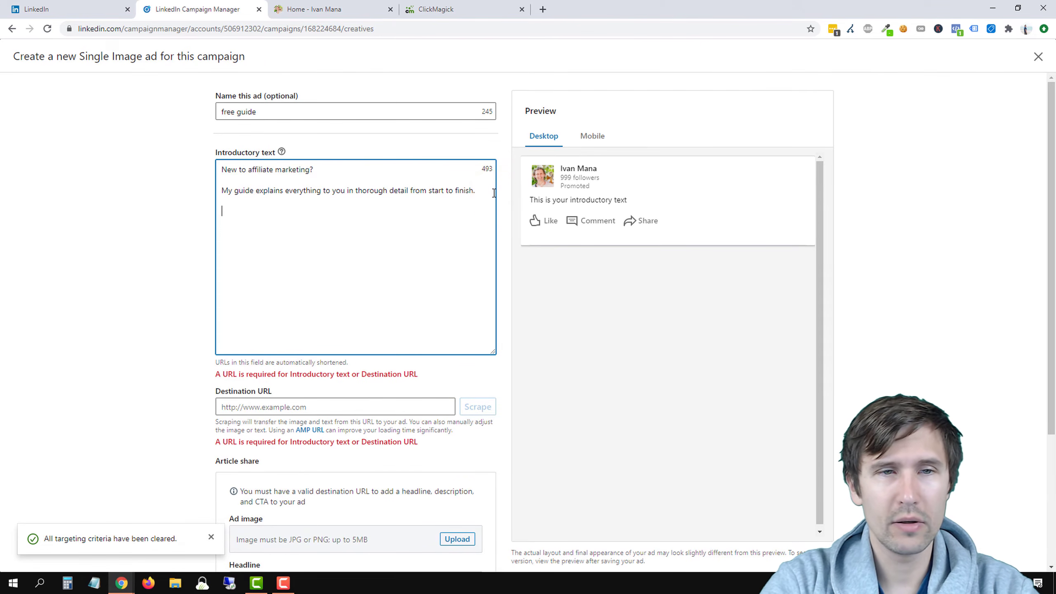
type("You will learn:")
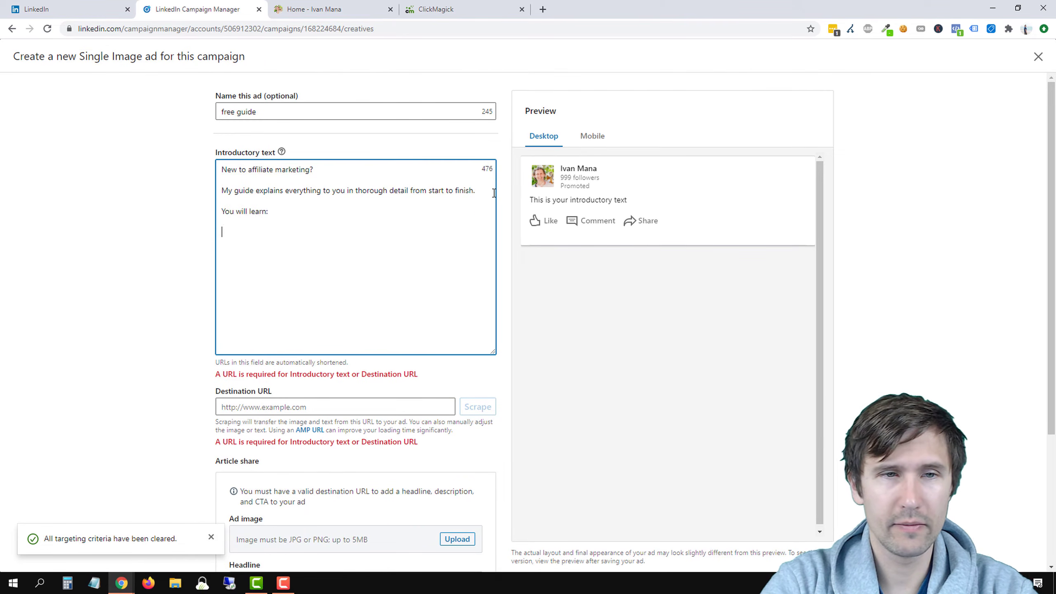
key("Return")
key("Return")
type("- what af")
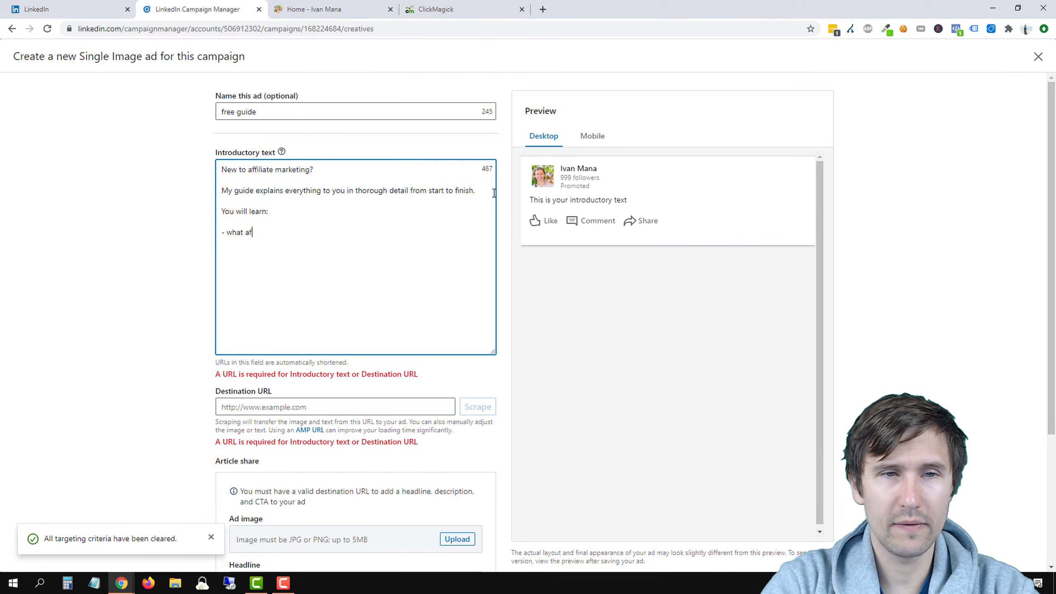
type("filiate marketing is ")
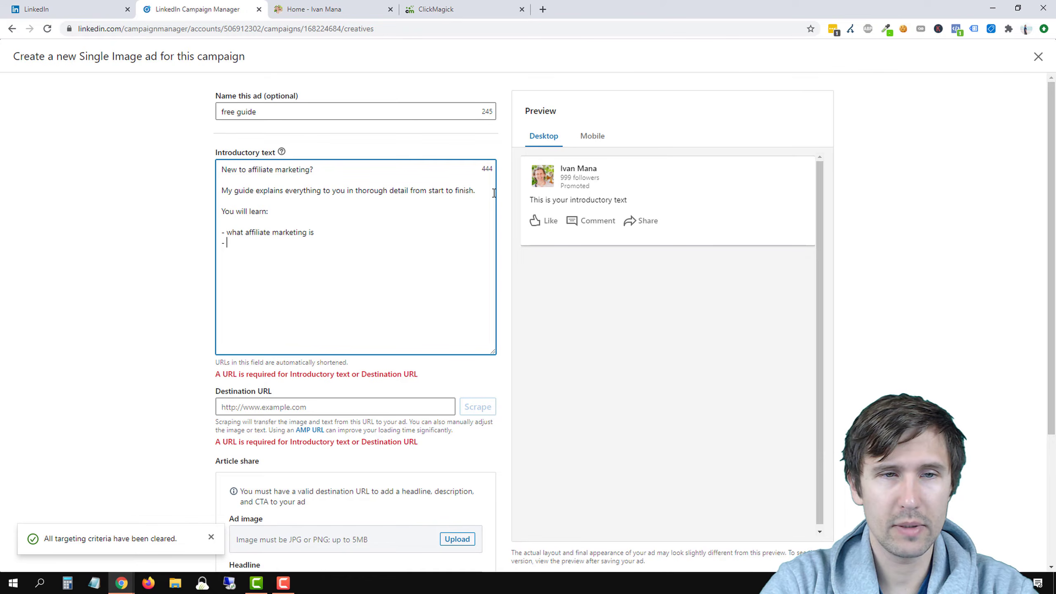
type("- how to sele")
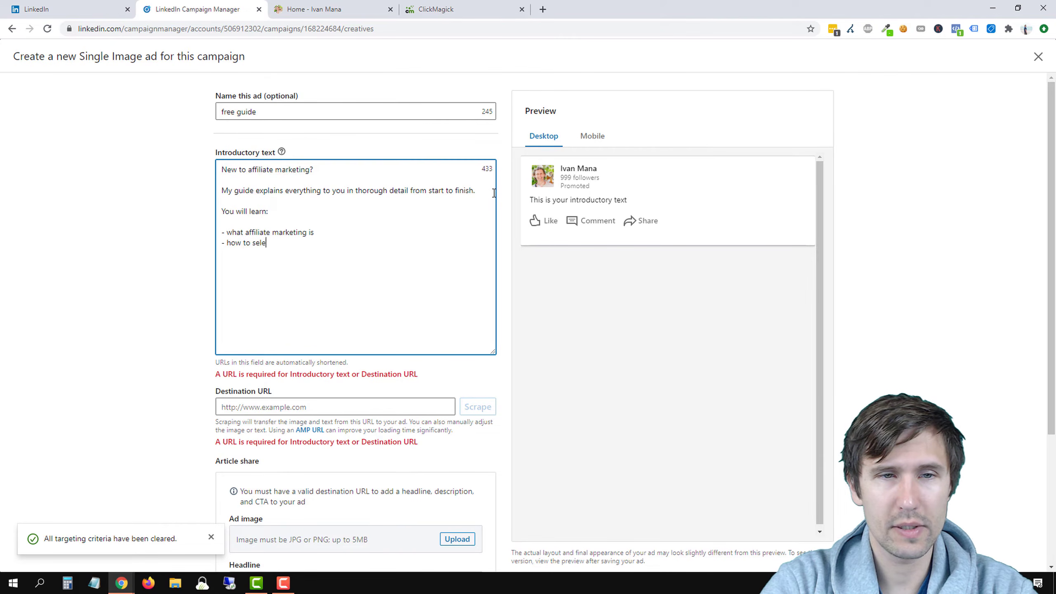
type("ct a win")
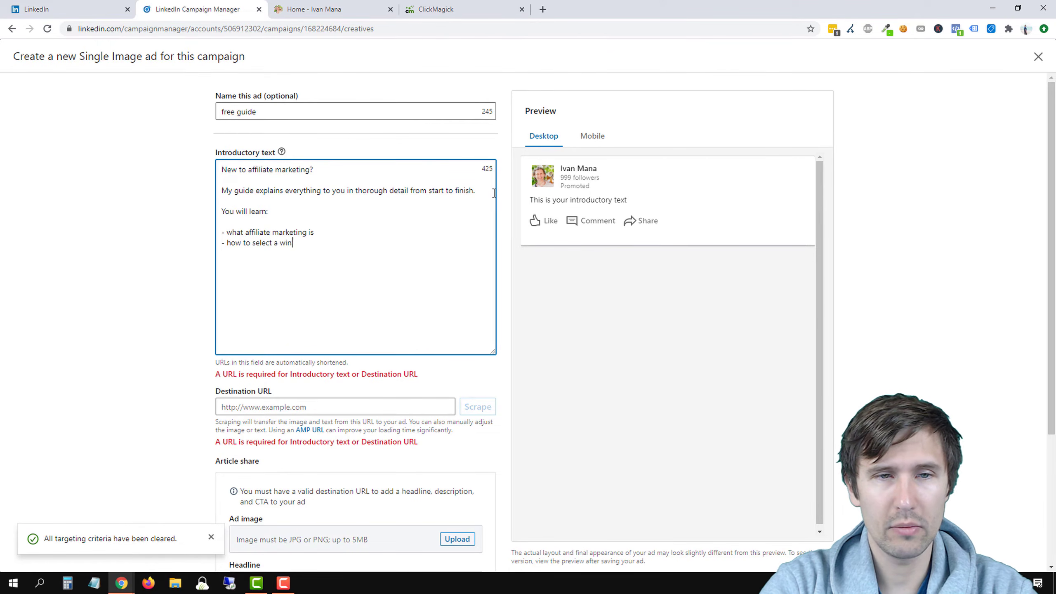
type("ning product - ")
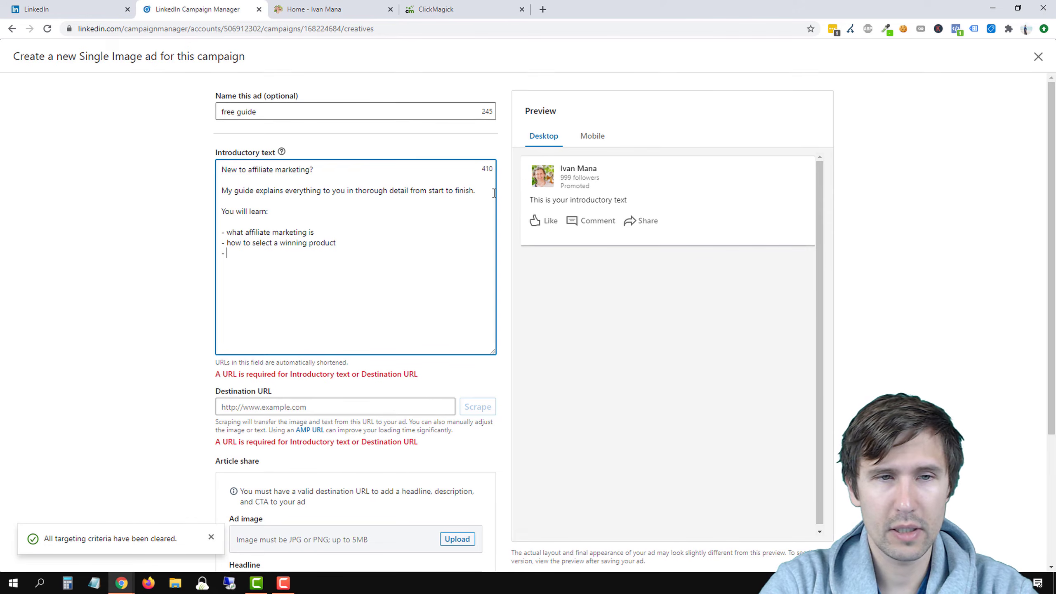
Add the list items "how to create your landing page", "how to set up your autoresponder", "how to set up tracking" and "how to win".
type("how to create your ")
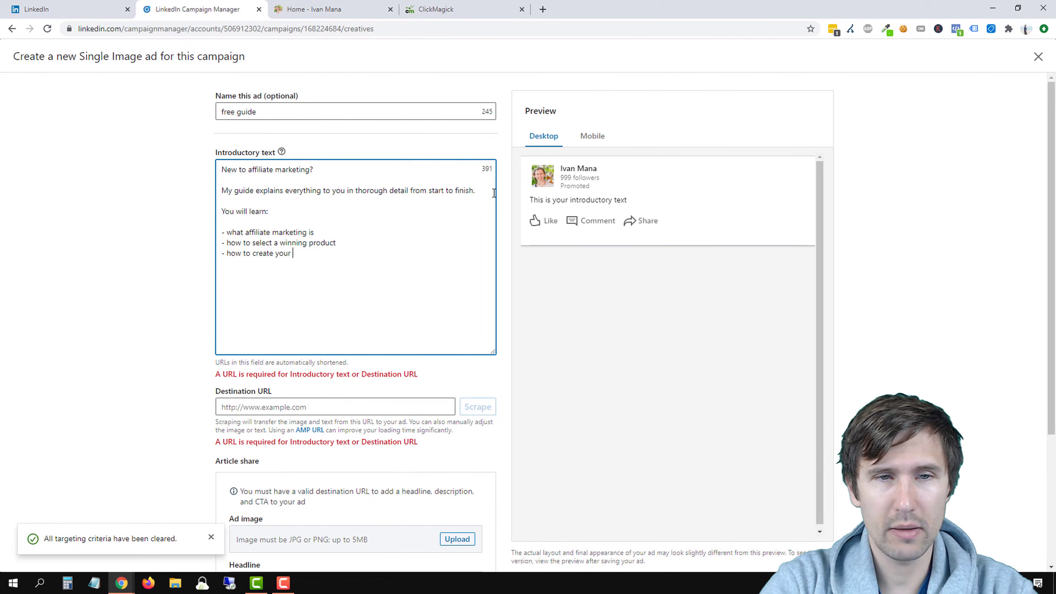
type("landing page")
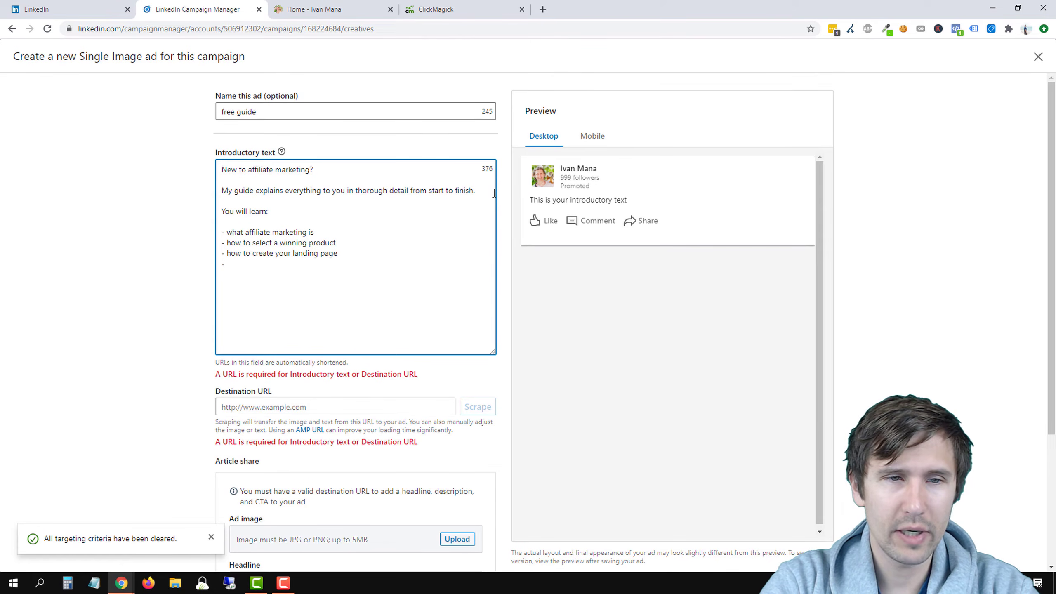
type("how to ")
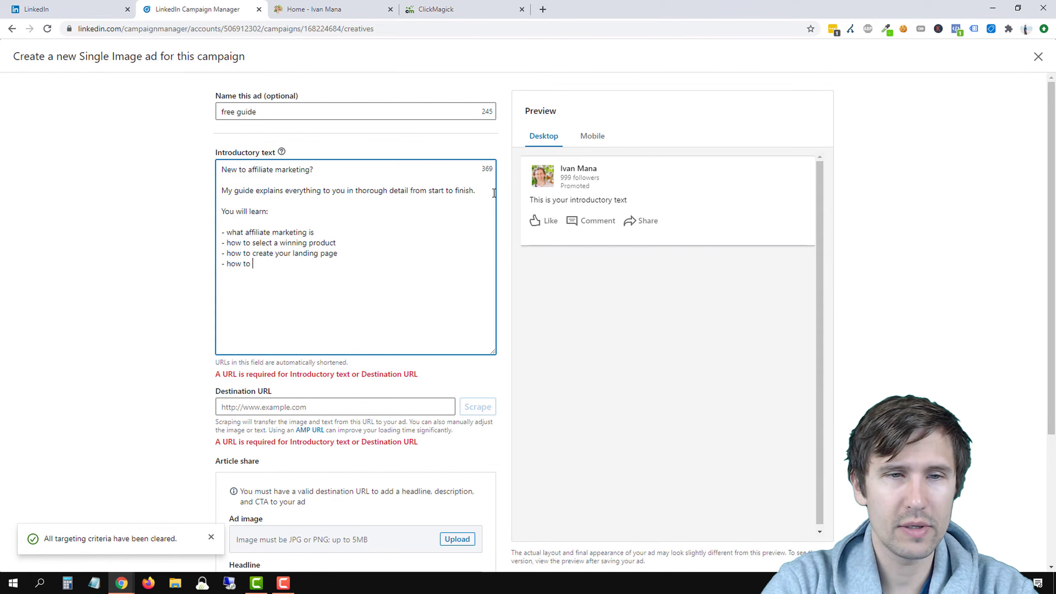
type("set up your autoresponde")
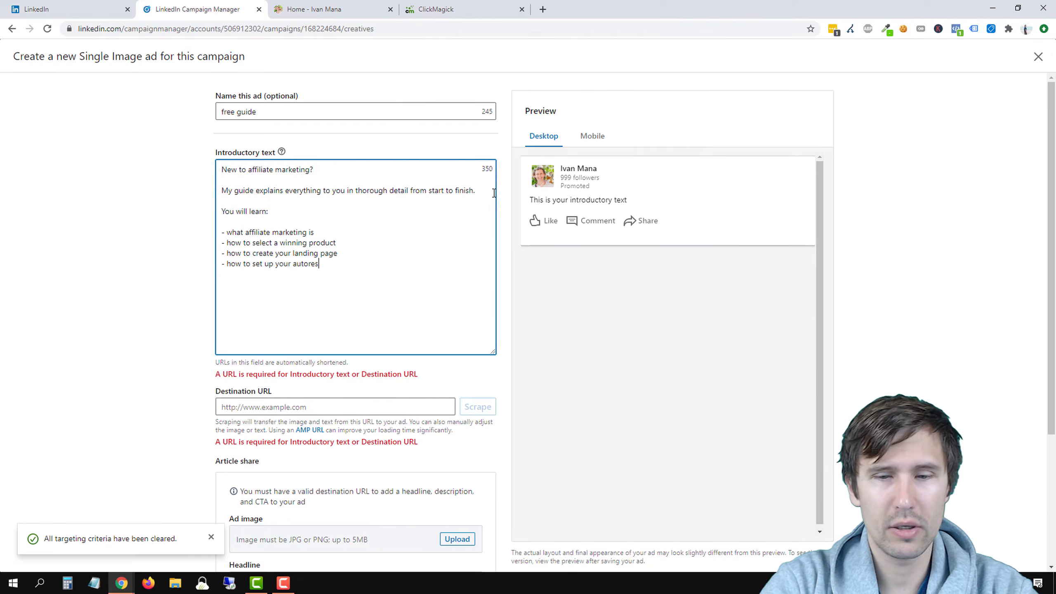
type("ow to set up tracking")
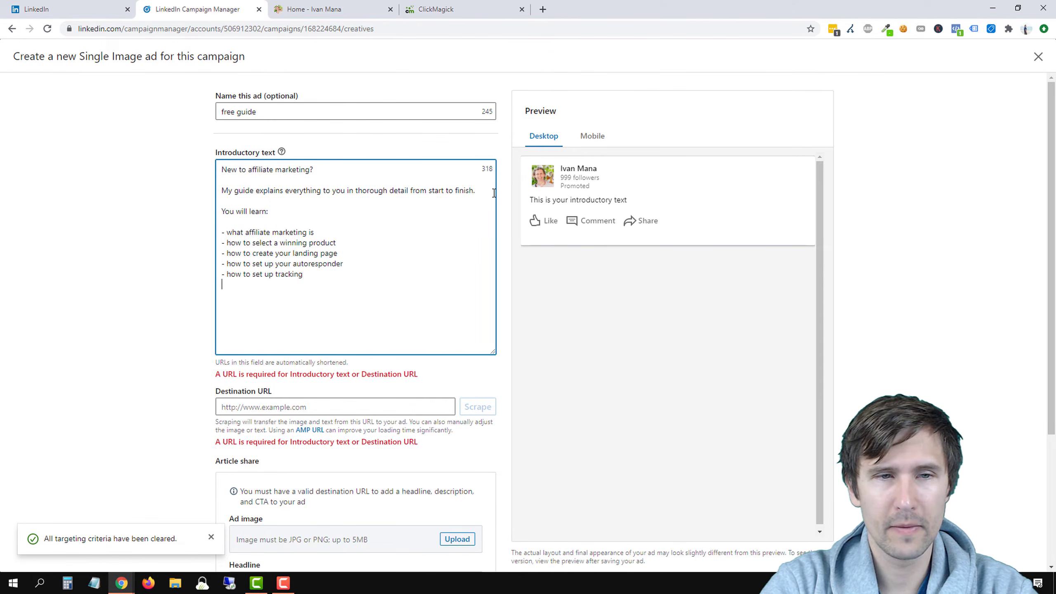
type(" - how to win")
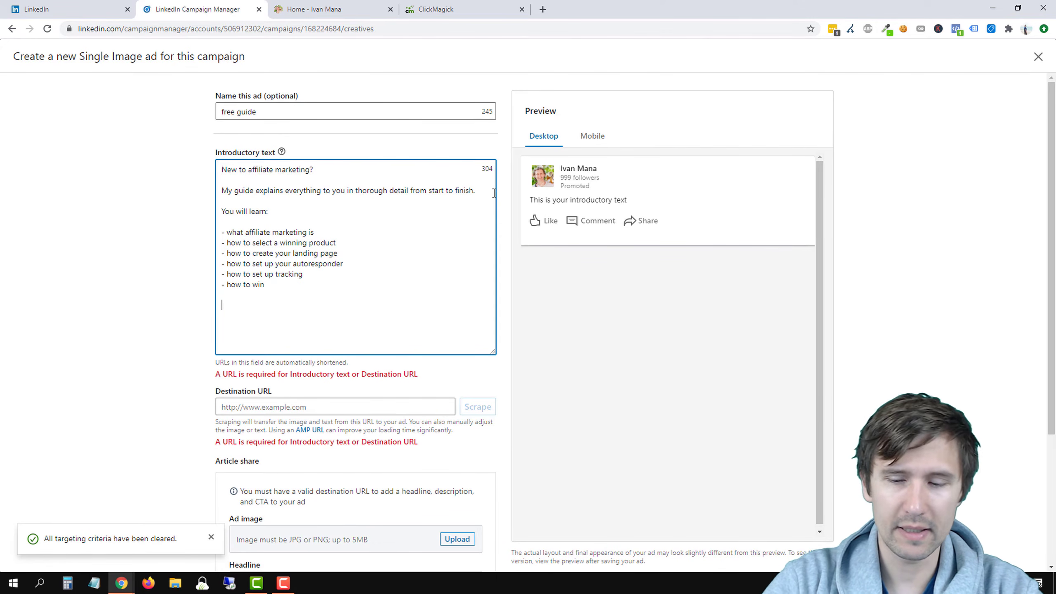
Try inserting a green check mark emoji below the list in the introductory text, and delete it.
key("super+period")
key("Right")
key("Return")
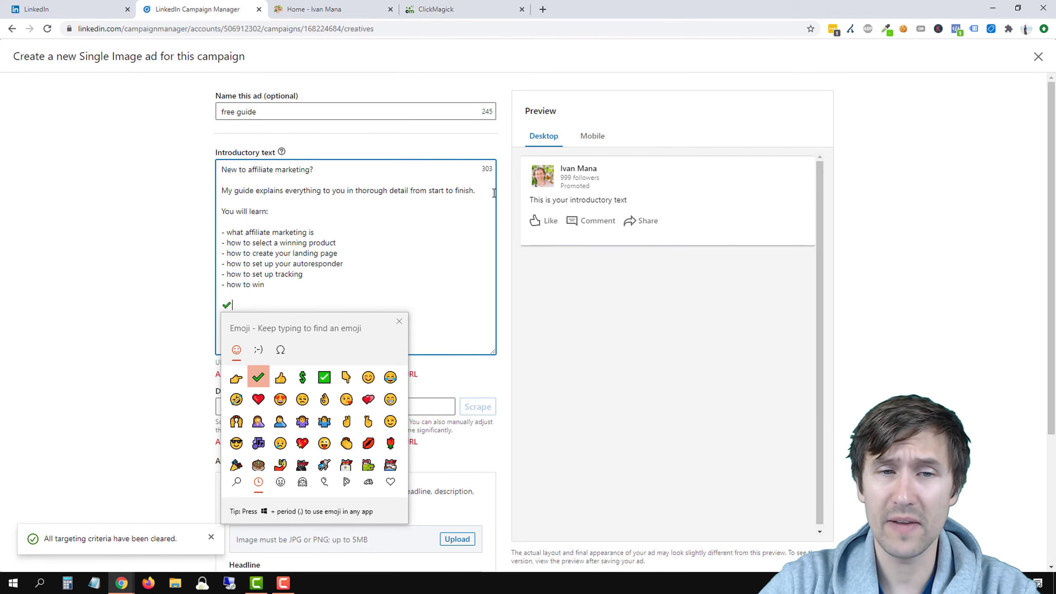
left_click(399, 321)
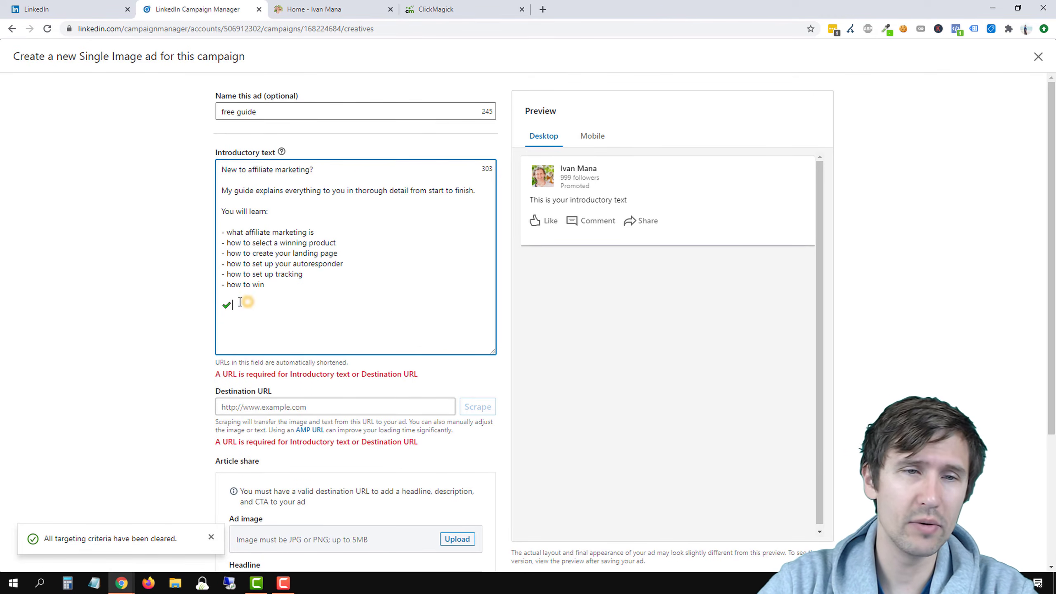
double_click(249, 302)
key("BackSpace")
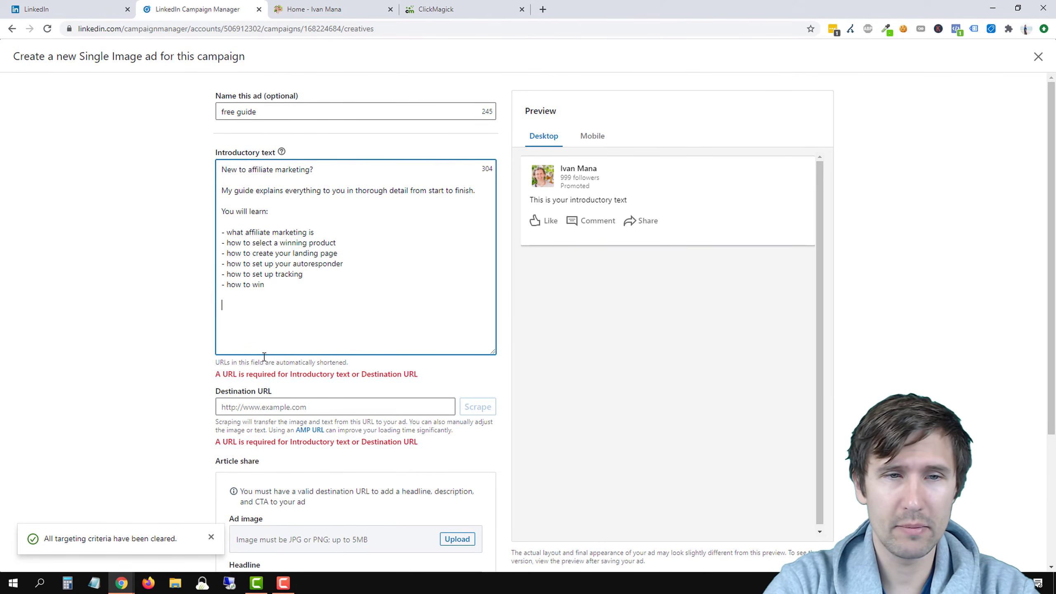
End the introductory text with the line "Simply sign up below and get instant access to your guide!".
type("Simply sign")
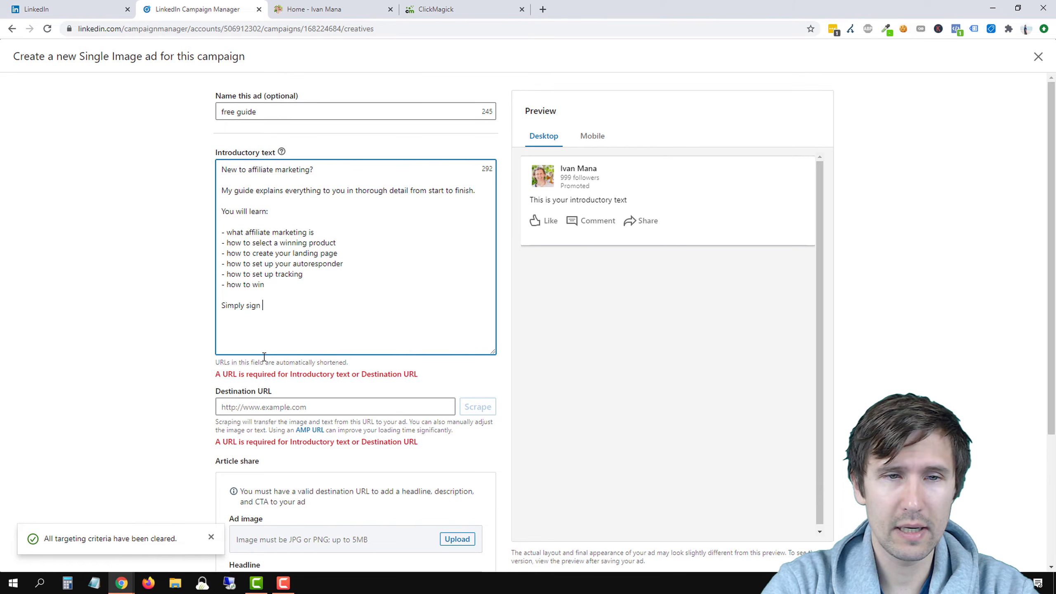
type(" up below ")
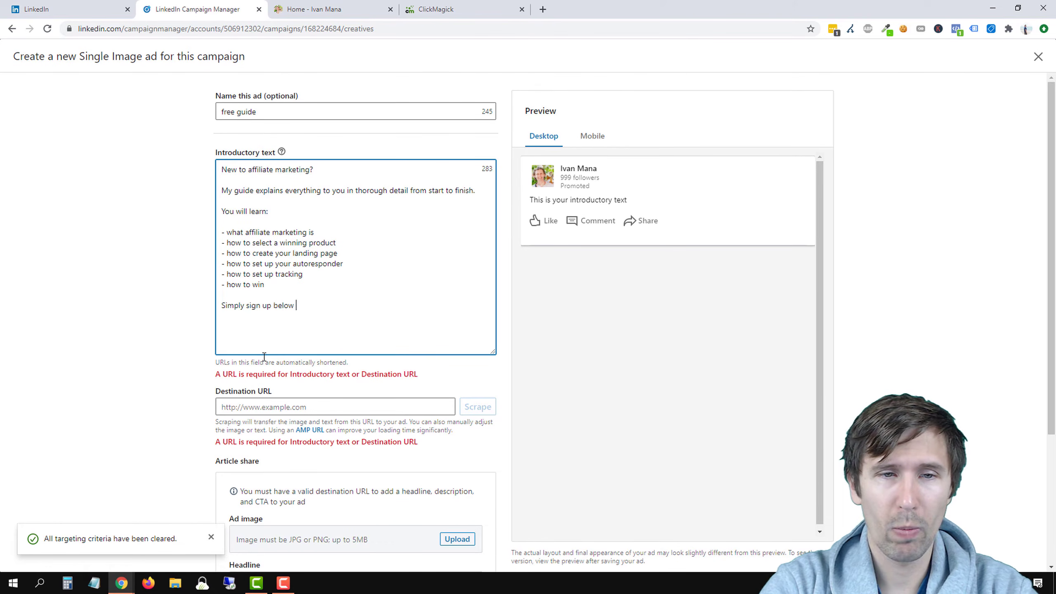
type("and get instant ")
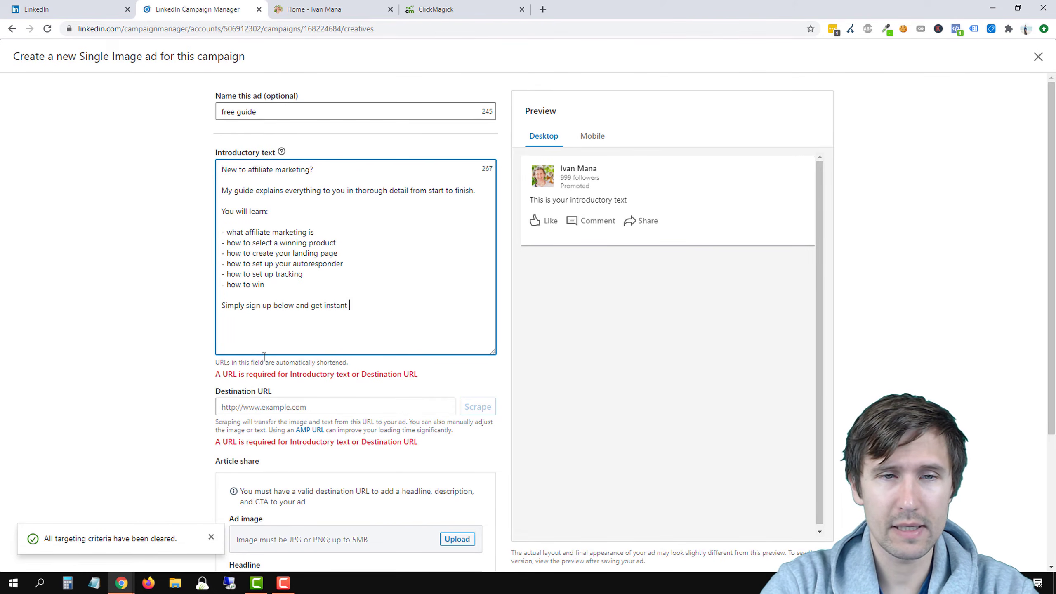
type("access to your guide!")
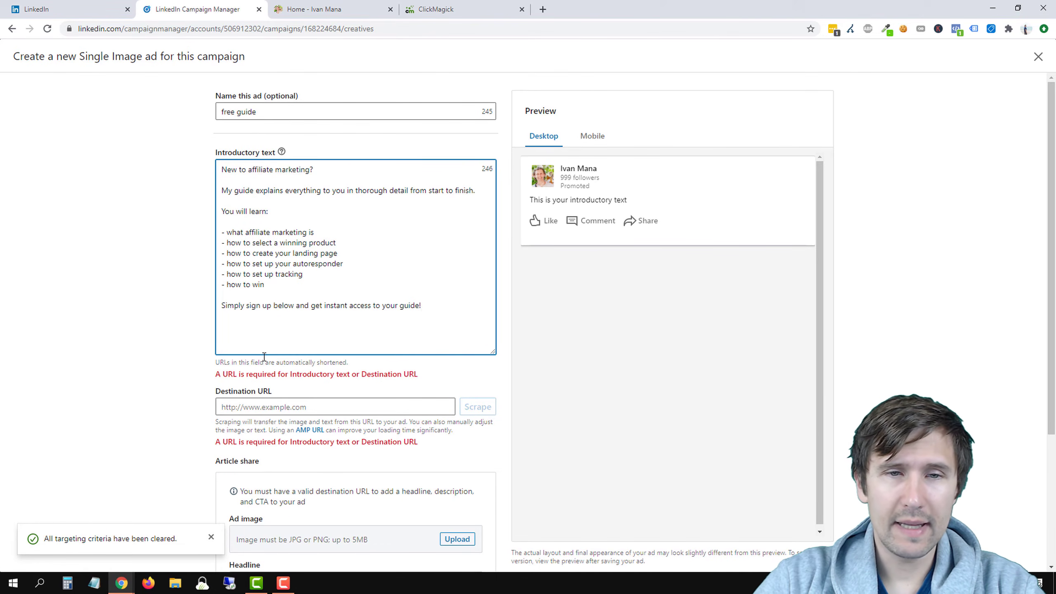
left_click(161, 313)
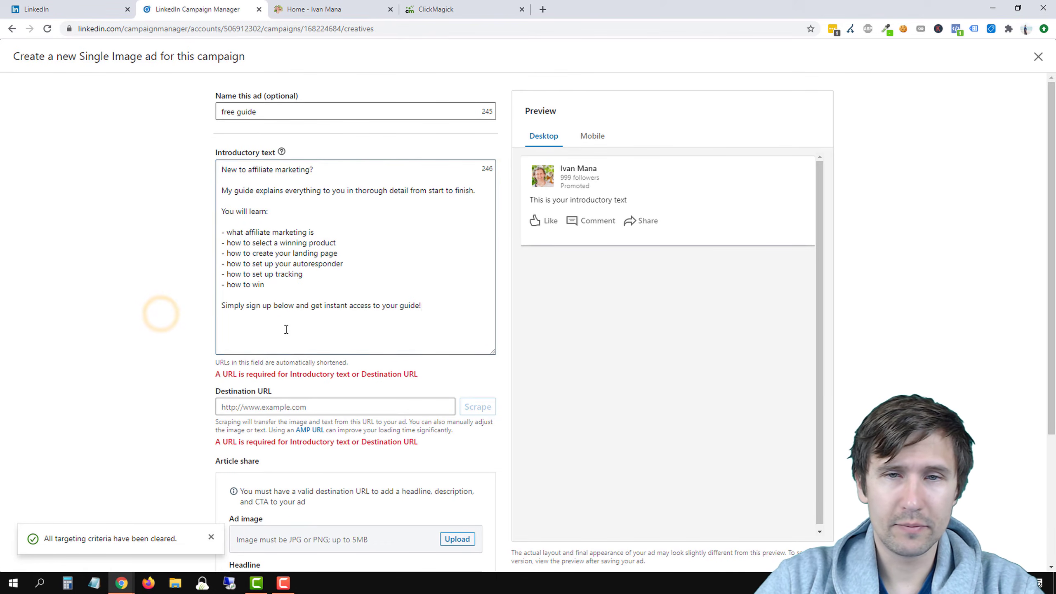
left_click(413, 329)
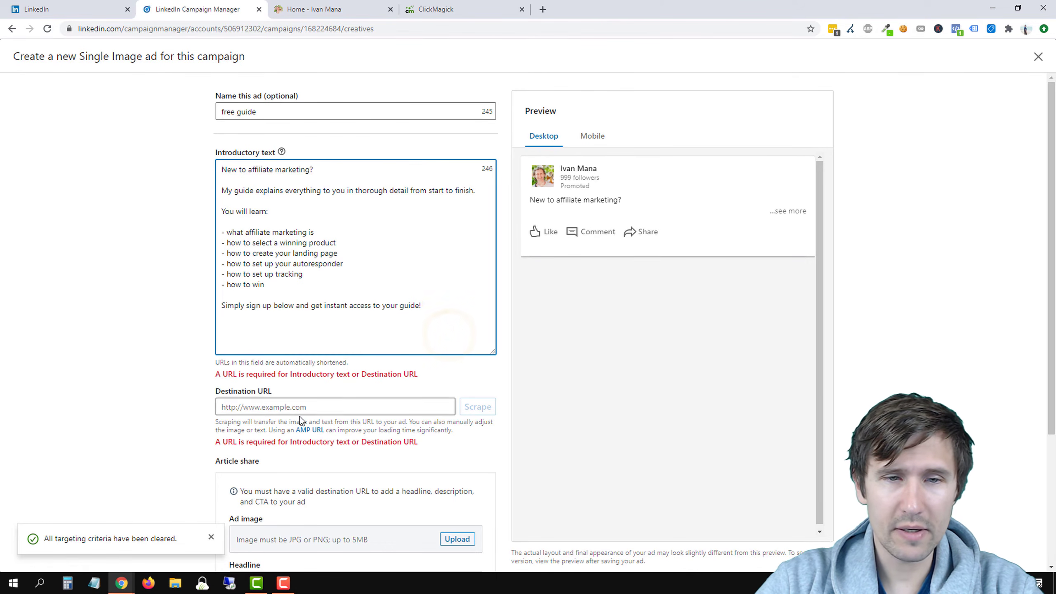
Switch to ClickMagick and open the Campaign URL Builder from the Campaigns page's tools.
left_click(279, 415)
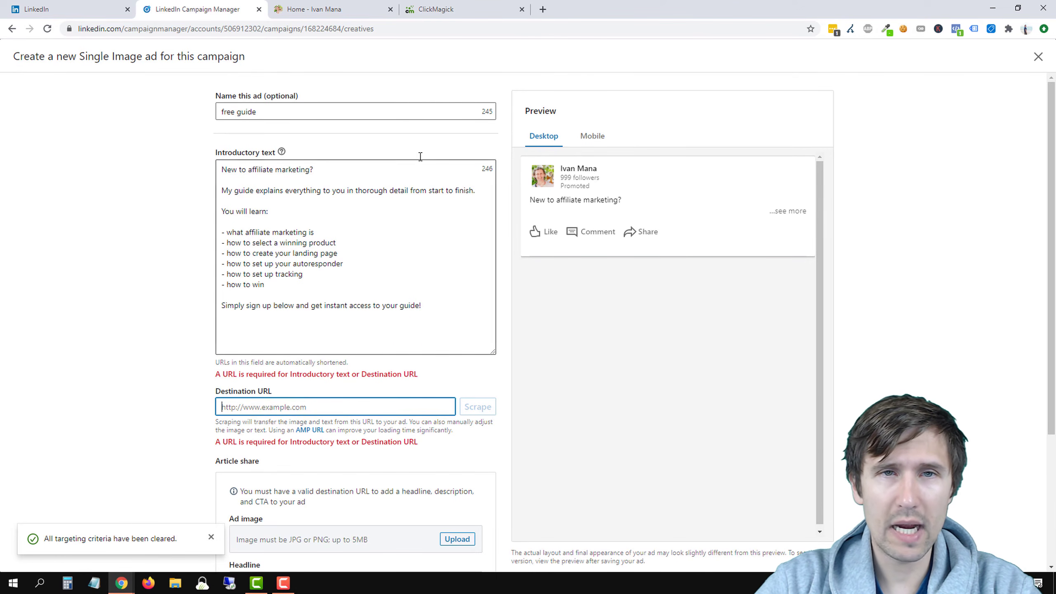
left_click(444, 2)
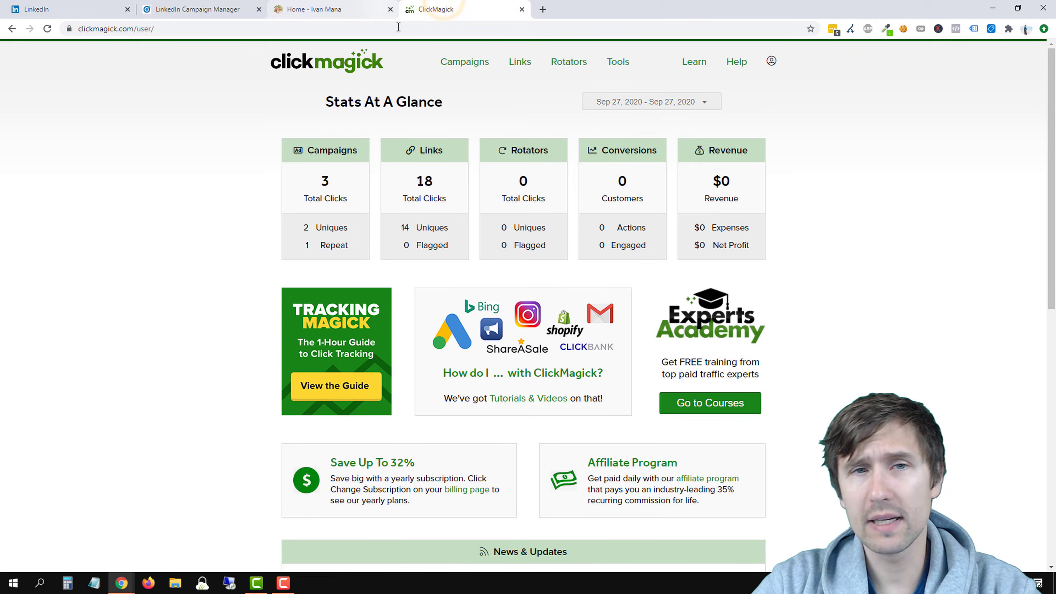
left_click(361, 17)
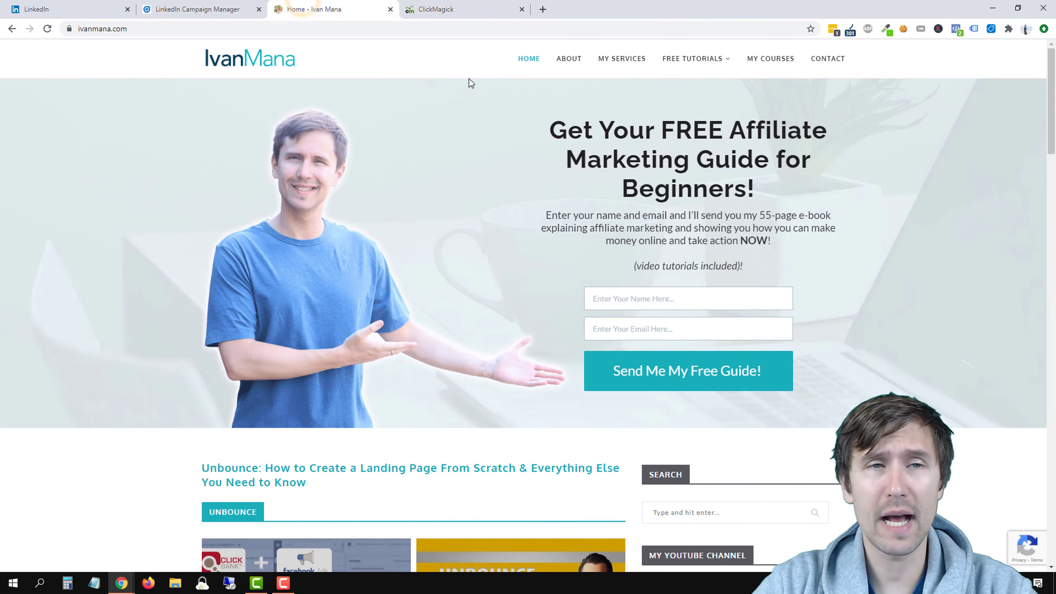
left_click(469, 6)
left_click(467, 65)
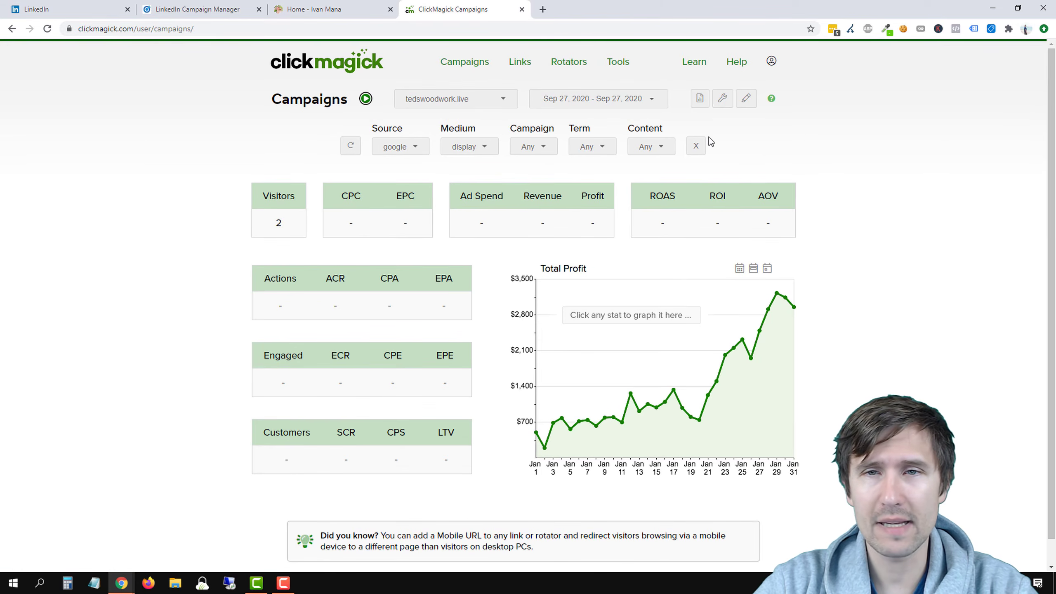
left_click(722, 98)
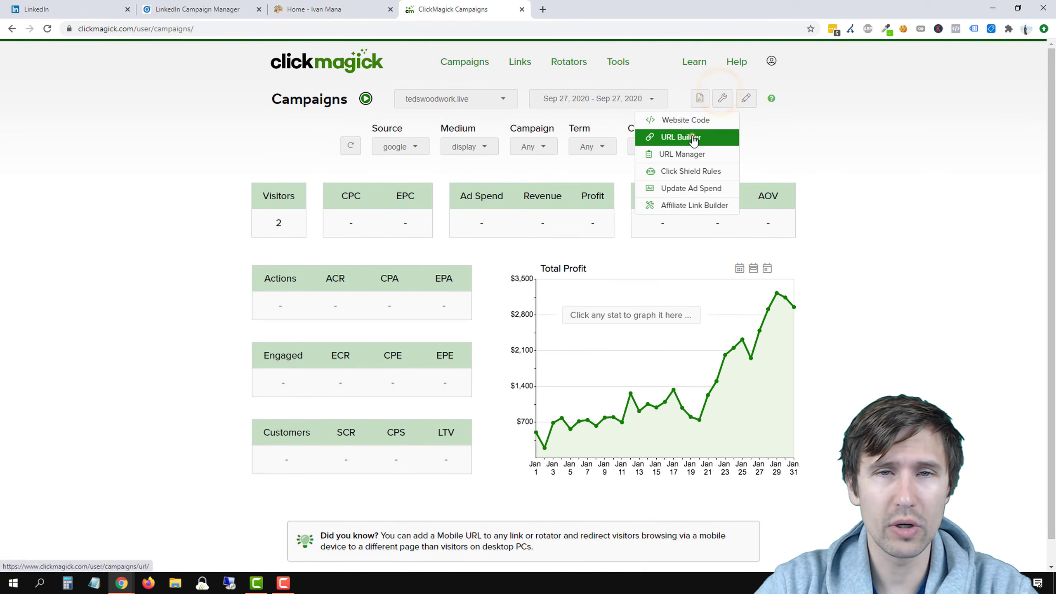
left_click(692, 134)
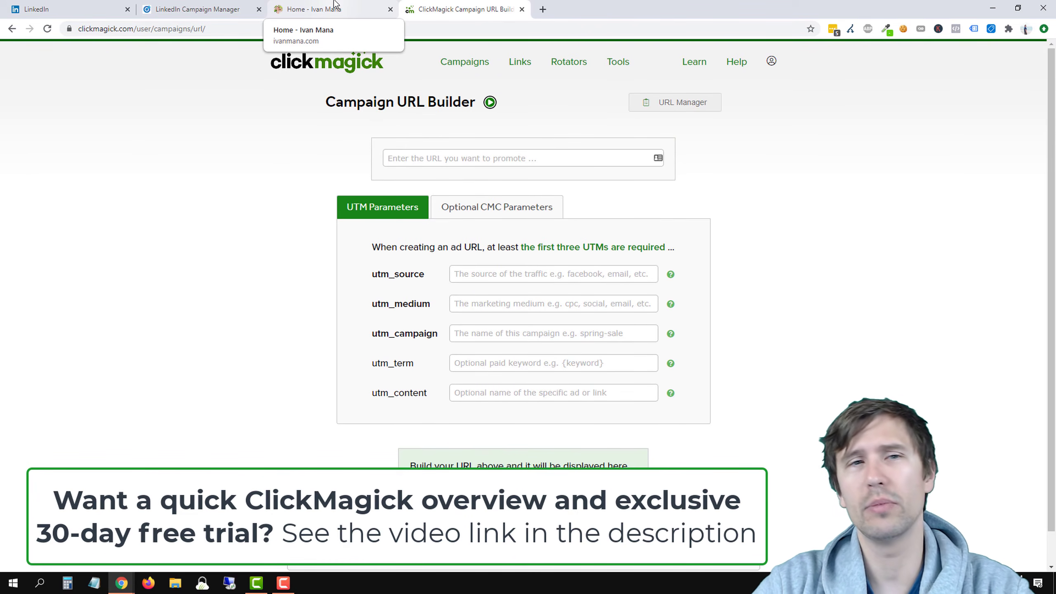
Copy the web address of the free affiliate marketing guide's home page and paste it as the URL to promote in ClickMagick.
left_click(335, 5)
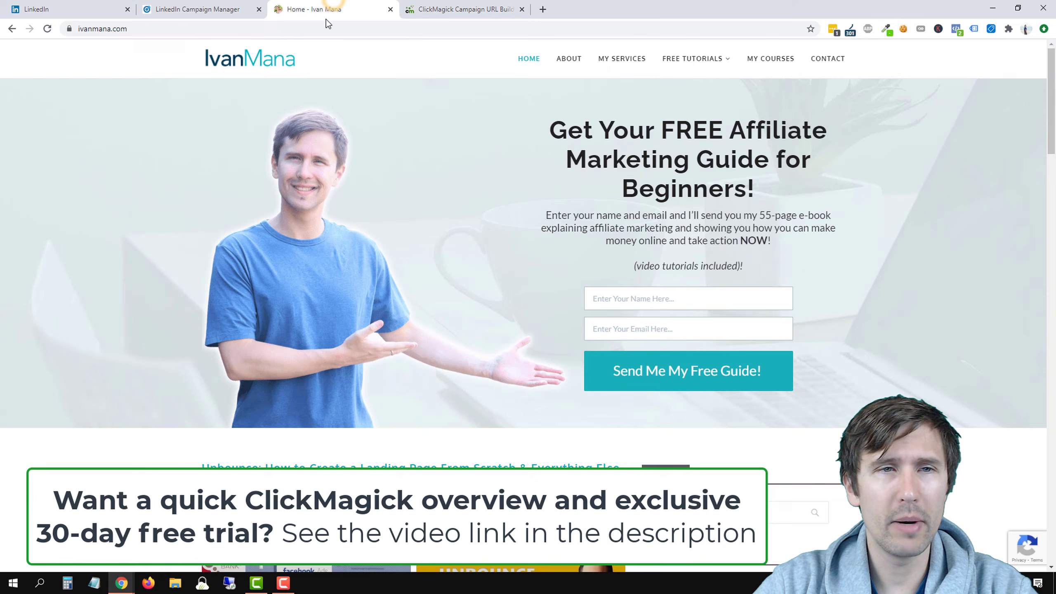
left_click(175, 28)
right_click(178, 26)
left_click(213, 85)
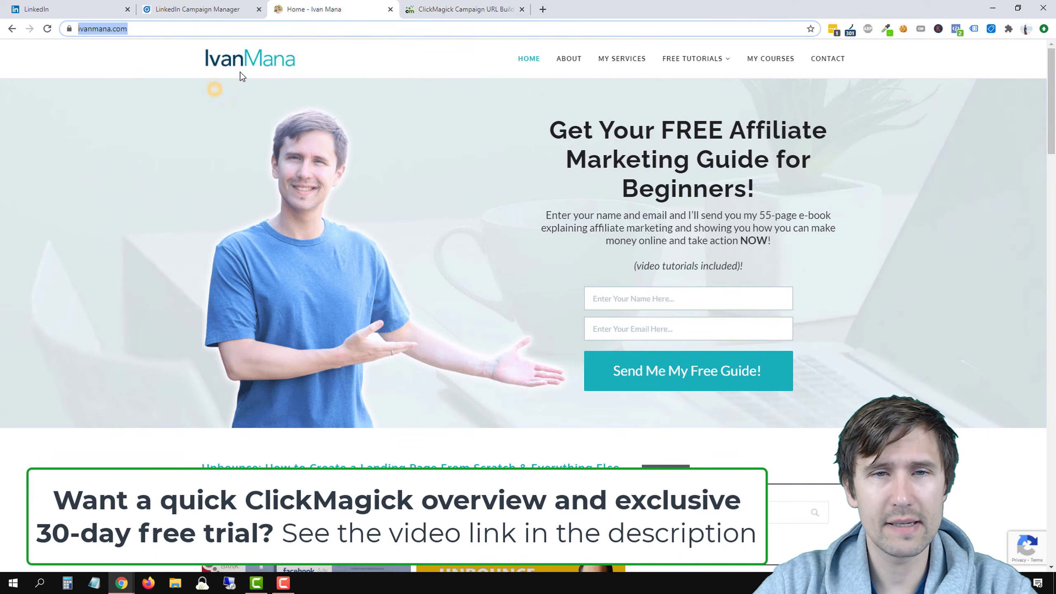
left_click(453, 9)
left_click(467, 157)
right_click(464, 162)
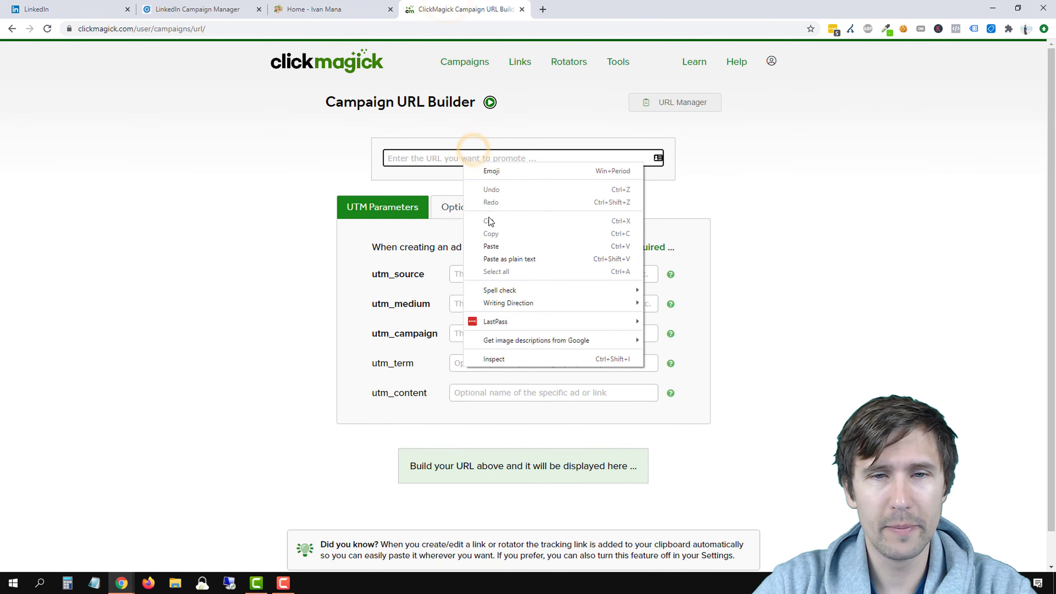
left_click(494, 247)
Set the utm_source parameter of the campaign URL to "linkedin".
left_click(475, 275)
type("linkedin")
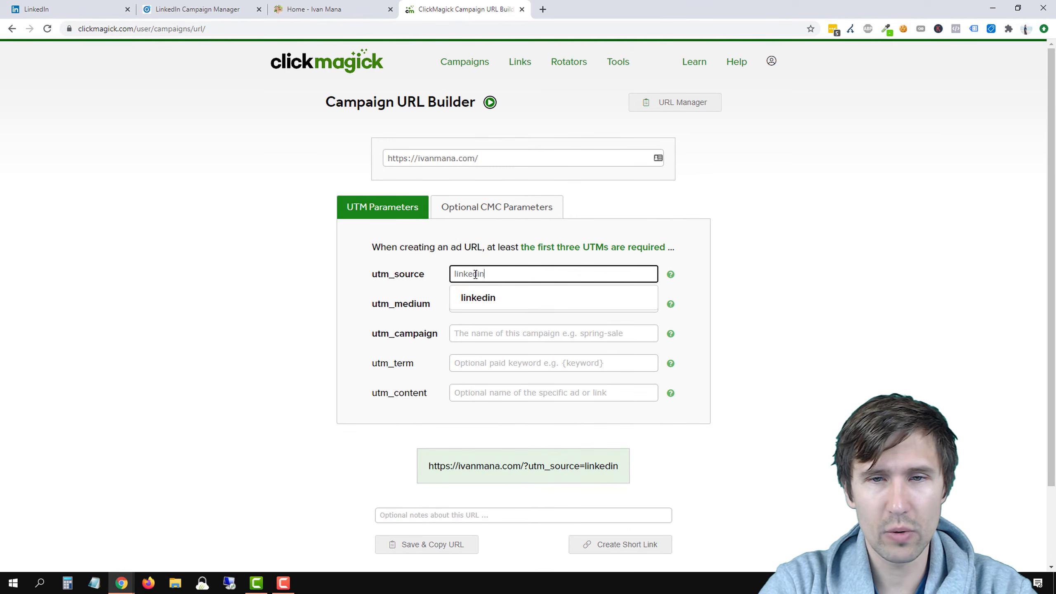
key("Tab")
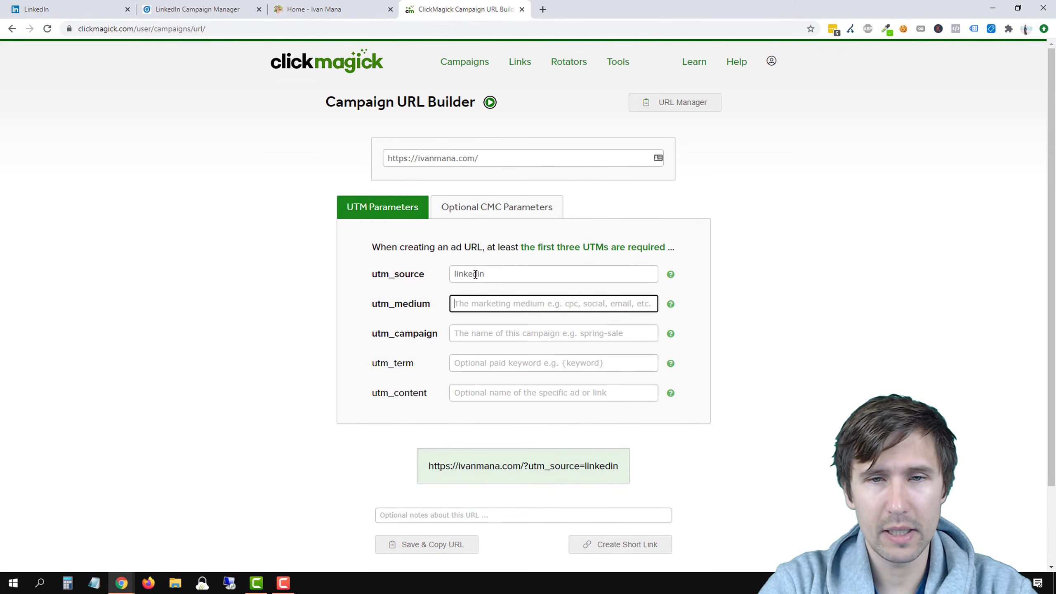
type("cpc")
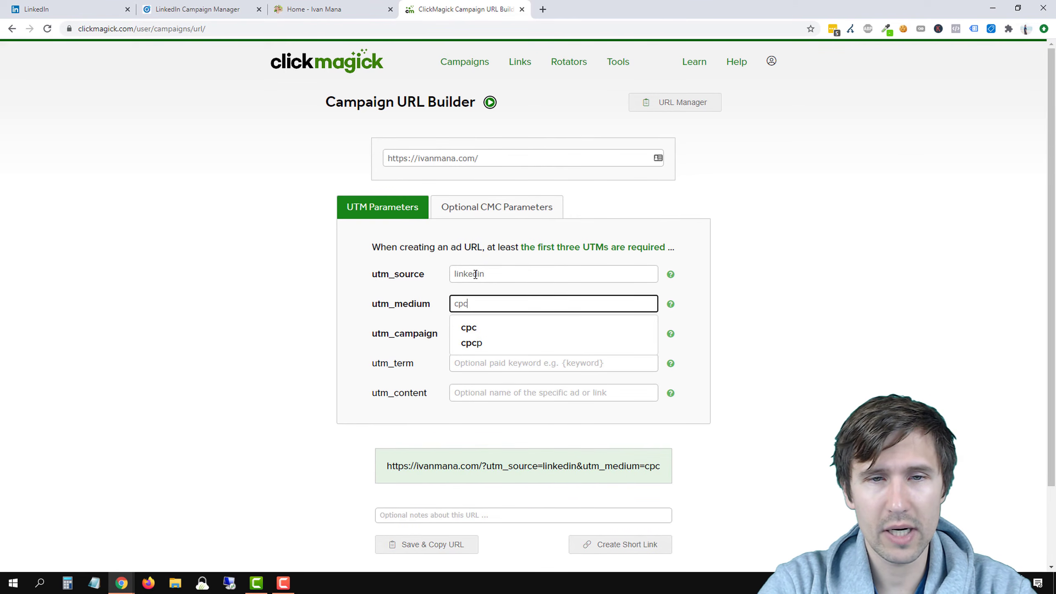
key("BackSpace")
key("BackSpace")
key("BackSpace")
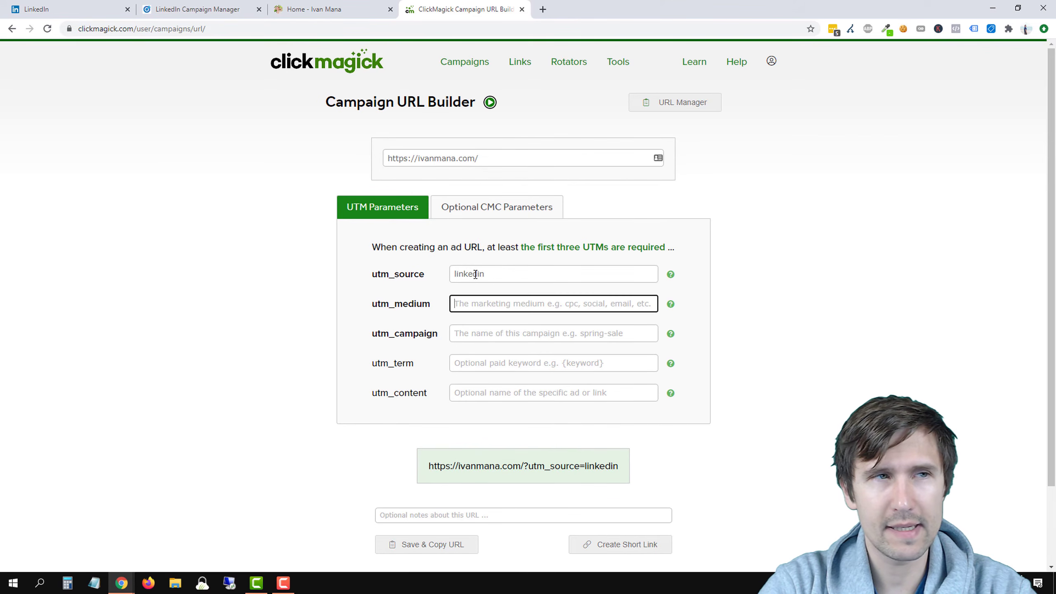
Set utm_medium to "singleimage" and utm_campaign to "freeguide" for the campaign URL.
type("singleimage")
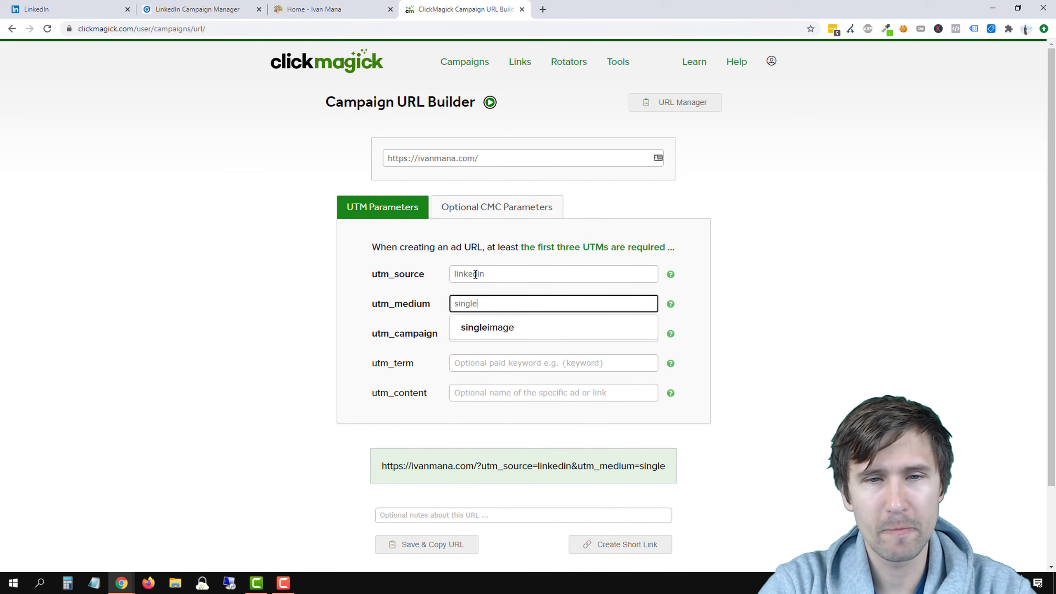
key("Tab")
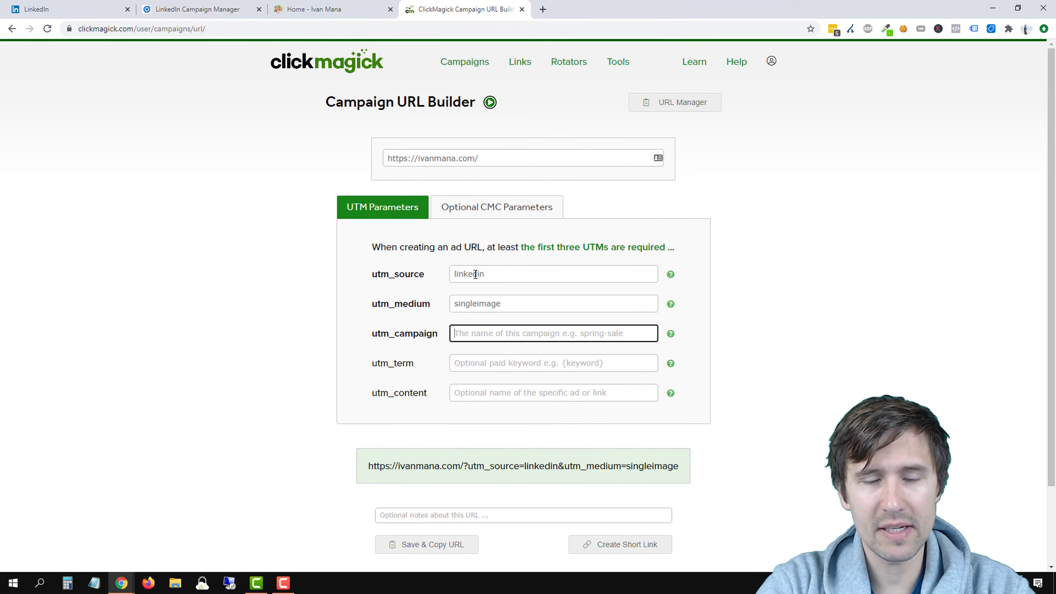
type("freeguide")
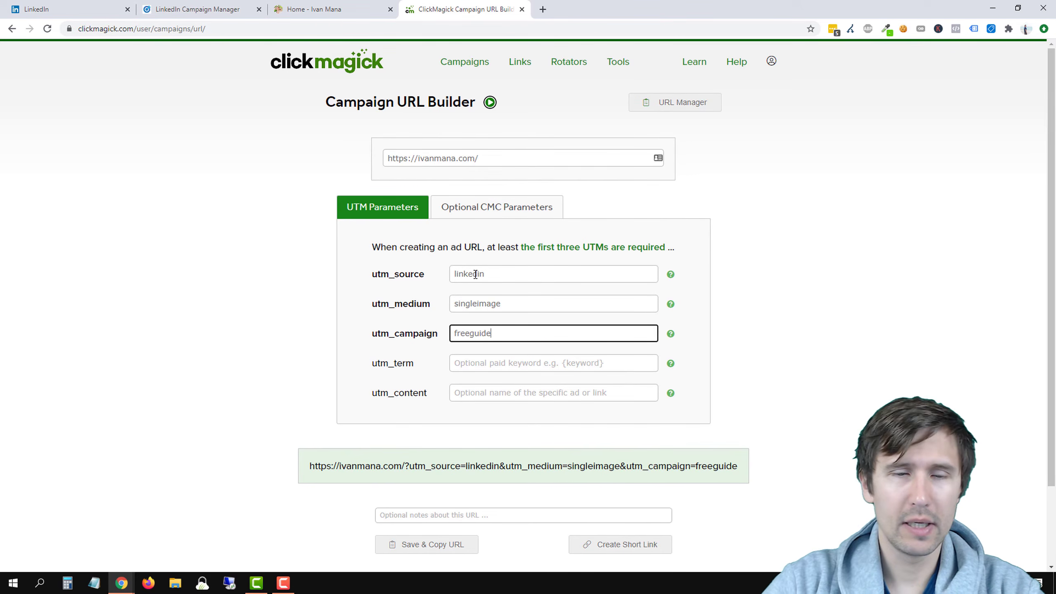
key("Tab")
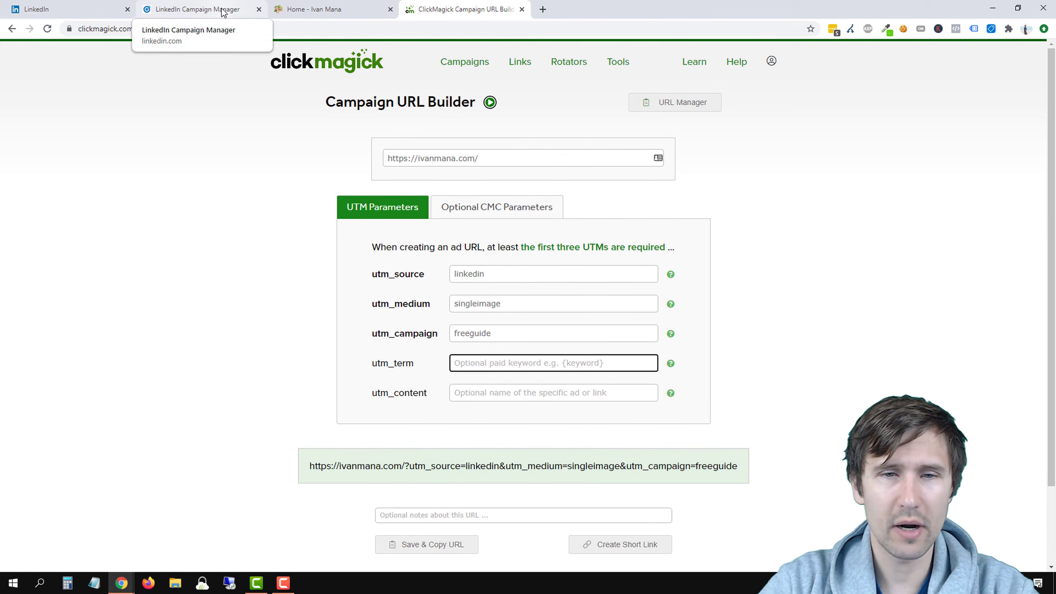
Set the utm_term parameter of the campaign URL to "marketingandadv".
left_click(486, 361)
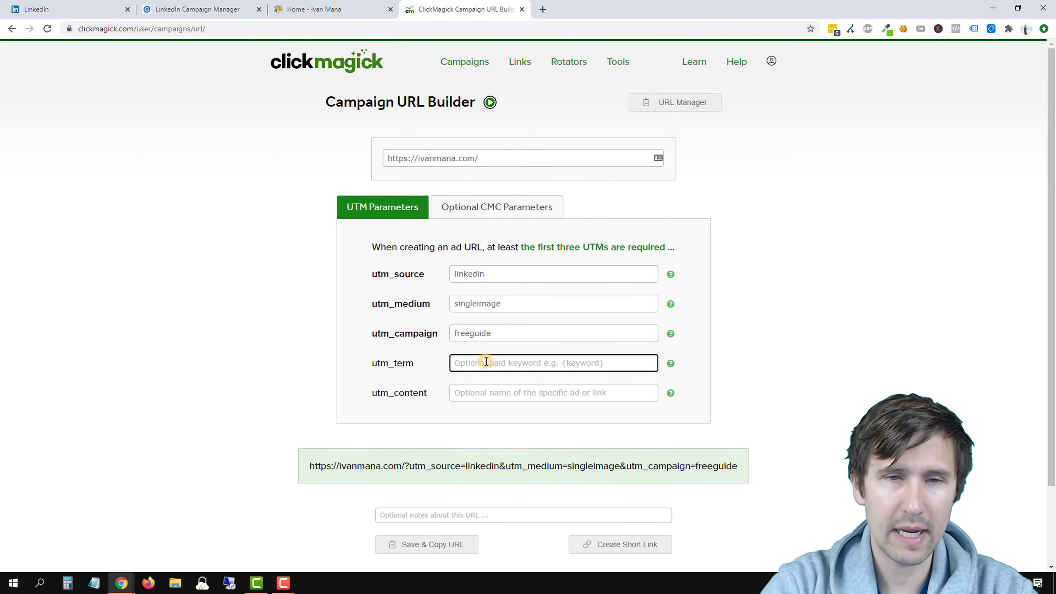
type("mk")
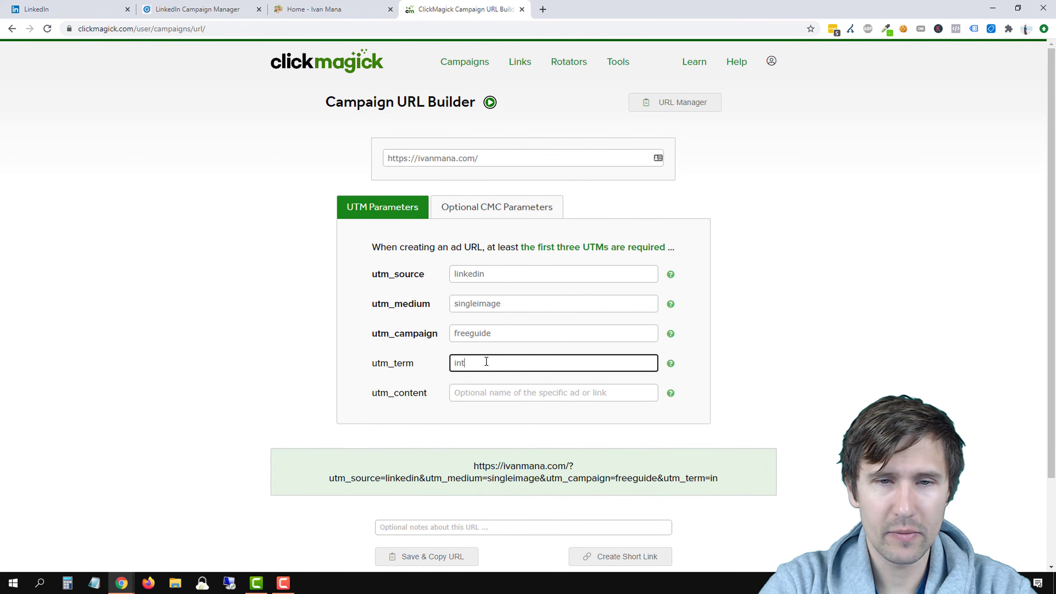
key("BackSpace")
key("BackSpace")
type("marketingandadv")
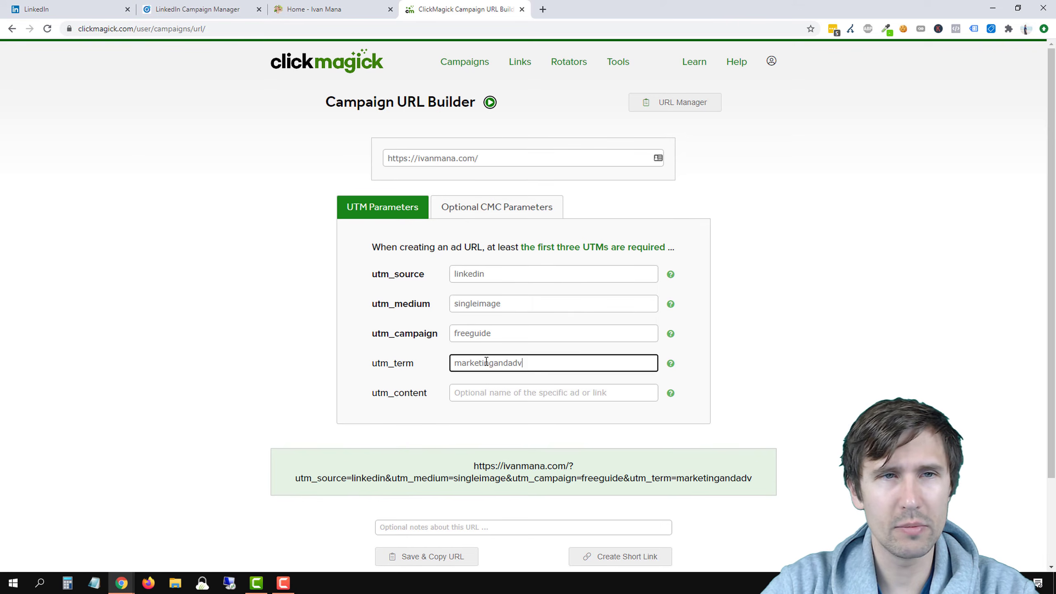
left_click(240, 9)
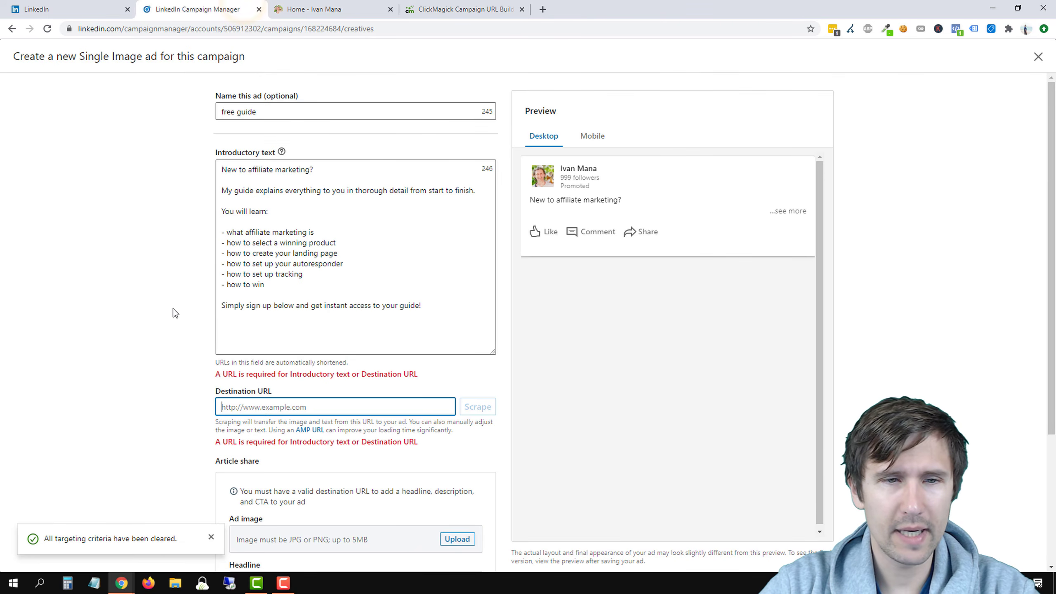
scroll(173, 308, "down", 4)
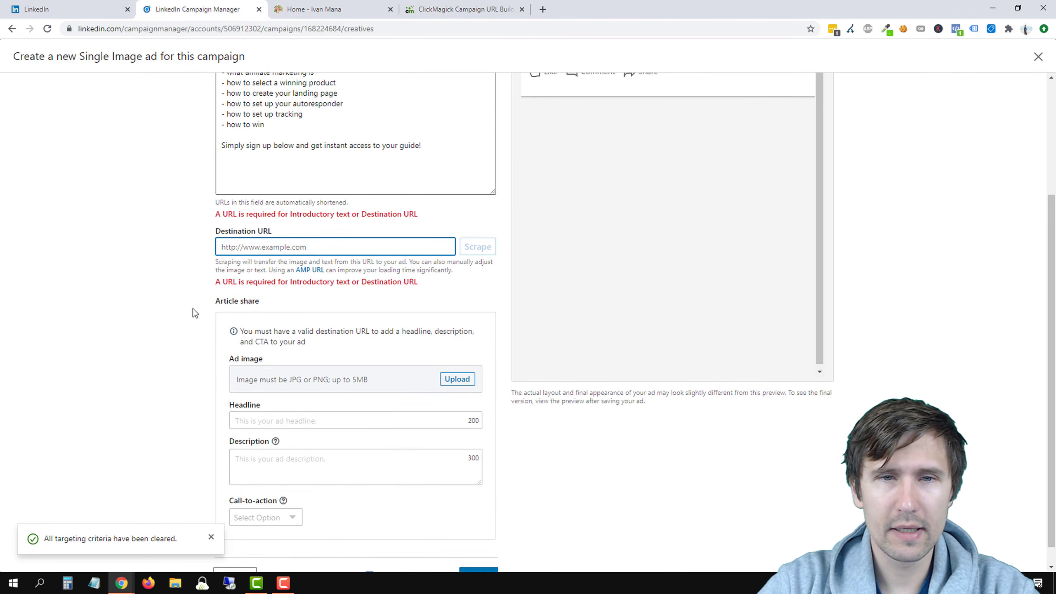
scroll(193, 308, "up", 4)
Save and copy the built tracking URL in ClickMagick, and paste it as the destination URL of the LinkedIn ad.
left_click(462, 9)
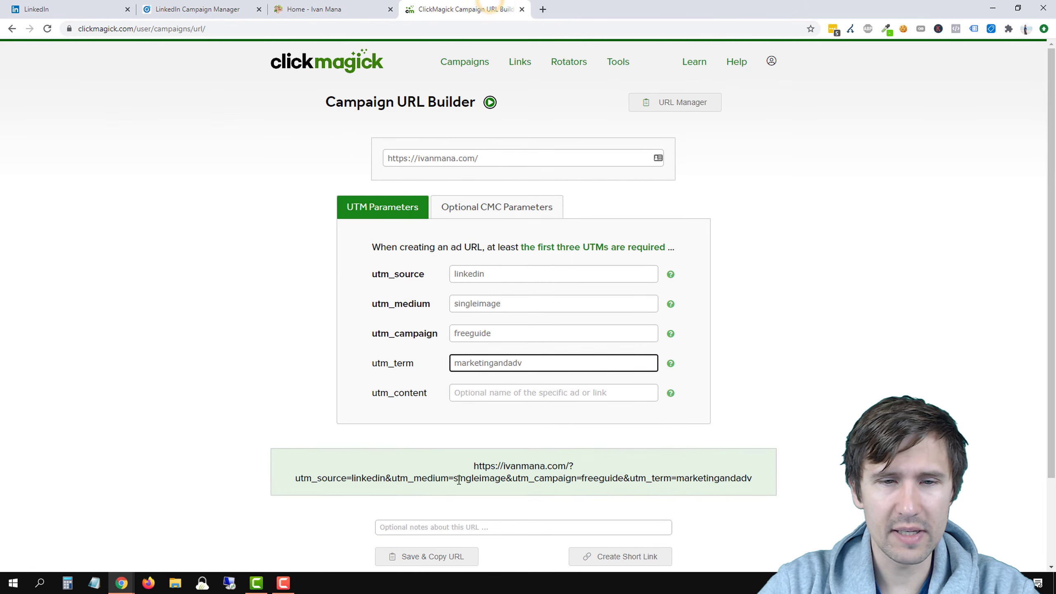
left_click(426, 557)
left_click(323, 6)
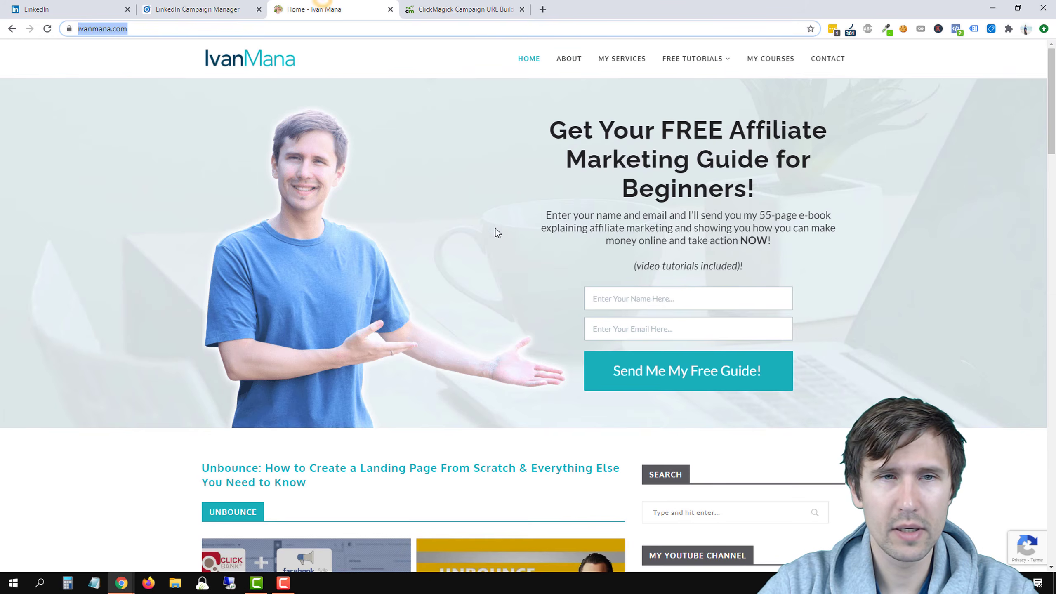
left_click(232, 3)
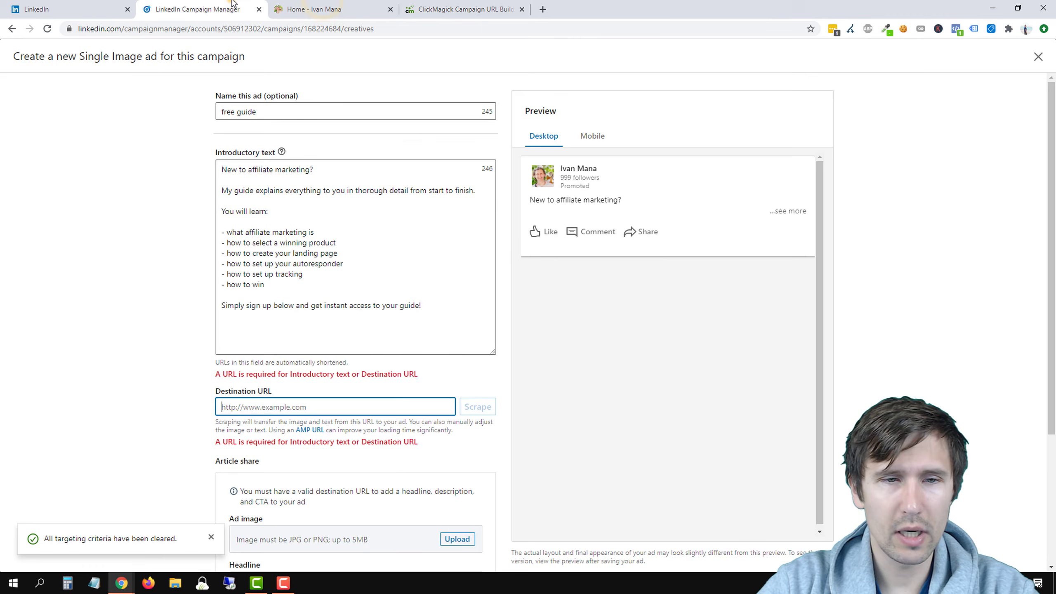
right_click(275, 415)
left_click(300, 294)
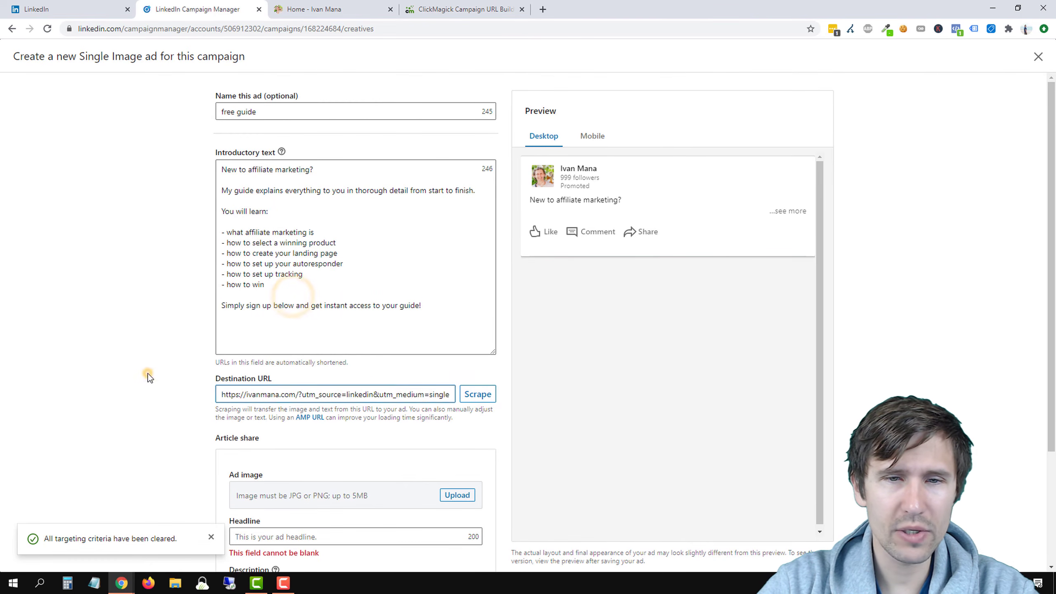
Upload the affiliate marketing guide's "for Beginners" book cover as the ad image.
scroll(150, 379, "down", 1)
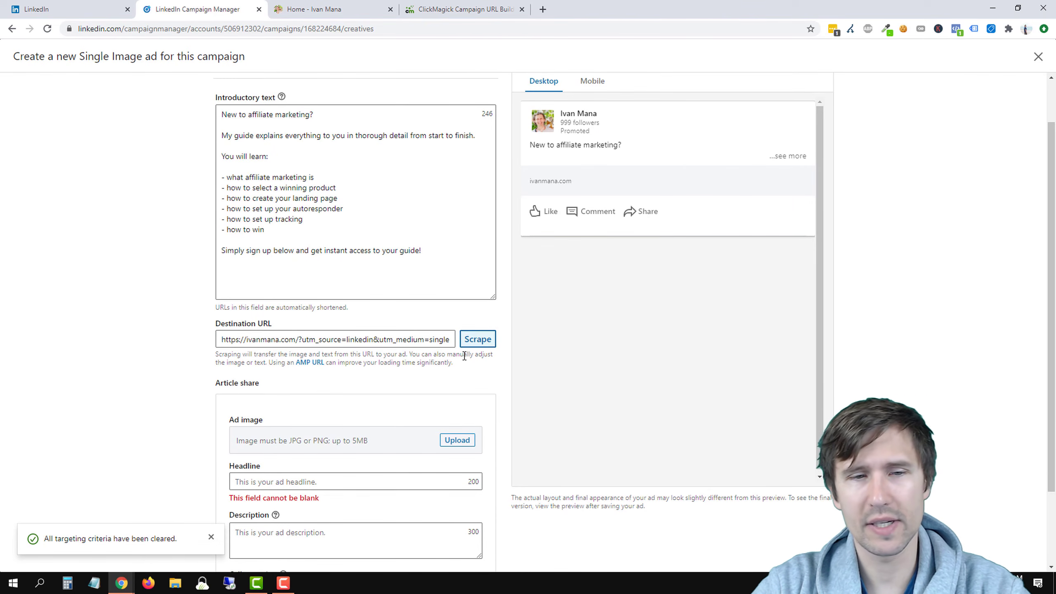
scroll(407, 400, "down", 1)
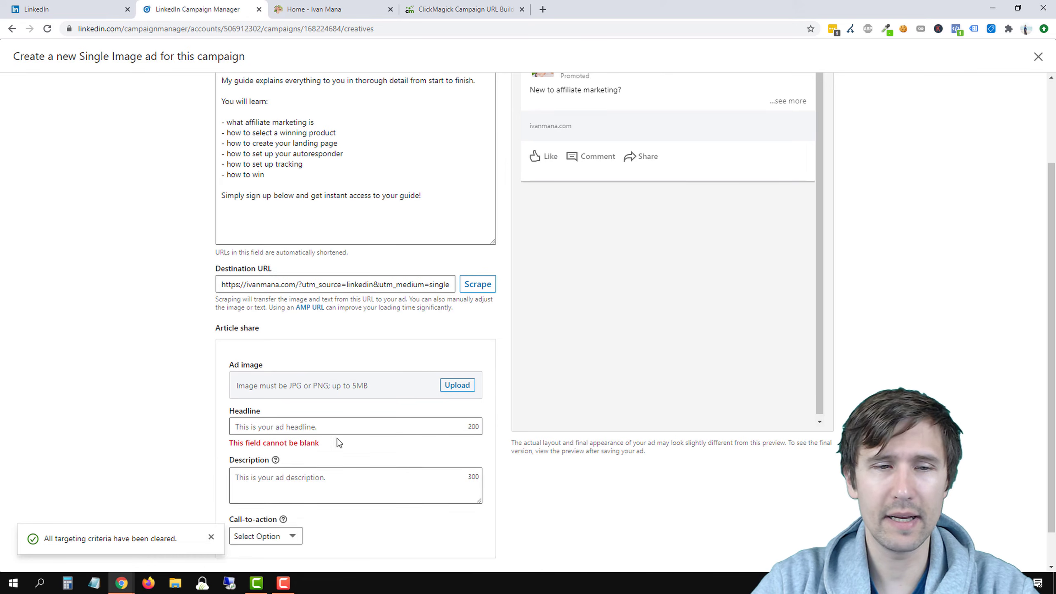
scroll(186, 408, "up", 1)
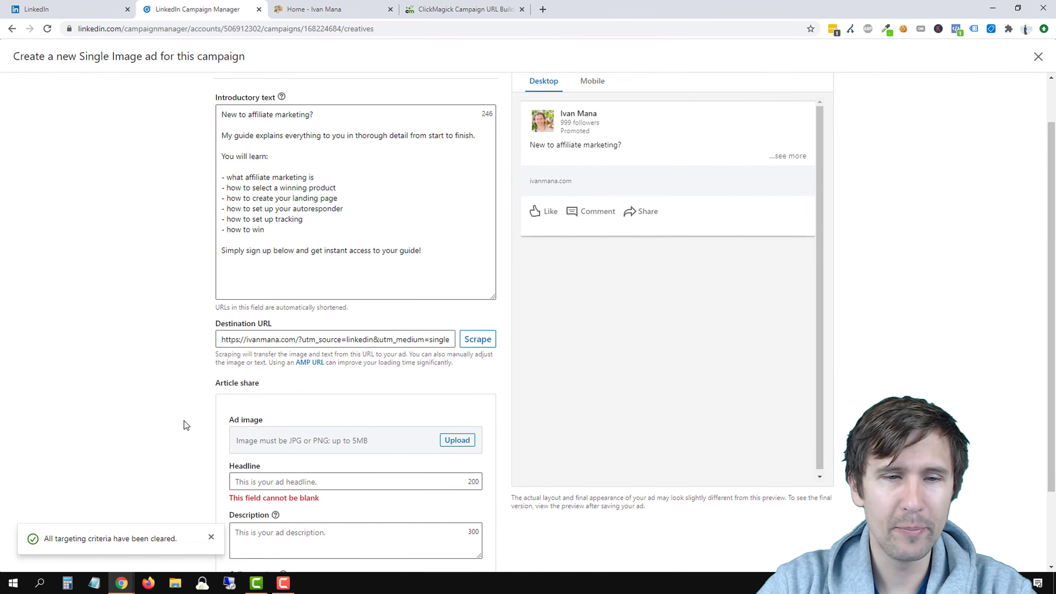
left_click(296, 480)
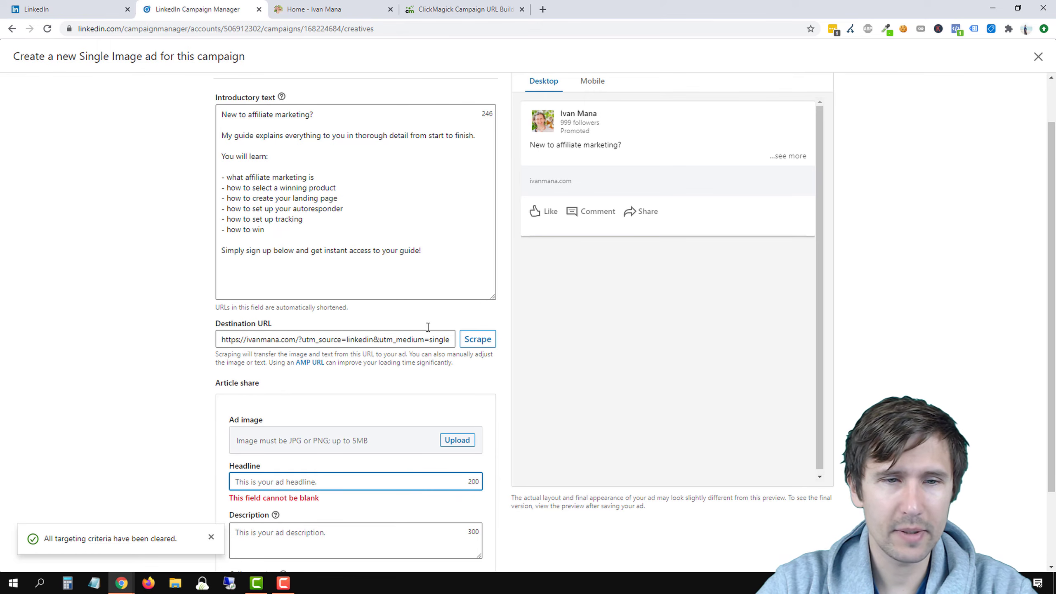
scroll(365, 432, "down", 2)
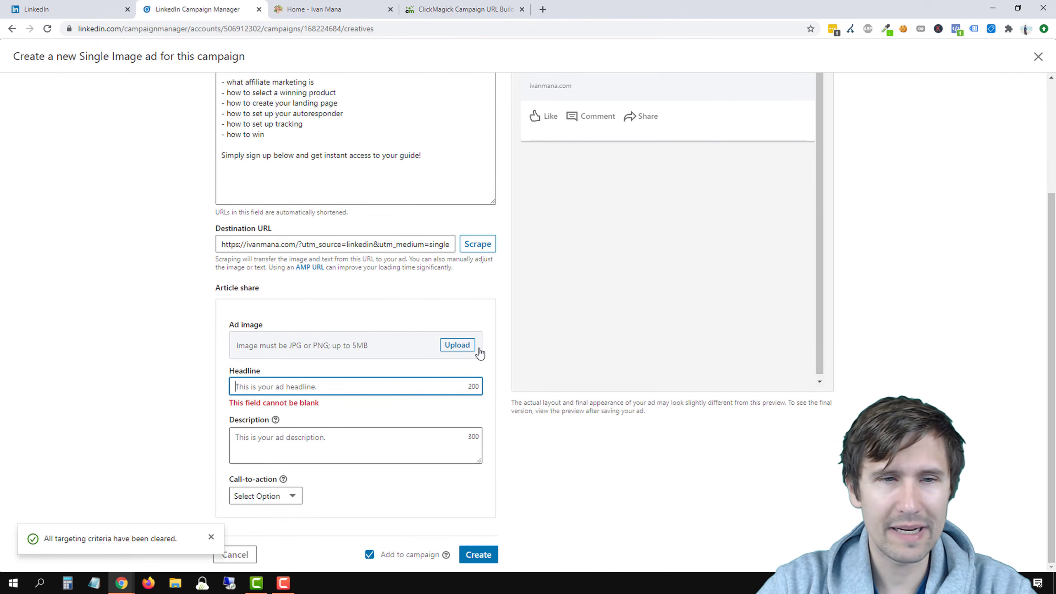
left_click(457, 344)
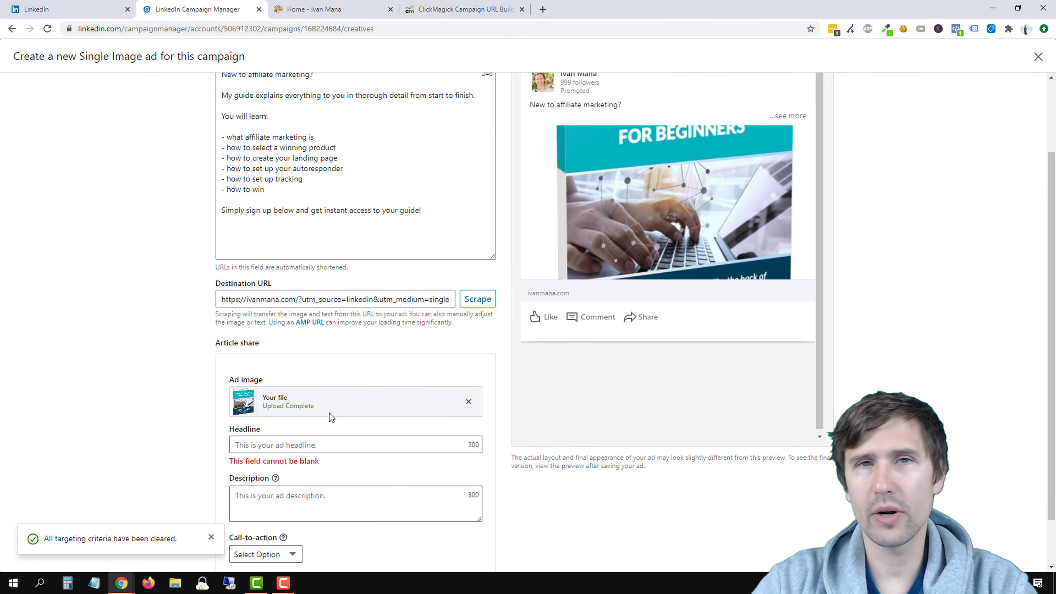
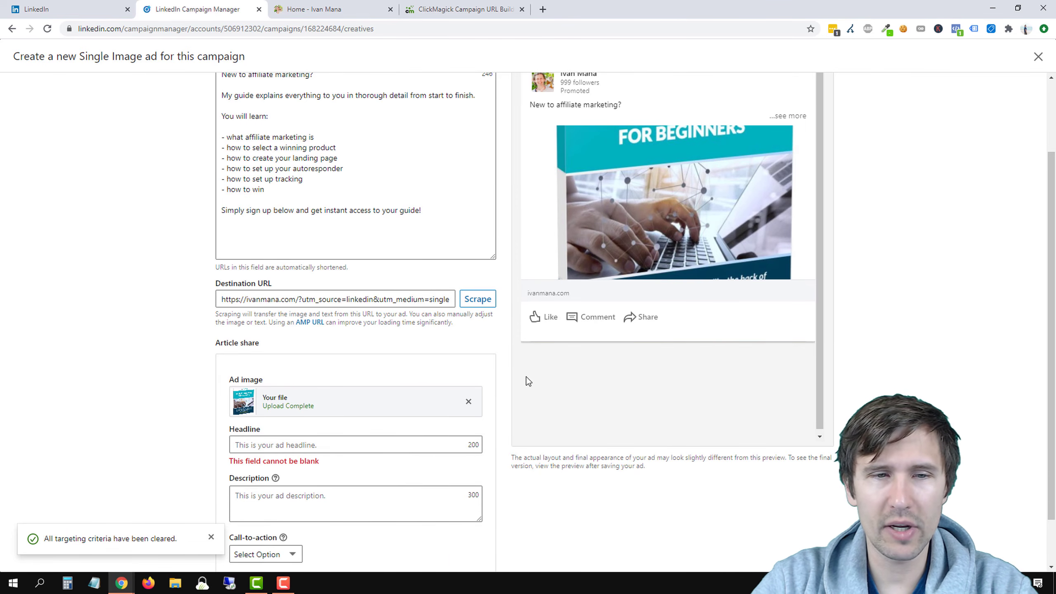
scroll(526, 377, "down", 1)
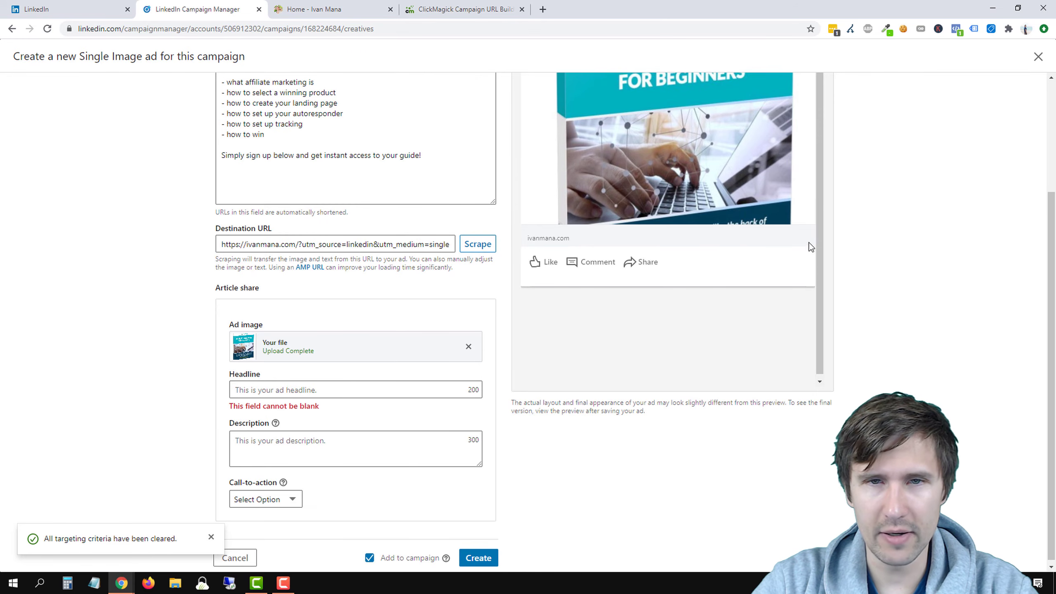
scroll(326, 461, "up", 3)
scroll(274, 463, "down", 1)
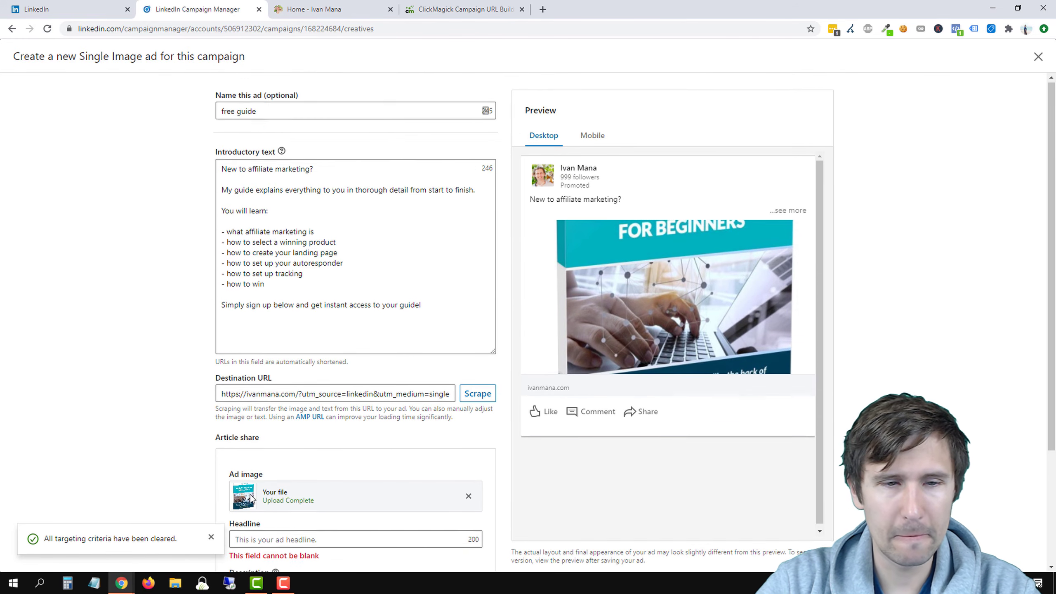
Set the ad headline to "Free Affiliate Marketing Guide for Beginners".
left_click(266, 485)
type("Free ")
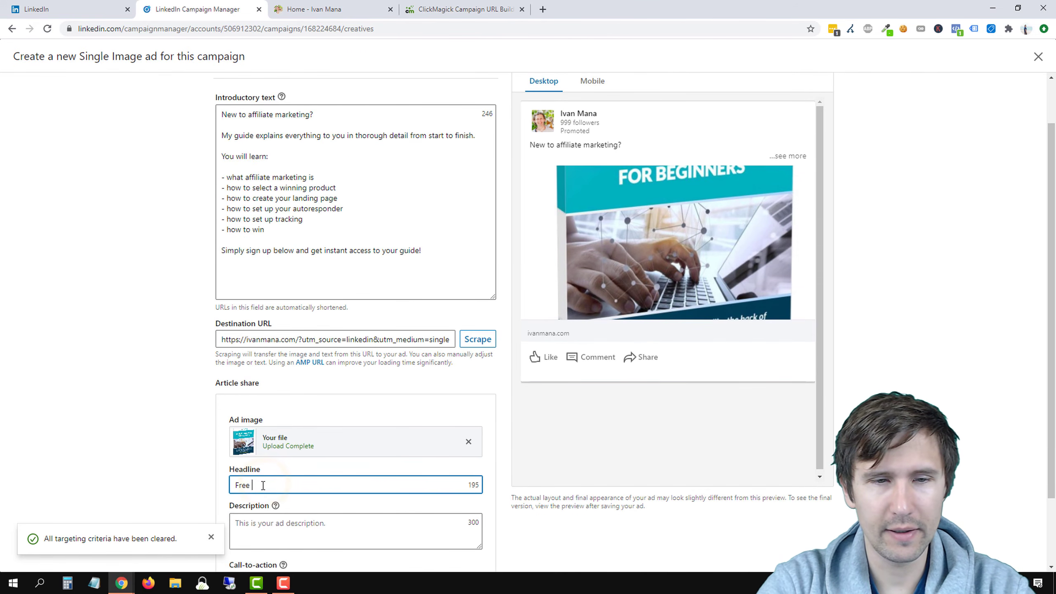
type("Affiliate Mark")
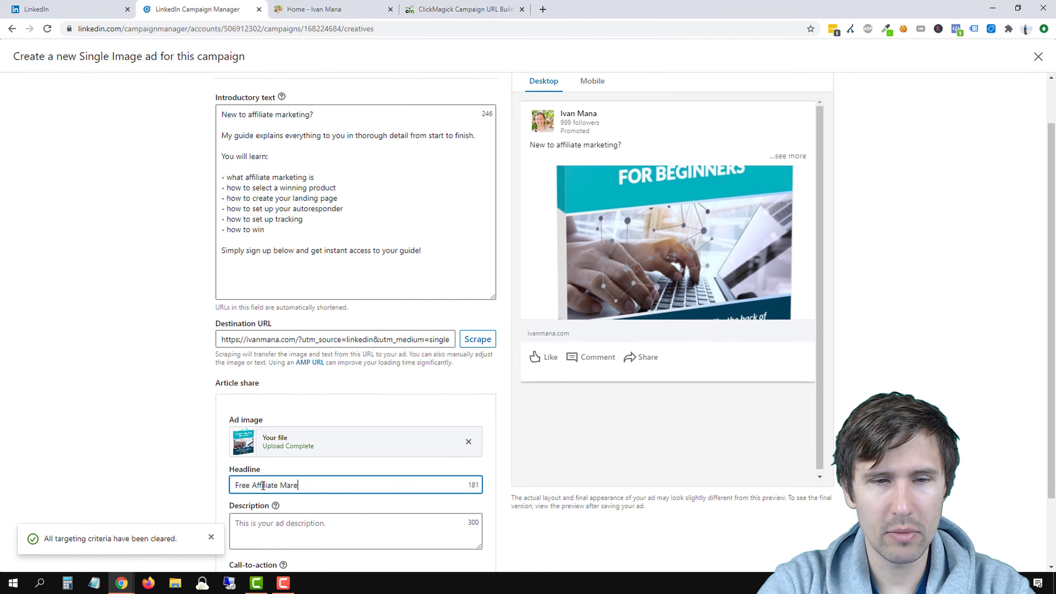
type("eting Guide for ")
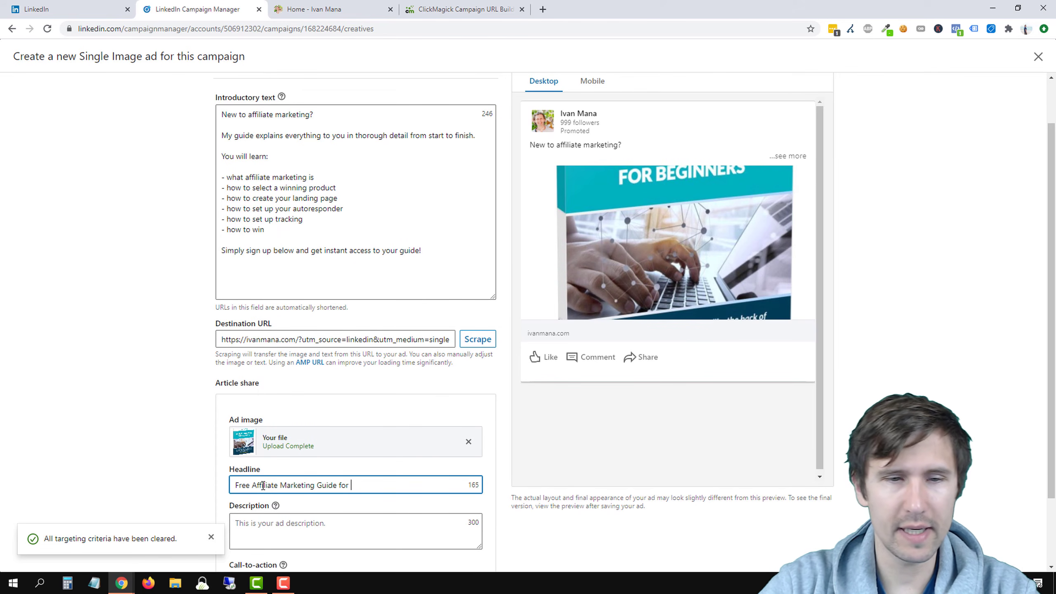
type("Beginners")
Set the ad description to "If you want to know more about affiliate marketing and how to get started, get my free 55-page guide now for free.".
left_click(286, 533)
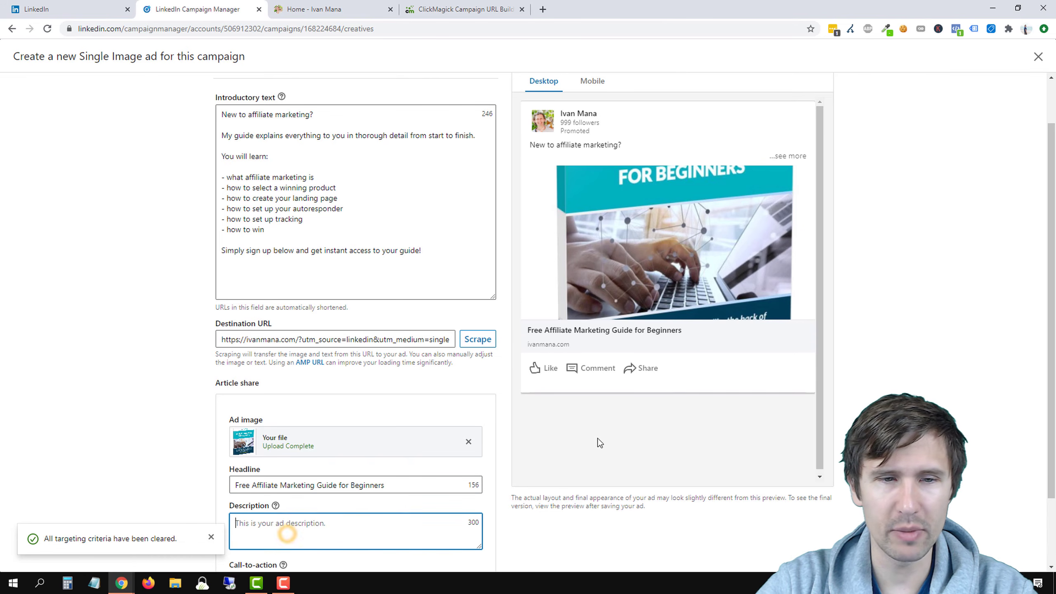
scroll(185, 403, "down", 2)
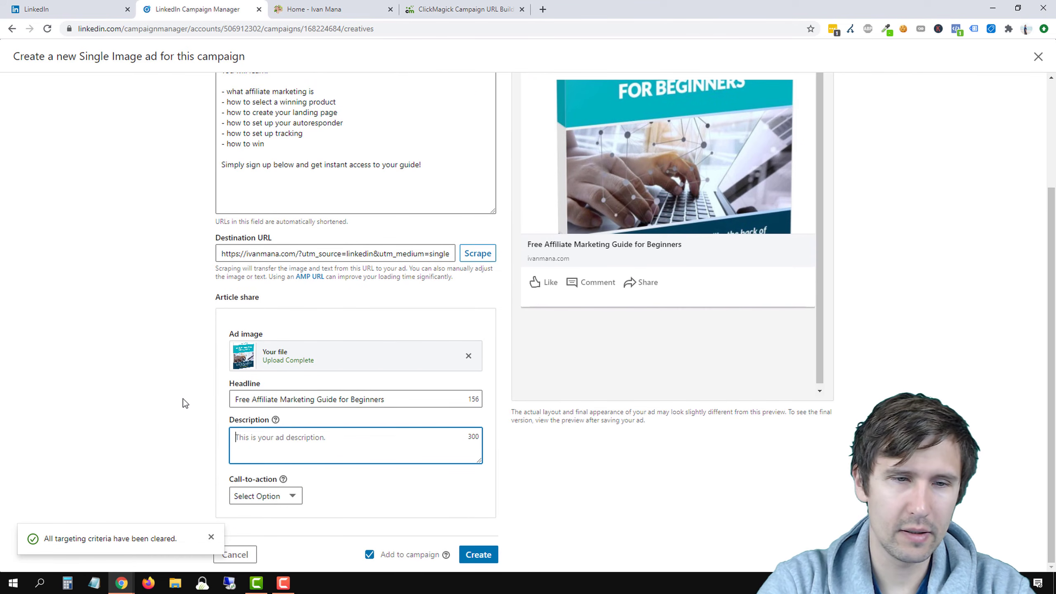
type("If you want to know m")
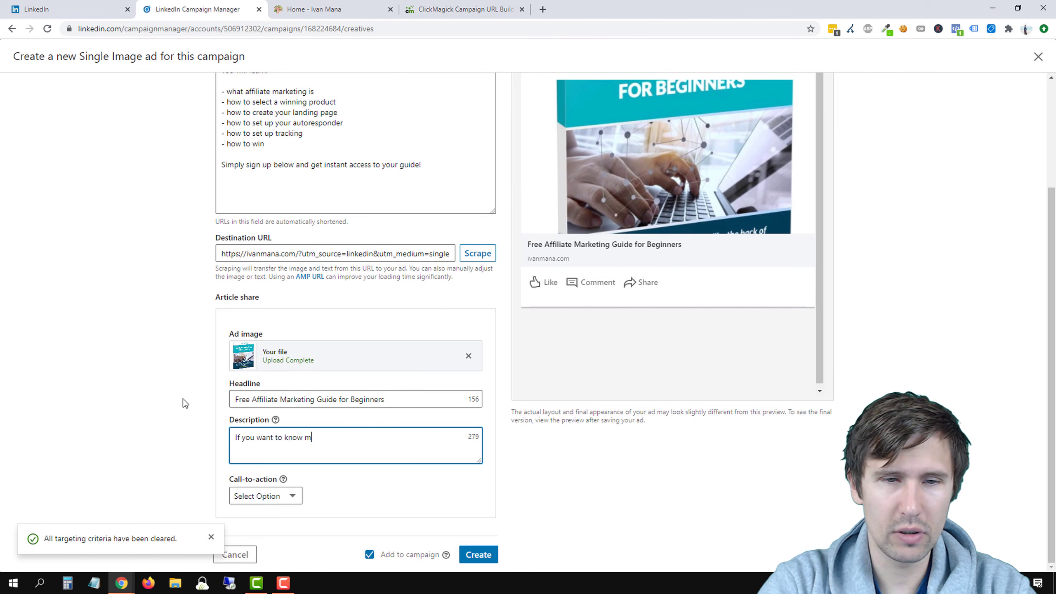
type("ore about affiliate market")
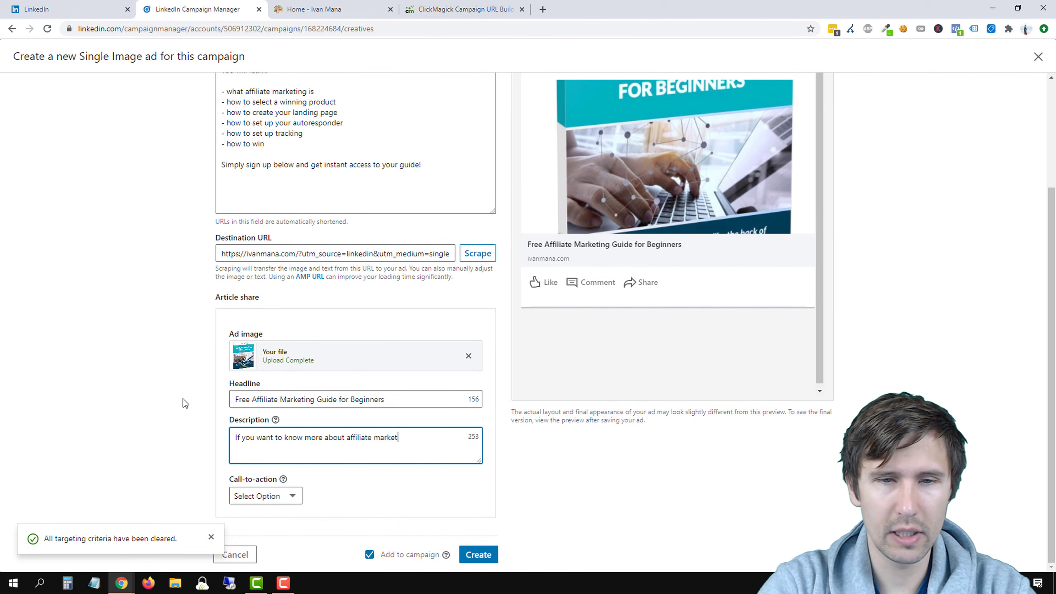
type("ing and how to get start")
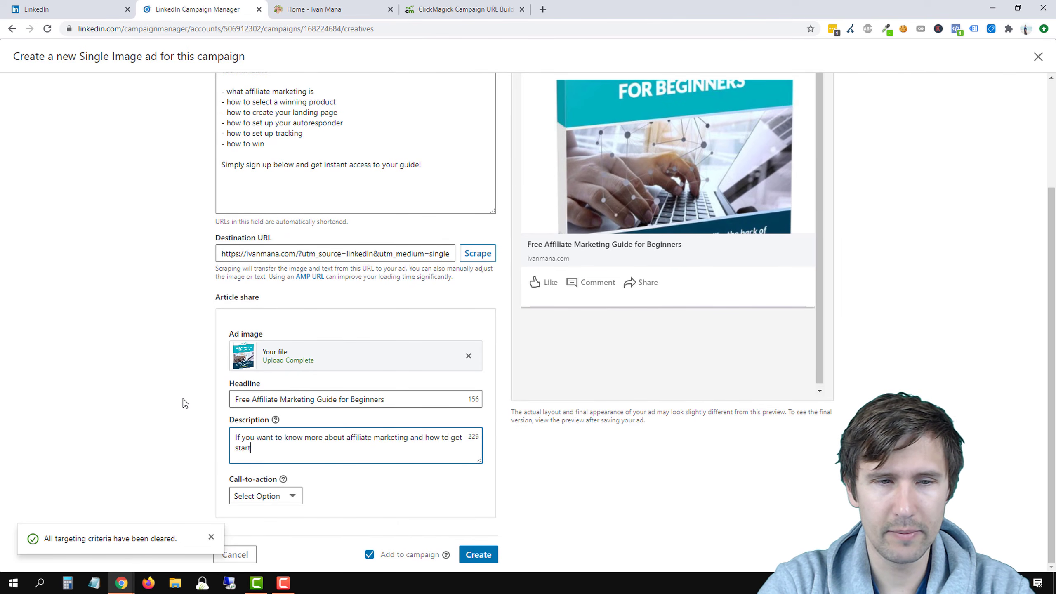
type("ed, g")
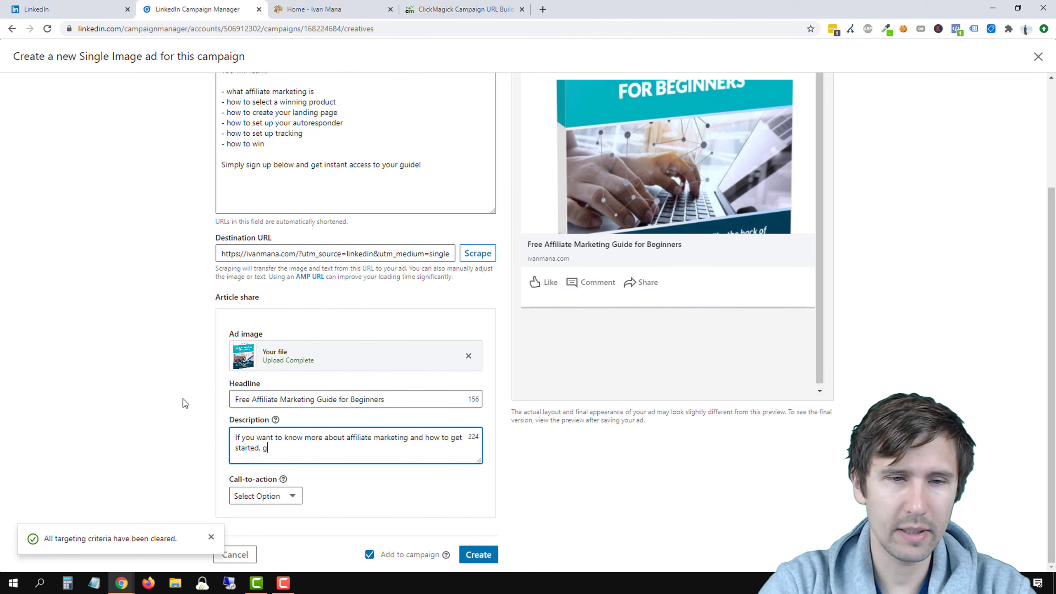
type("et my free 55-pa")
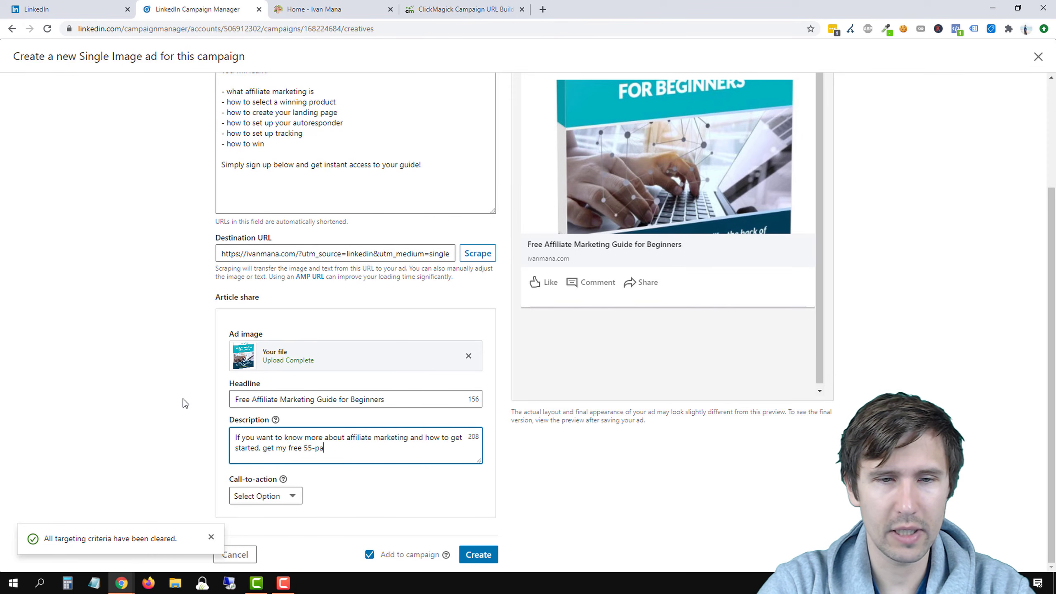
type("ge guide now for ")
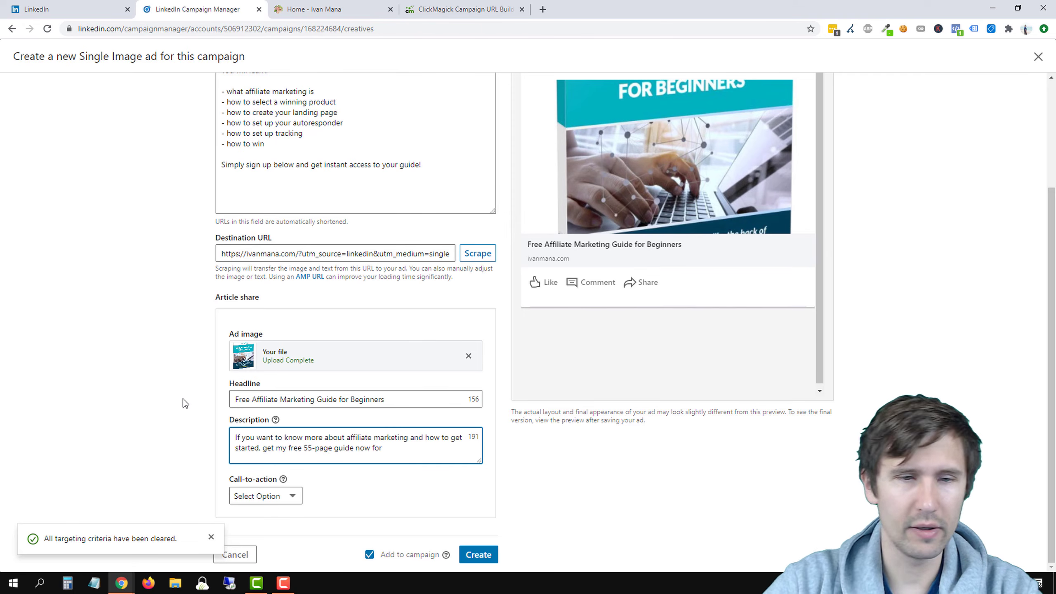
type("free.")
Choose "Learn More" as the ad's call-to-action.
scroll(183, 399, "up", 2)
scroll(181, 401, "down", 2)
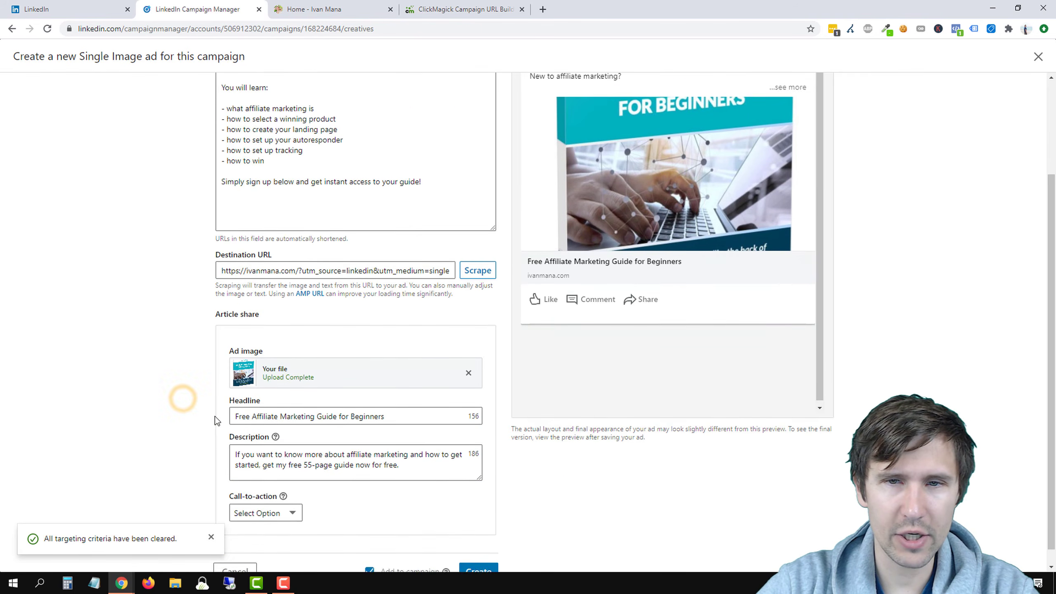
left_click(266, 496)
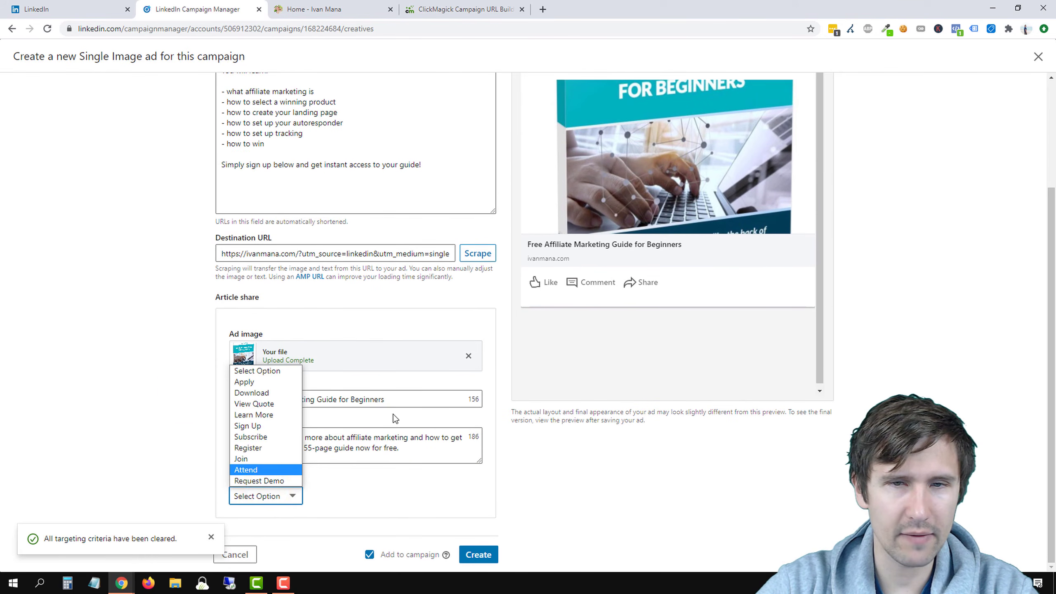
left_click(275, 414)
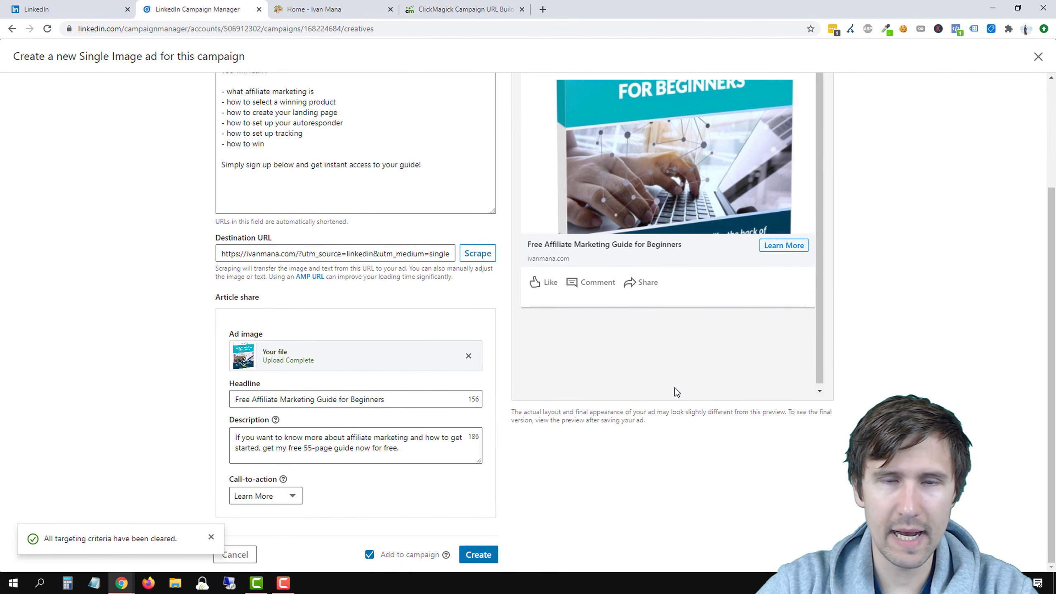
Check the ad's mobile and desktop previews, and create the ad in the campaign.
scroll(678, 449, "up", 3)
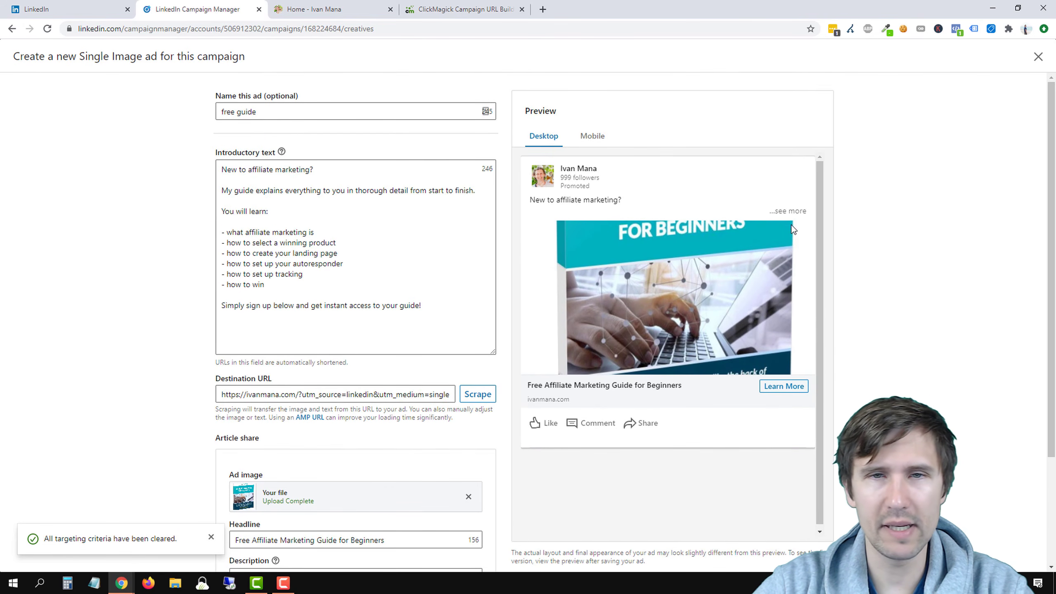
left_click(586, 134)
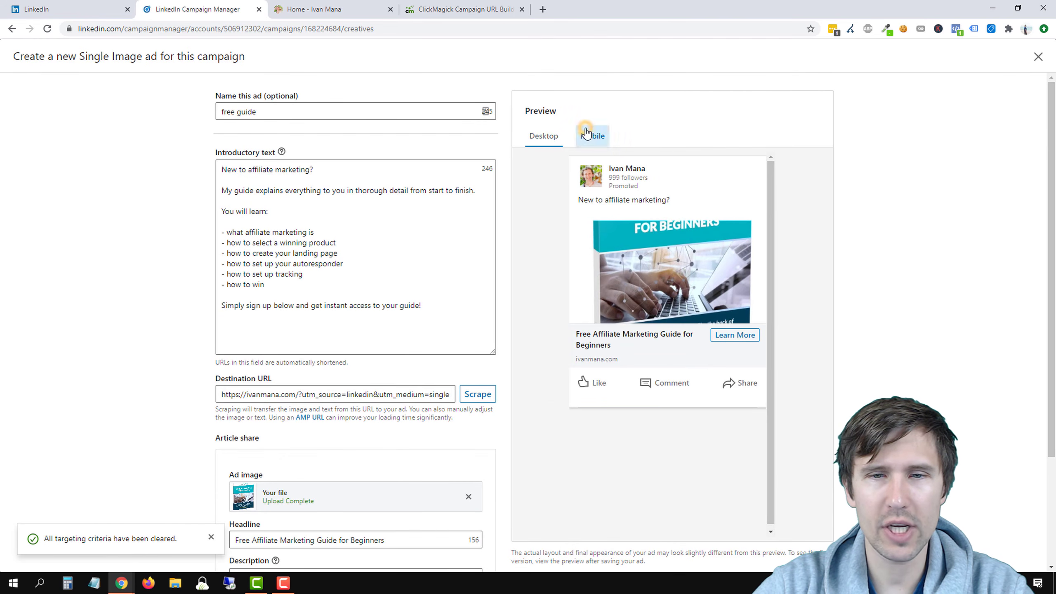
left_click(548, 138)
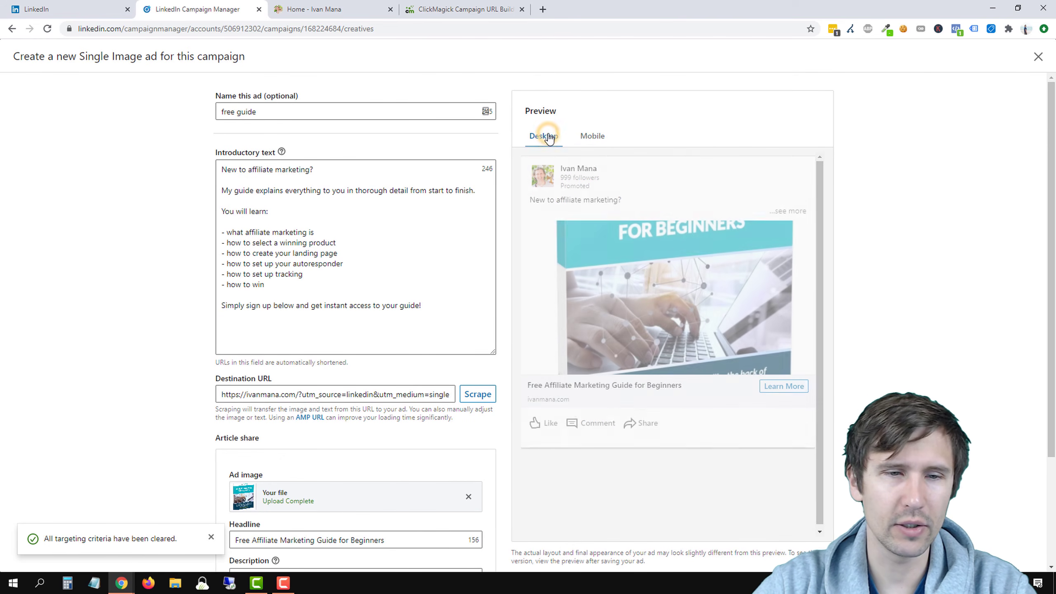
scroll(553, 429, "down", 3)
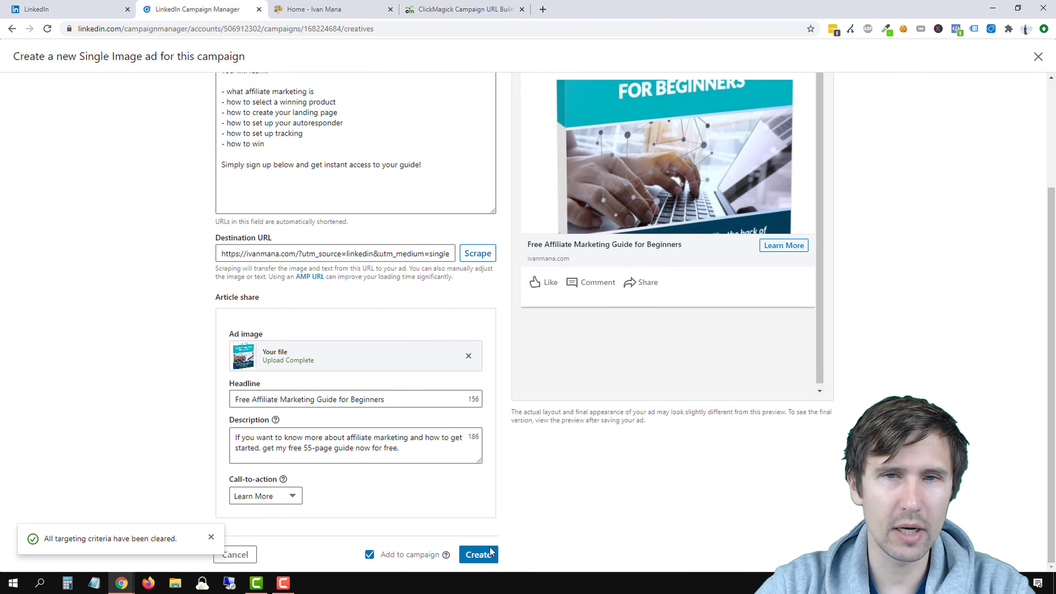
left_click(478, 554)
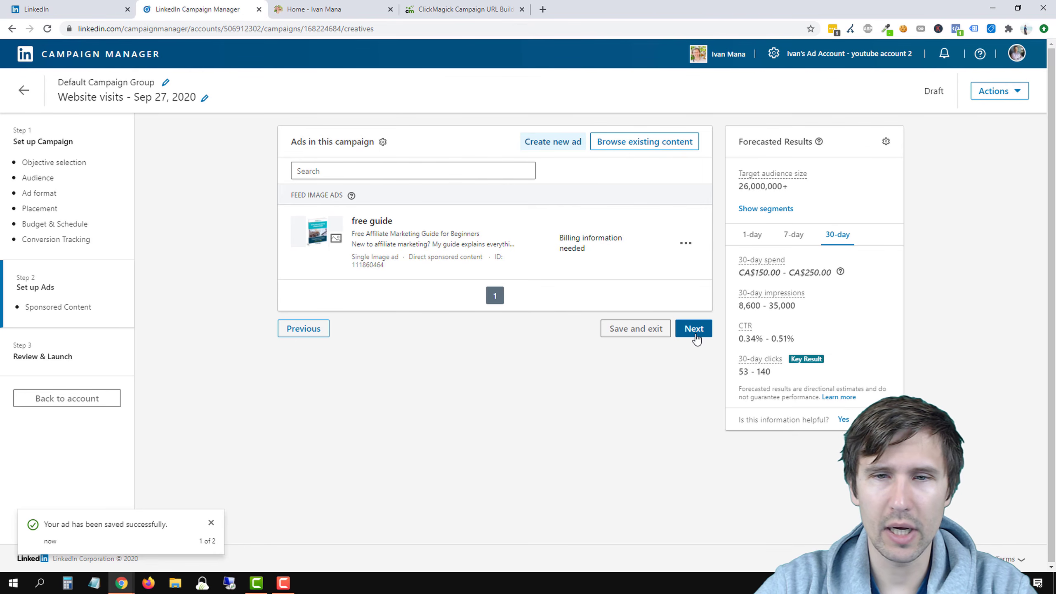
Proceed to the campaign review, check the audience, budget and ad summary, and launch the campaign.
left_click(695, 336)
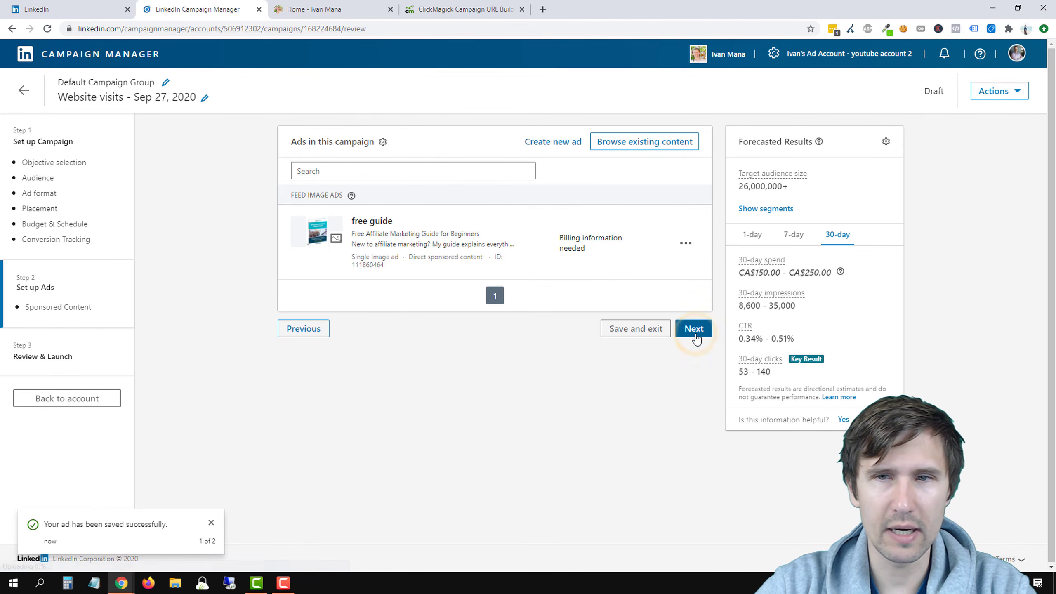
scroll(619, 256, "down", 8)
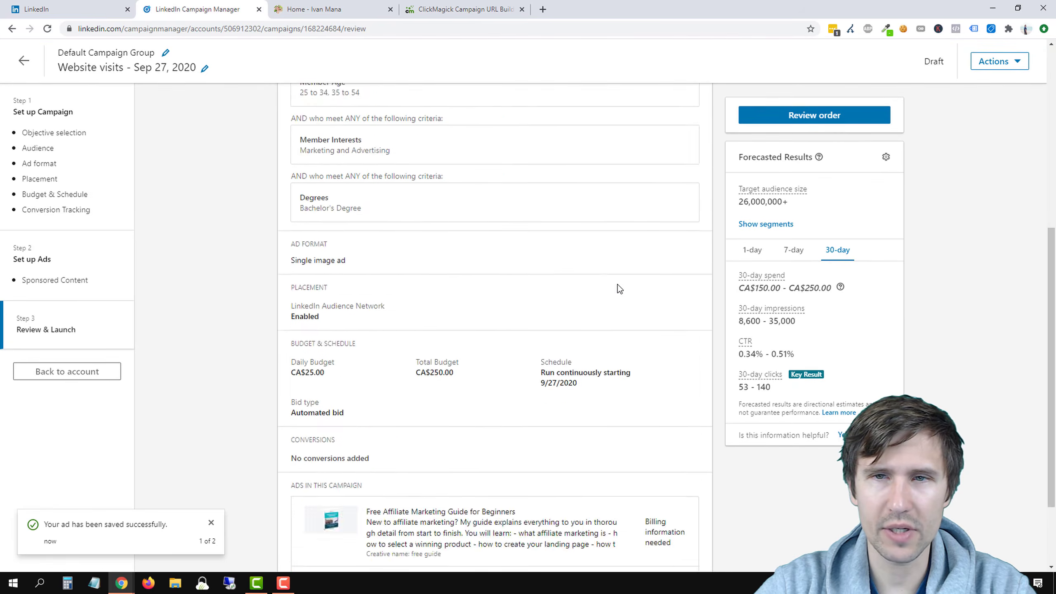
scroll(618, 288, "up", 6)
left_click(792, 119)
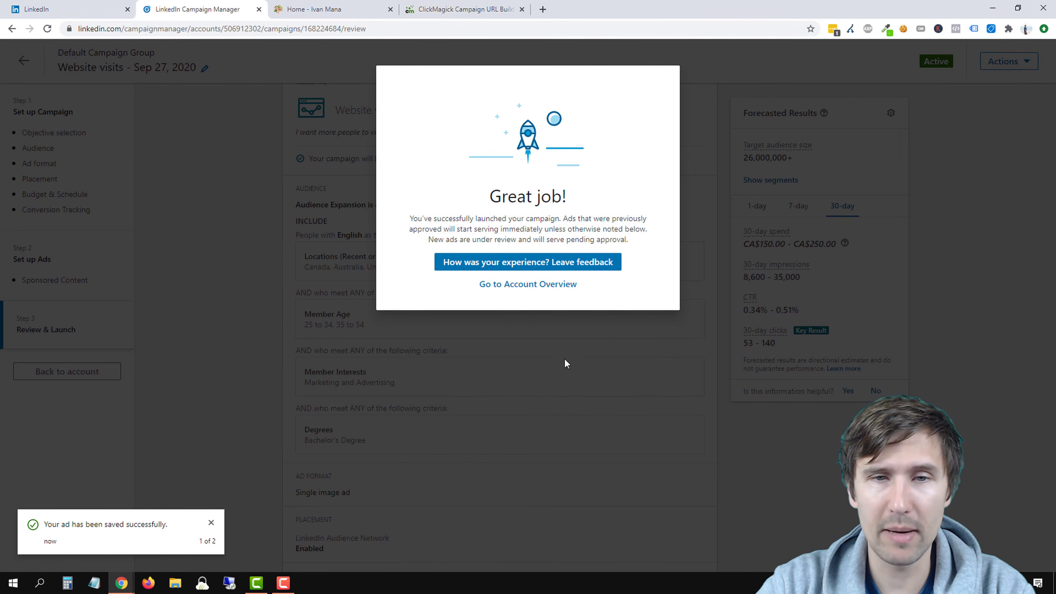
Go to the account overview and open the launched Website visits campaign for managing.
left_click(508, 285)
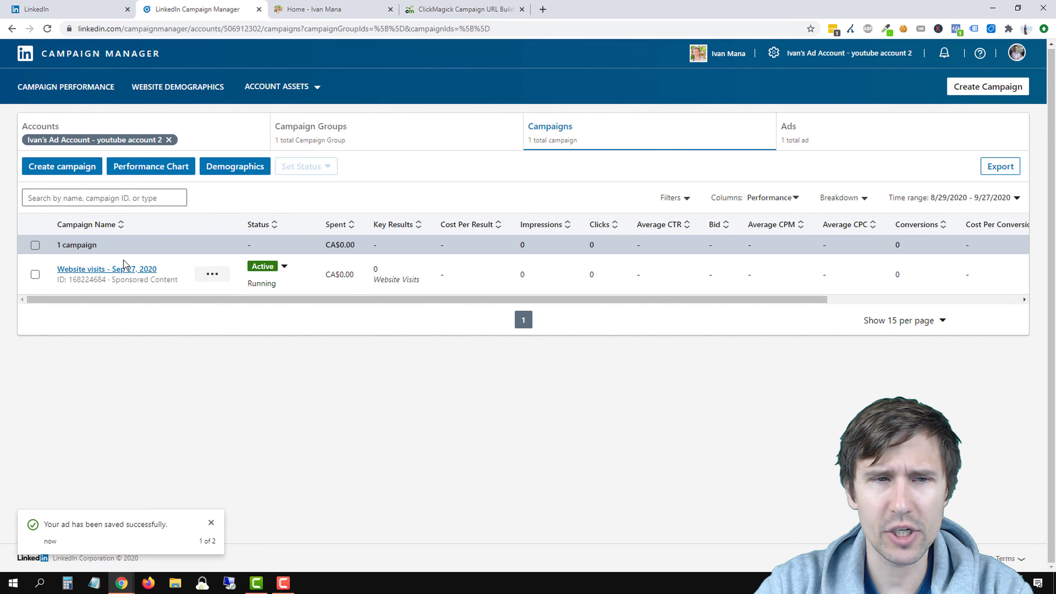
left_click(212, 275)
left_click(221, 300)
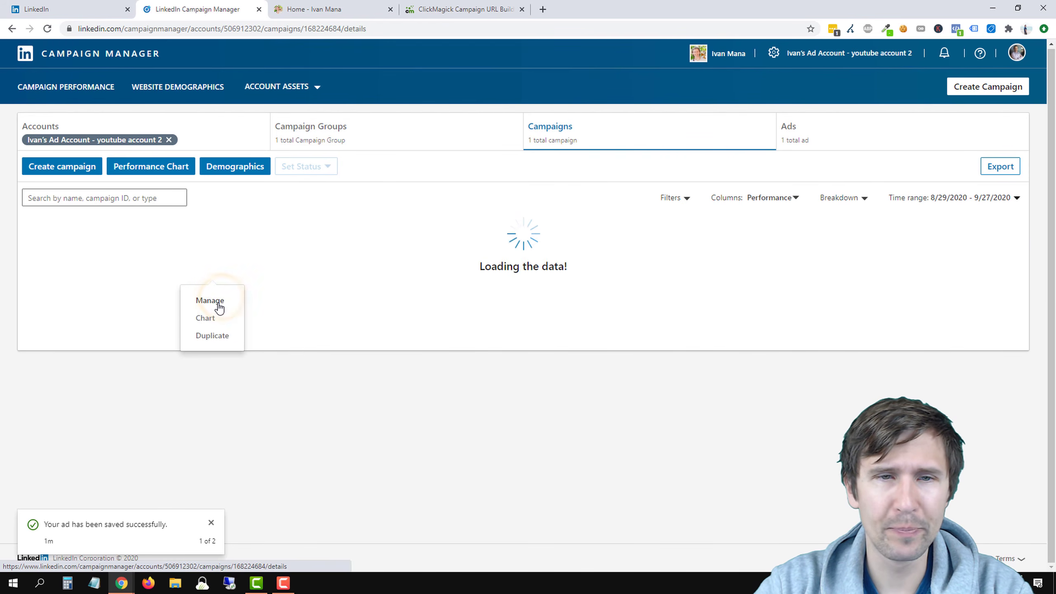
scroll(277, 281, "down", 2)
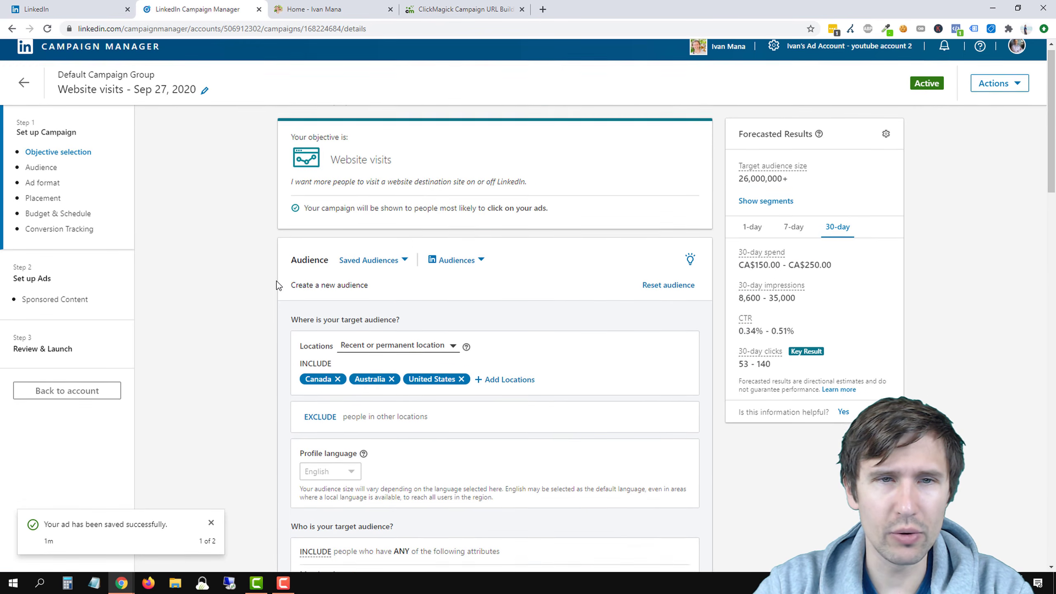
scroll(276, 284, "up", 3)
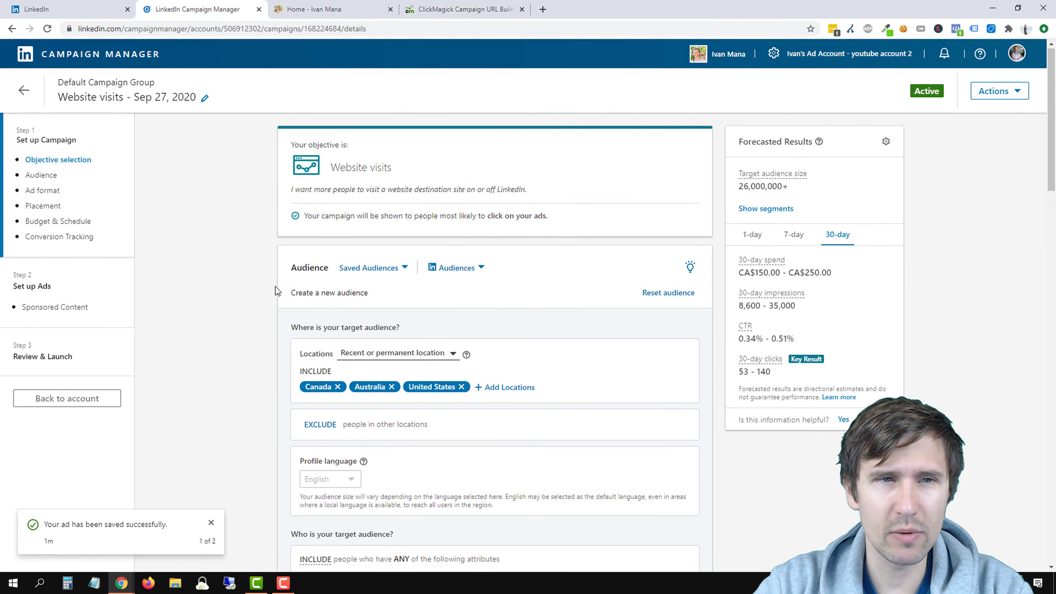
Rename the campaign as "marketing and advertising // bachelor's degree // CA/US/AUS // 25-54".
left_click(202, 103)
scroll(265, 313, "down", 5)
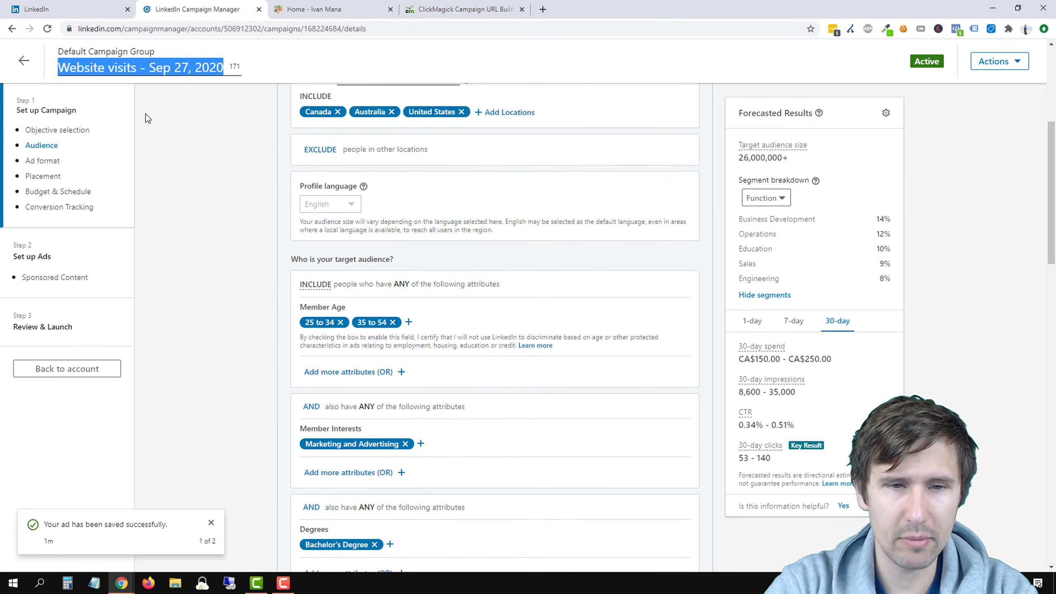
type("marketi")
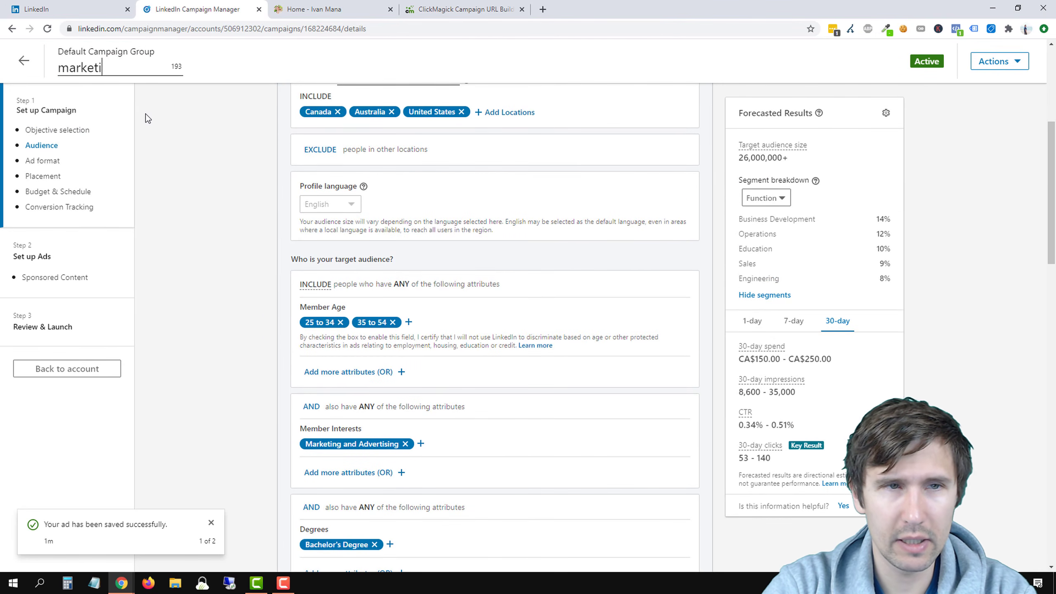
type("ng and adverti")
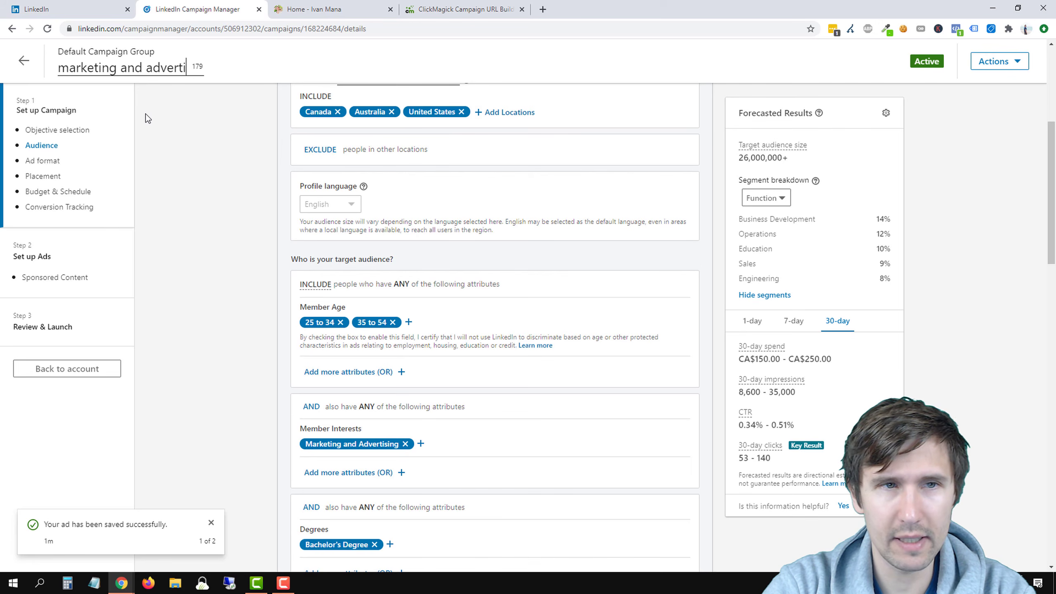
type("sing // bachelo")
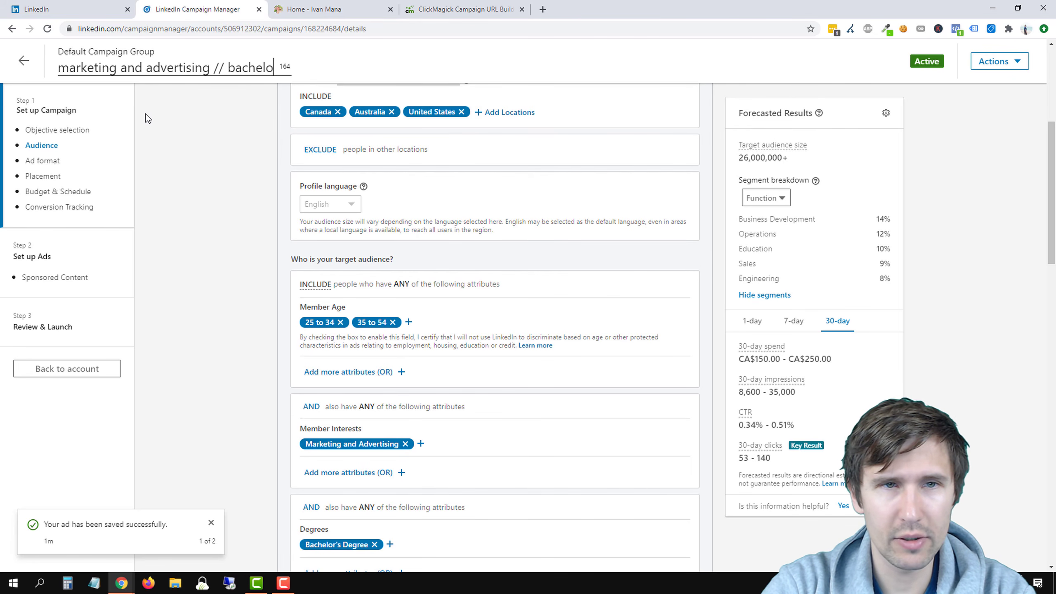
type("r's degree // ")
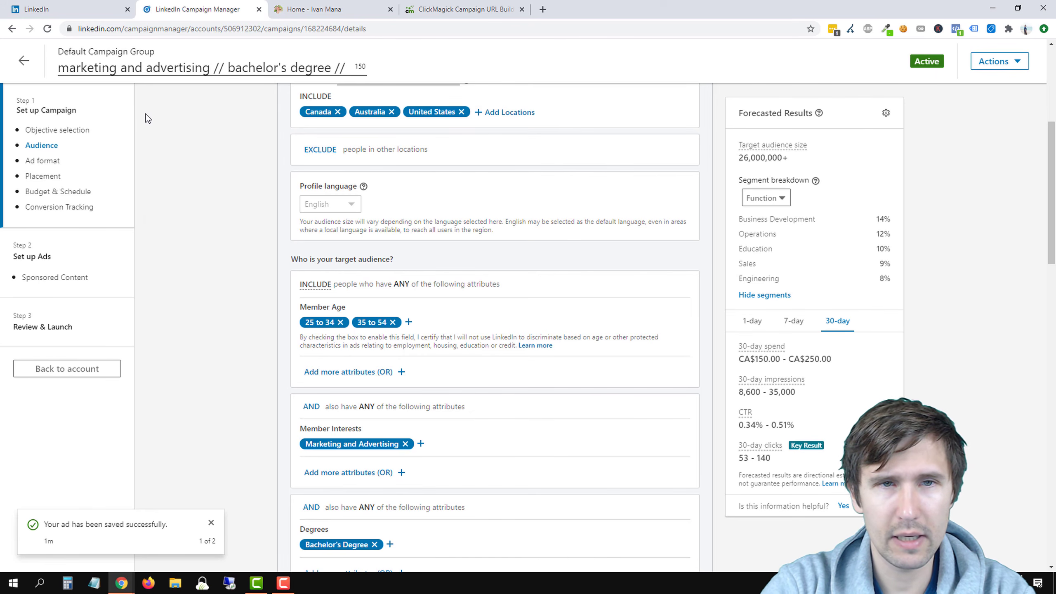
type("CA/US/AUS")
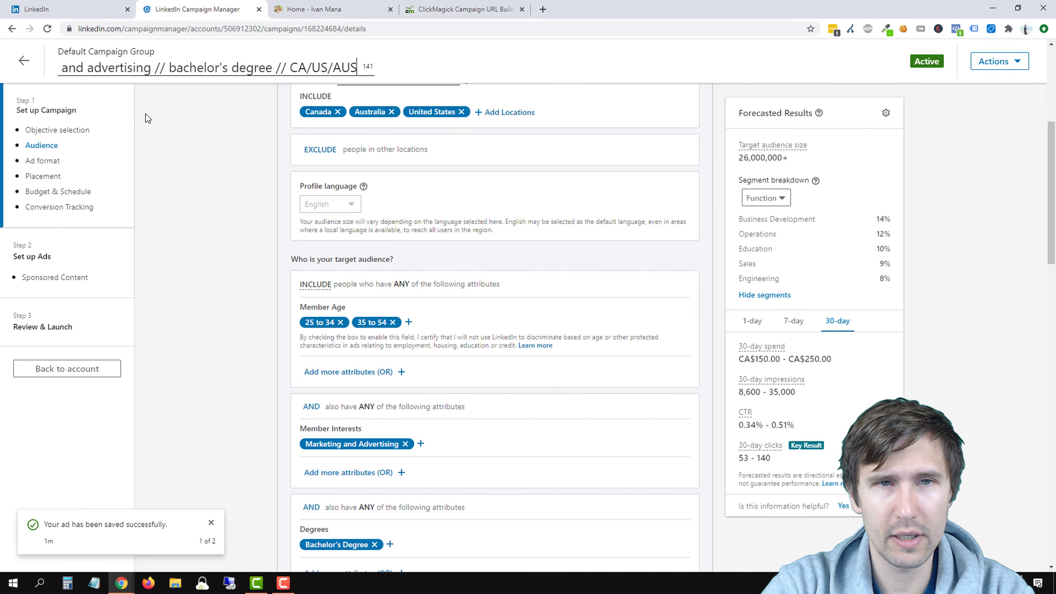
type(" // ")
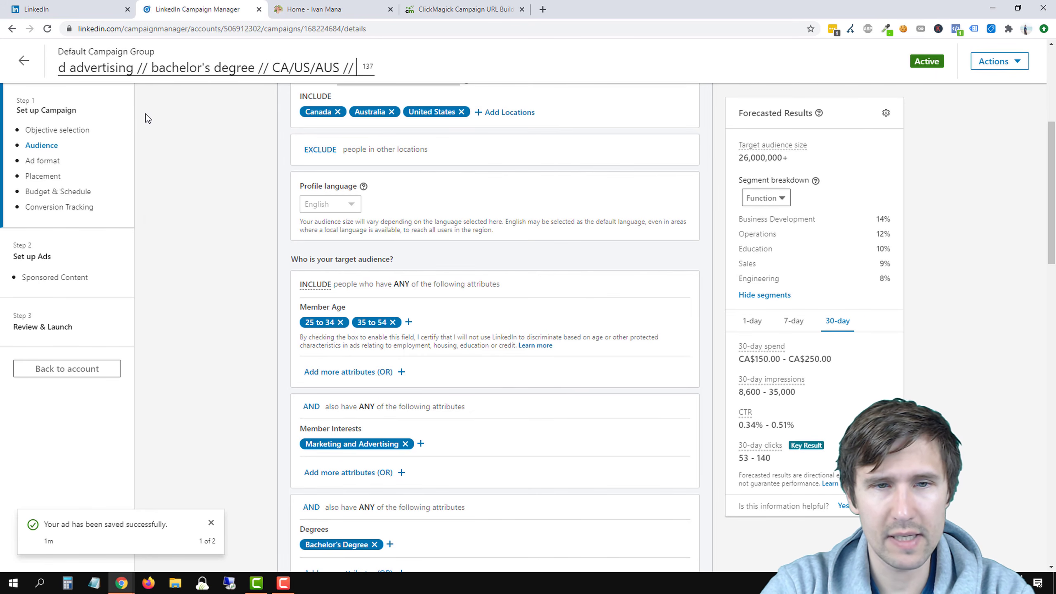
type("25-54")
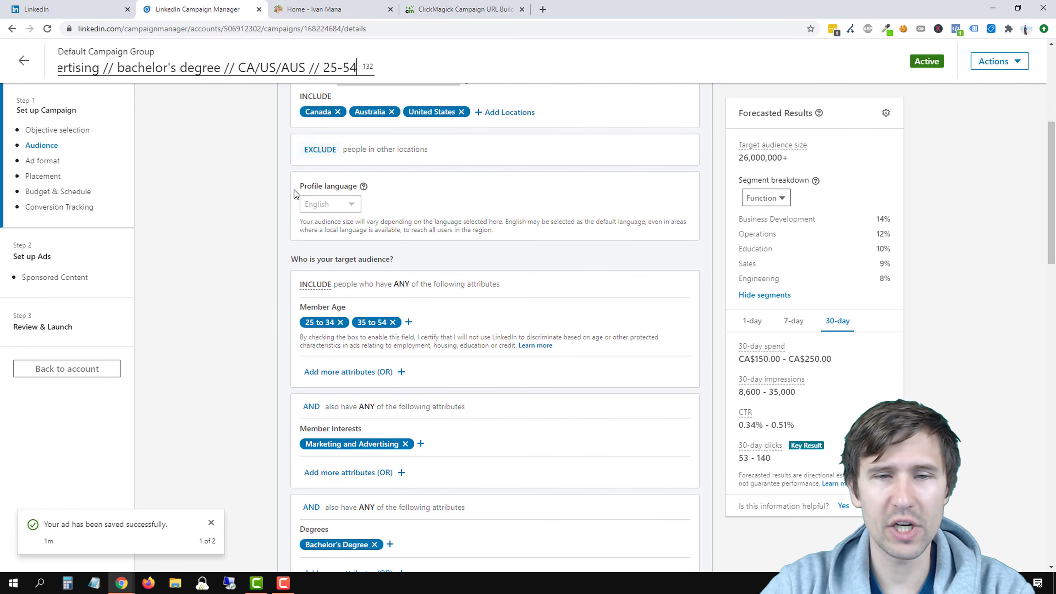
scroll(239, 299, "down", 8)
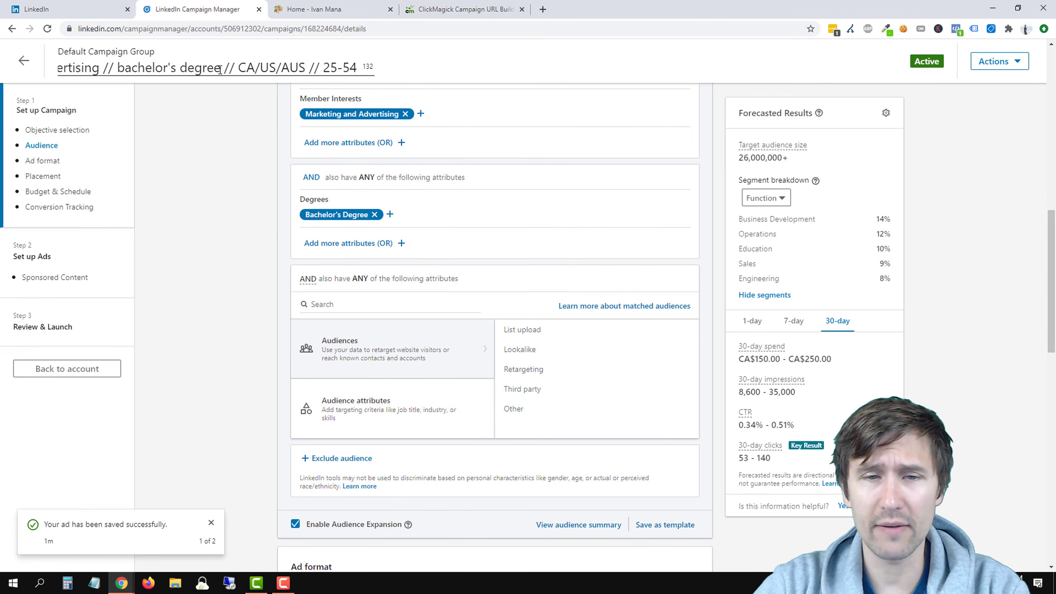
Save the renamed campaign after going through its ads and review pages, and set its status to paused in the campaign list.
scroll(330, 276, "down", 18)
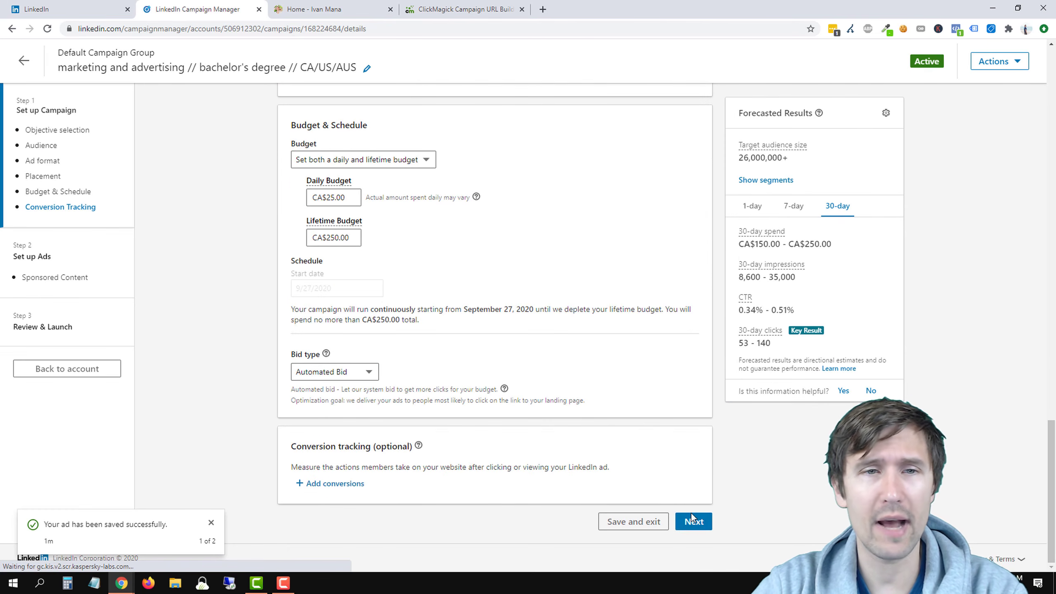
left_click(691, 520)
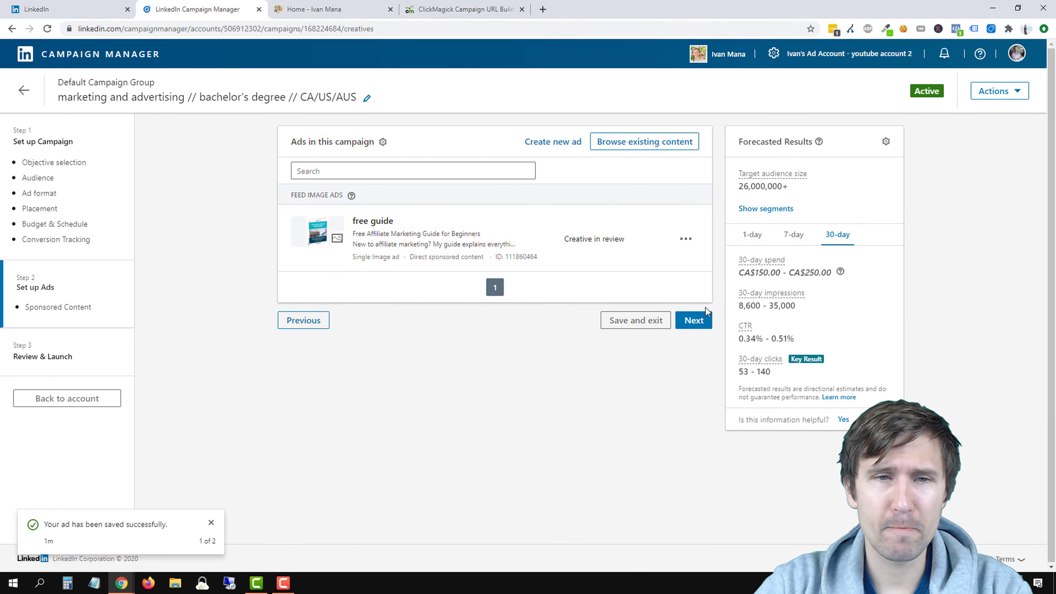
left_click(699, 322)
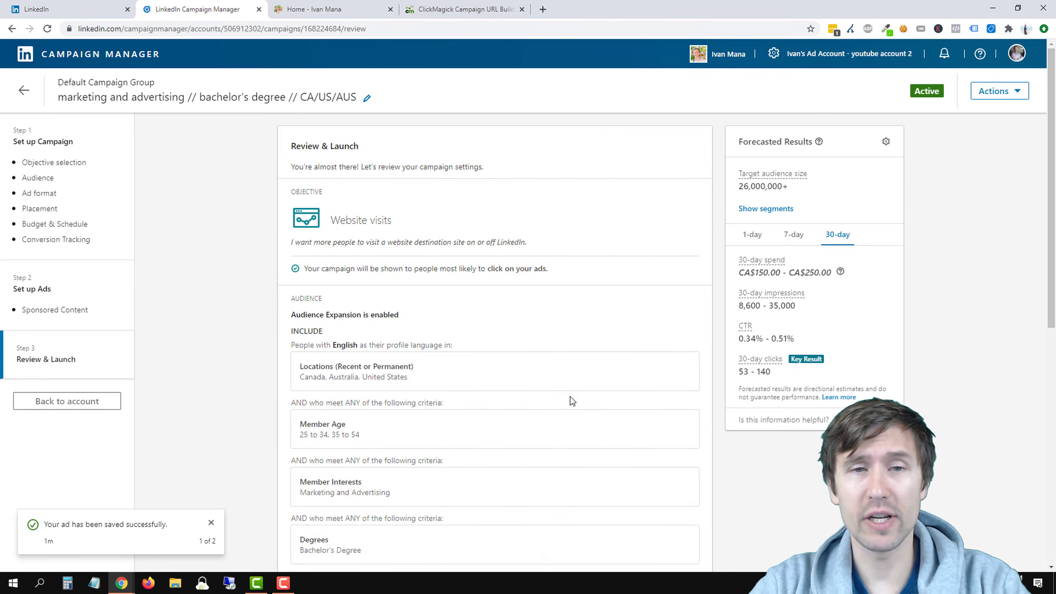
scroll(570, 396, "down", 10)
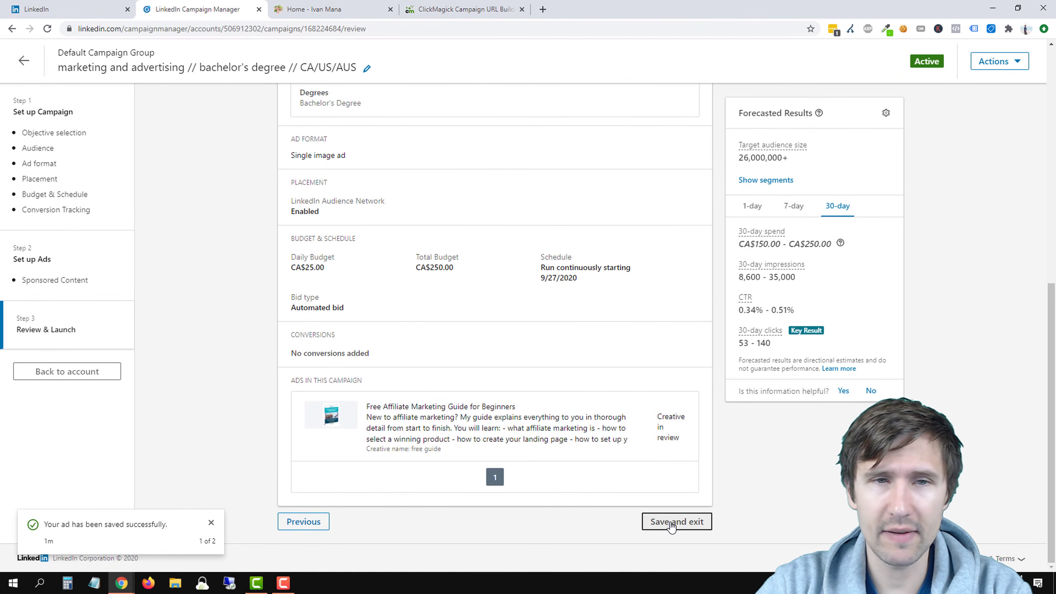
left_click(671, 524)
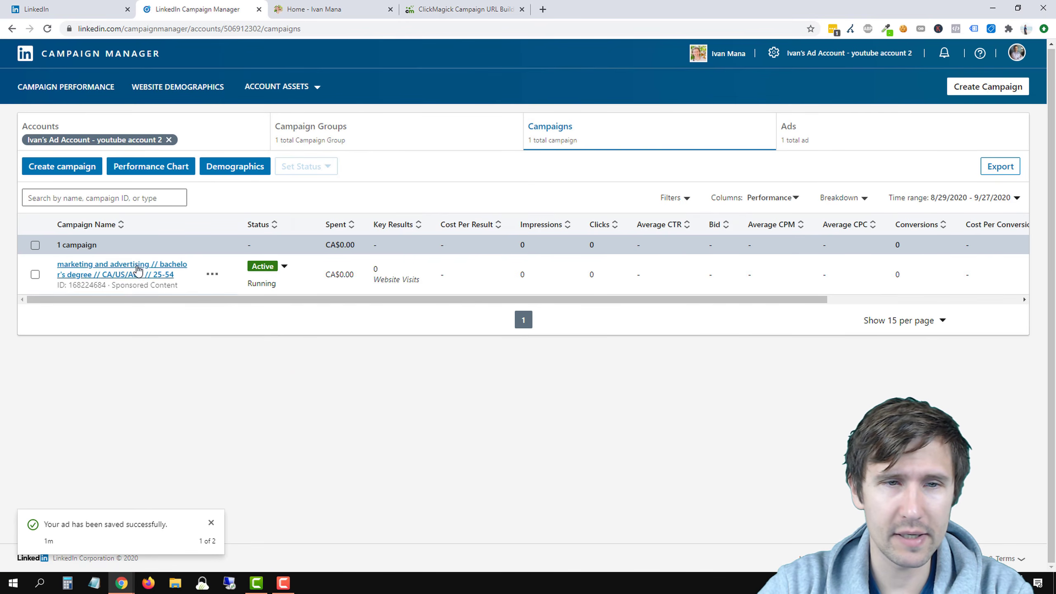
left_click(285, 270)
left_click(277, 289)
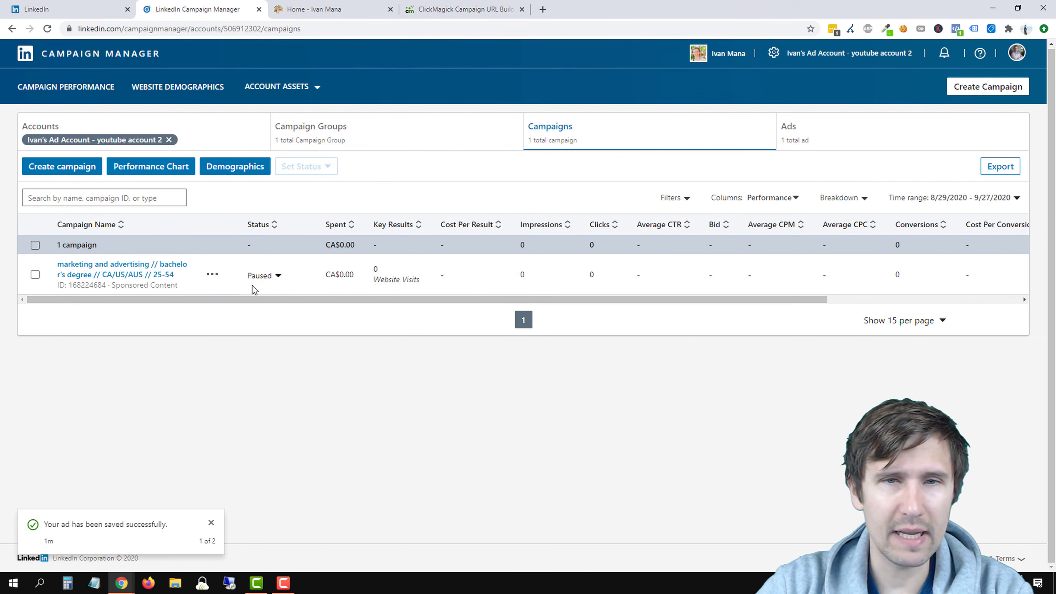
Examine the free guide ad's promoted post and the landing page behind its Learn more link, and return to the account's ads list.
left_click(828, 138)
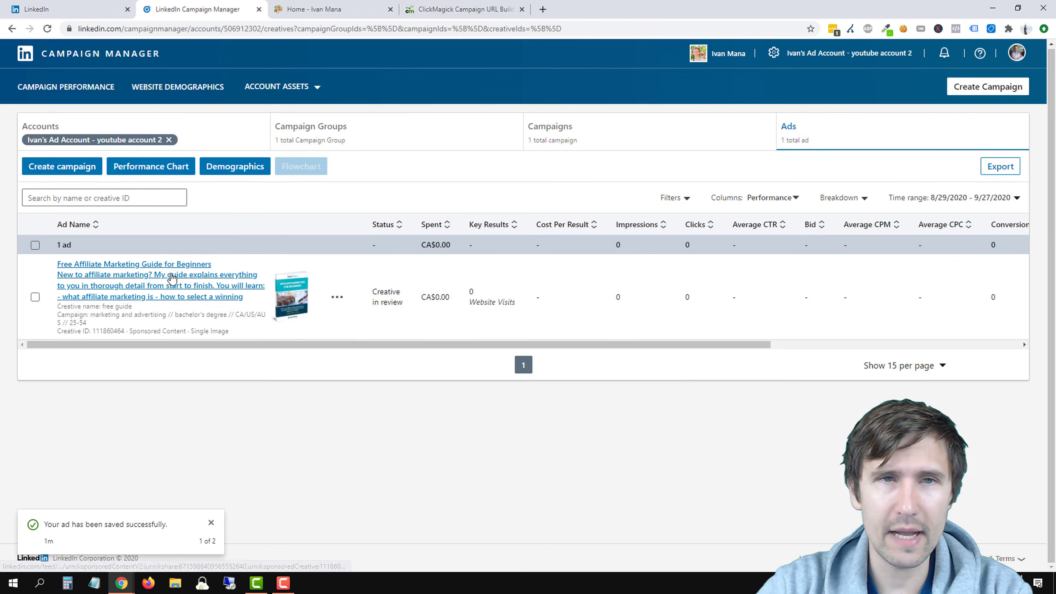
left_click(172, 277)
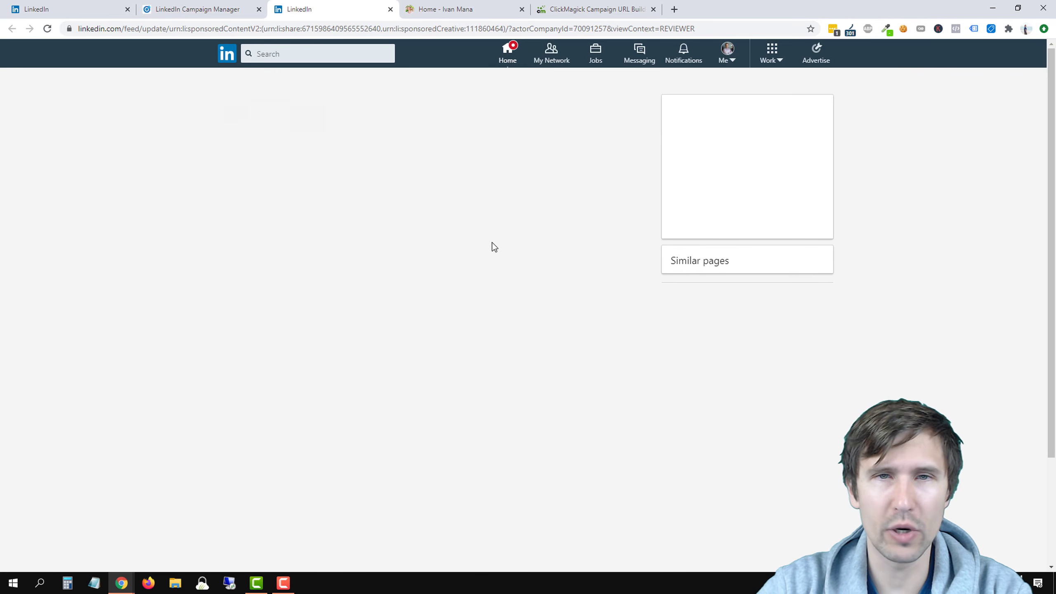
scroll(503, 285, "down", 3)
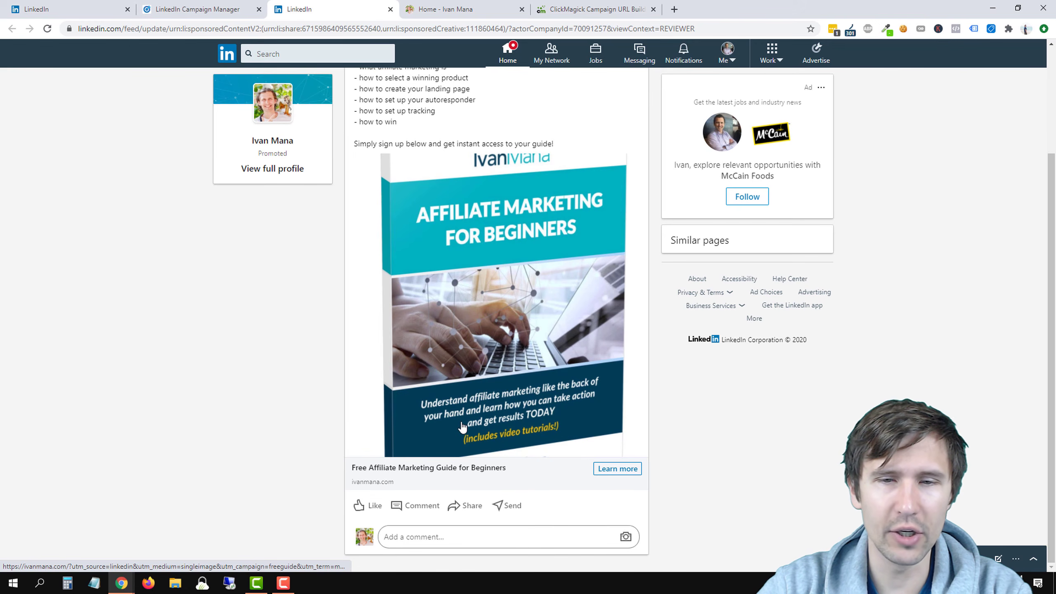
scroll(325, 397, "up", 3)
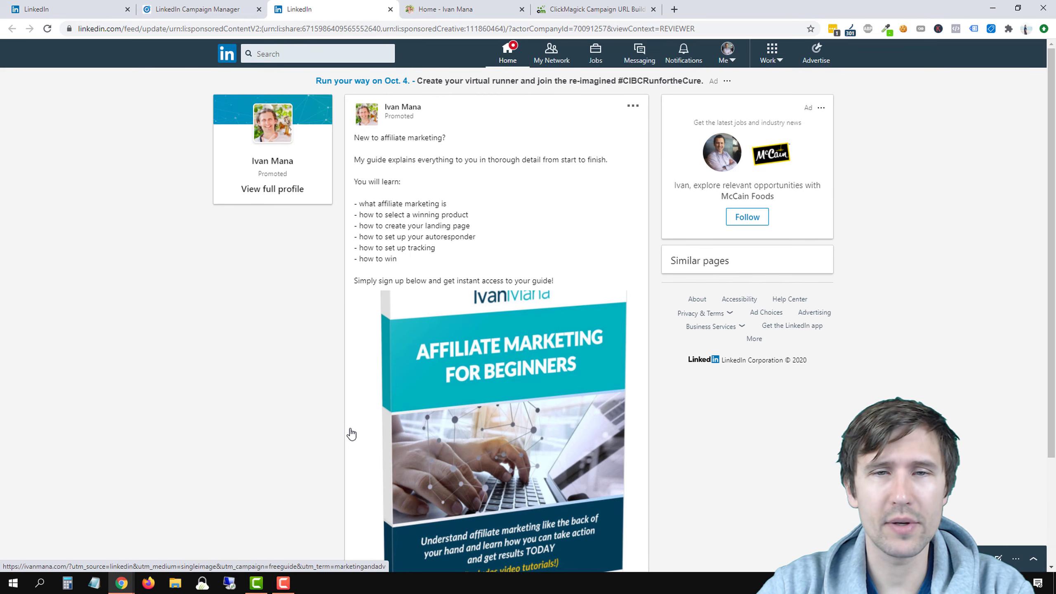
scroll(332, 393, "down", 1)
scroll(332, 393, "up", 1)
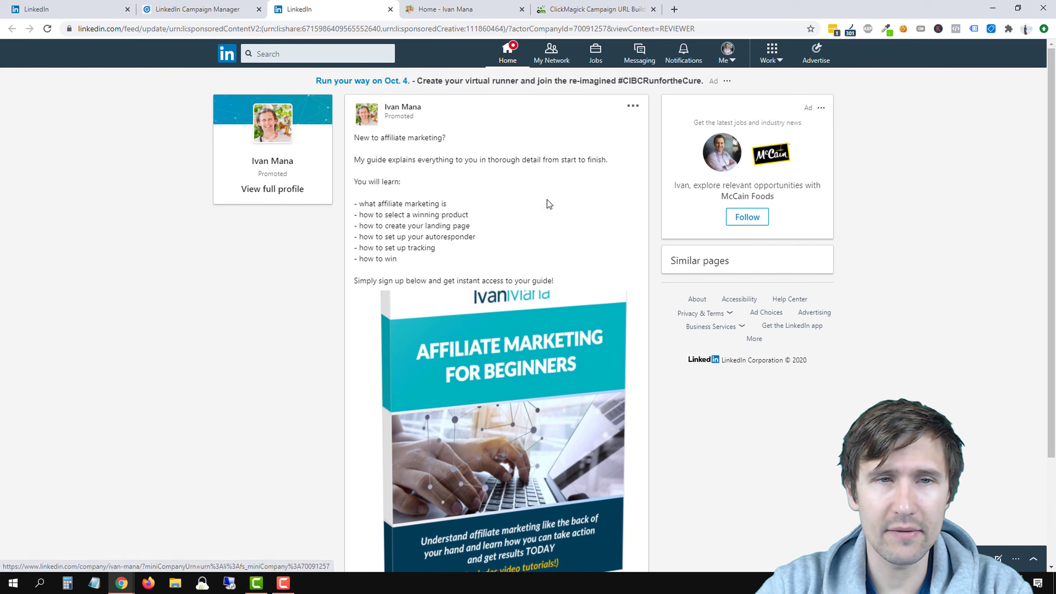
scroll(316, 414, "down", 3)
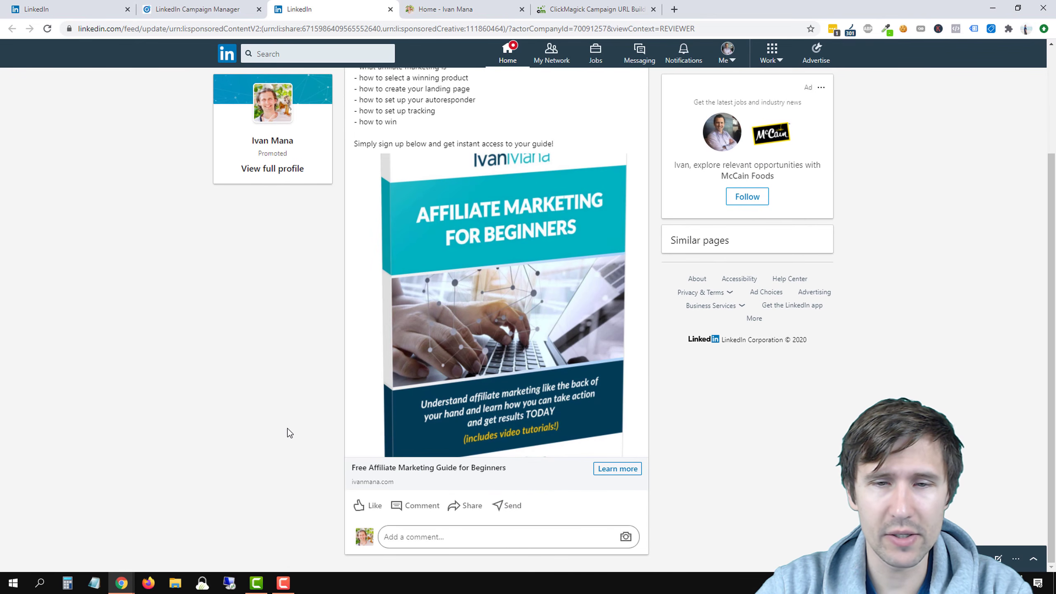
left_click(611, 469)
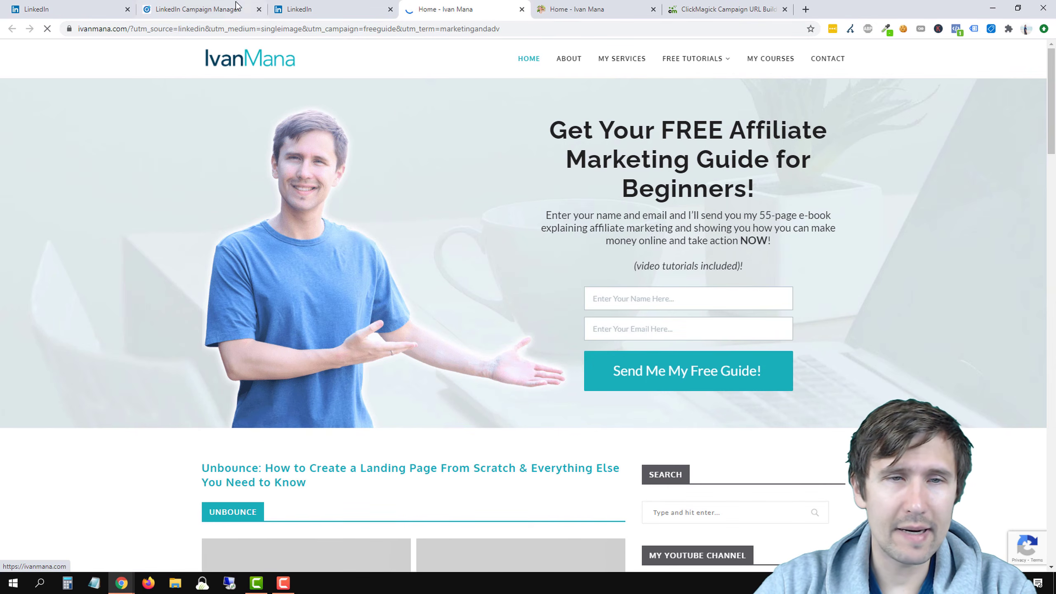
left_click(203, 9)
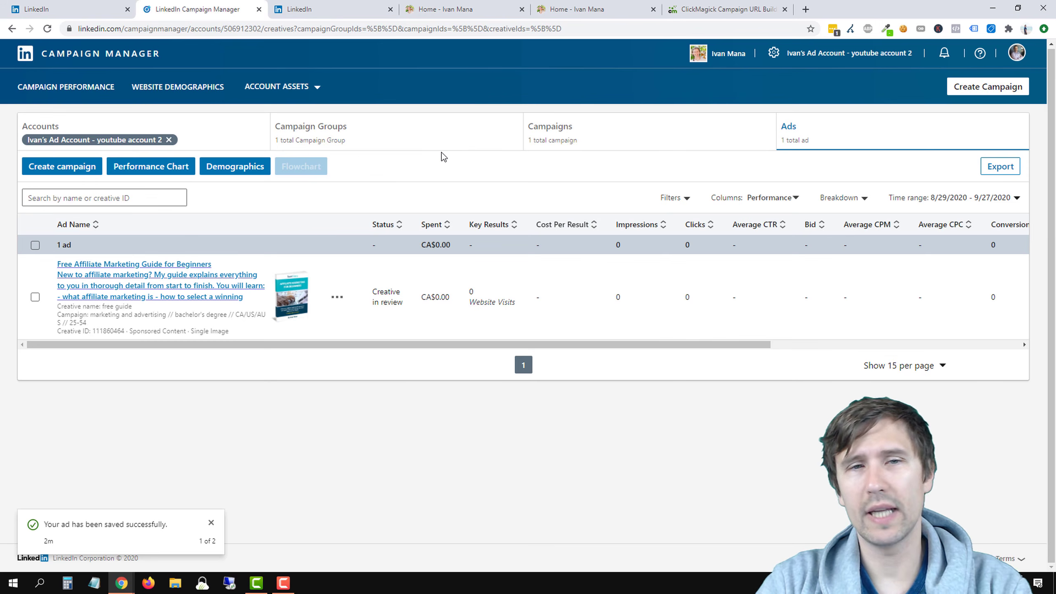